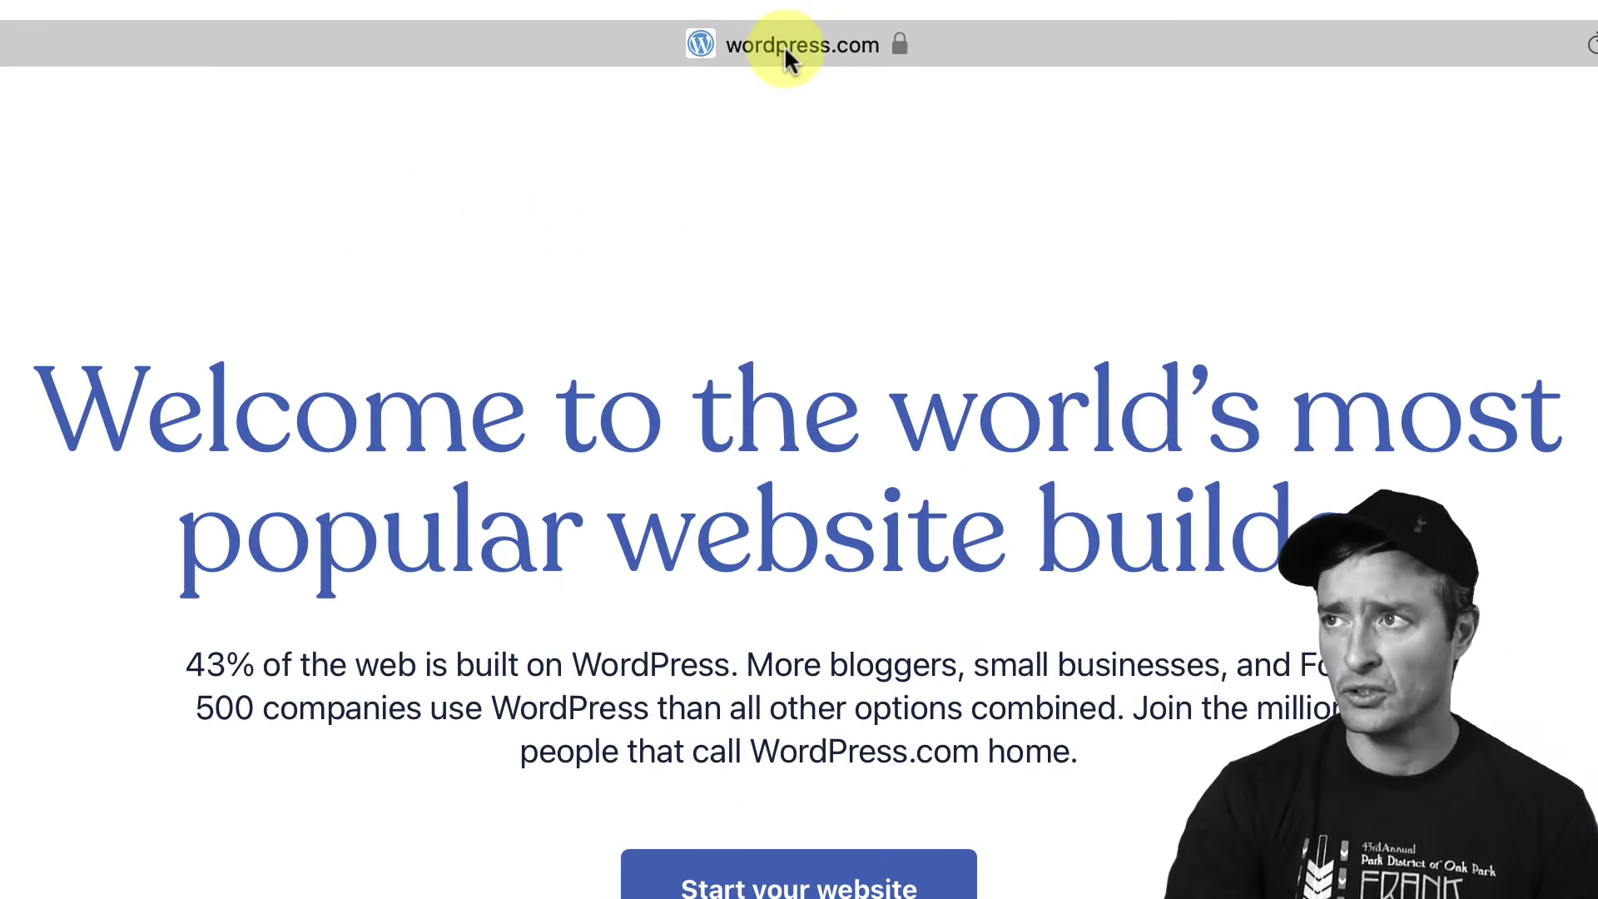
click(784, 45)
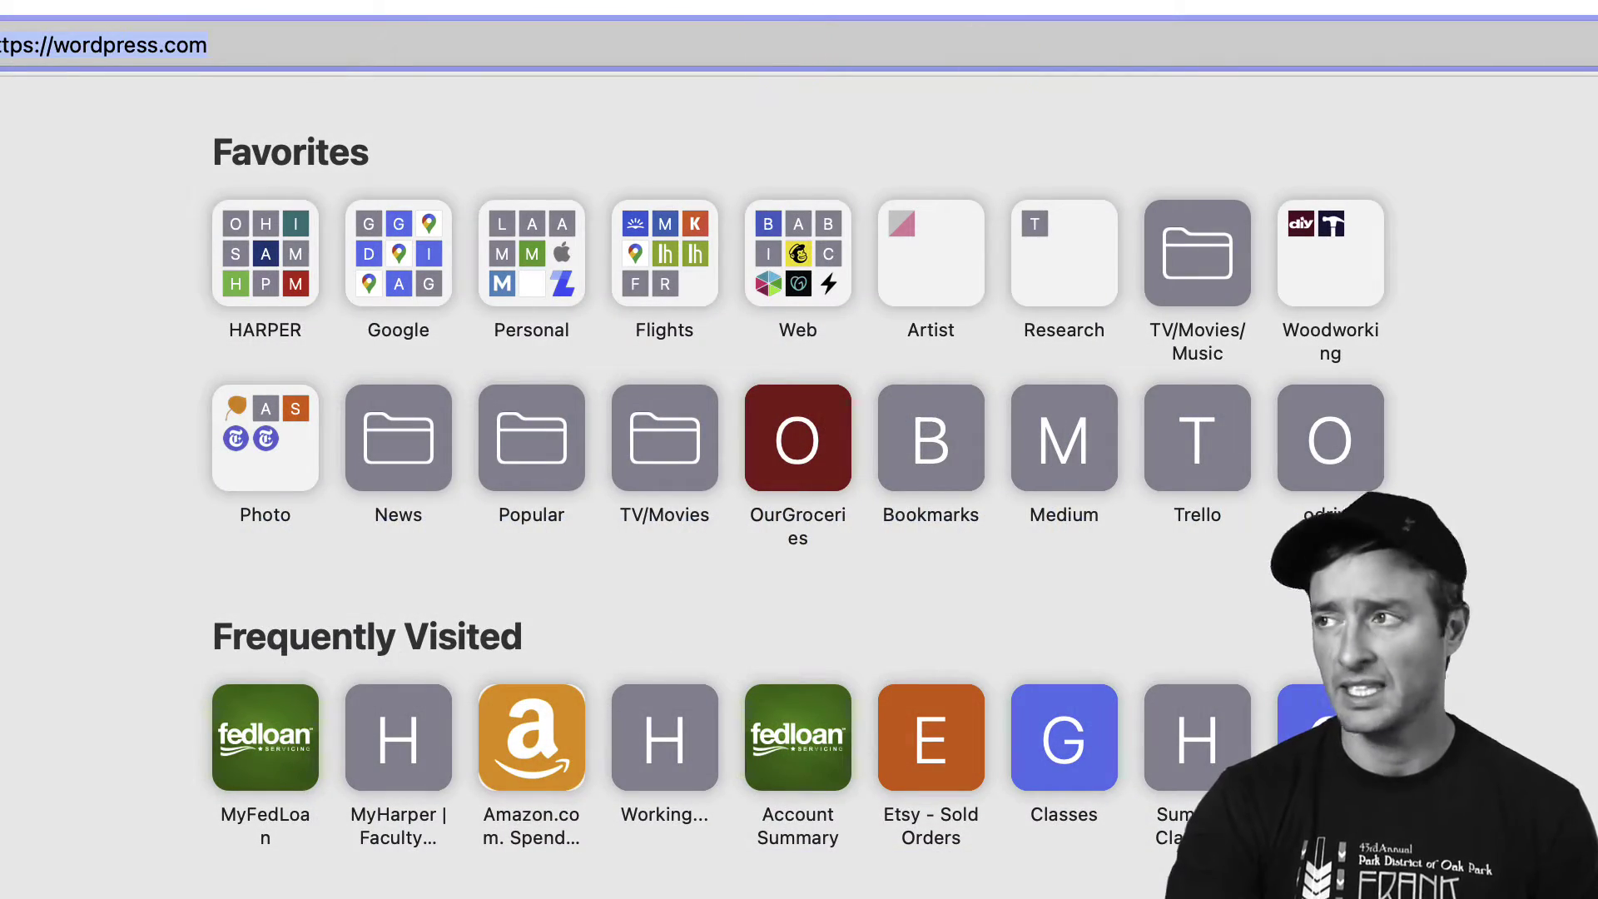
key(Escape)
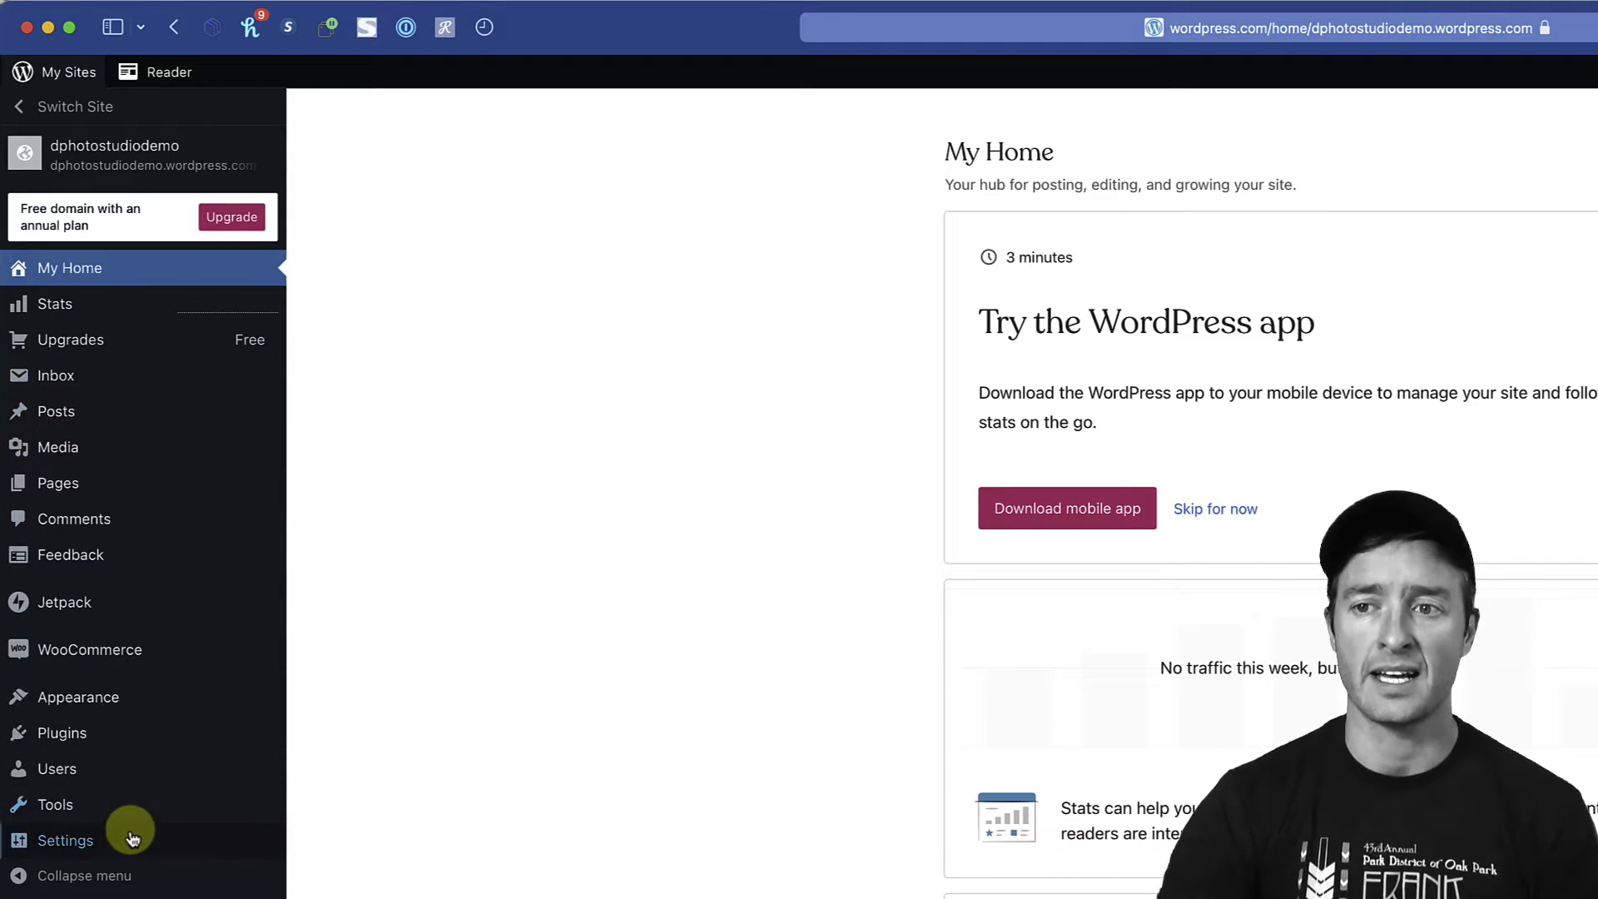
- Open the site switcher from the My Home dashboard to list all sites
mouse_move(116, 342)
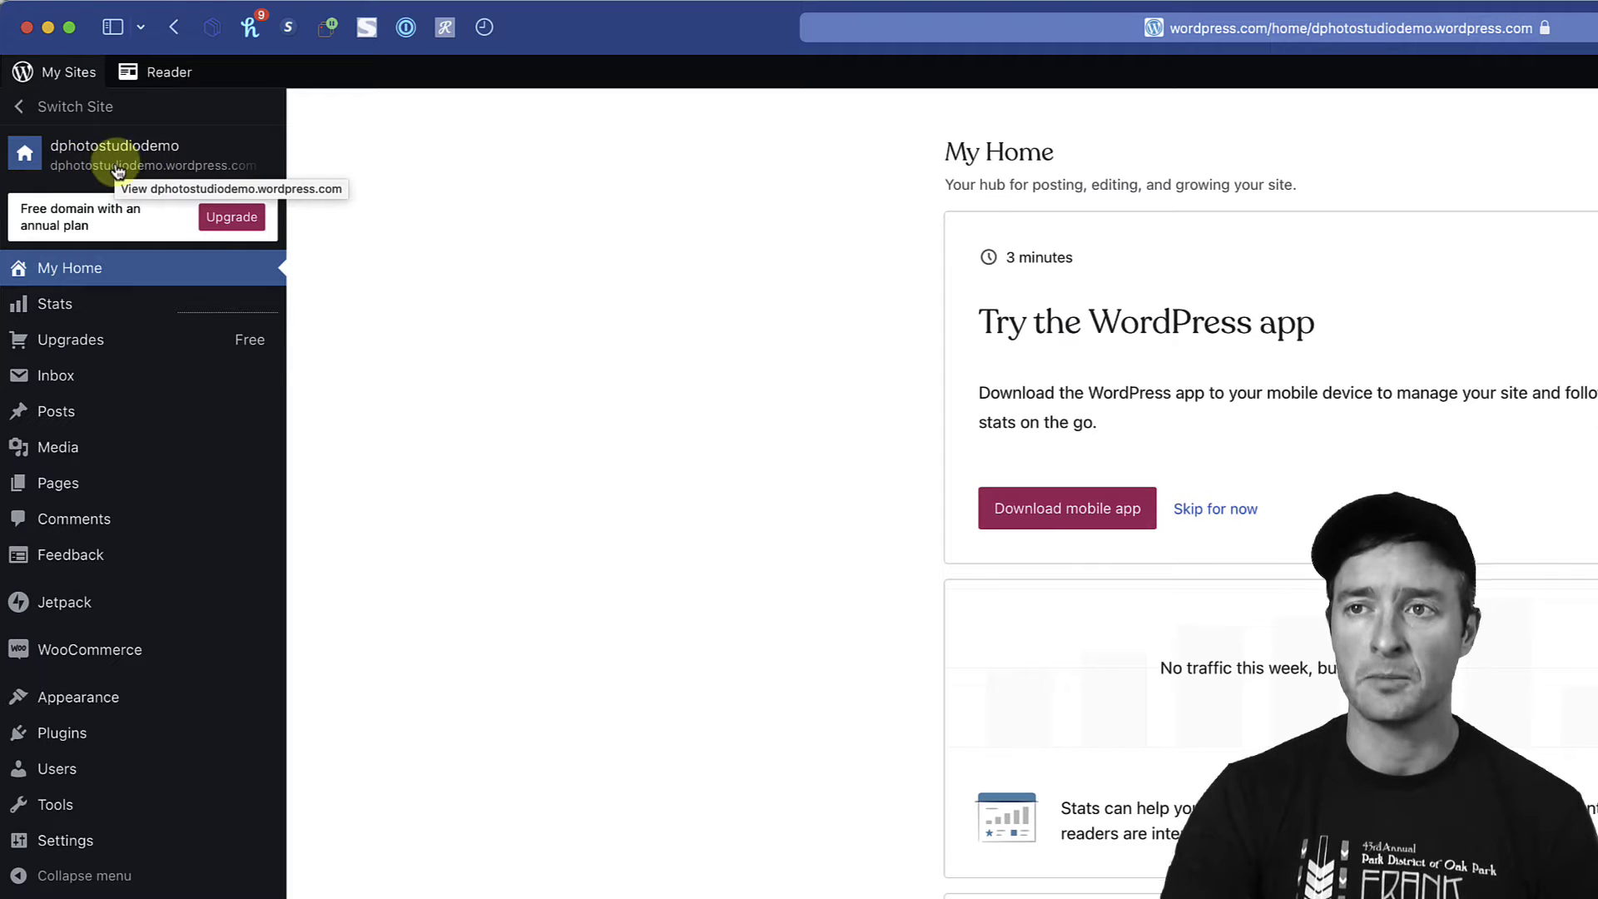
click(19, 106)
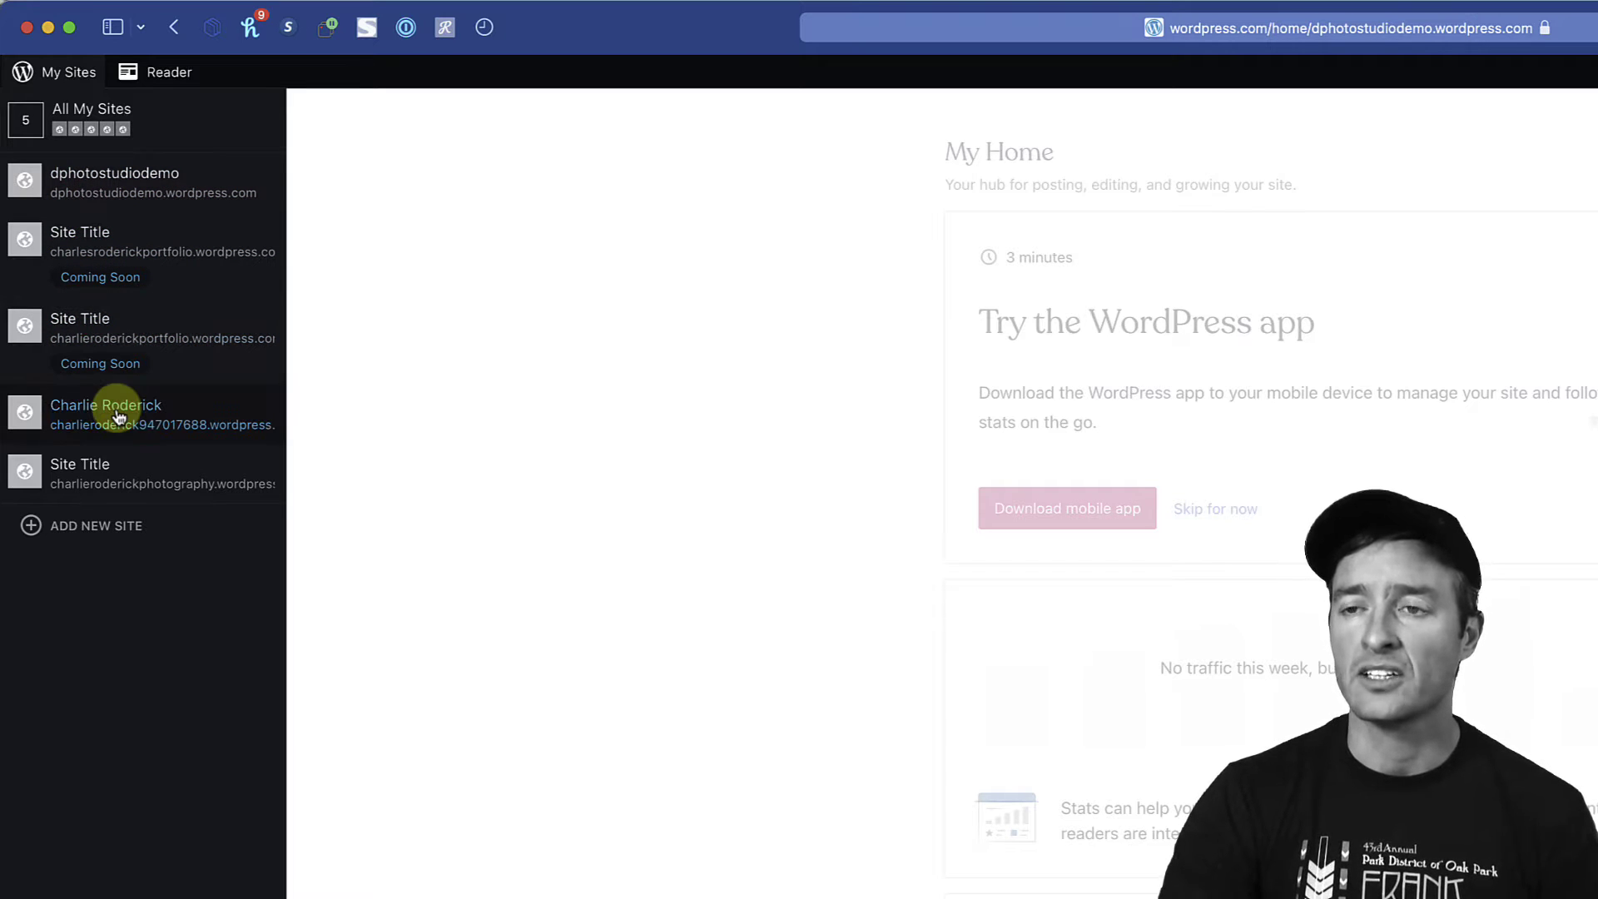
- Switch to the photography site and open its Themes page, with Glen as the active theme
click(124, 494)
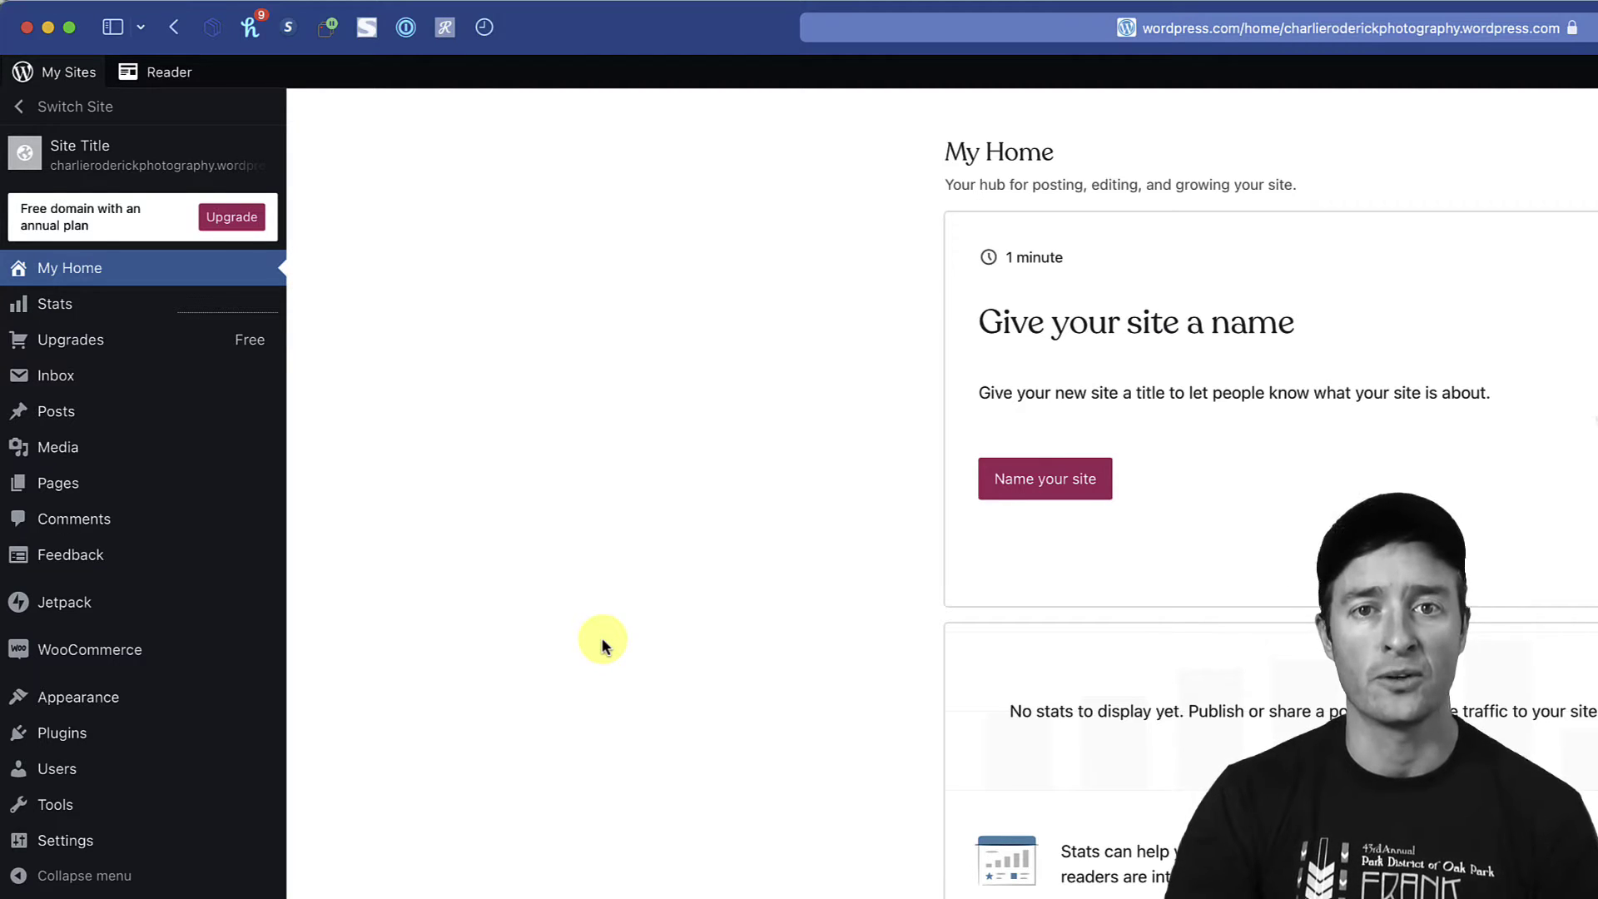
mouse_move(94, 704)
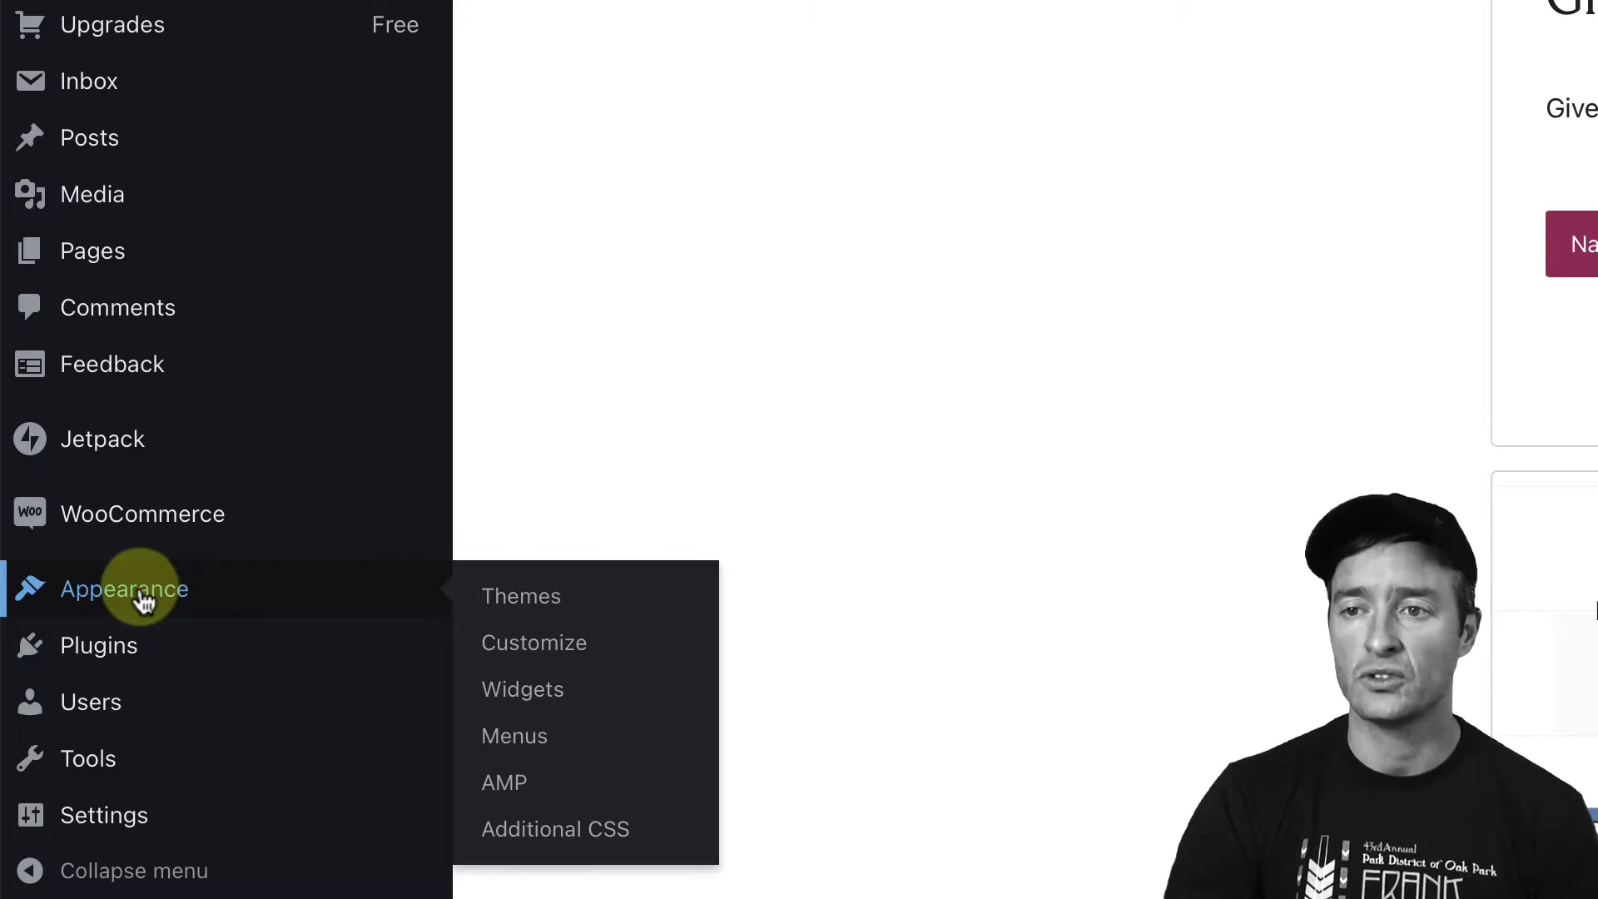
click(503, 601)
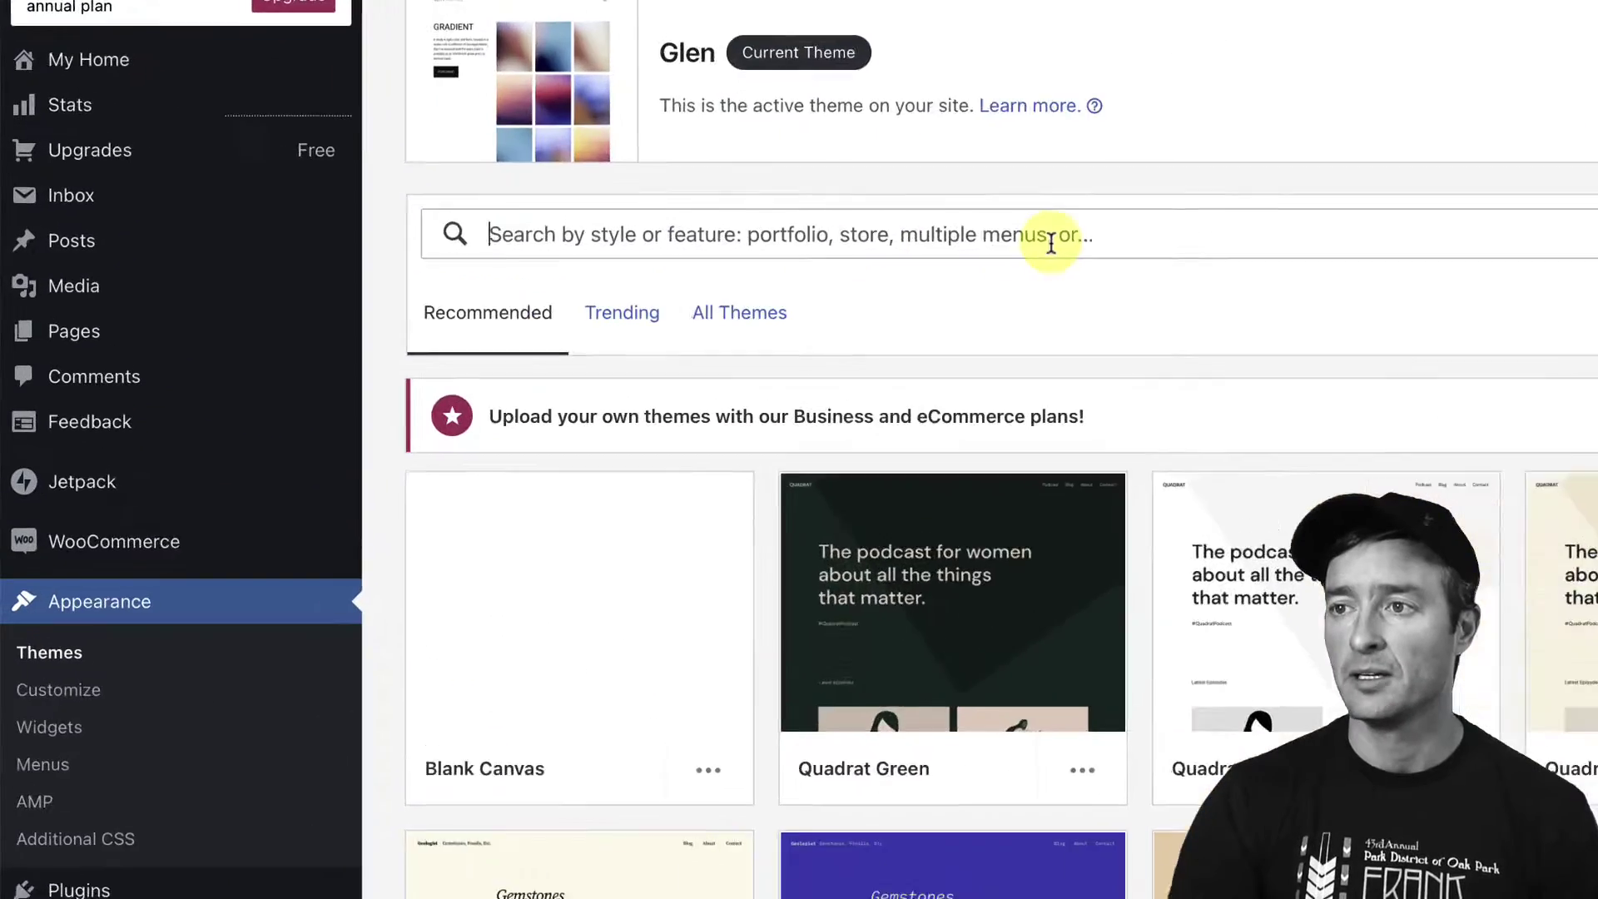
- Search 'portfolio', filter by the Portfolio subject, and open the free Blask theme
click(495, 243)
text(po)
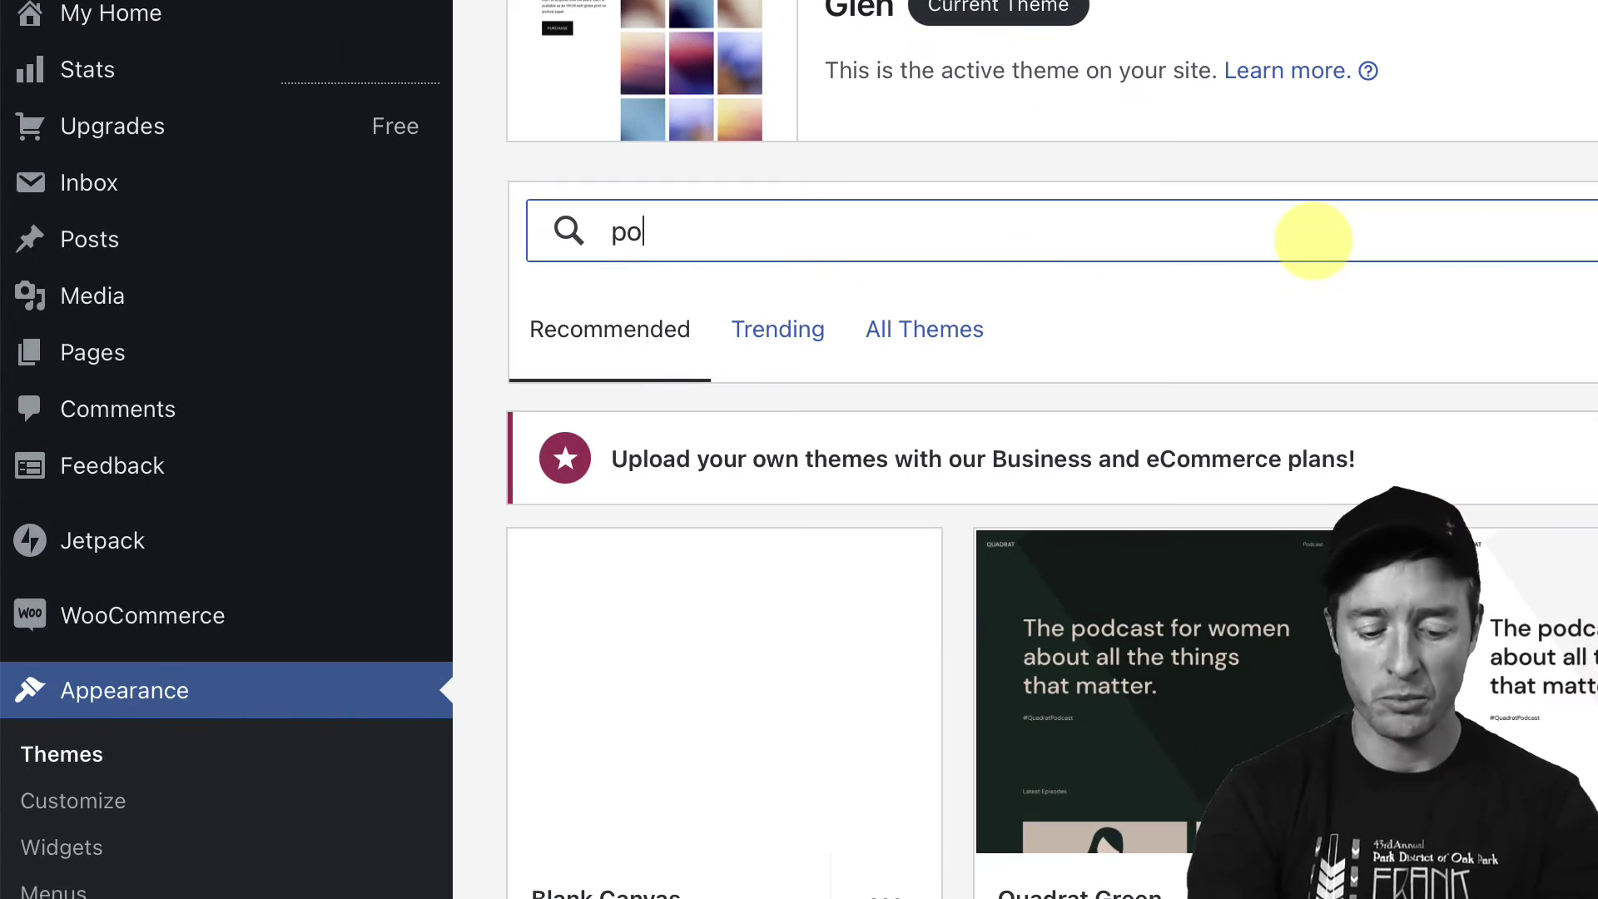
text(rtfolio)
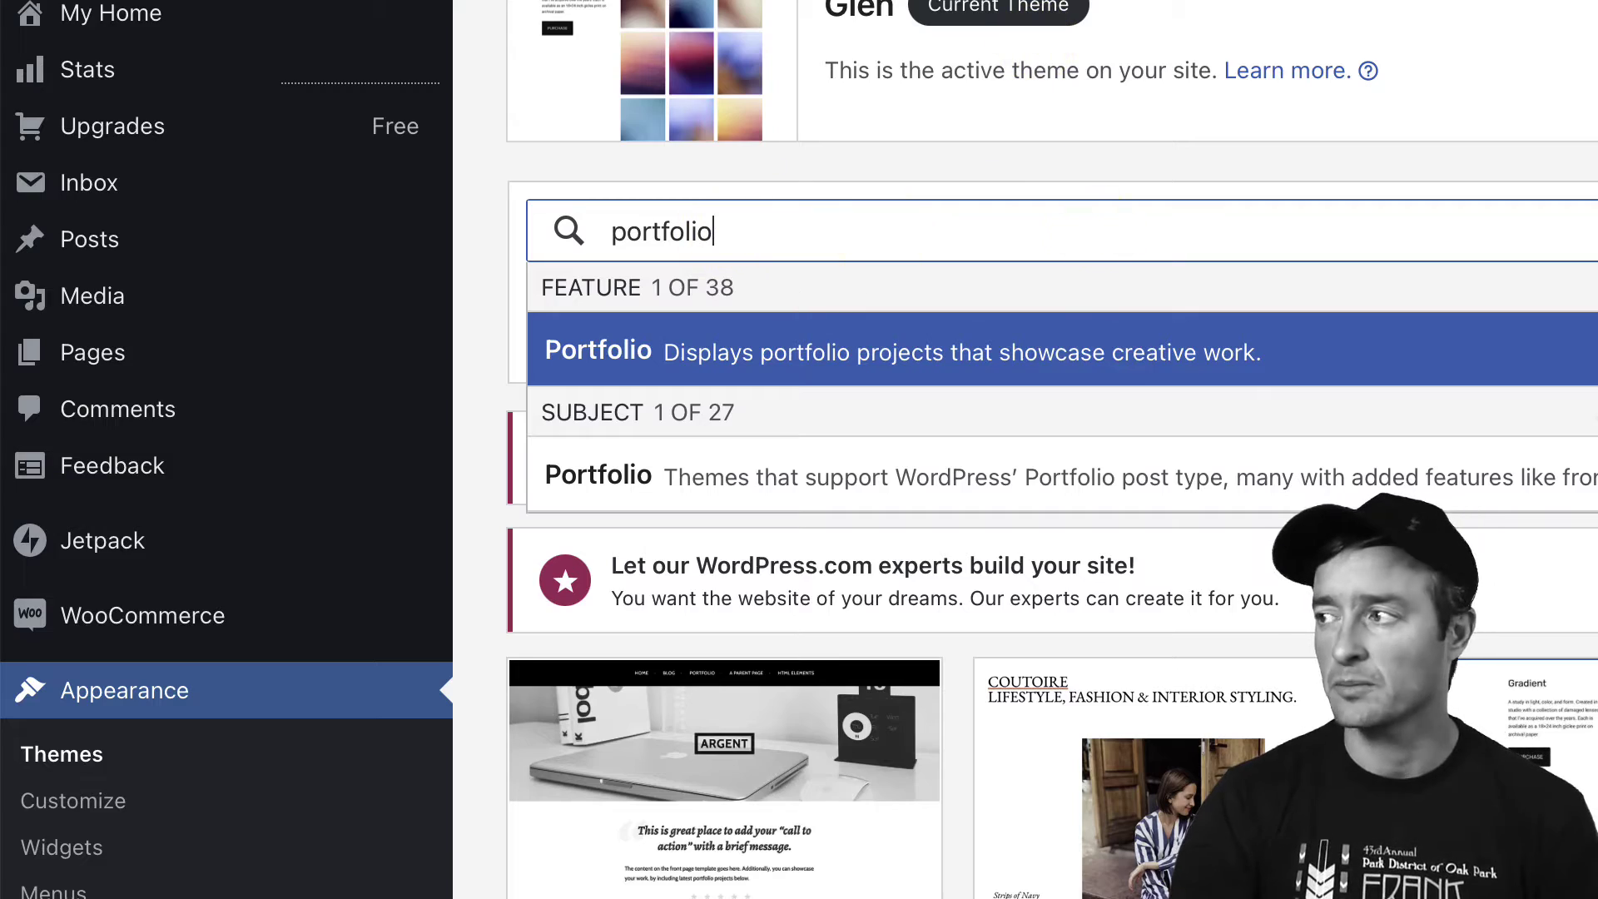
key(Down)
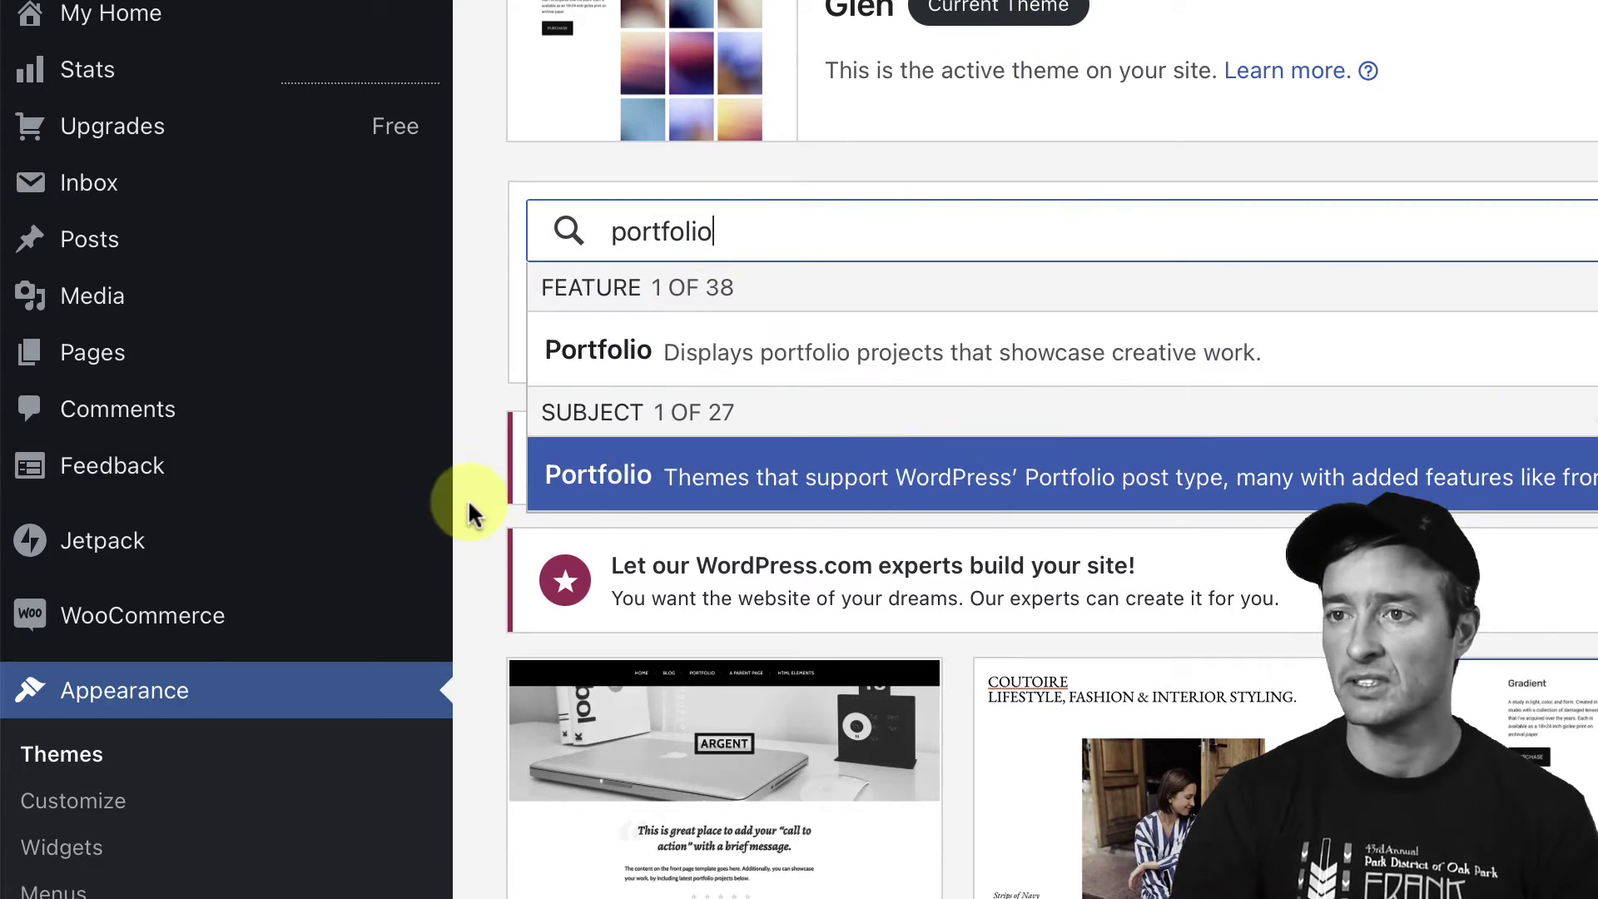
click(582, 476)
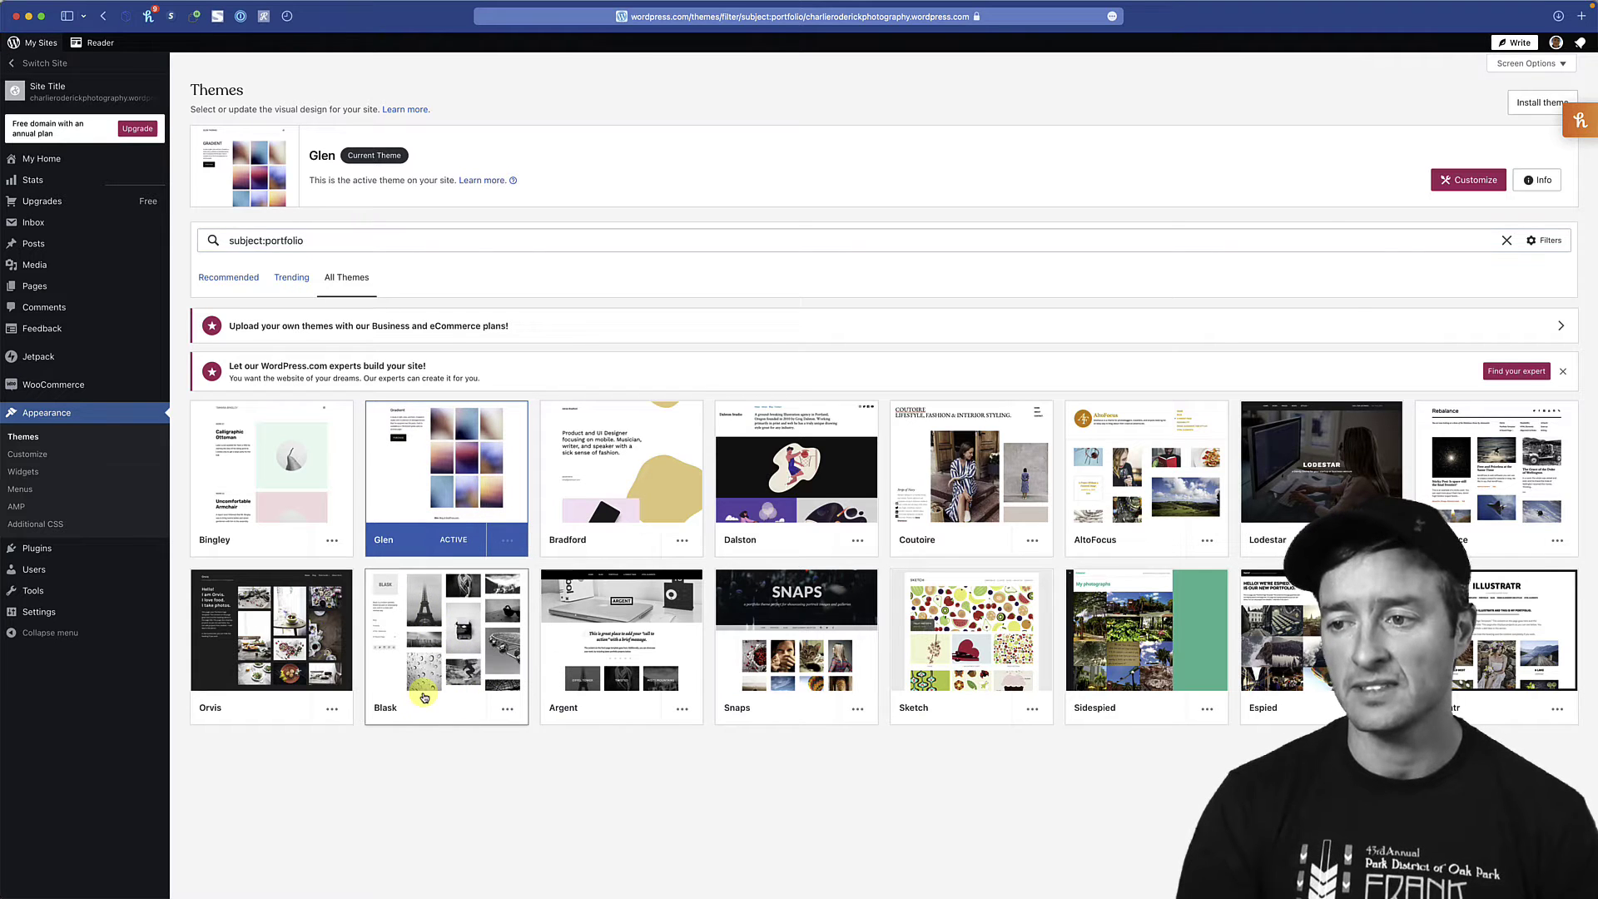
click(456, 666)
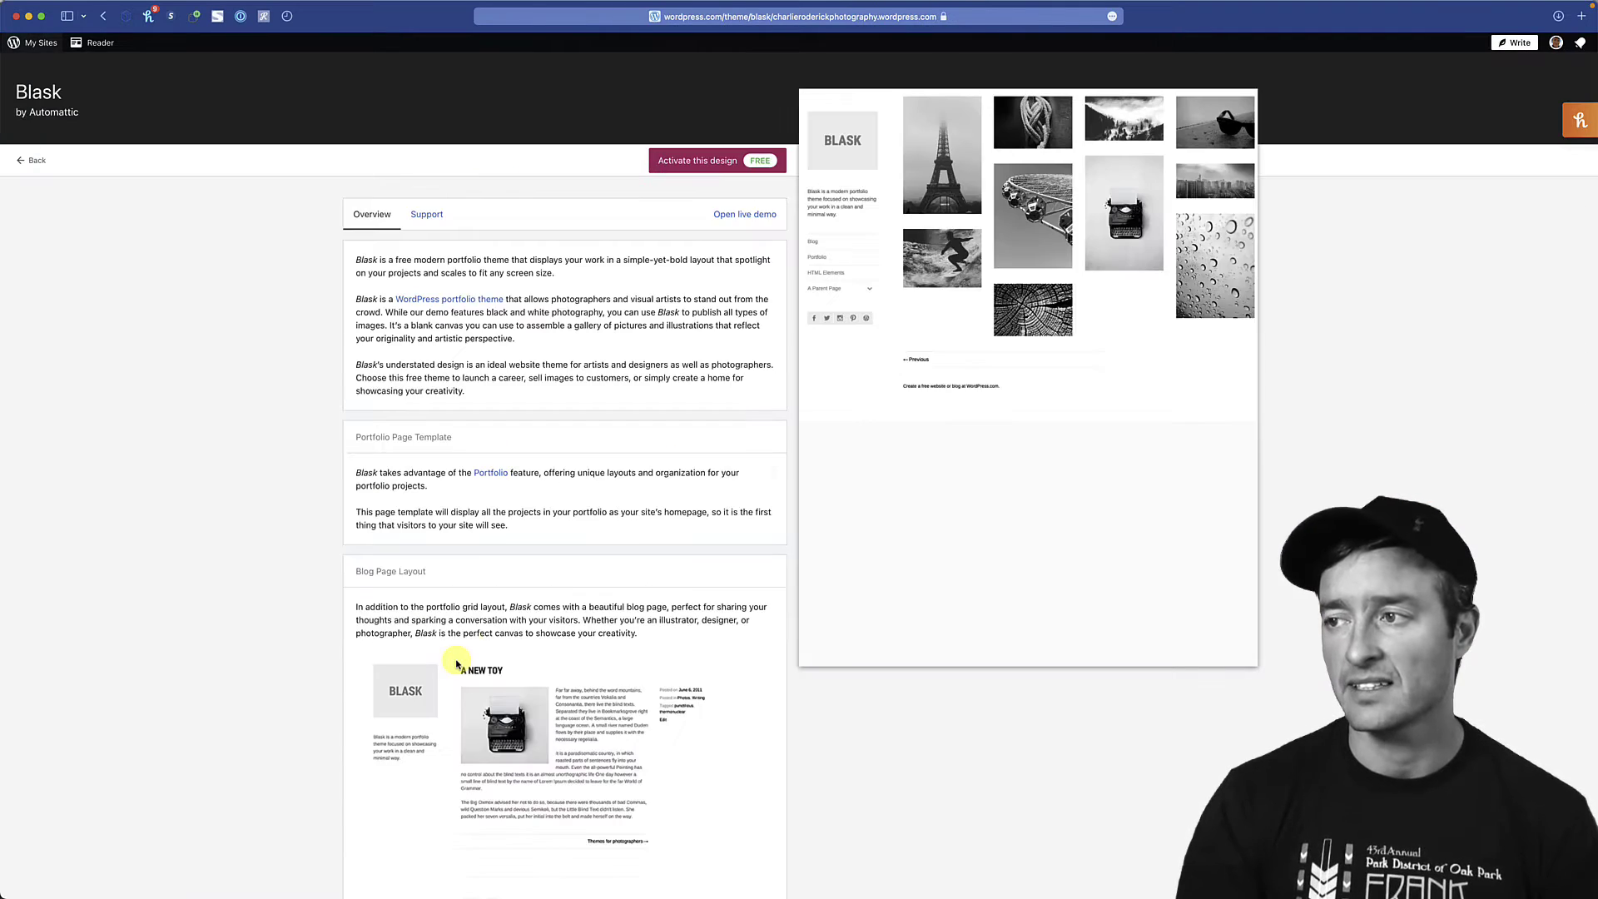
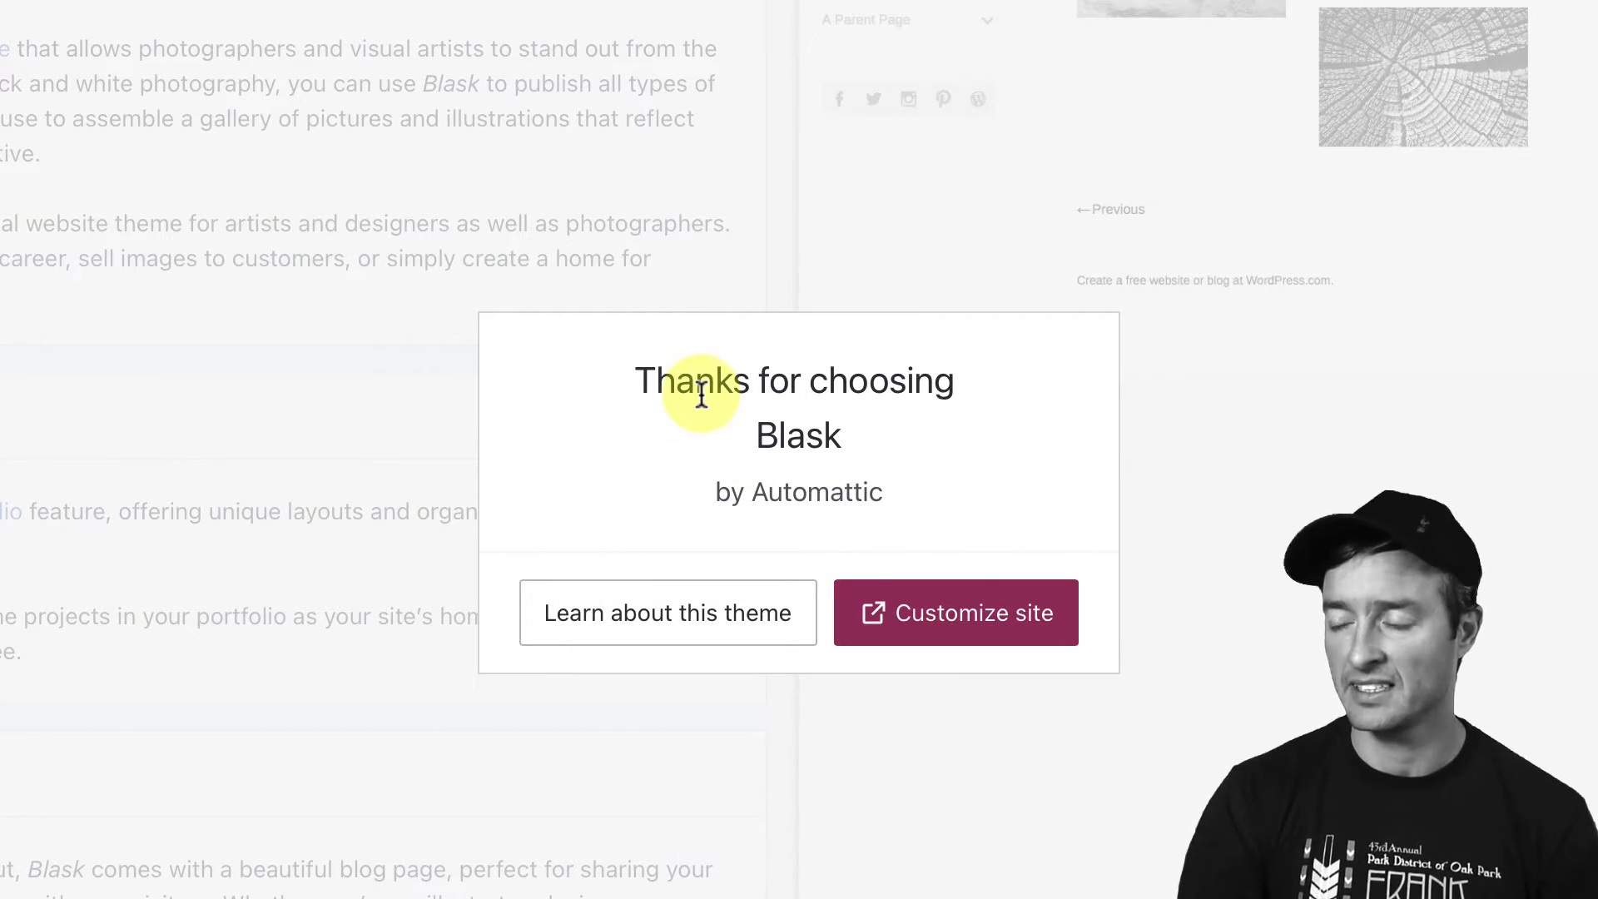
- In the Customizer's Site Identity, replace the placeholder site title with the owner's full name
click(948, 618)
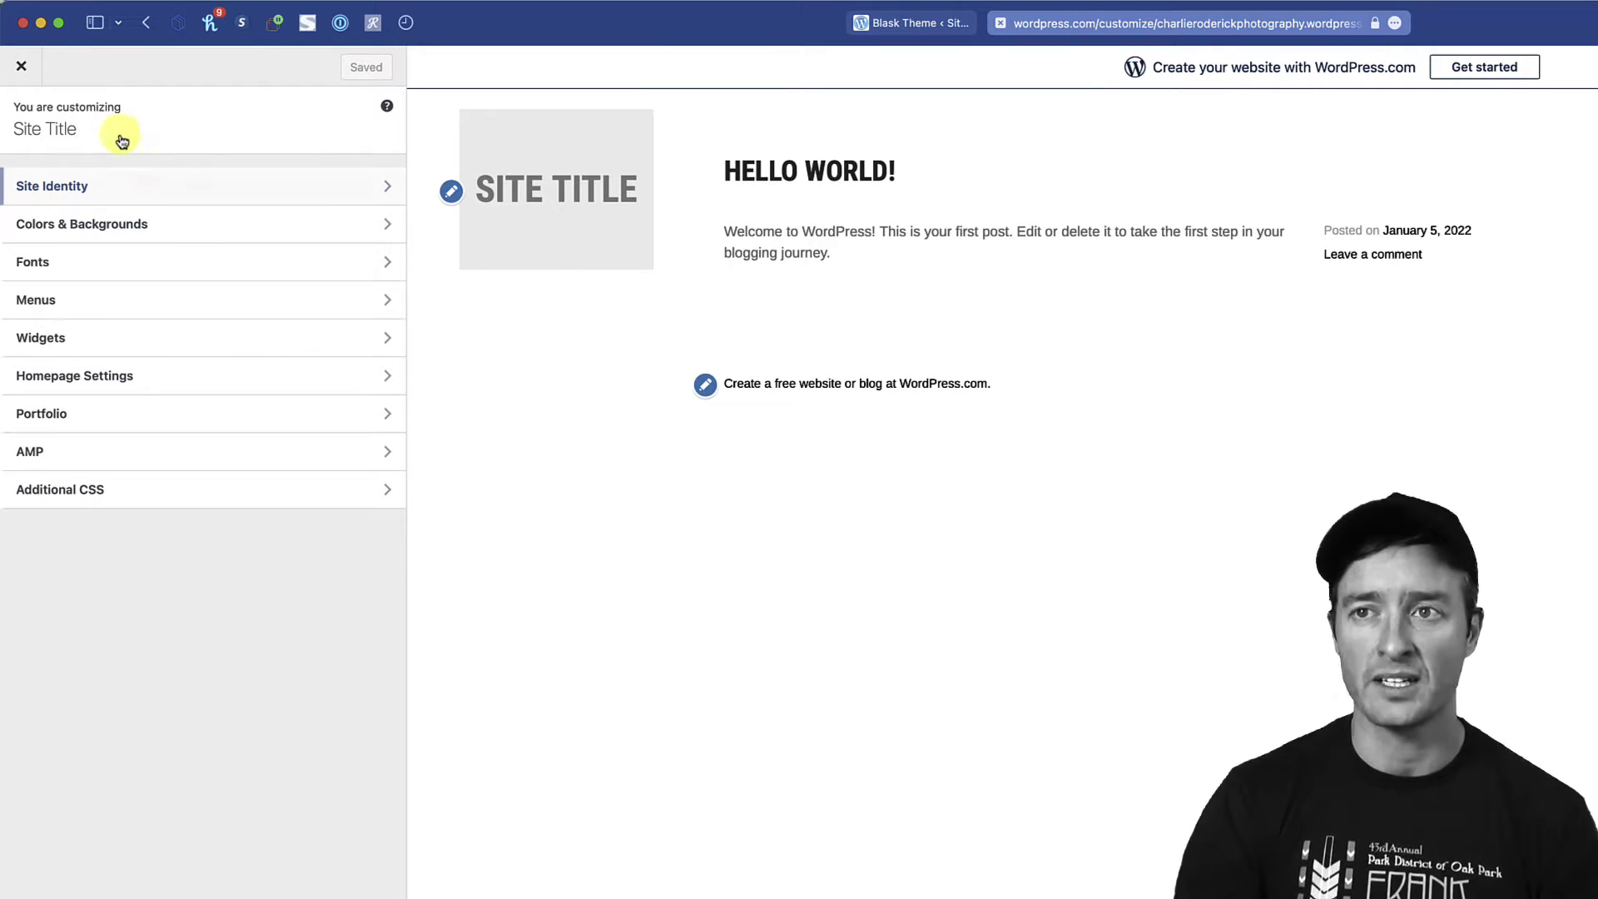
click(158, 187)
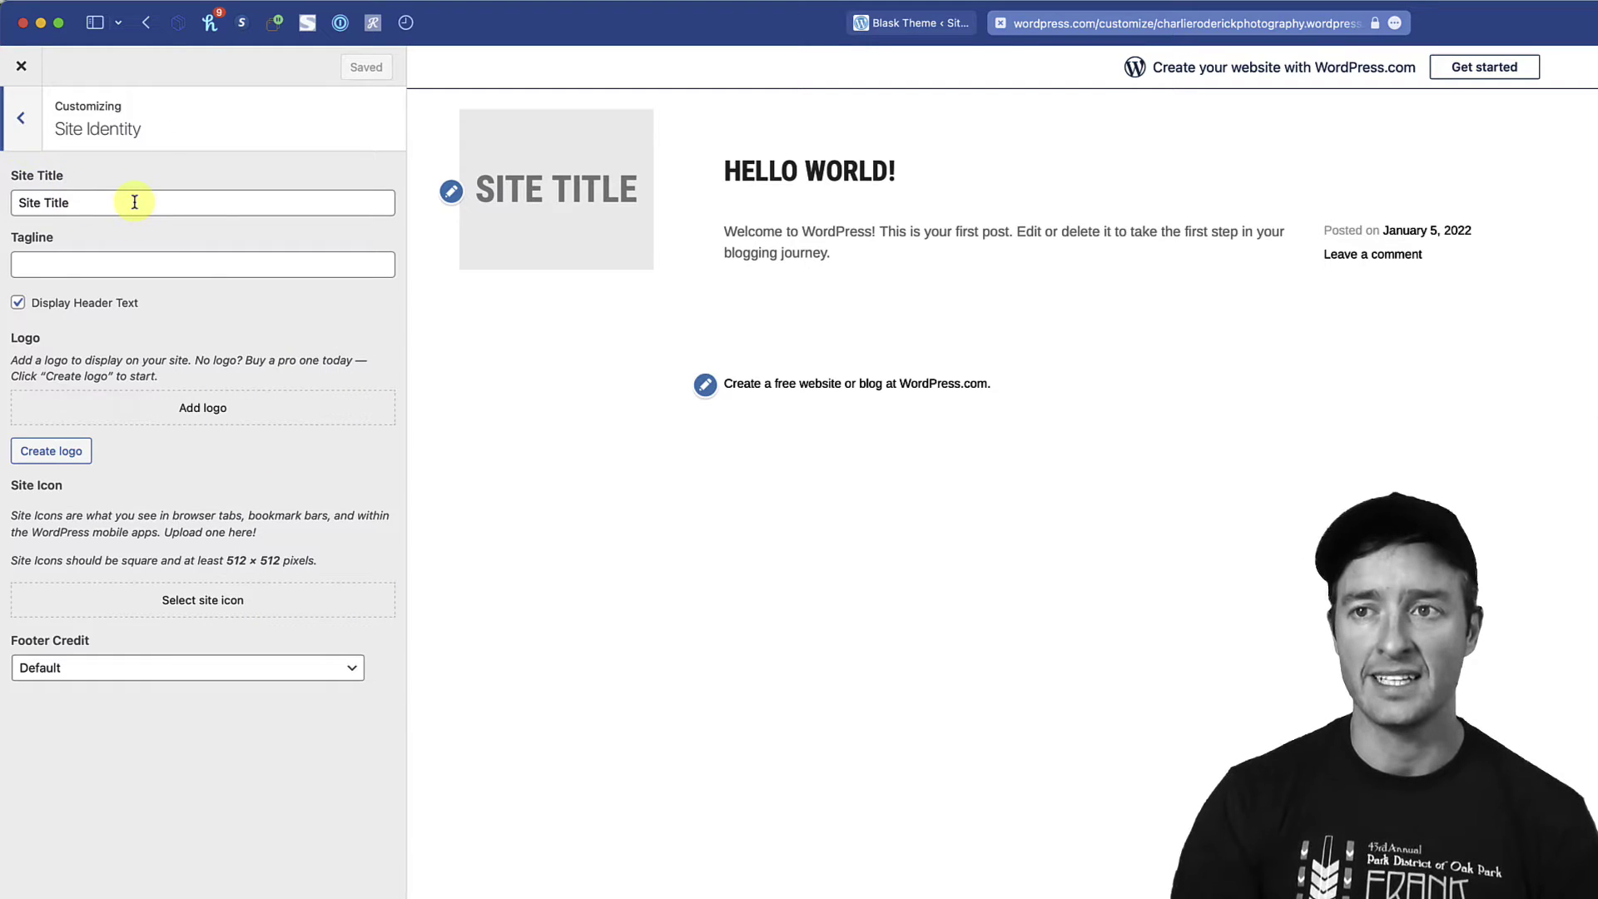
drag(132, 202, 8, 202)
text(C)
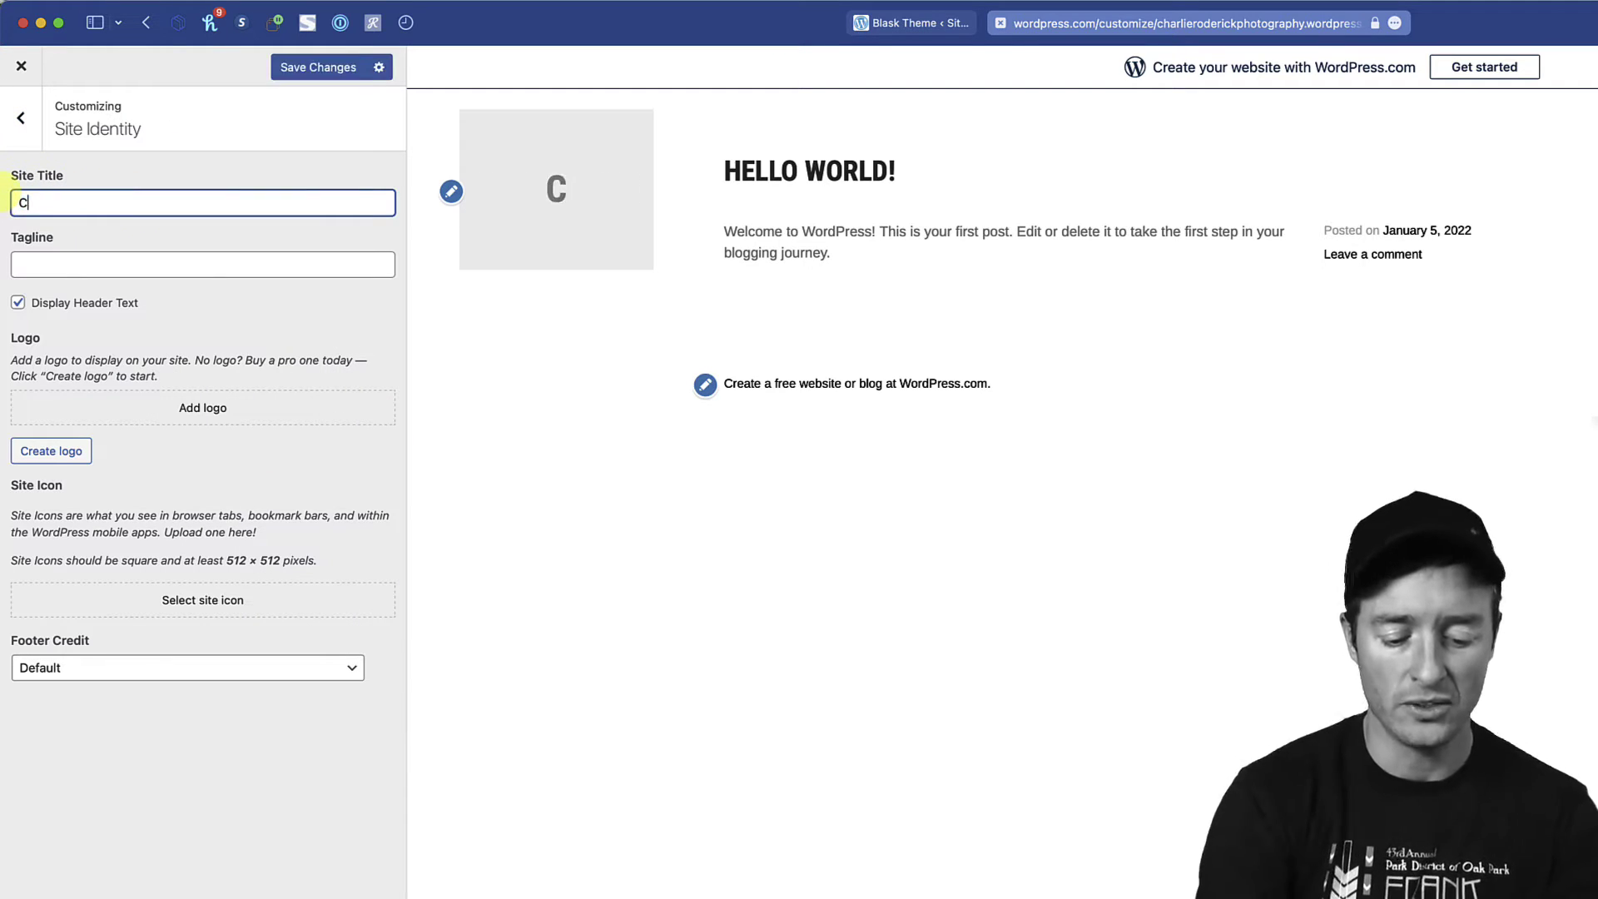
text(harles Roderick)
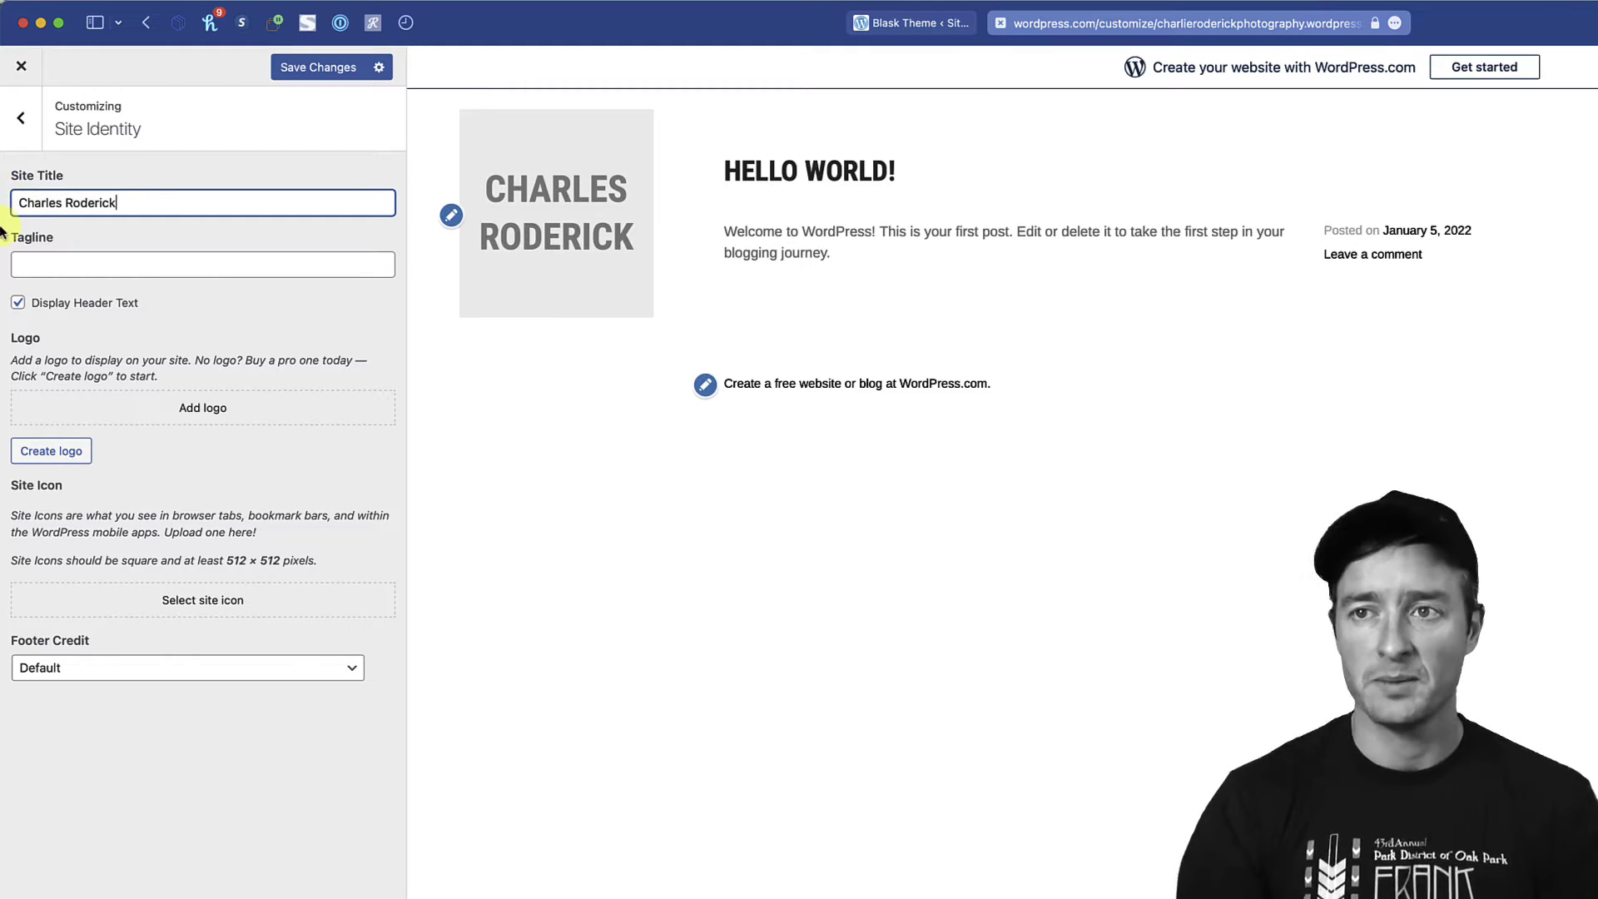
- Add the tagline 'demo portfolio' and save the changes
click(58, 269)
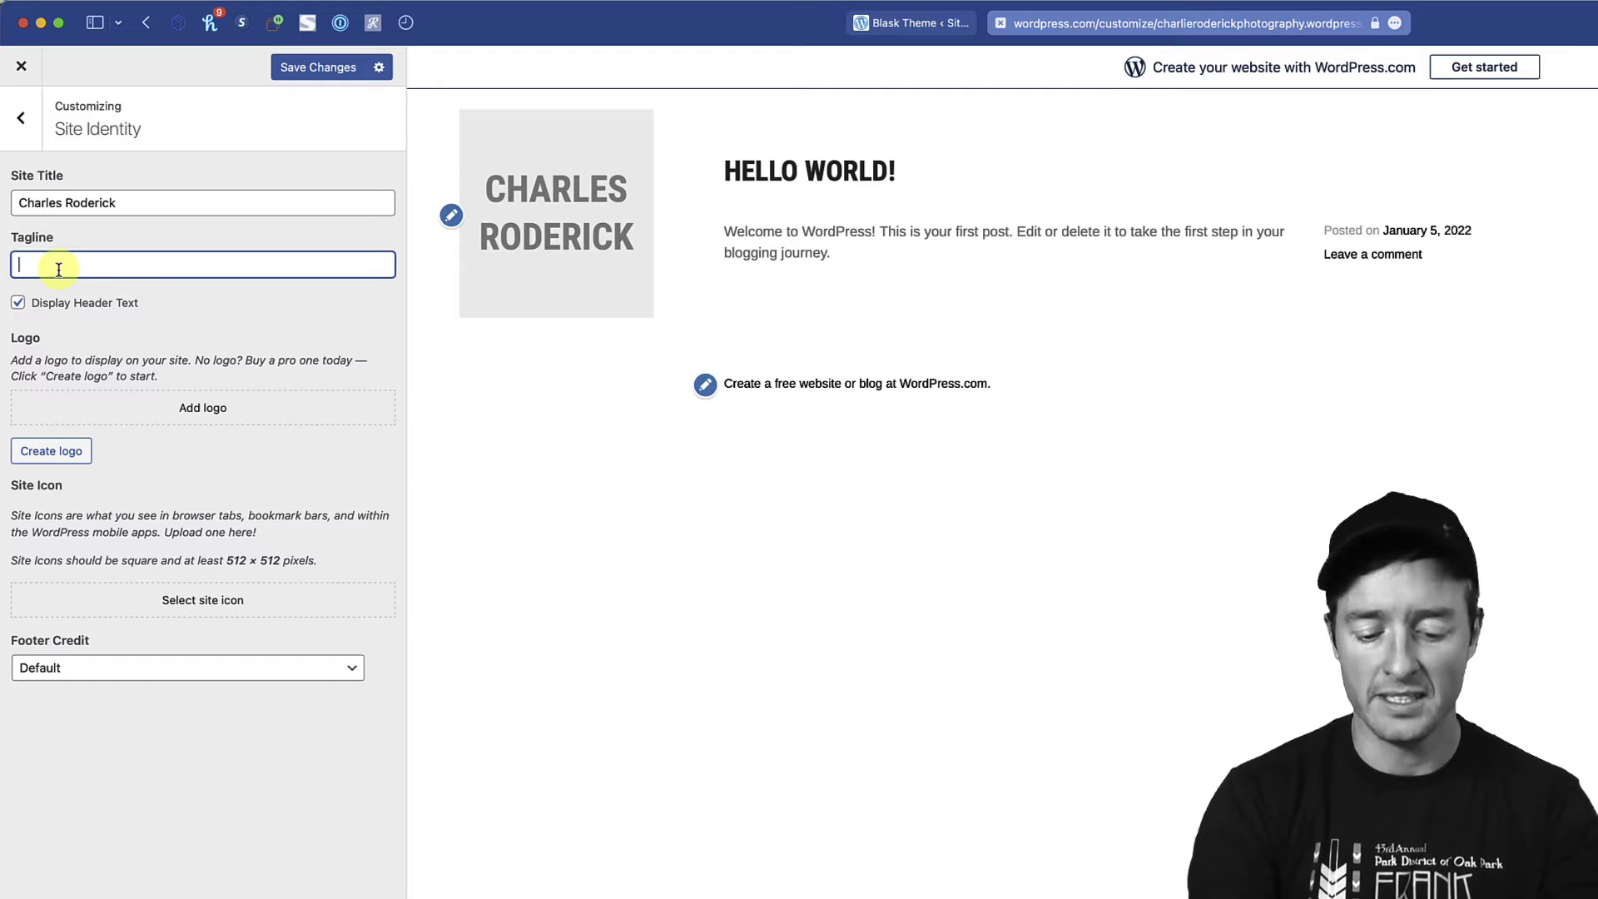
text(demo por)
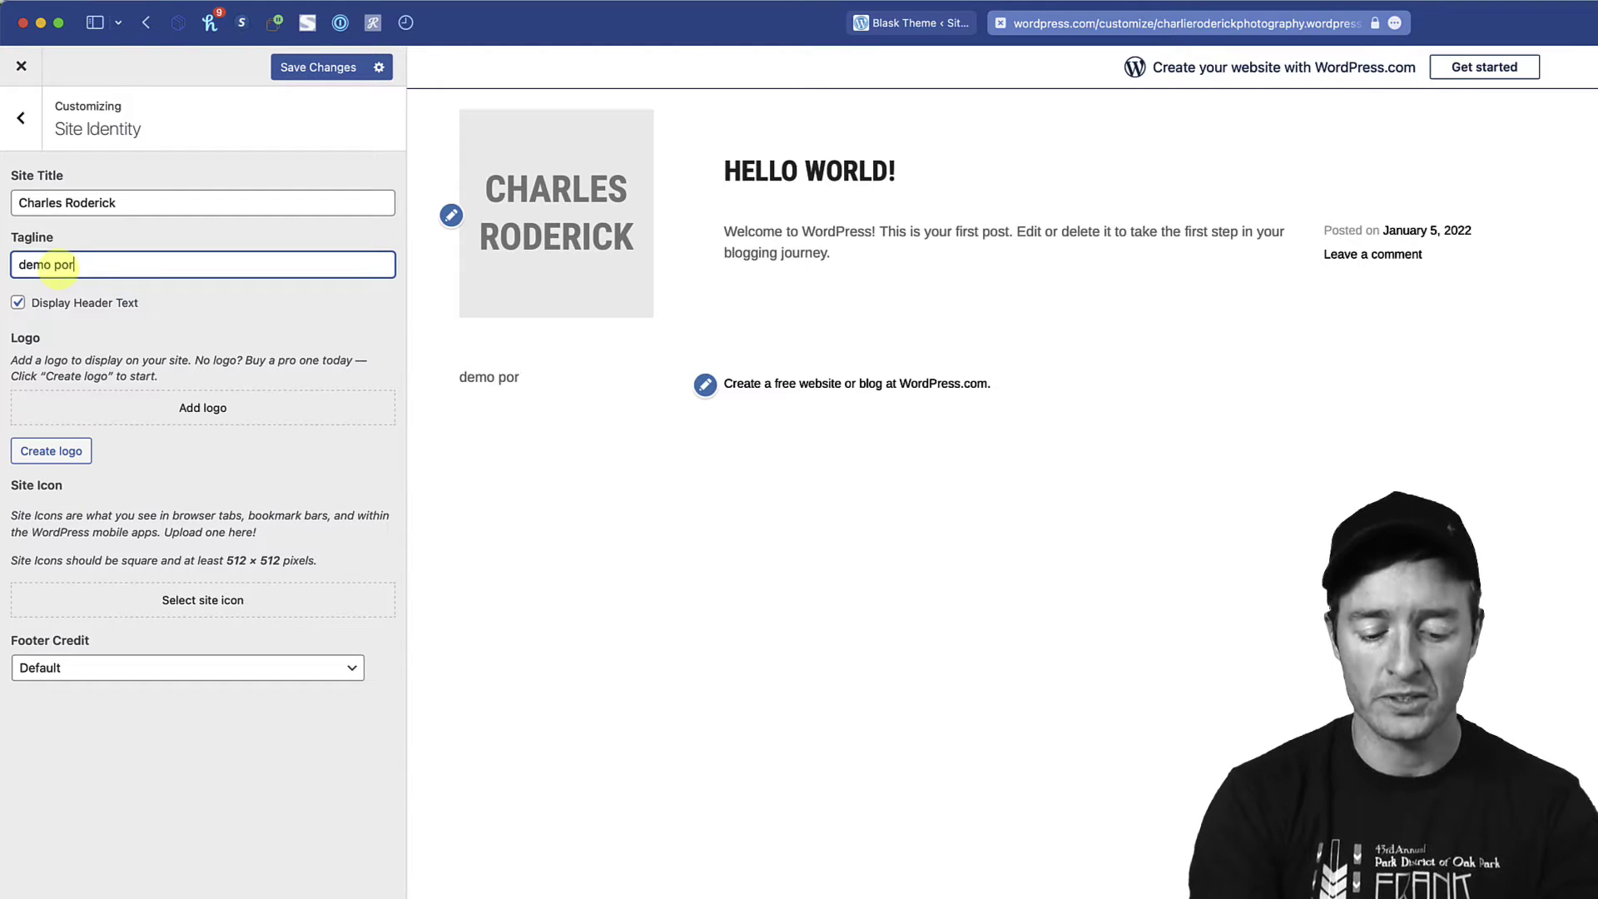
text(tfolio)
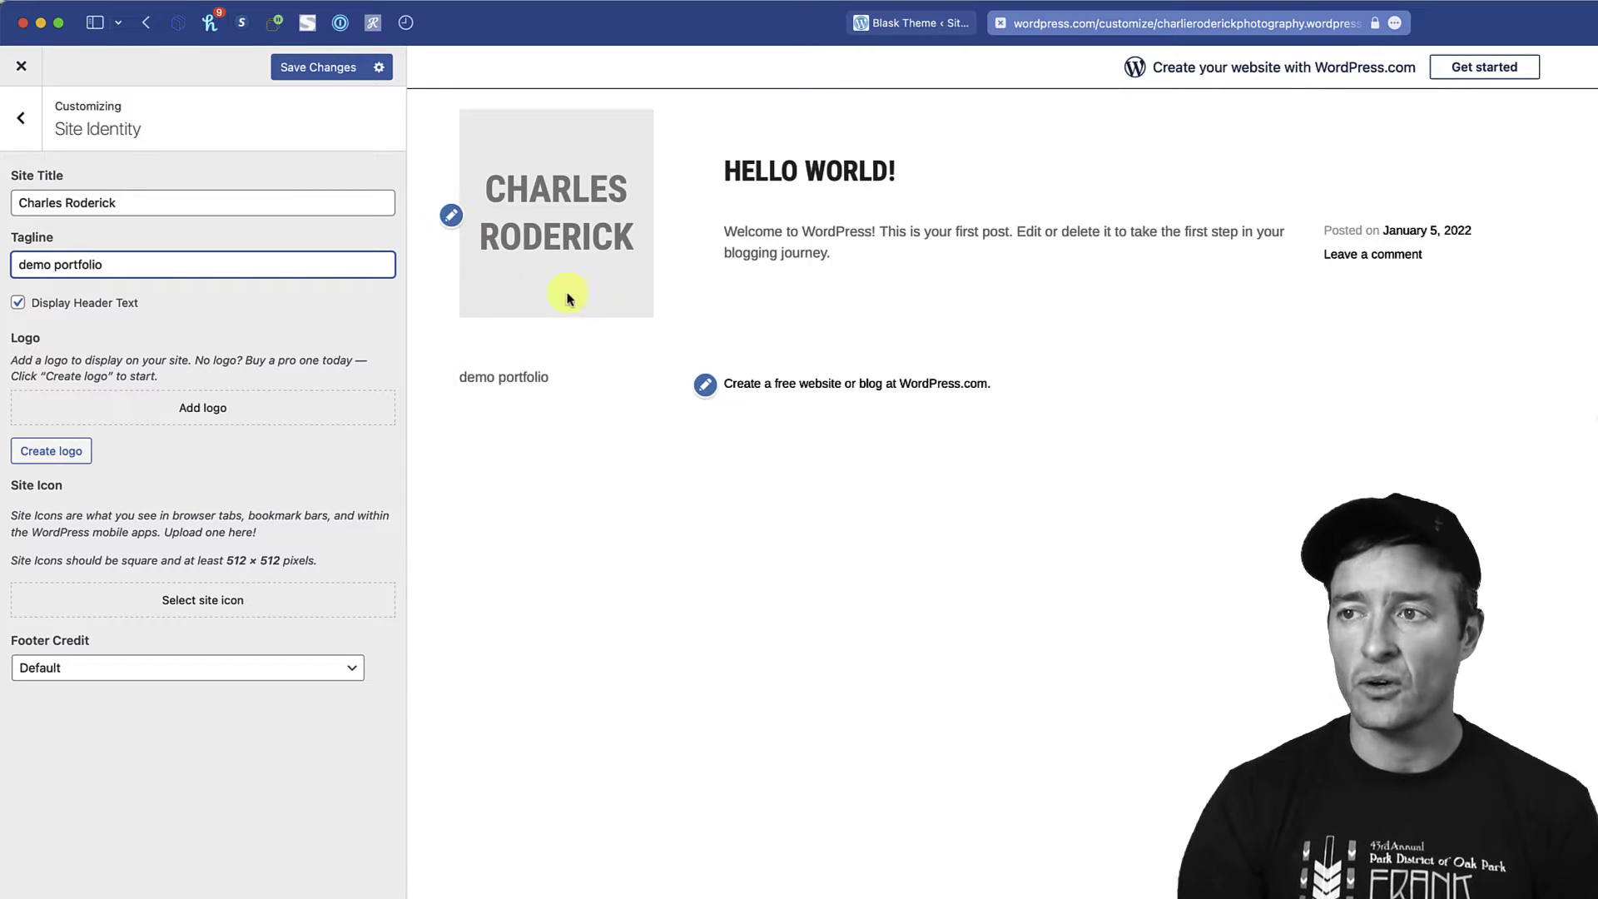
click(312, 75)
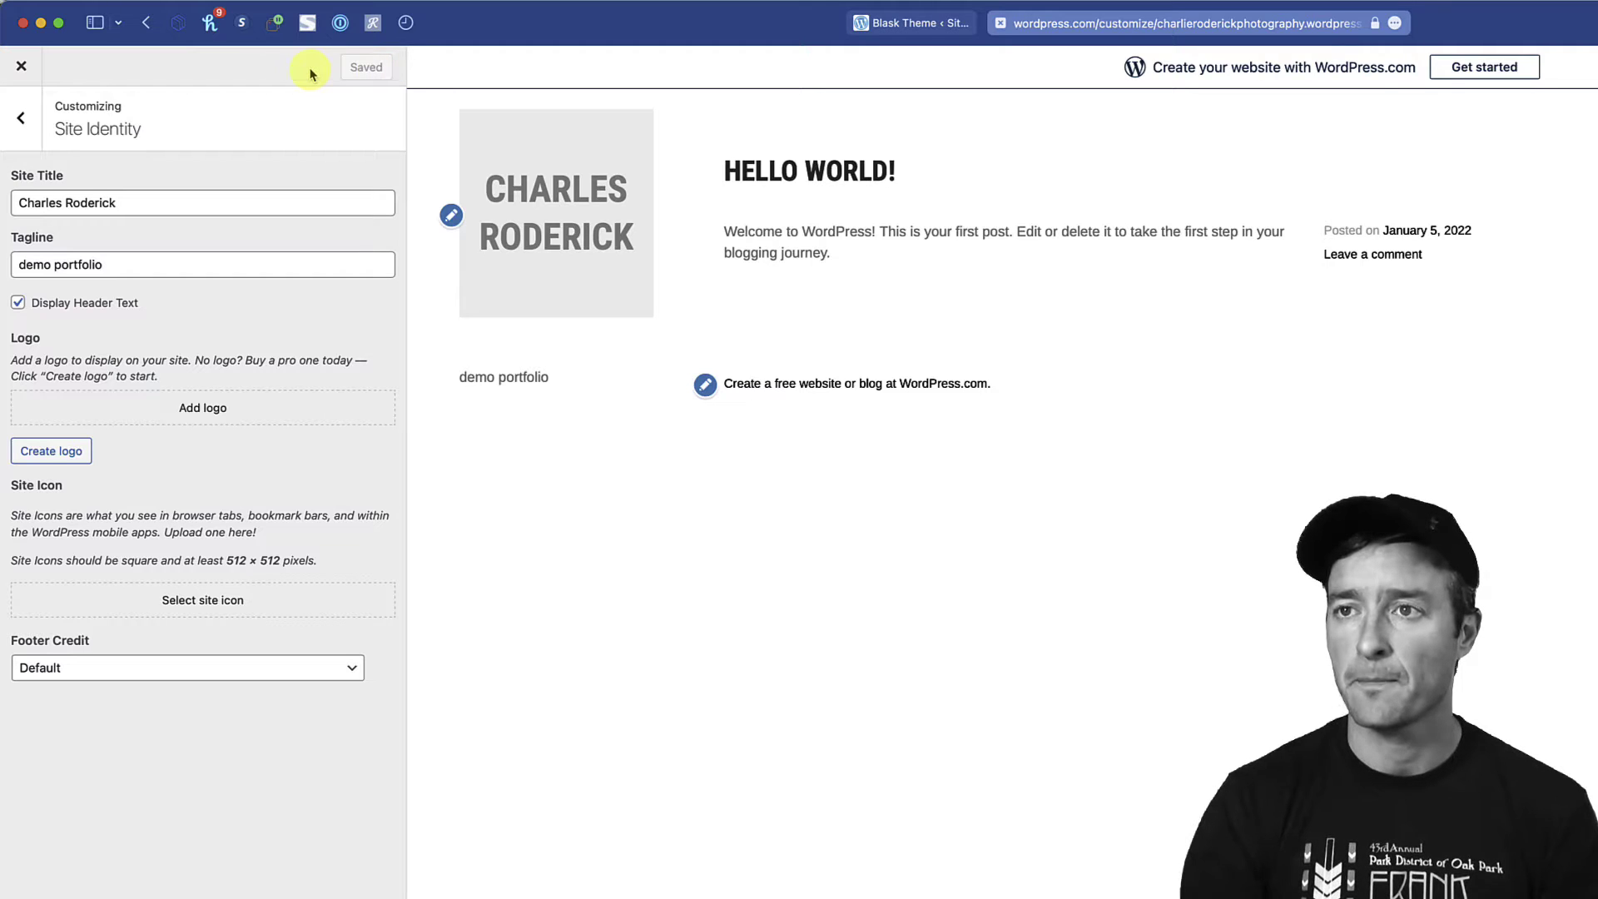
- Set the Footer Credit to 'WordPress.com Logo', save, and close the Customizer
click(25, 135)
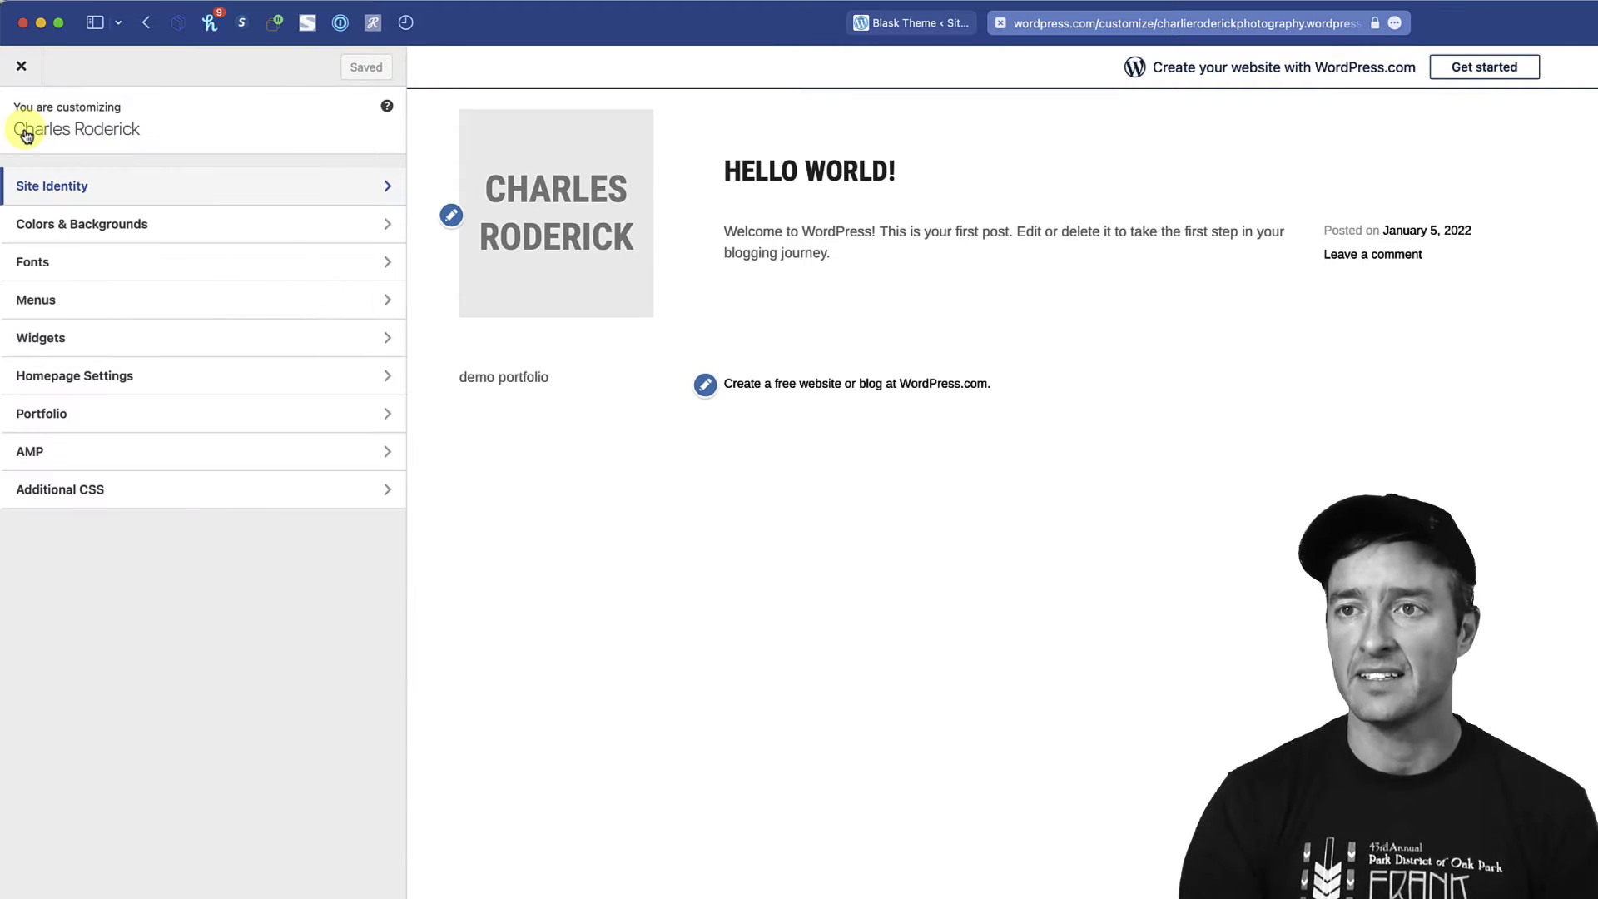
click(451, 218)
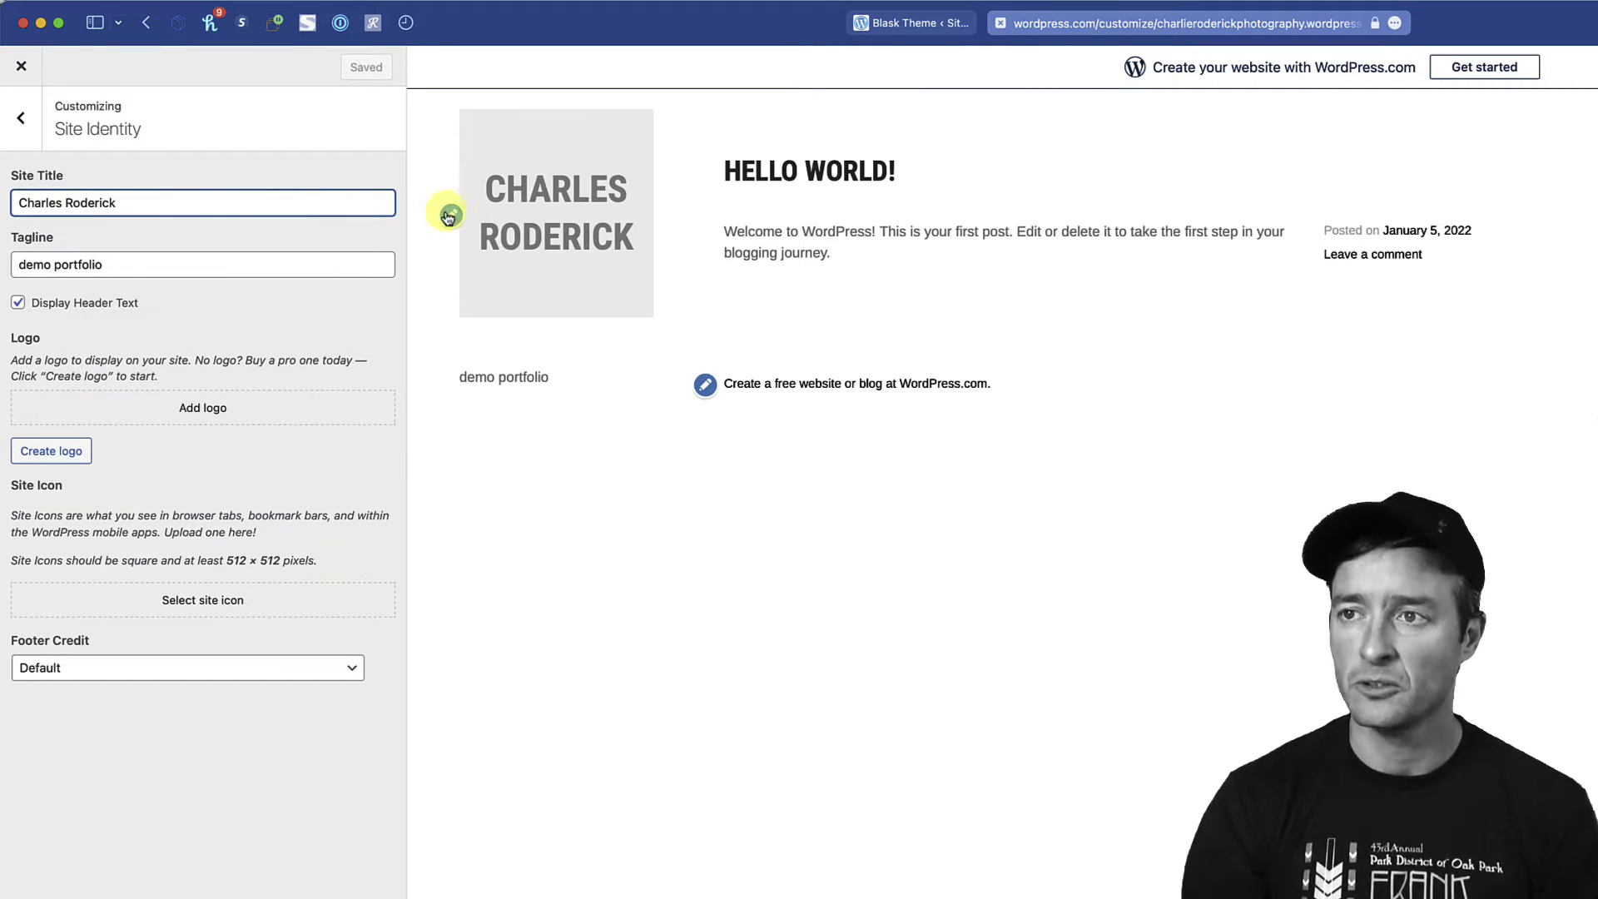
click(704, 390)
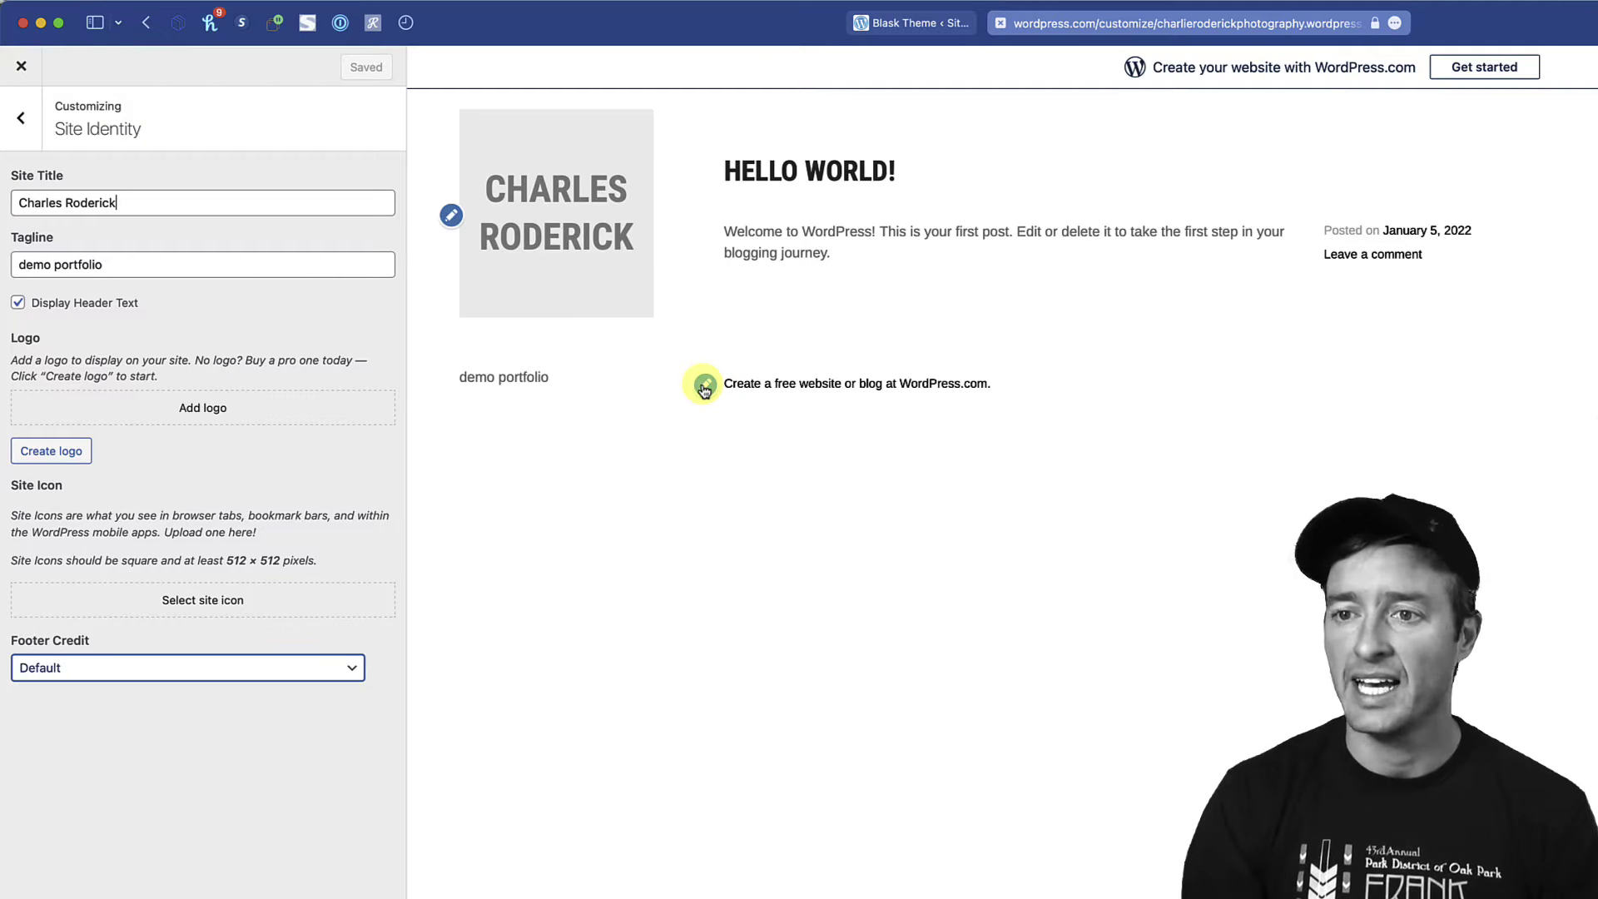
click(106, 669)
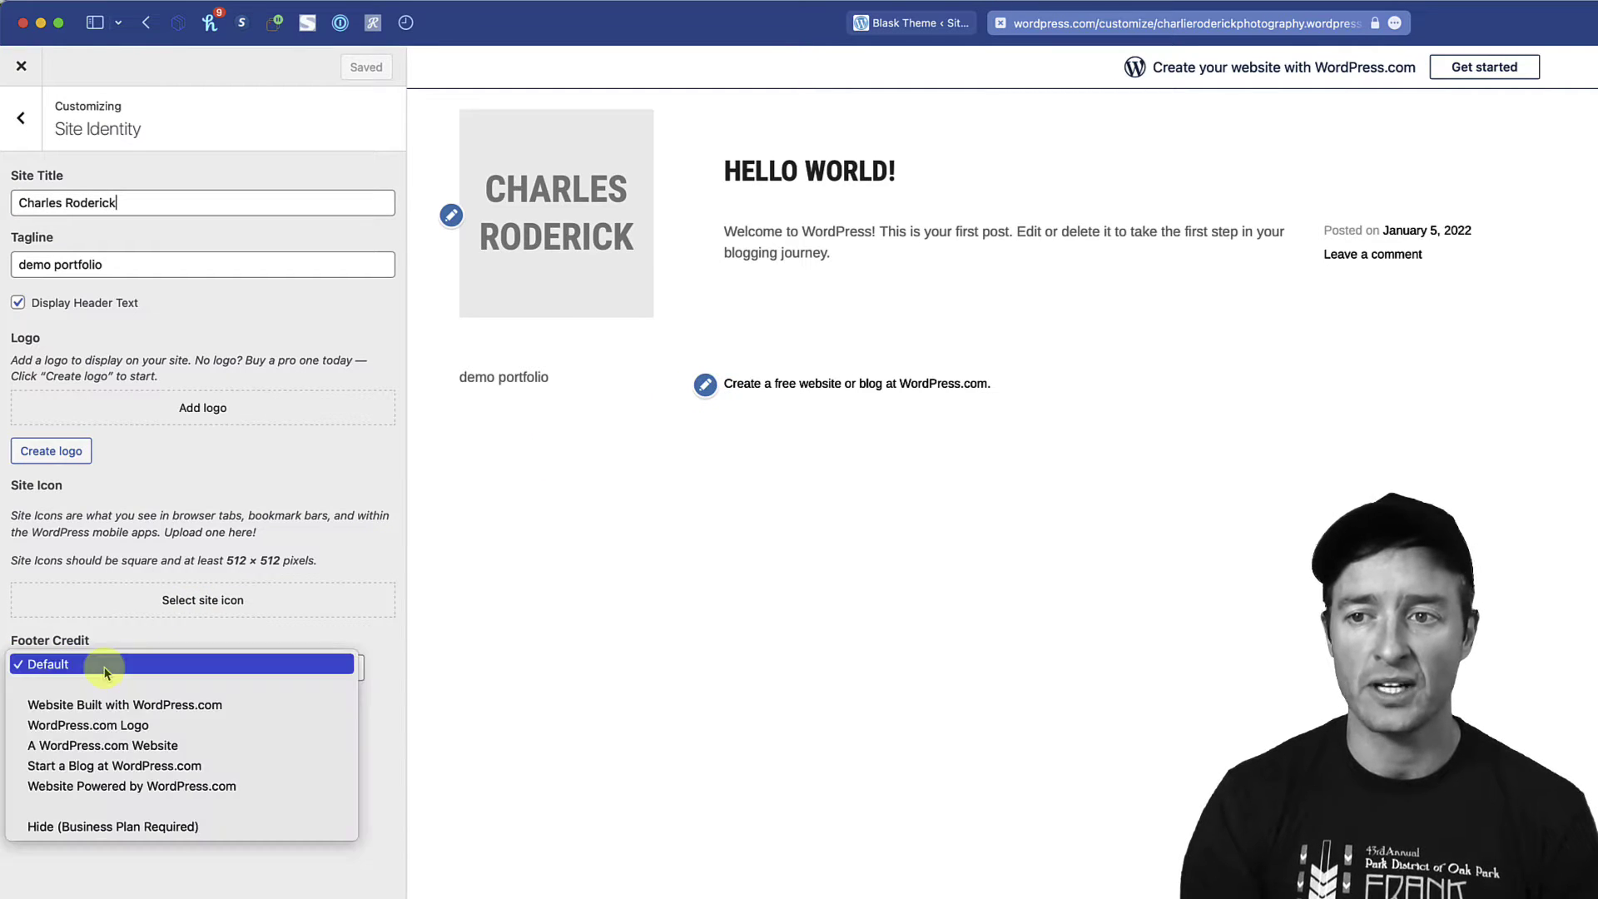
click(118, 726)
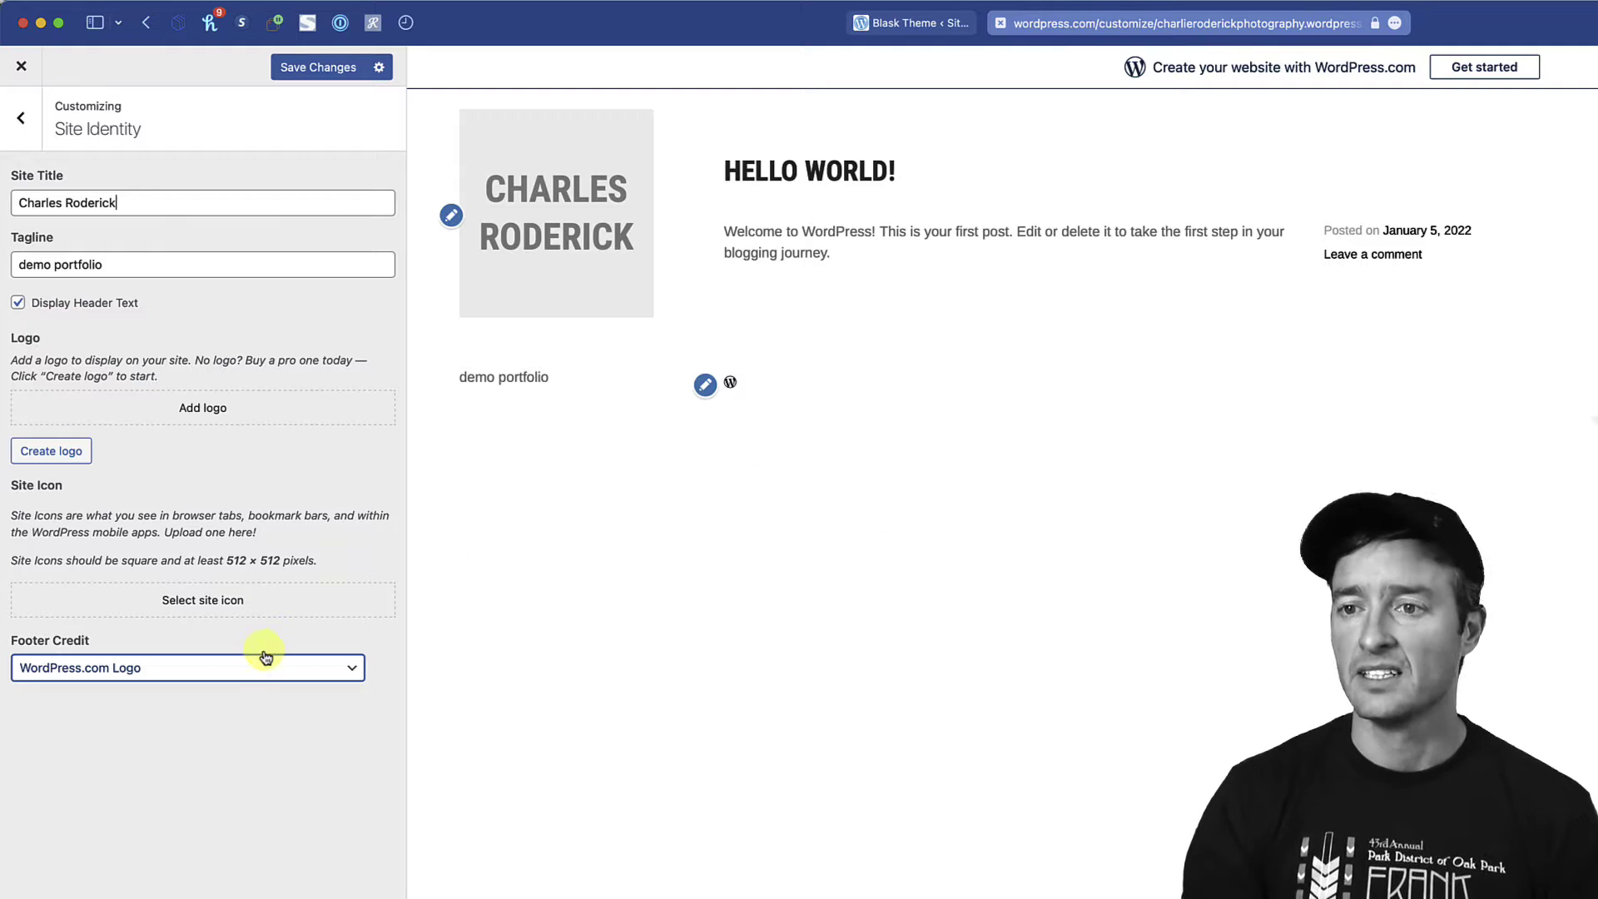
click(348, 65)
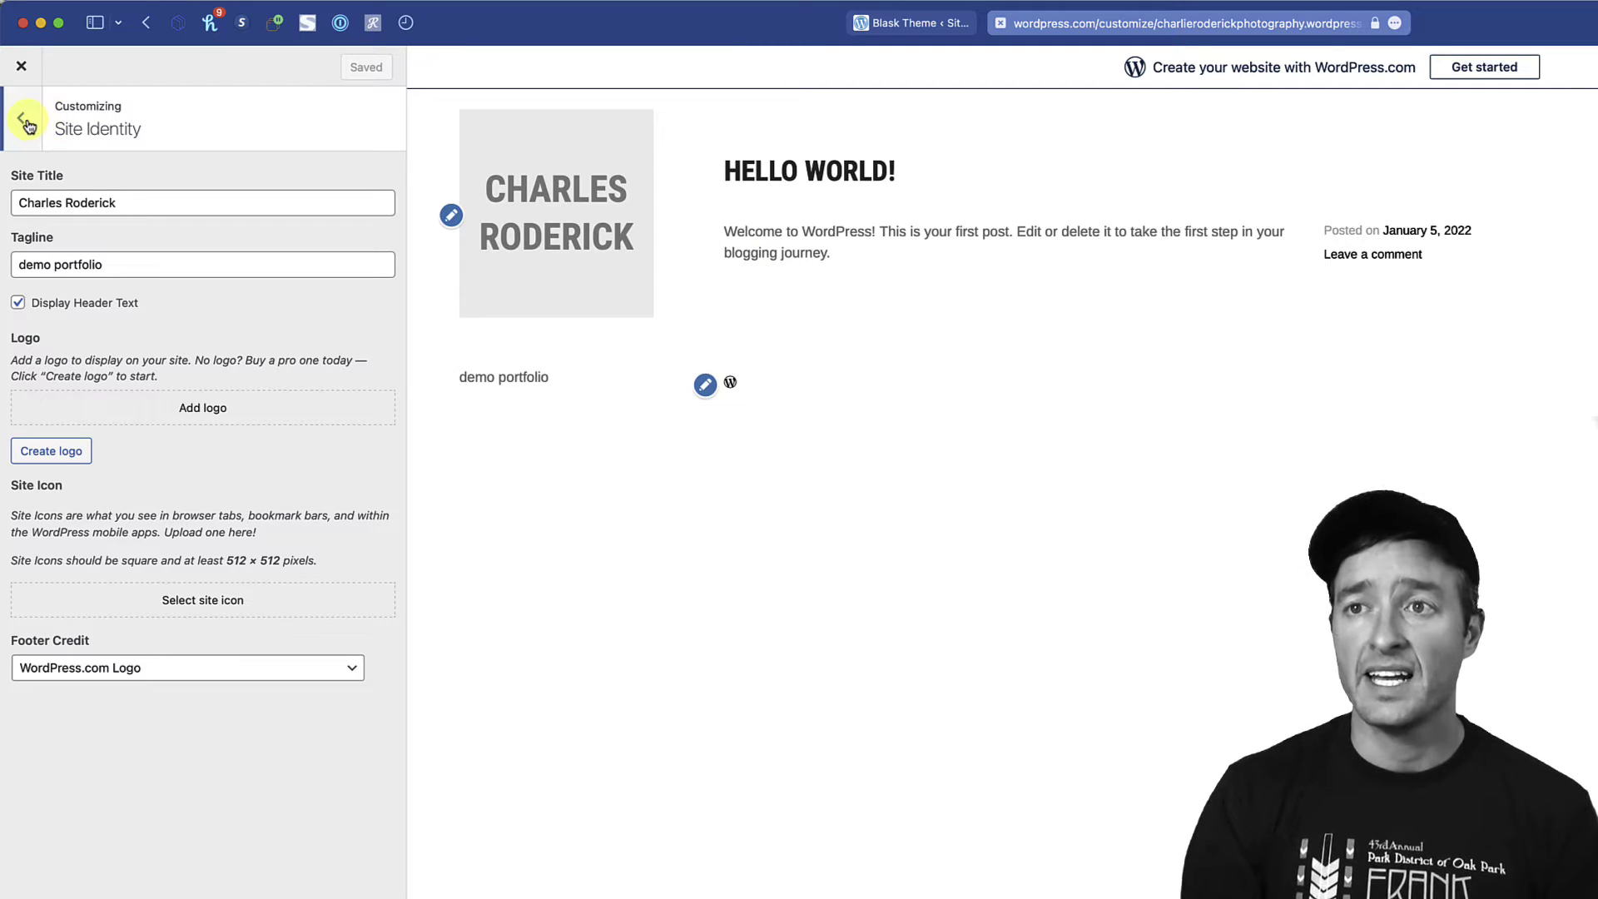
click(21, 66)
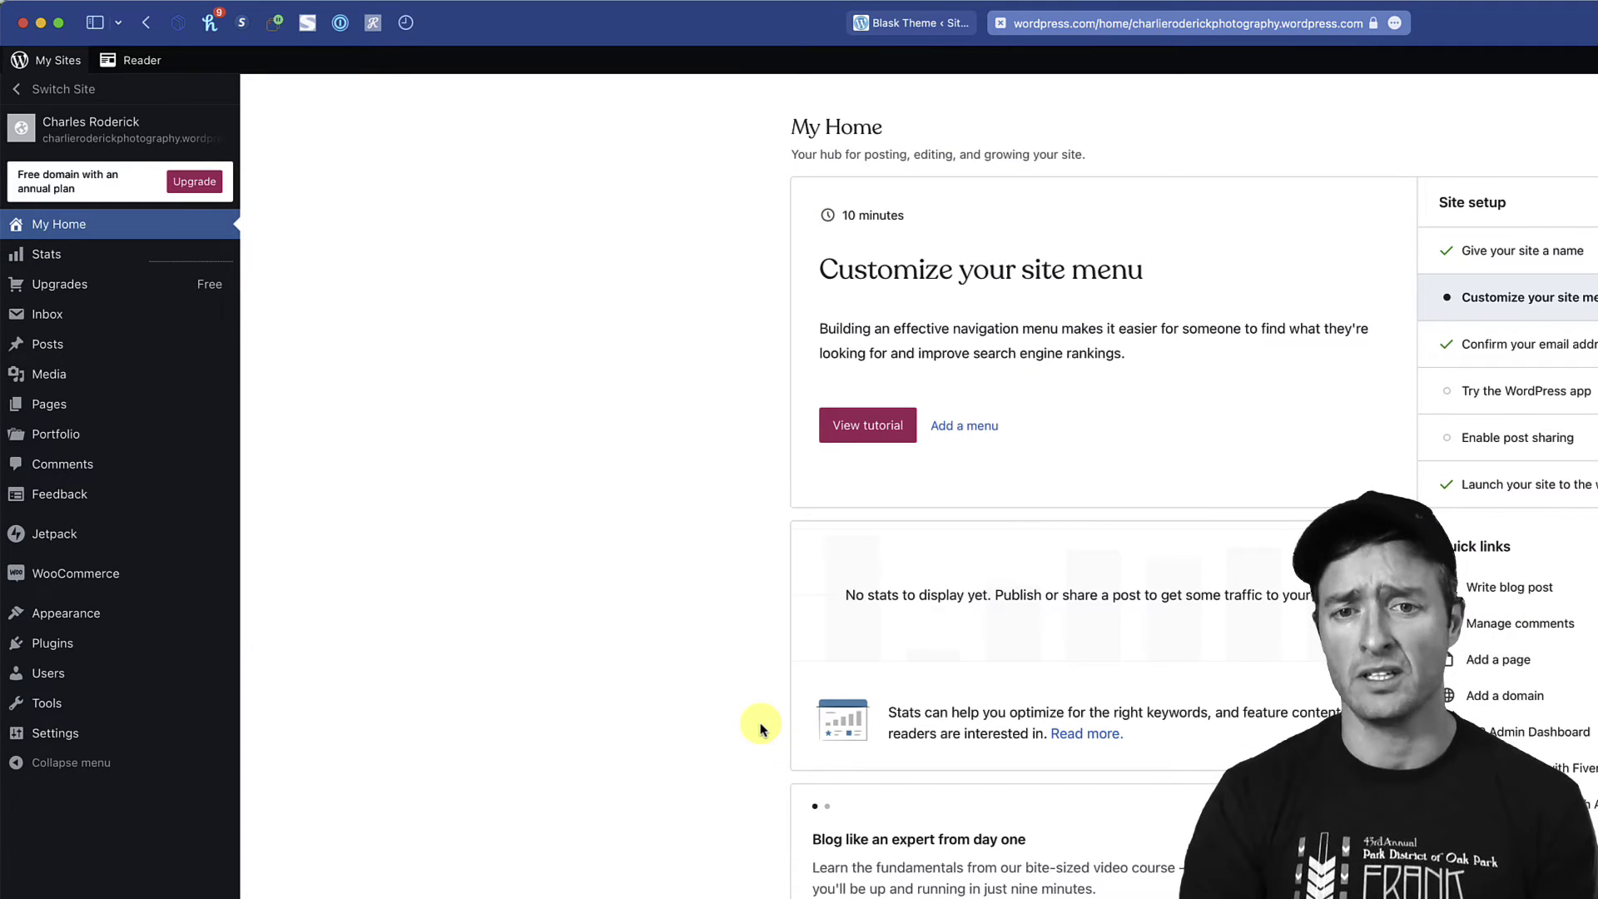
- Switch to the live site tab to check the new title, tagline and logo footer credit
mouse_move(51, 331)
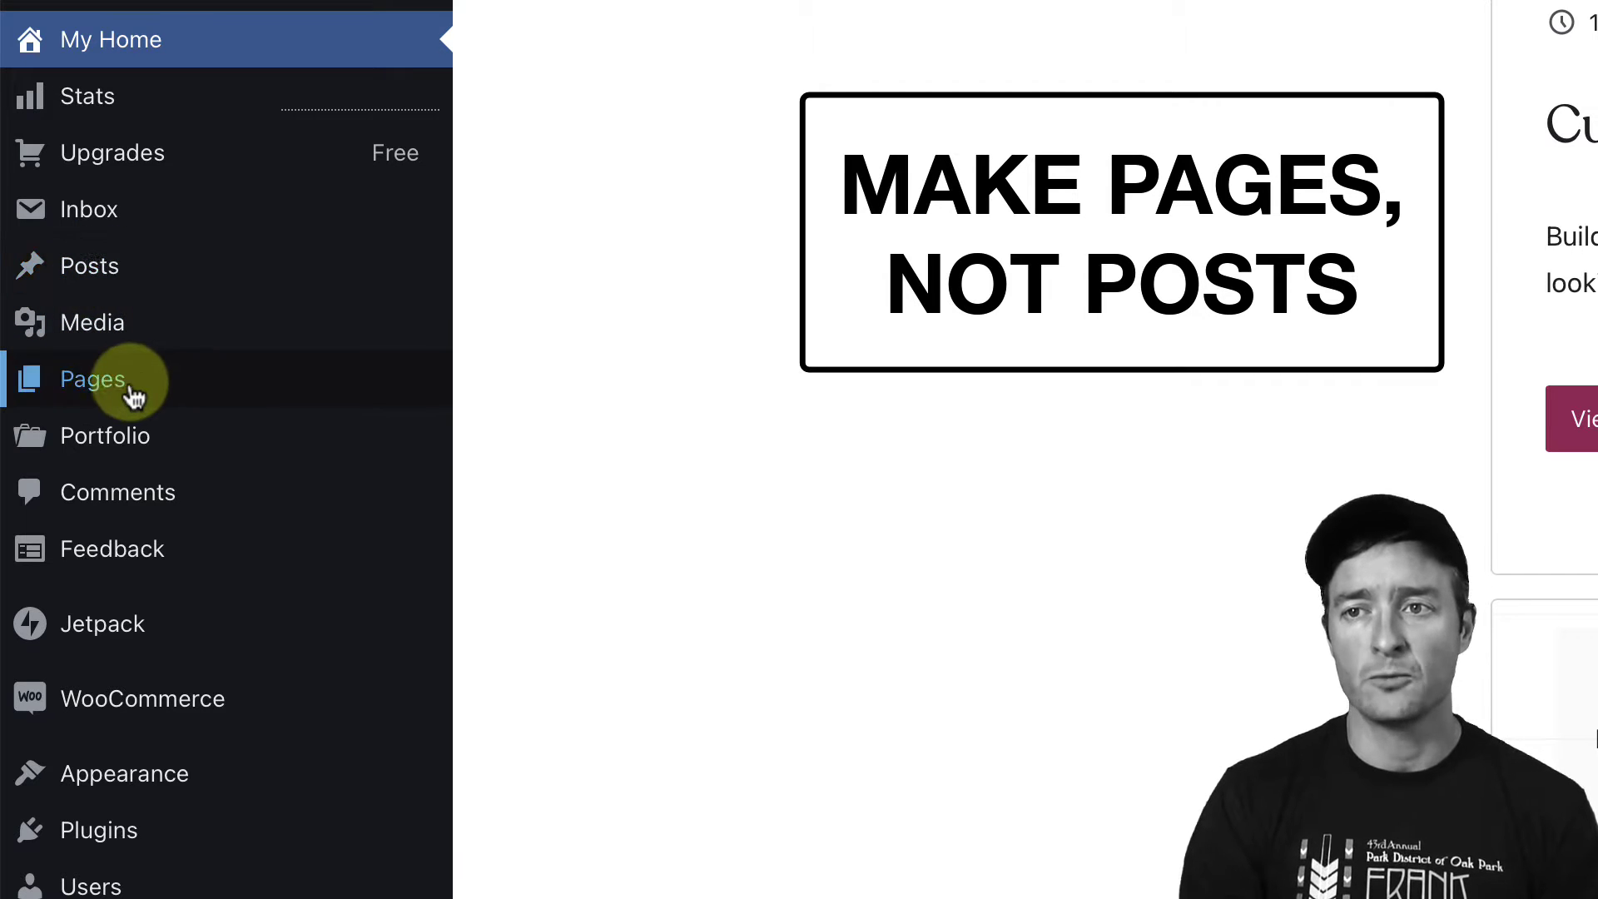
mouse_move(119, 397)
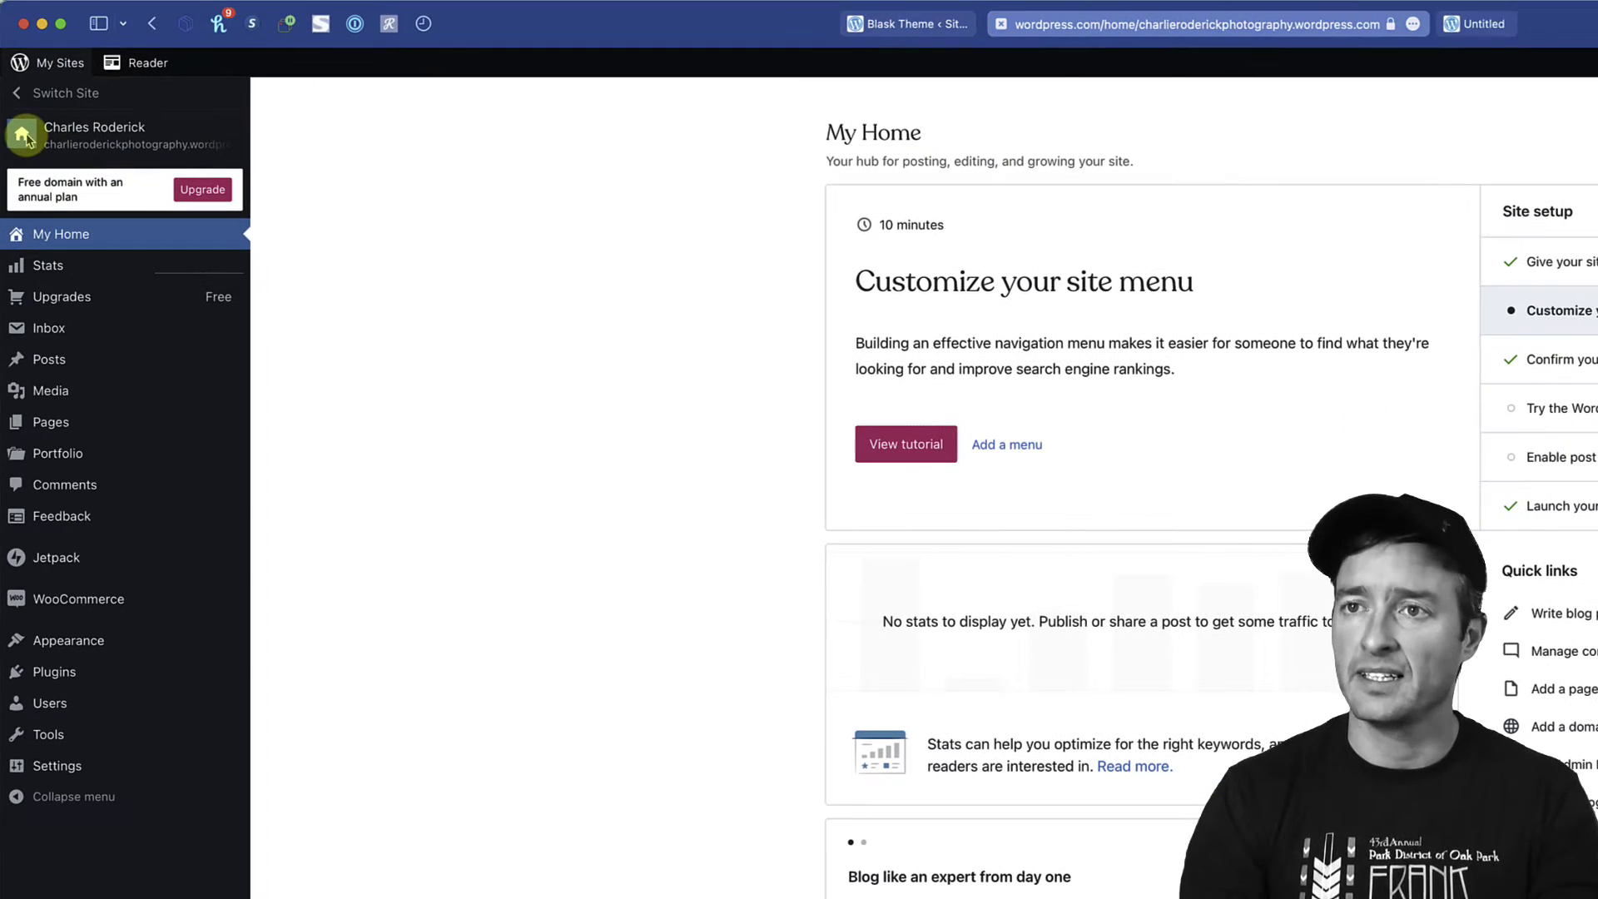
click(1462, 24)
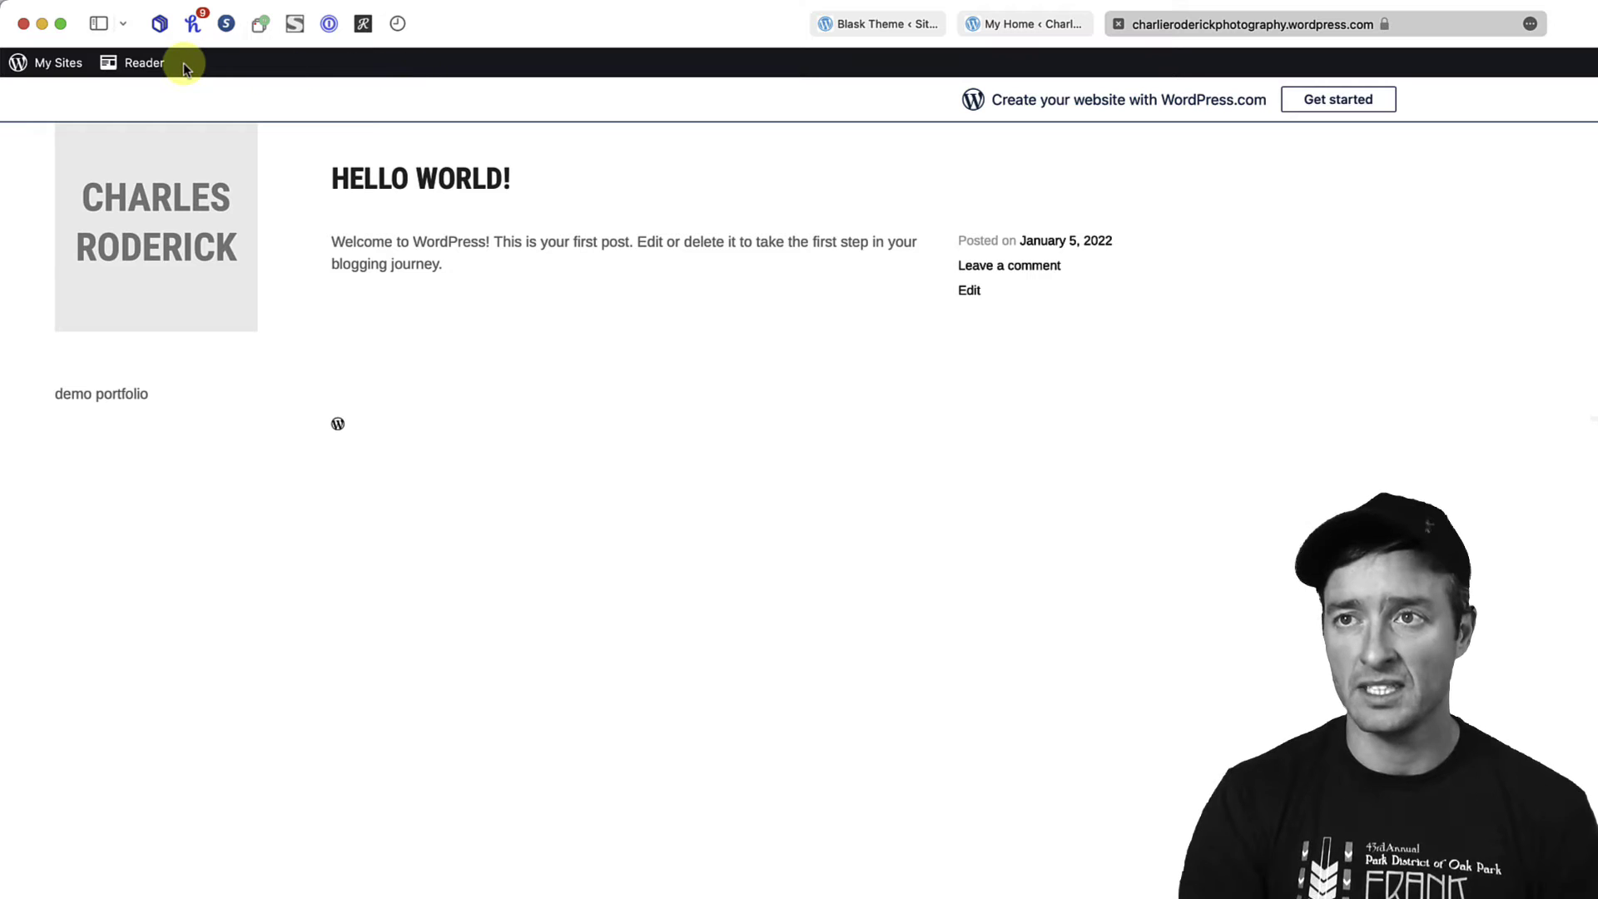
- Return to the My Home dashboard tab and look over the Pages and Portfolio sidebar menus
click(1040, 33)
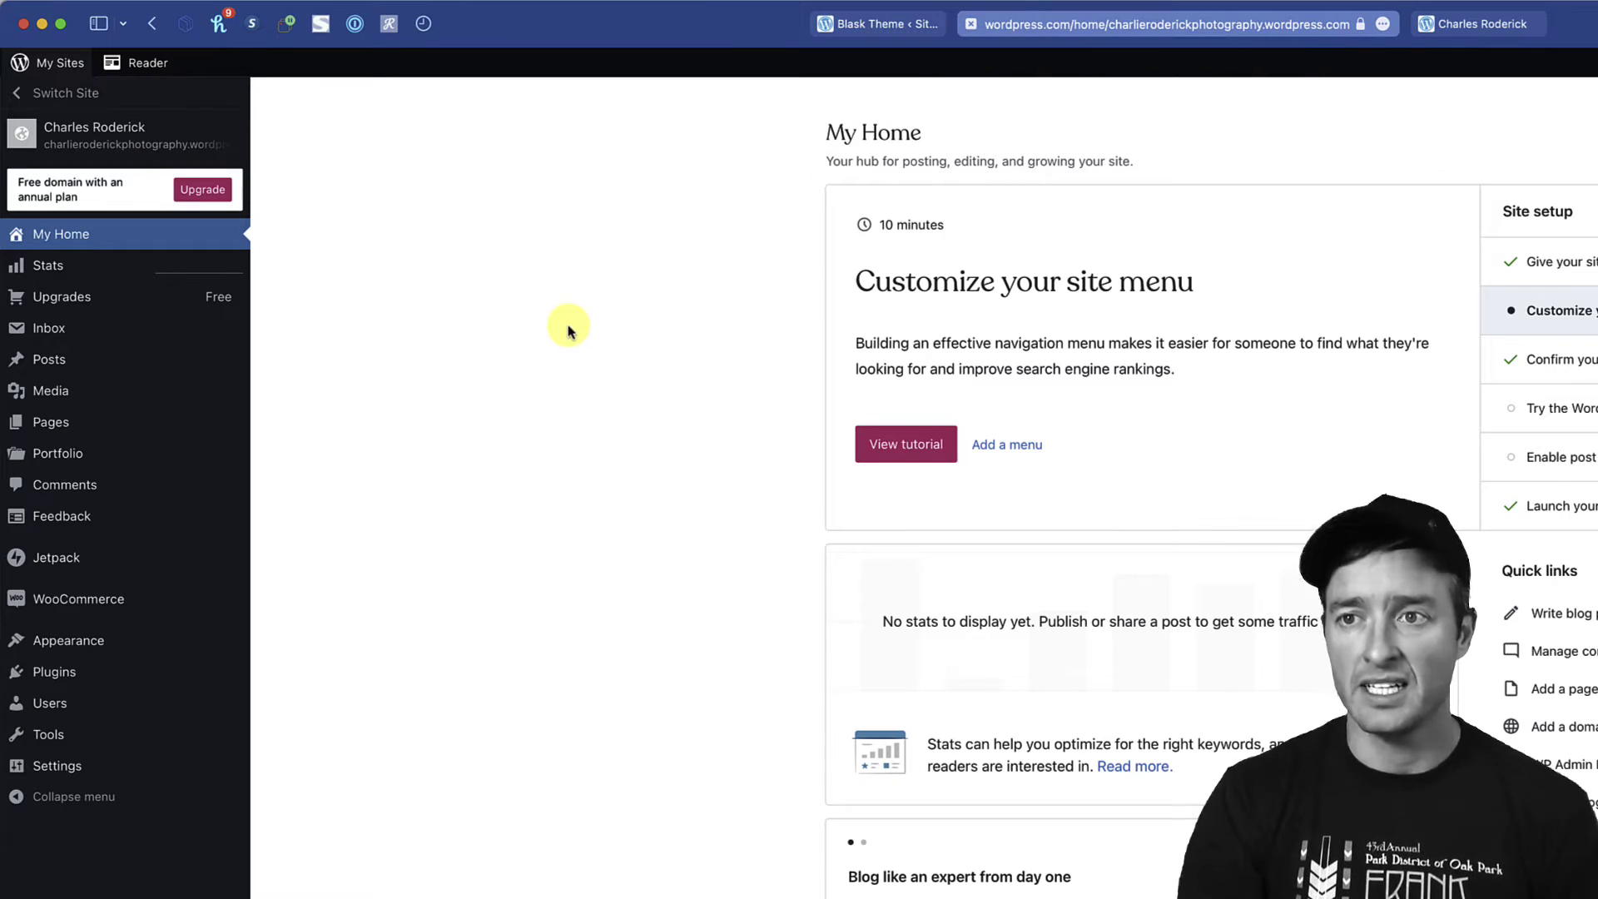
mouse_move(49, 424)
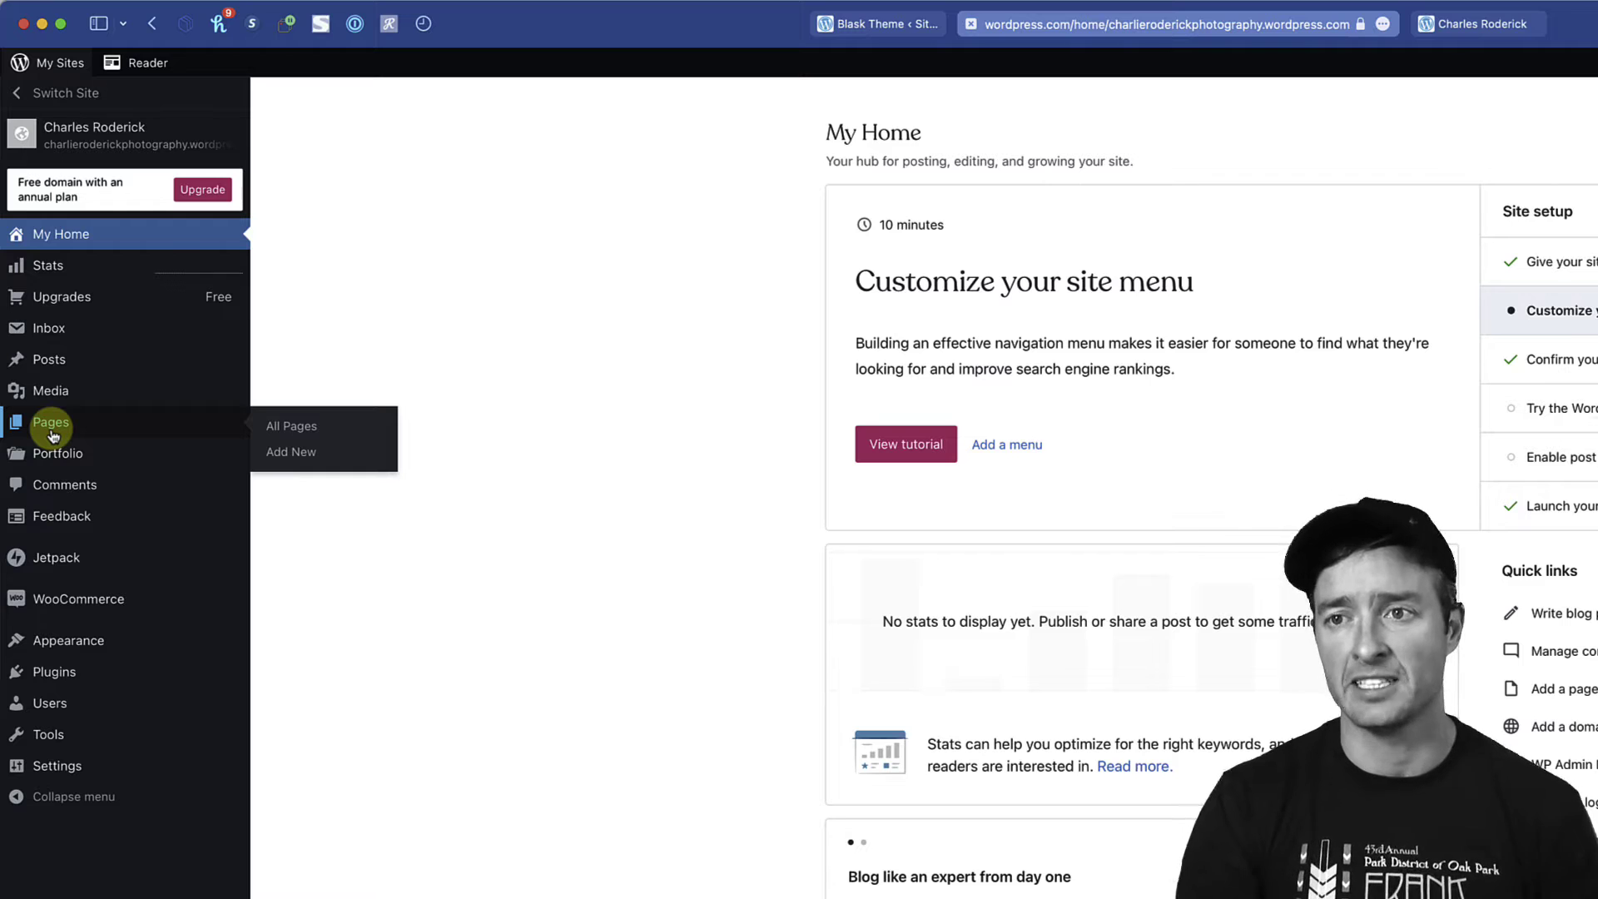
mouse_move(70, 454)
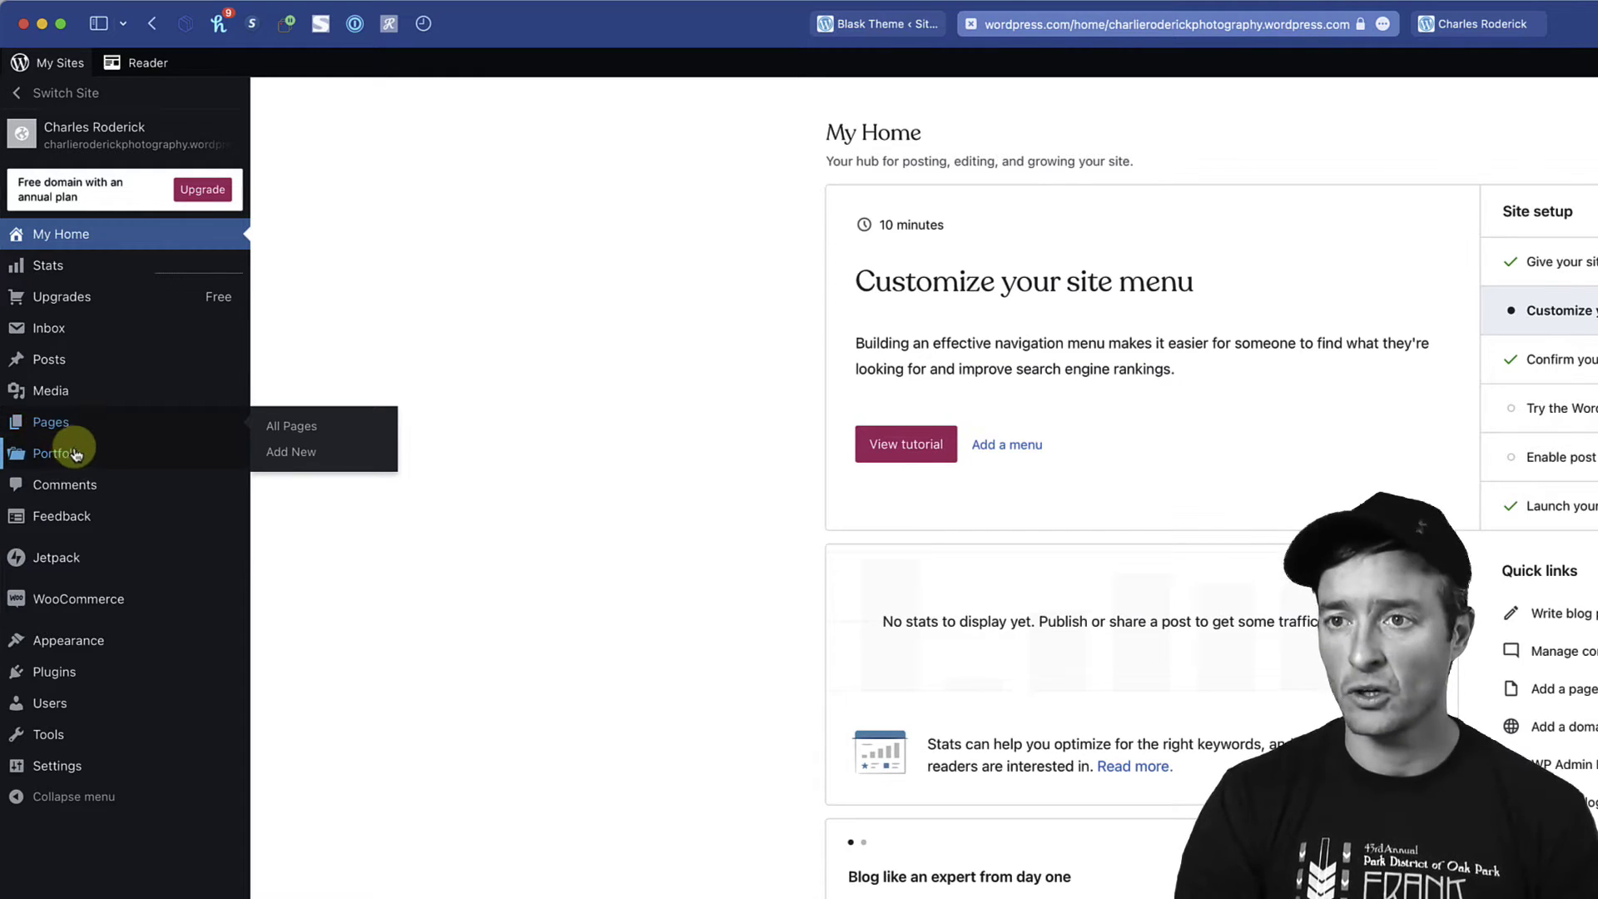
mouse_move(62, 458)
mouse_move(68, 424)
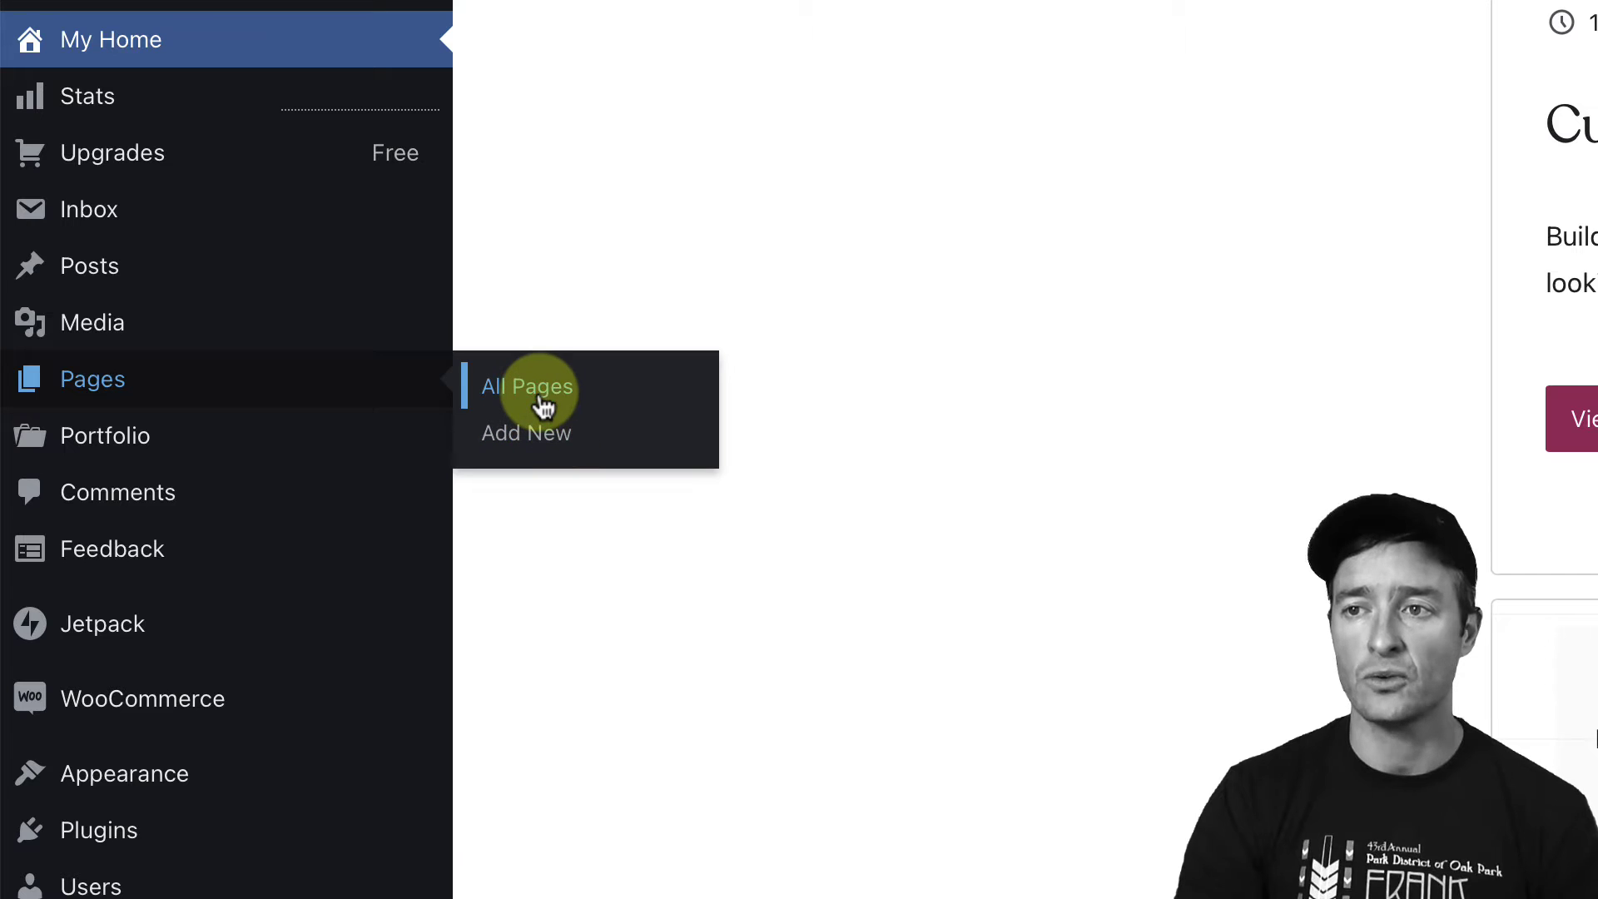
- From the Pages list, start a new page and filter the layout chooser to Gallery patterns
click(537, 390)
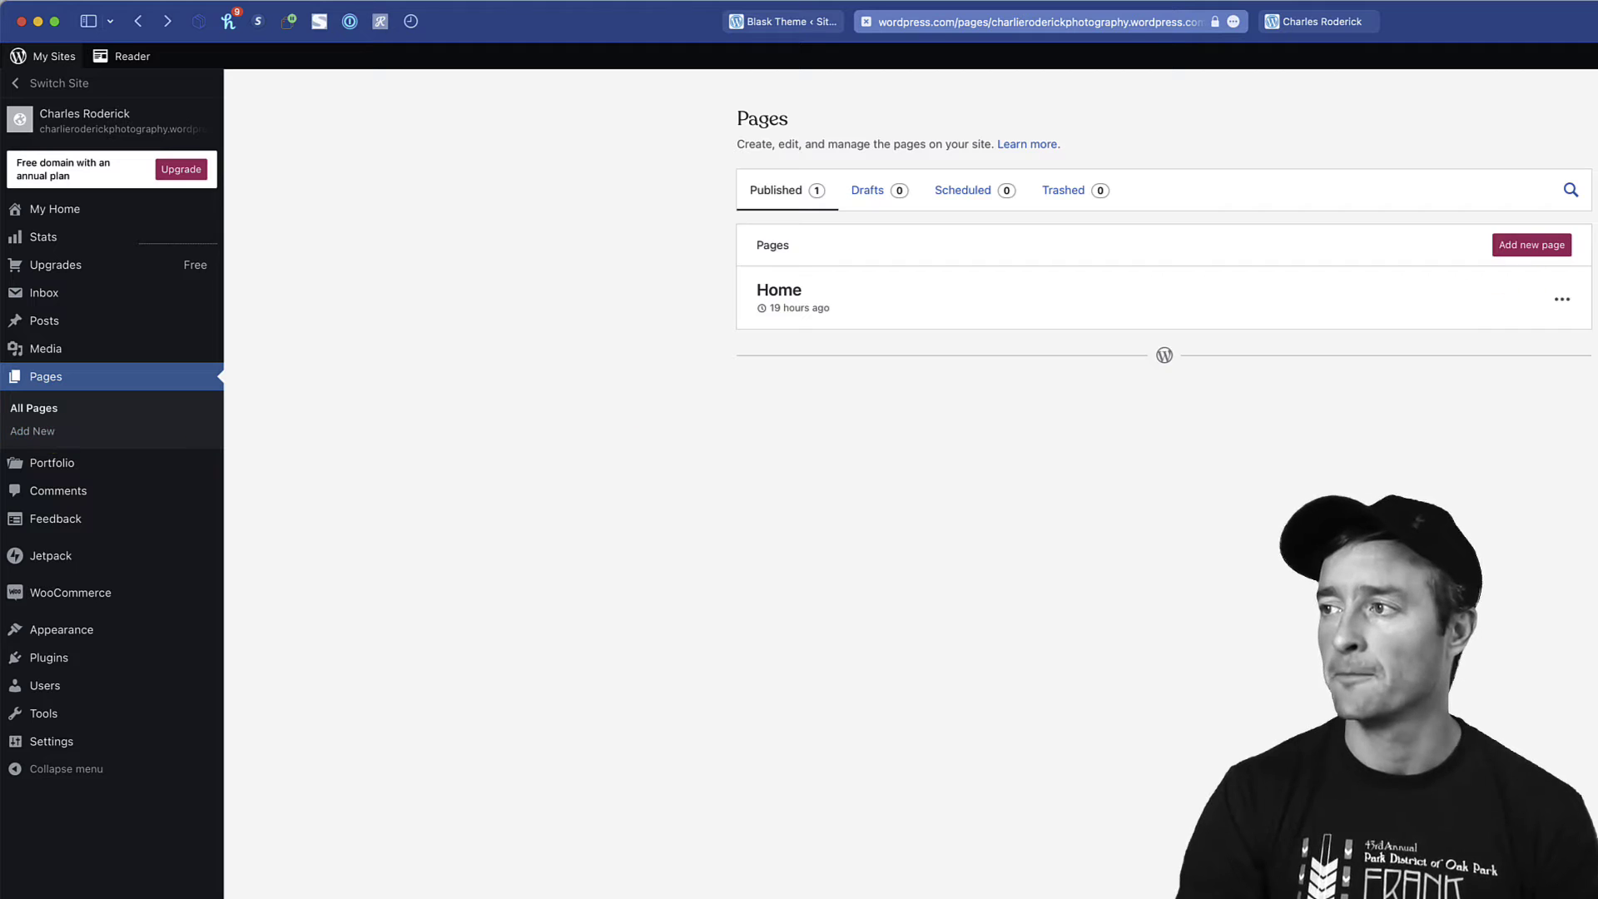
click(1534, 246)
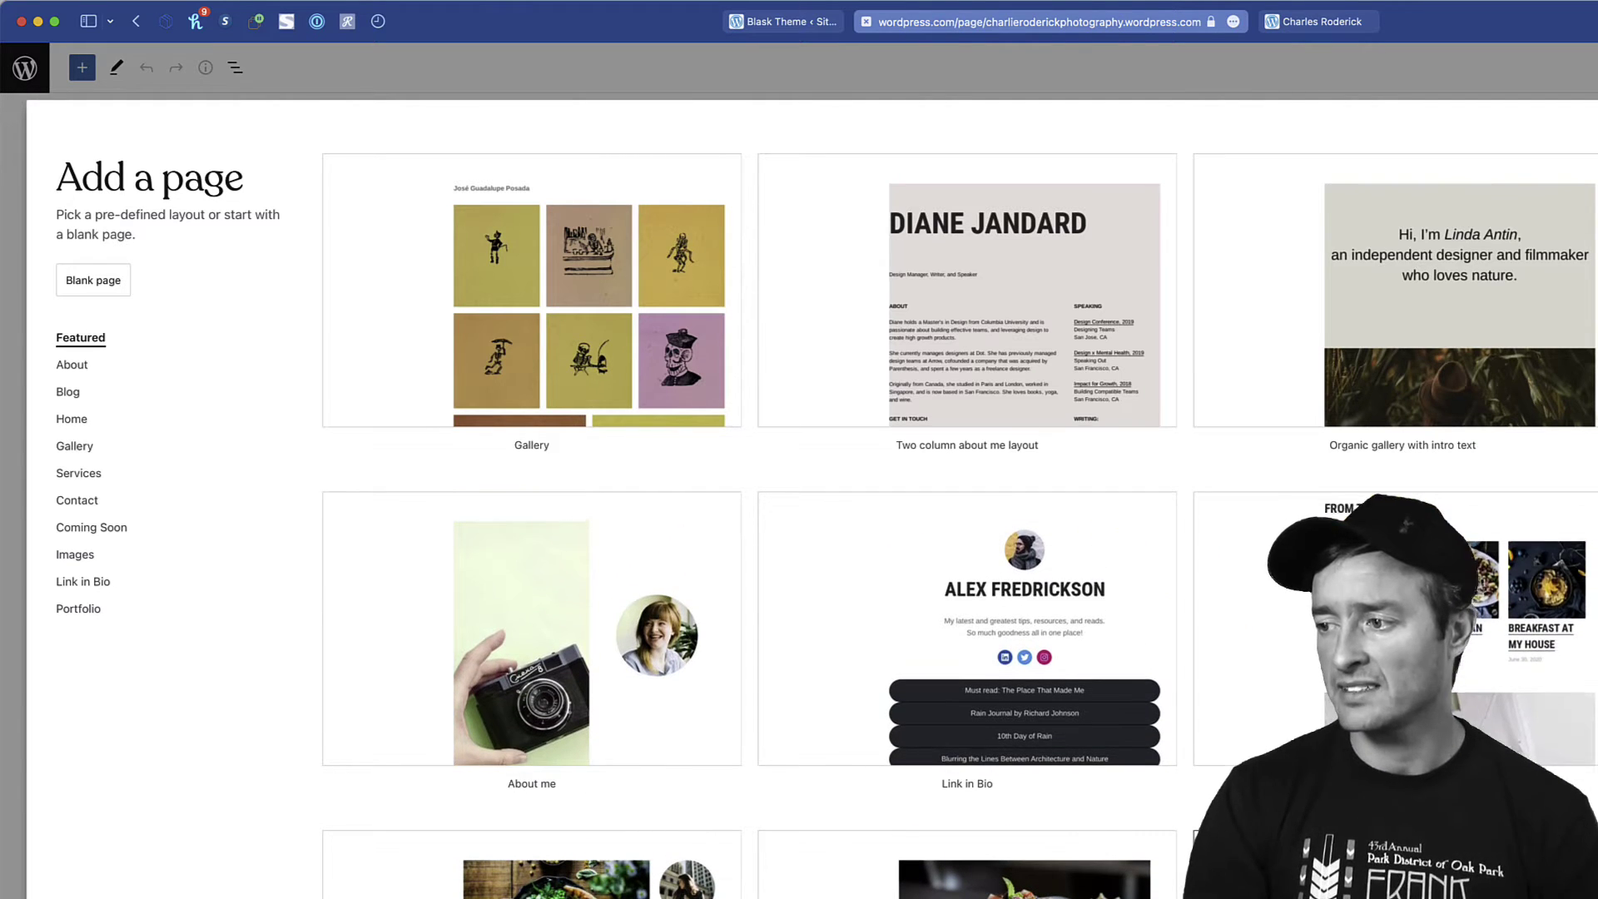
scroll(957, 499, down, 5)
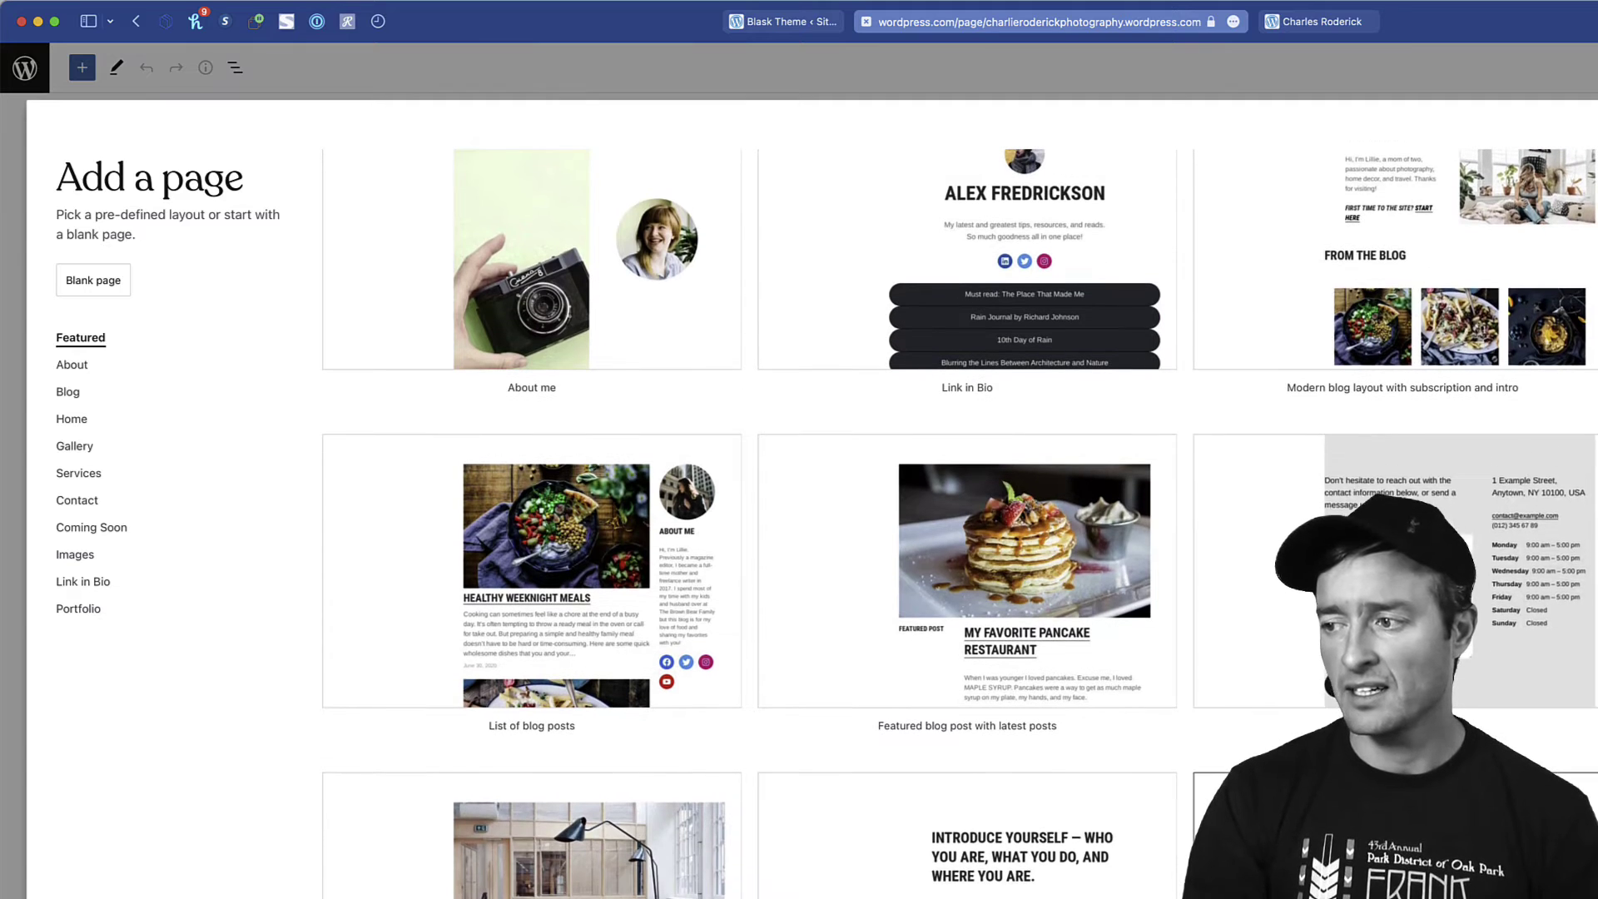
scroll(919, 893, up, 4)
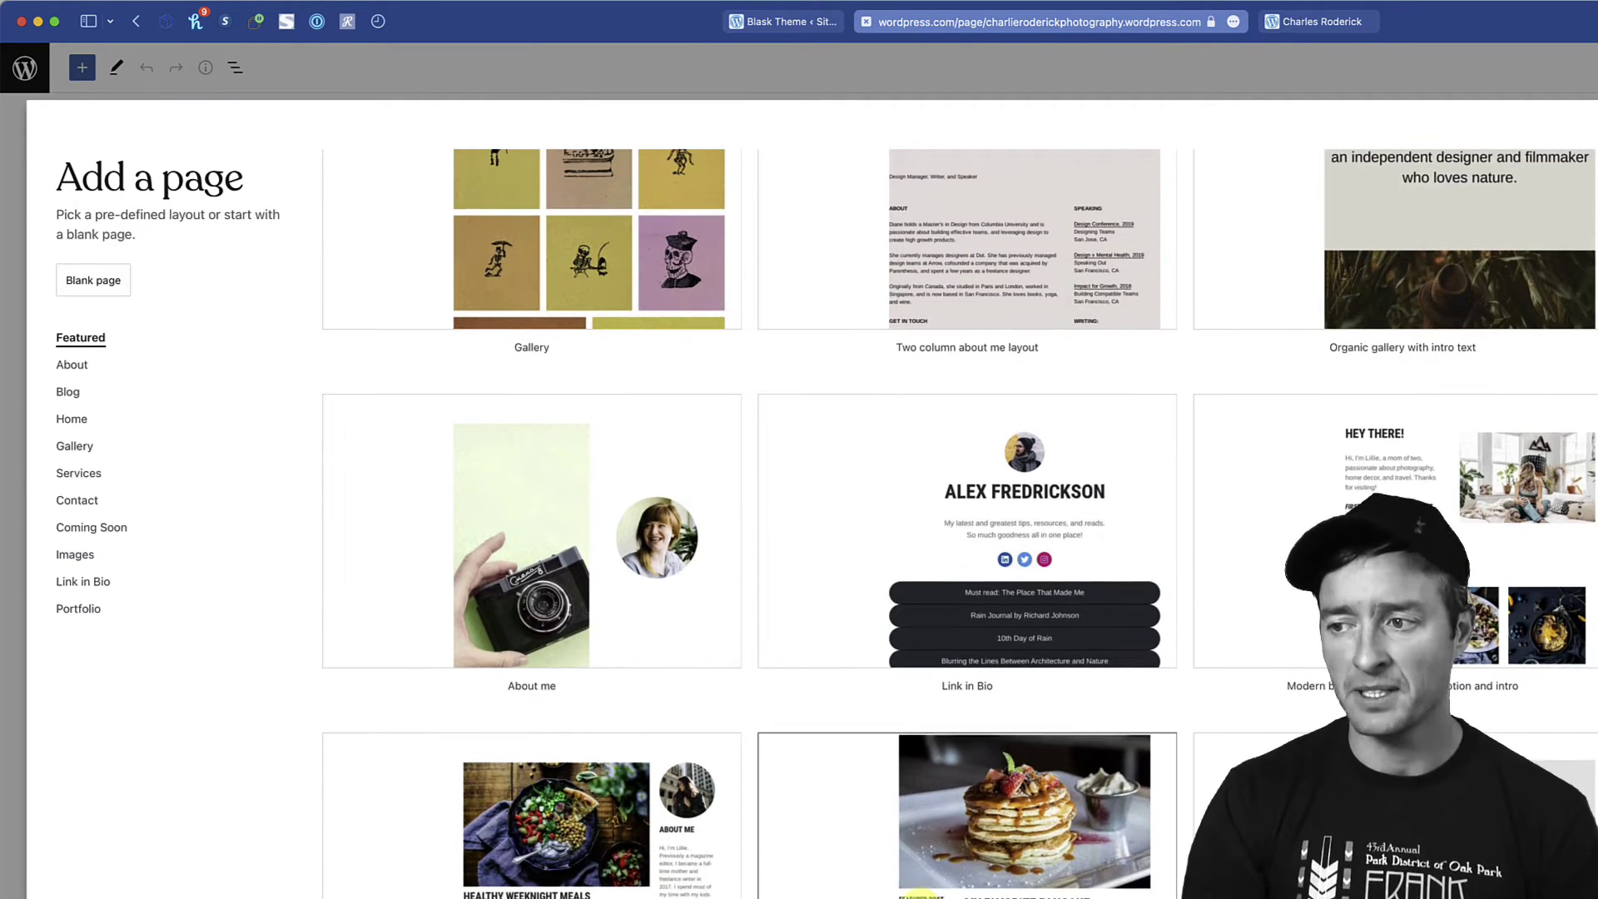
scroll(553, 394, up, 1)
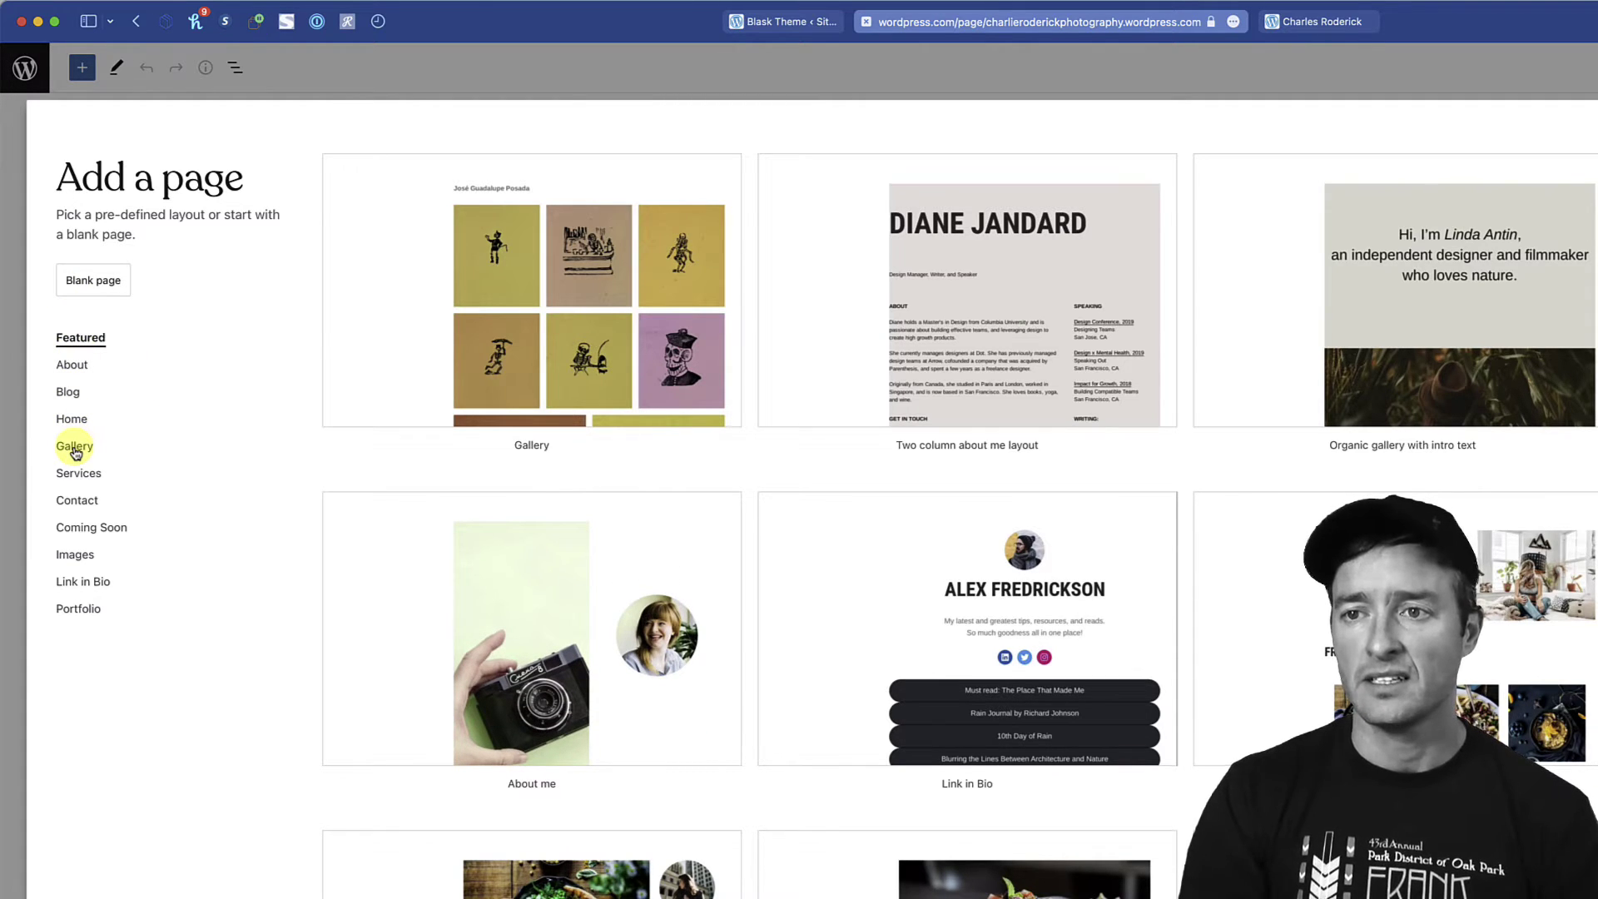
click(74, 447)
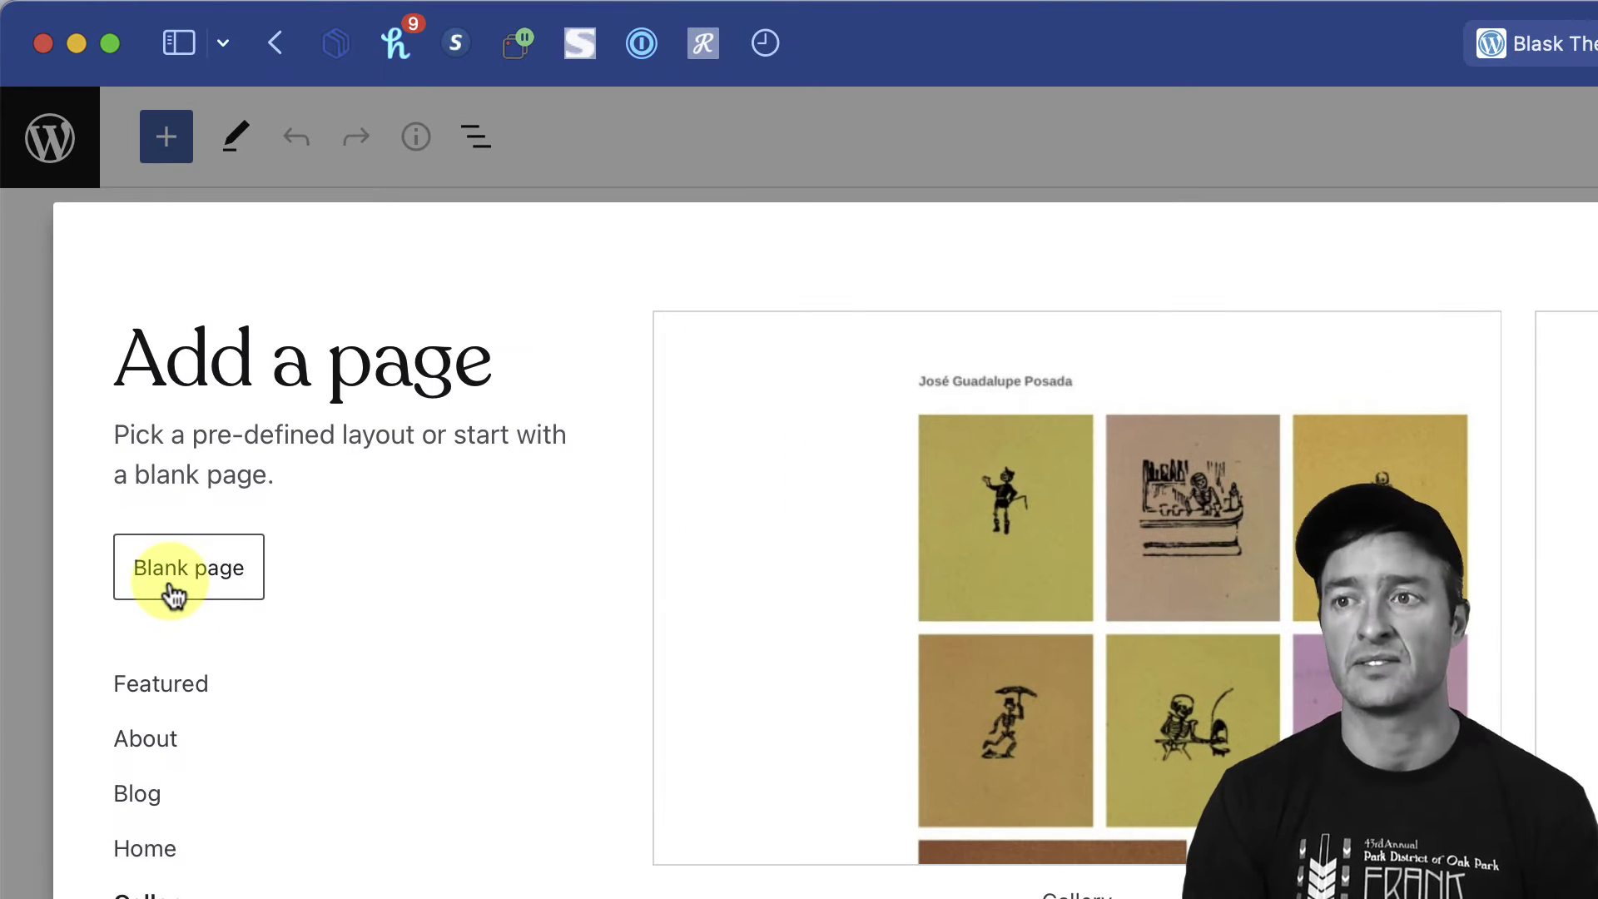
- Start a blank page, try Portfolio Page Template, then set it back to Default template
click(171, 591)
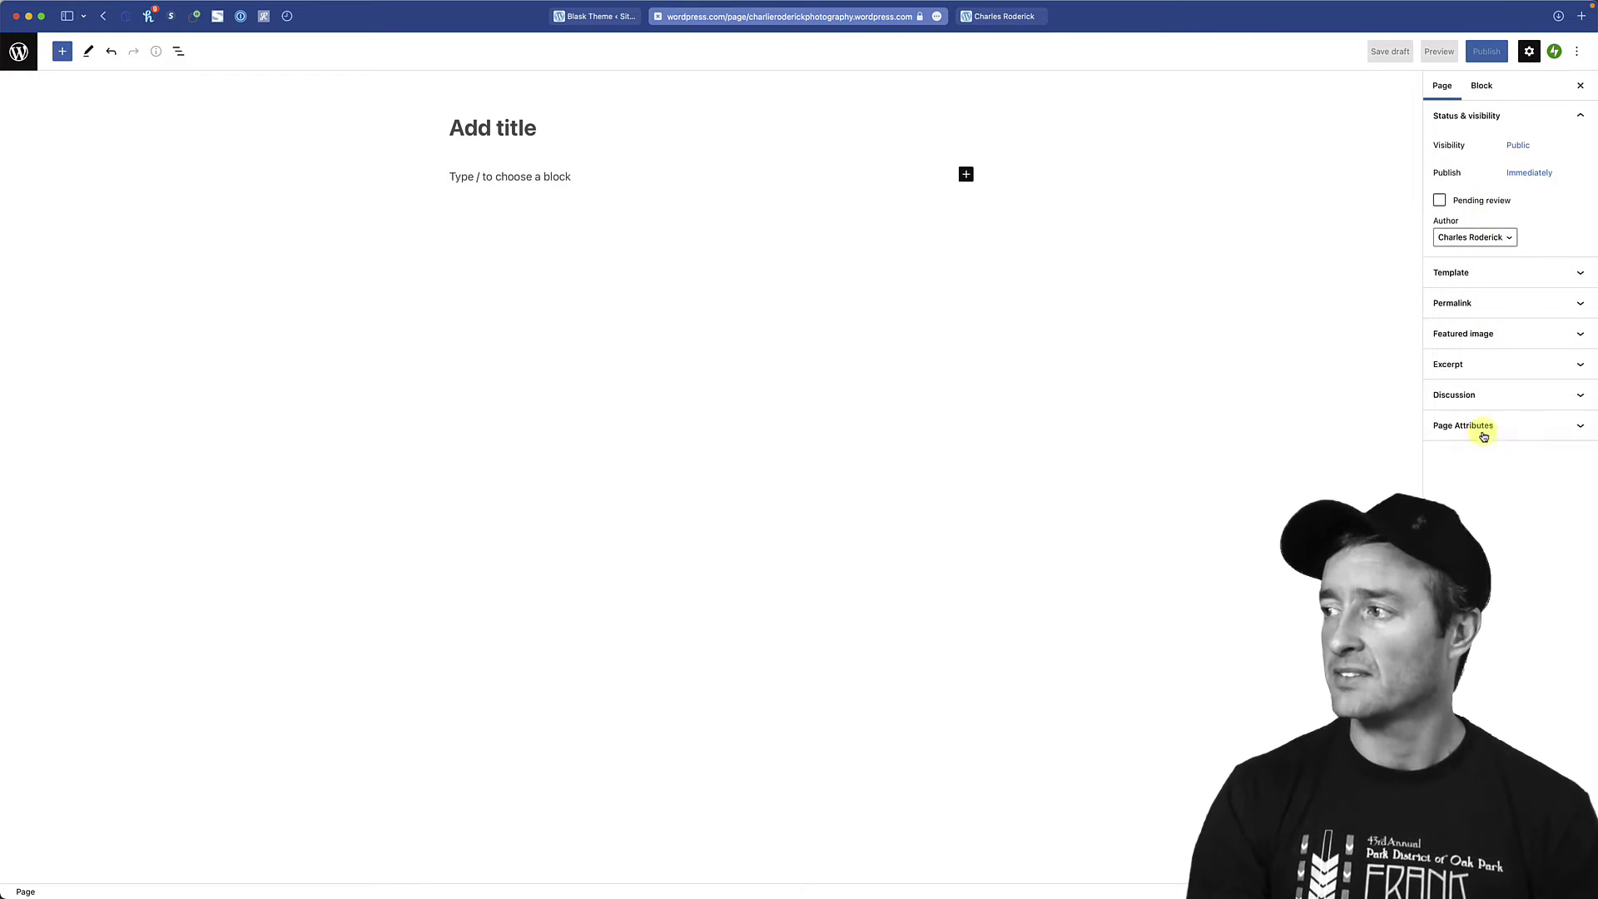
click(1500, 277)
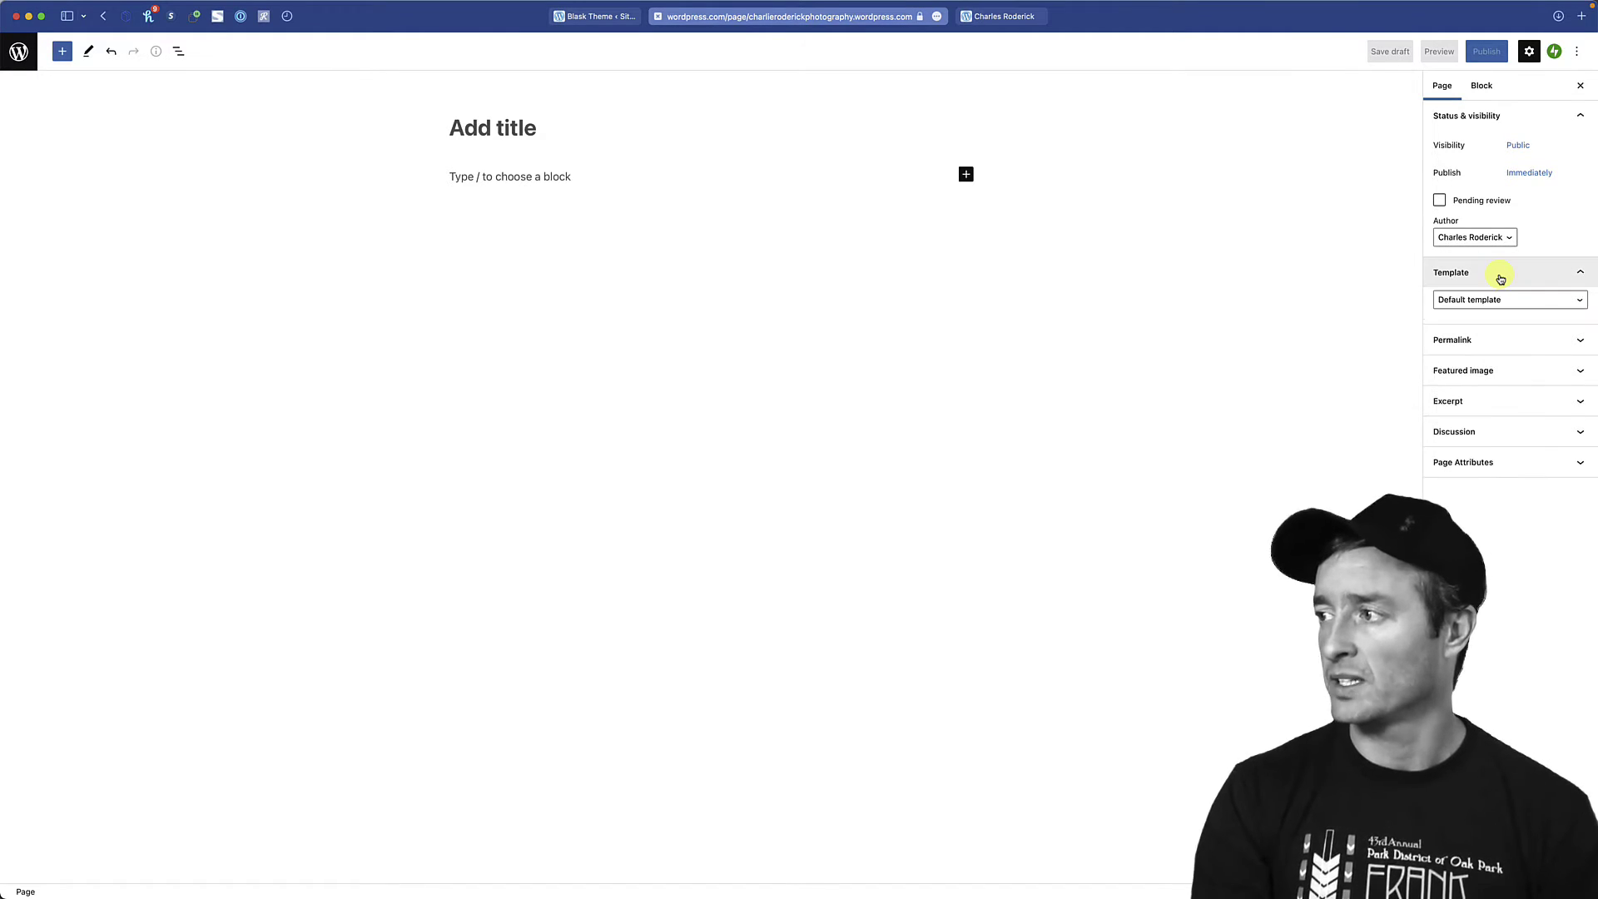
click(1506, 298)
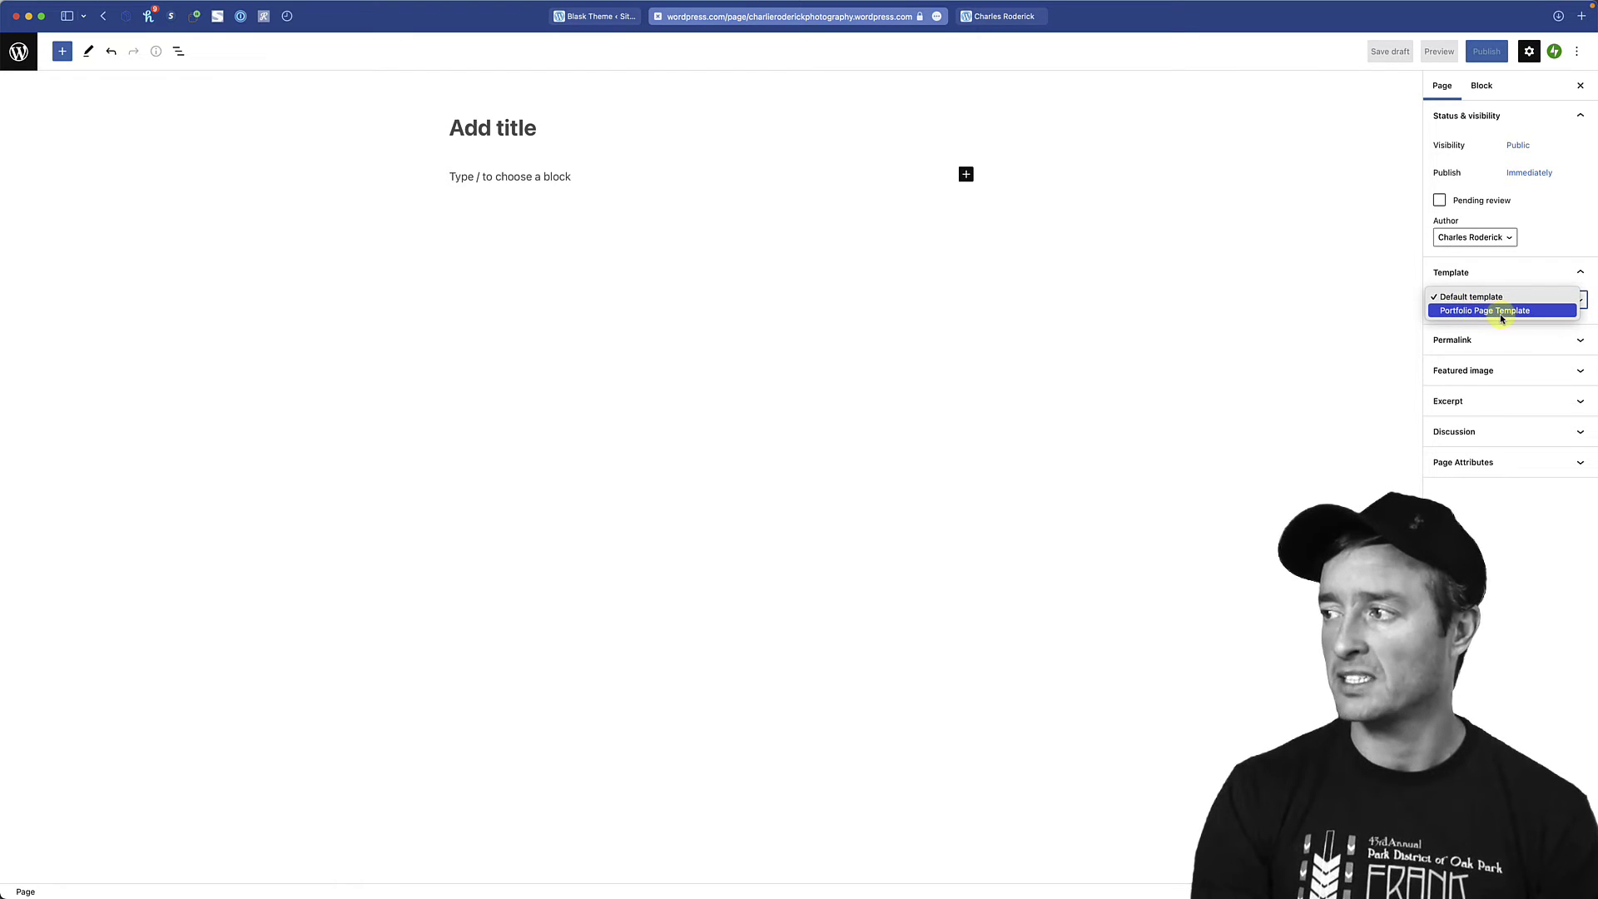
click(1497, 312)
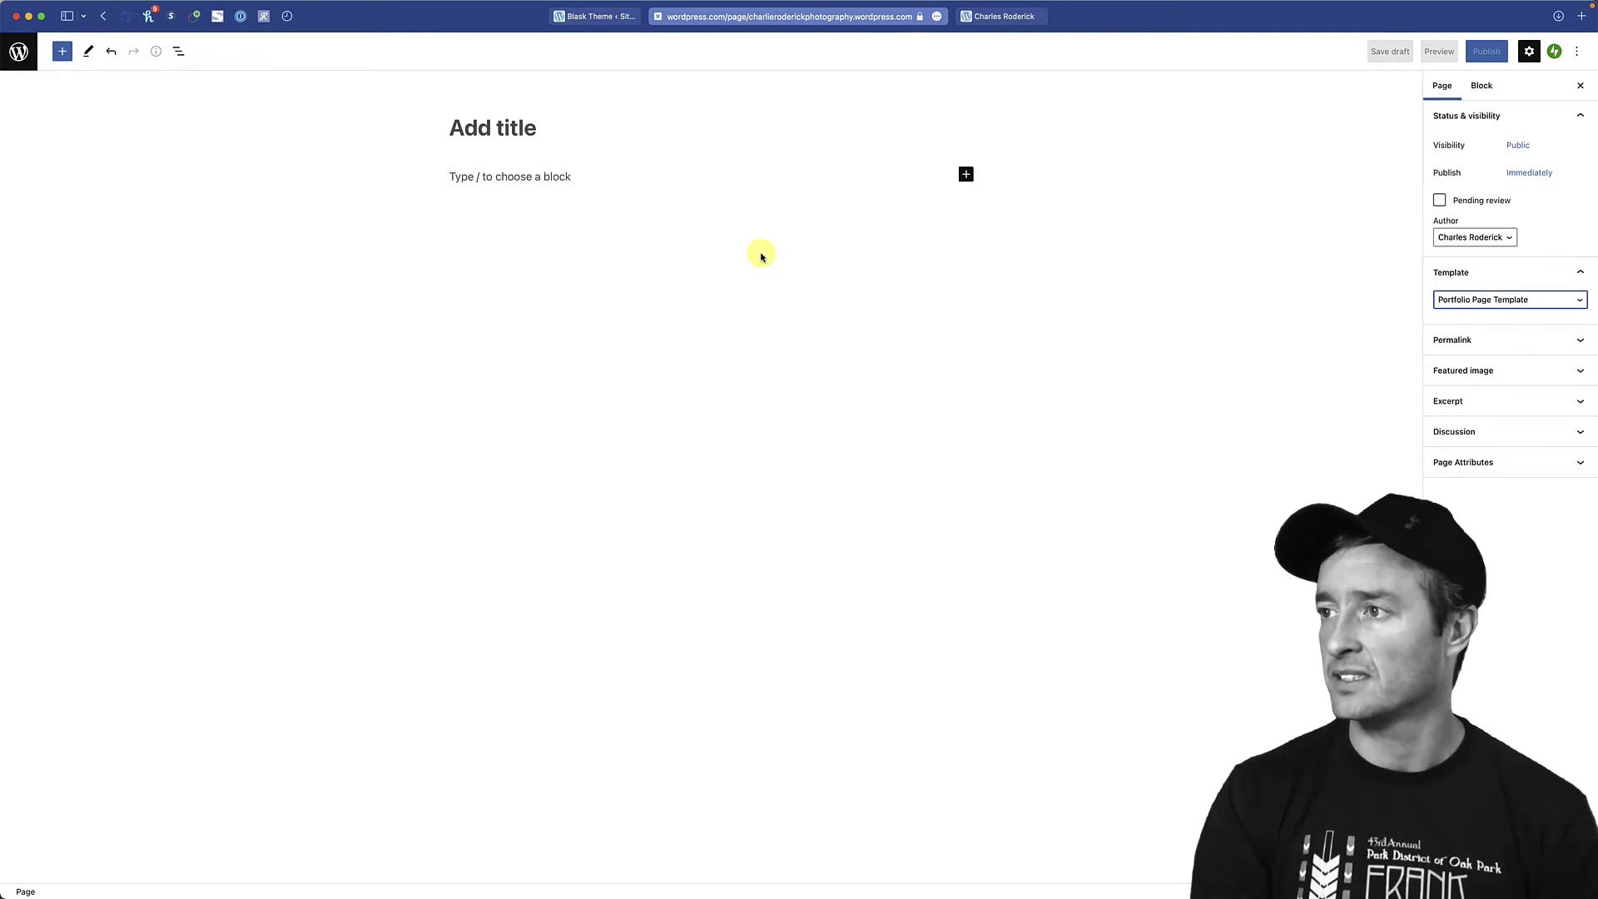
click(1503, 301)
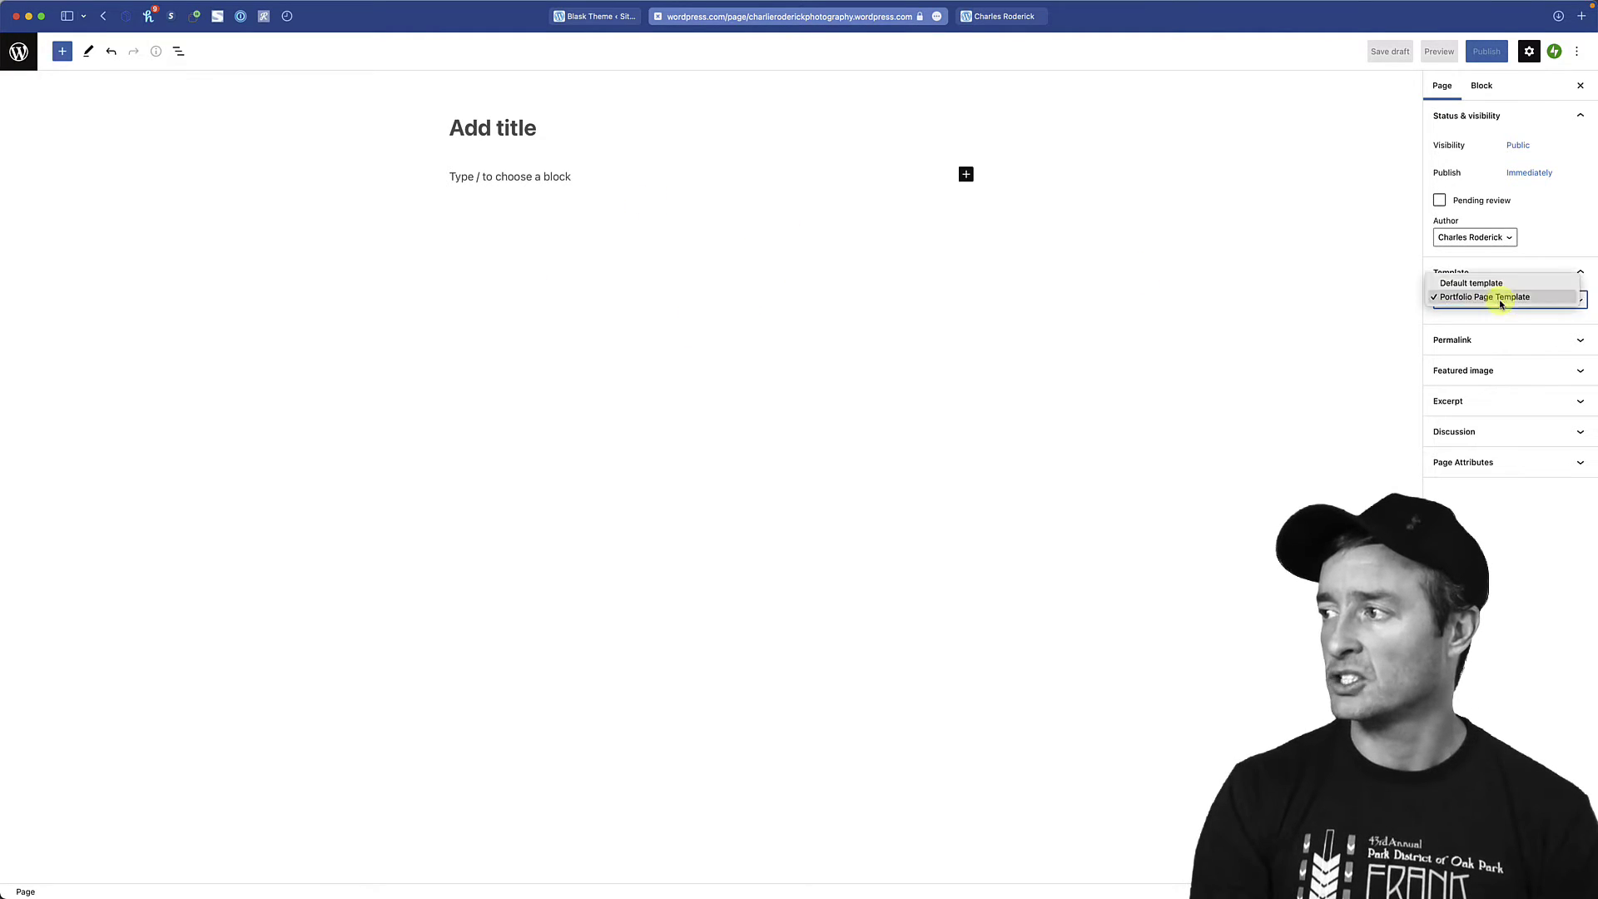
click(1497, 284)
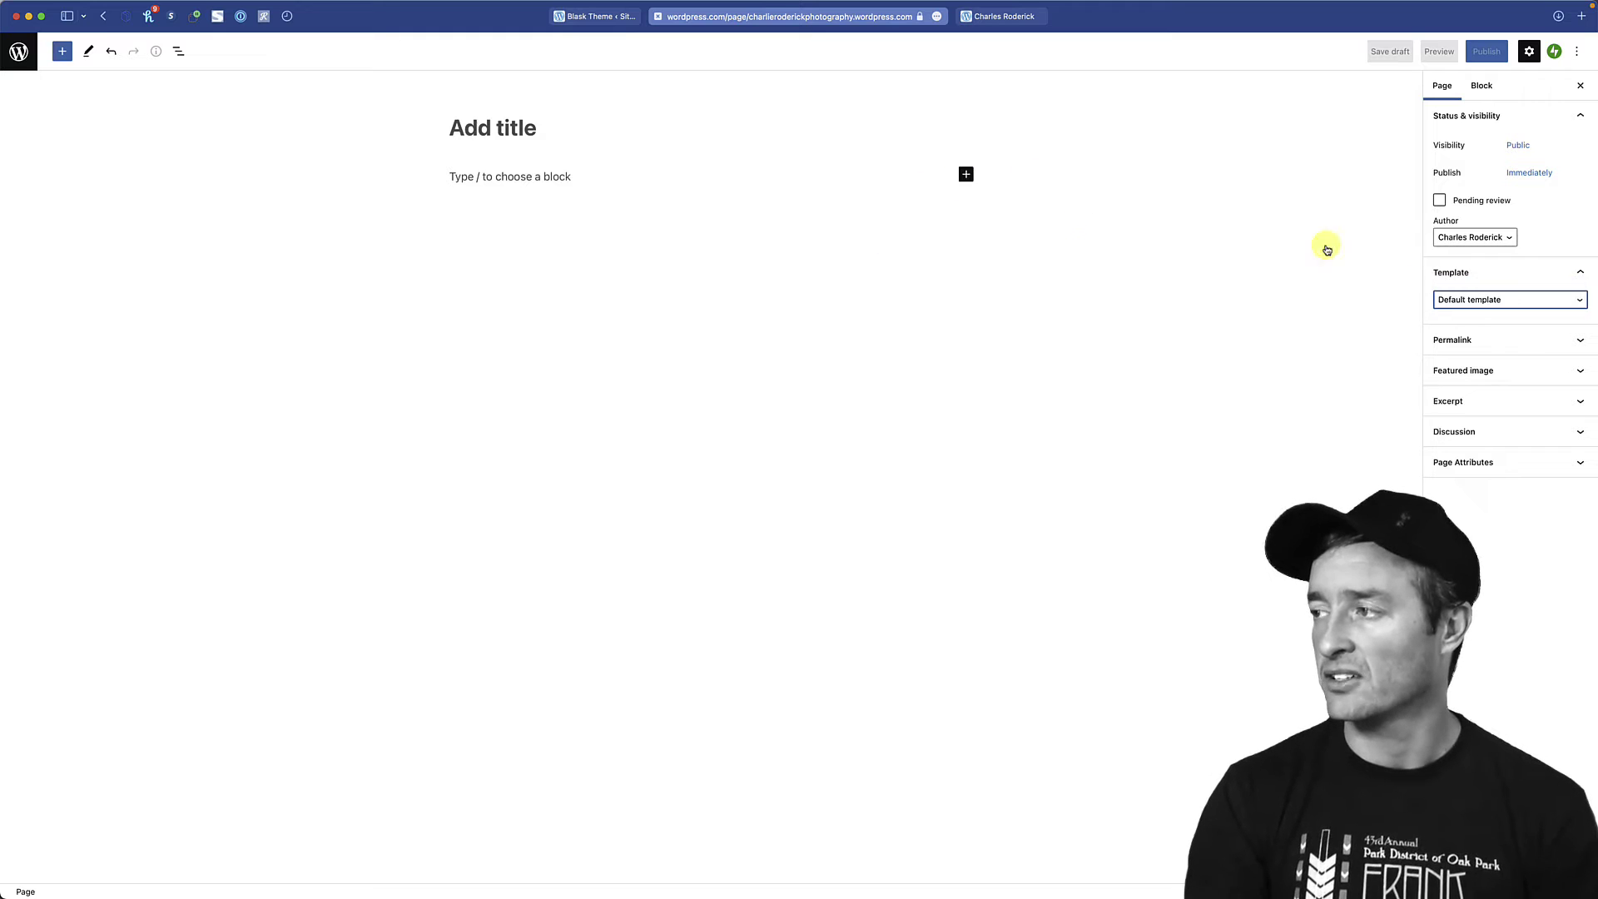
click(1579, 275)
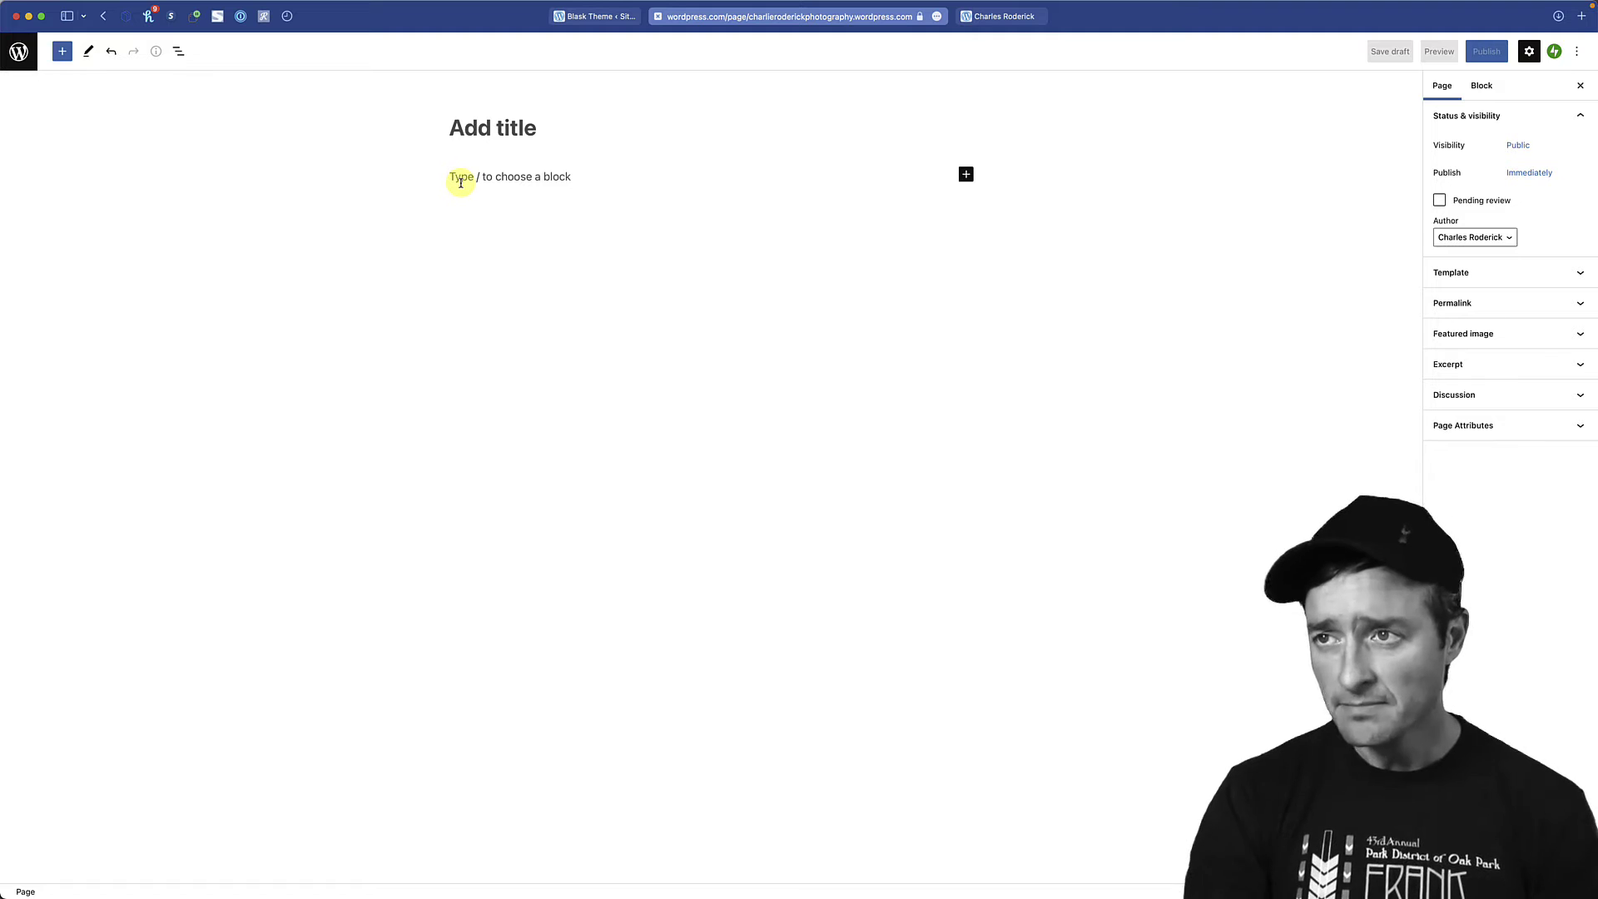
- Title the new page 'LONG 1'
click(478, 130)
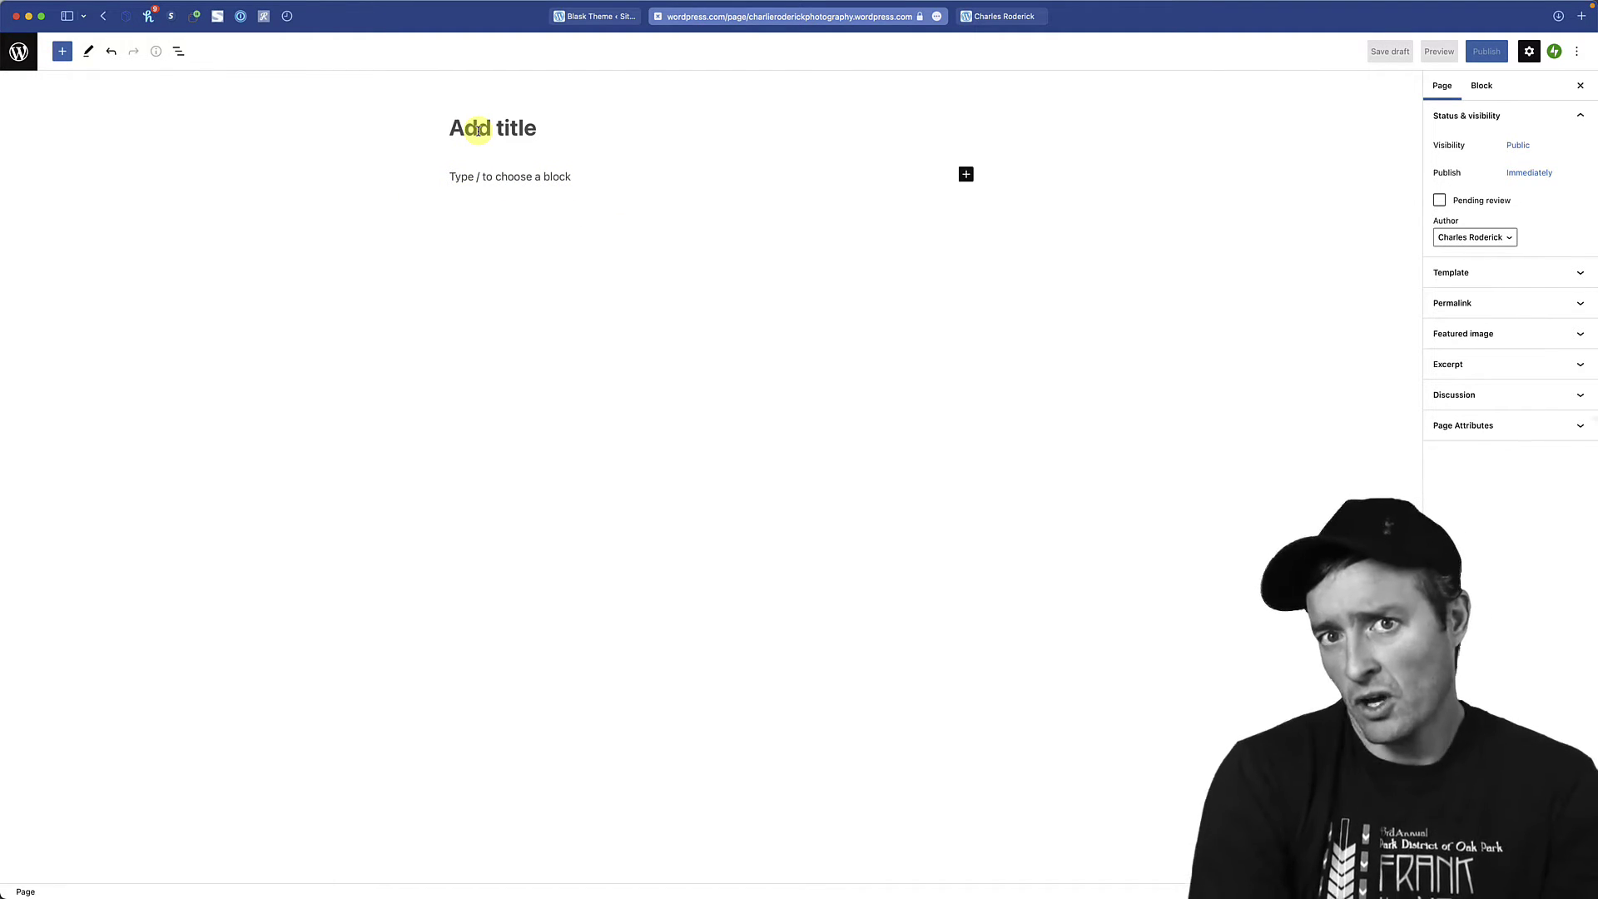
text(LONG 1)
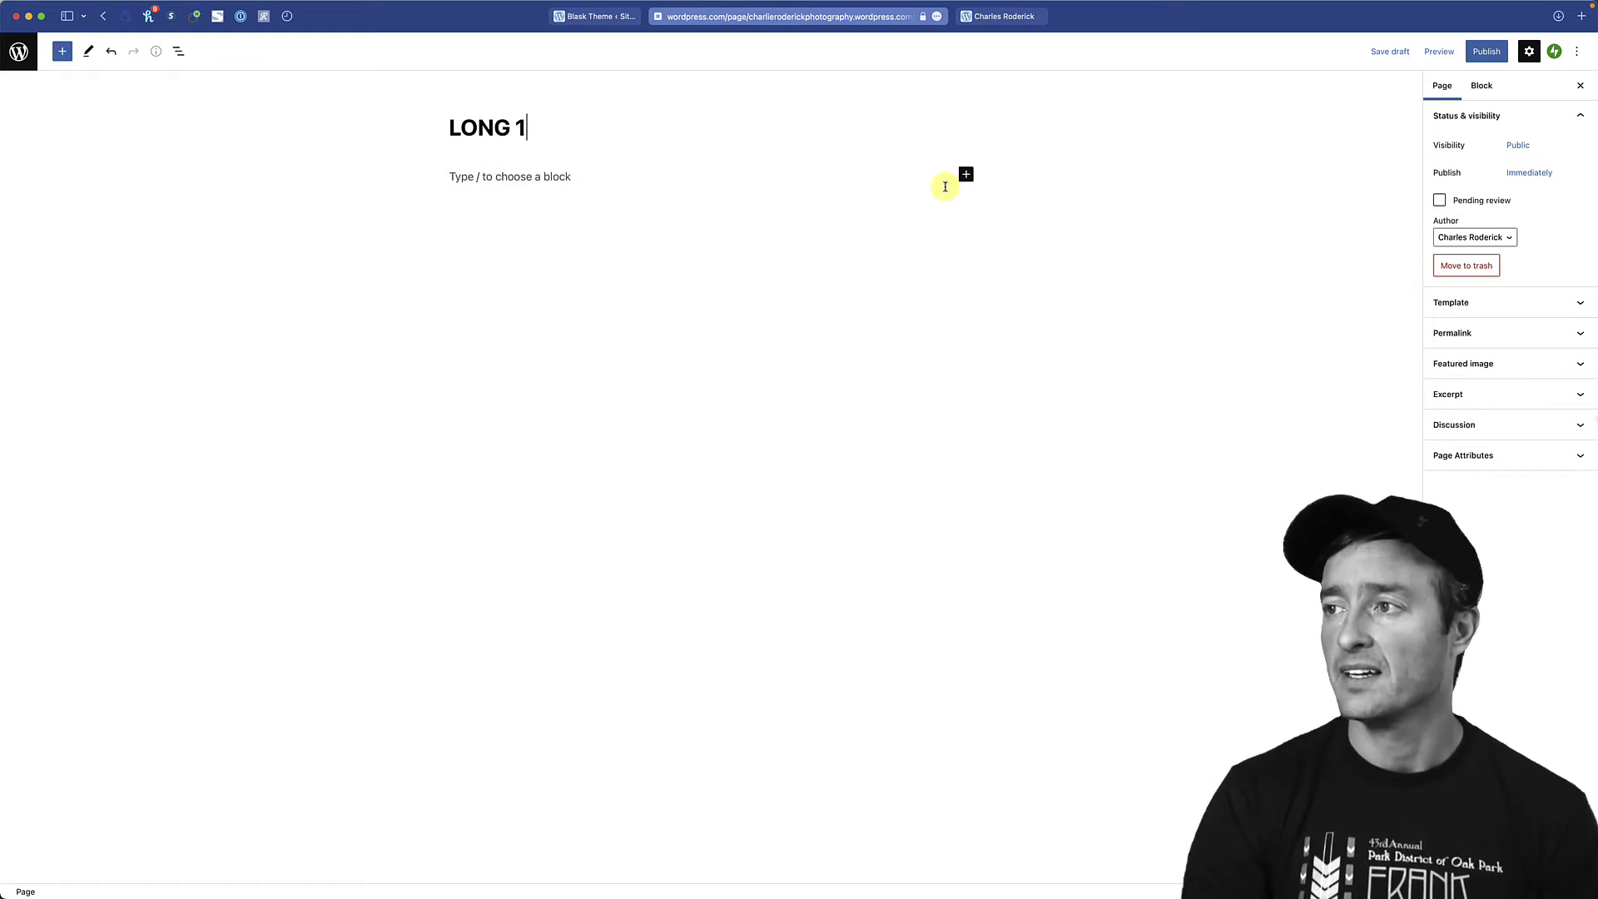
click(495, 181)
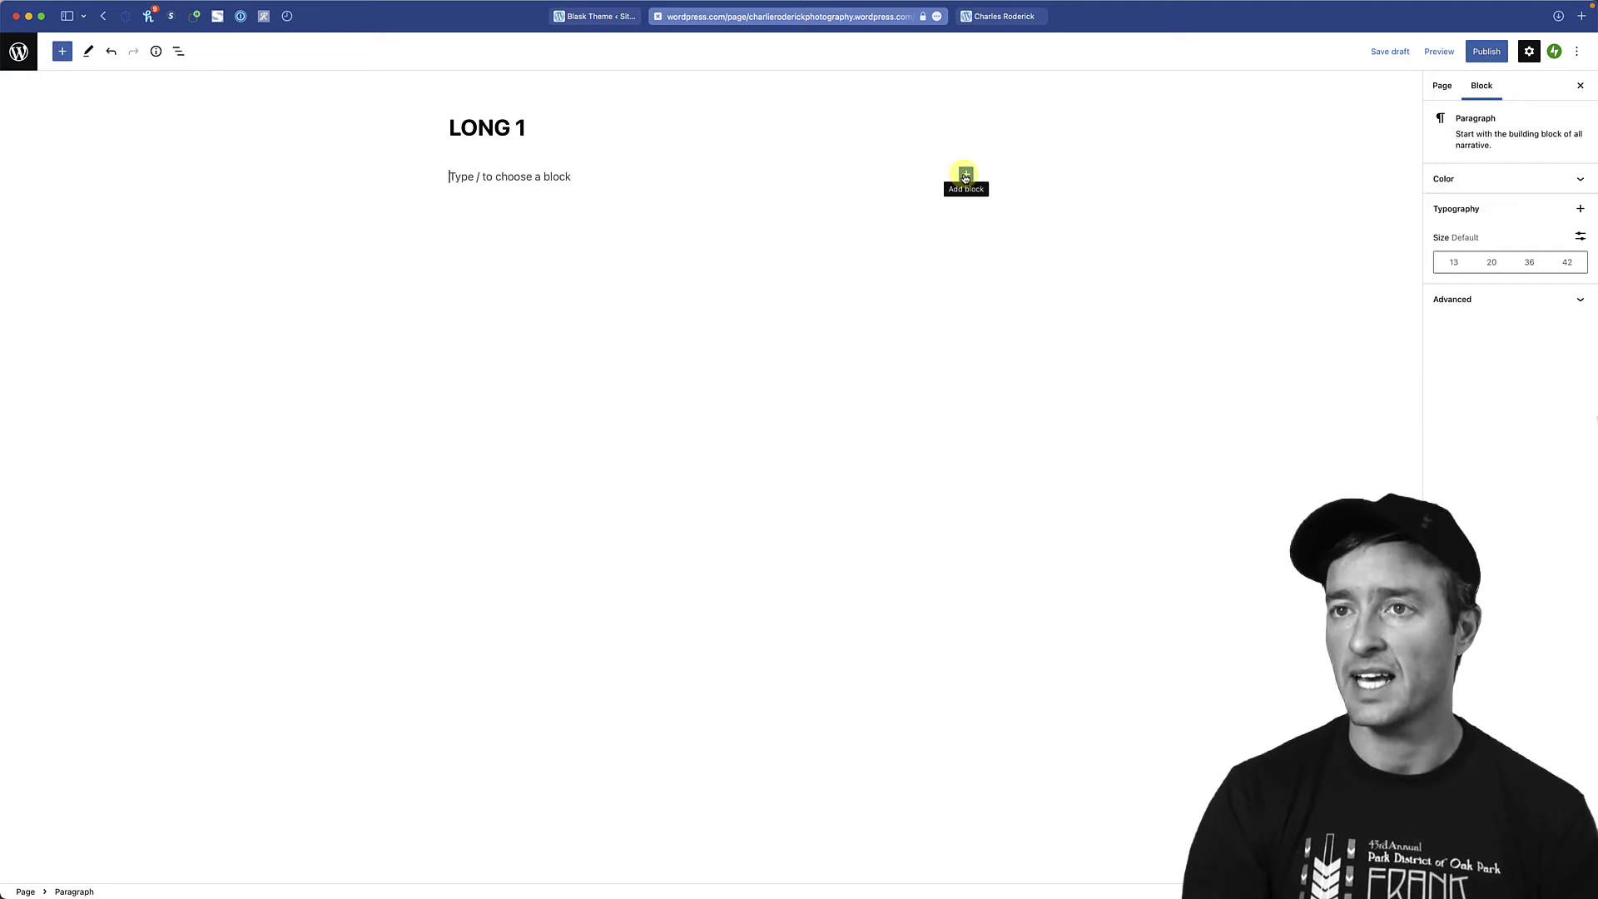
- Open the full block library and locate the Media blocks, including Gallery
click(965, 177)
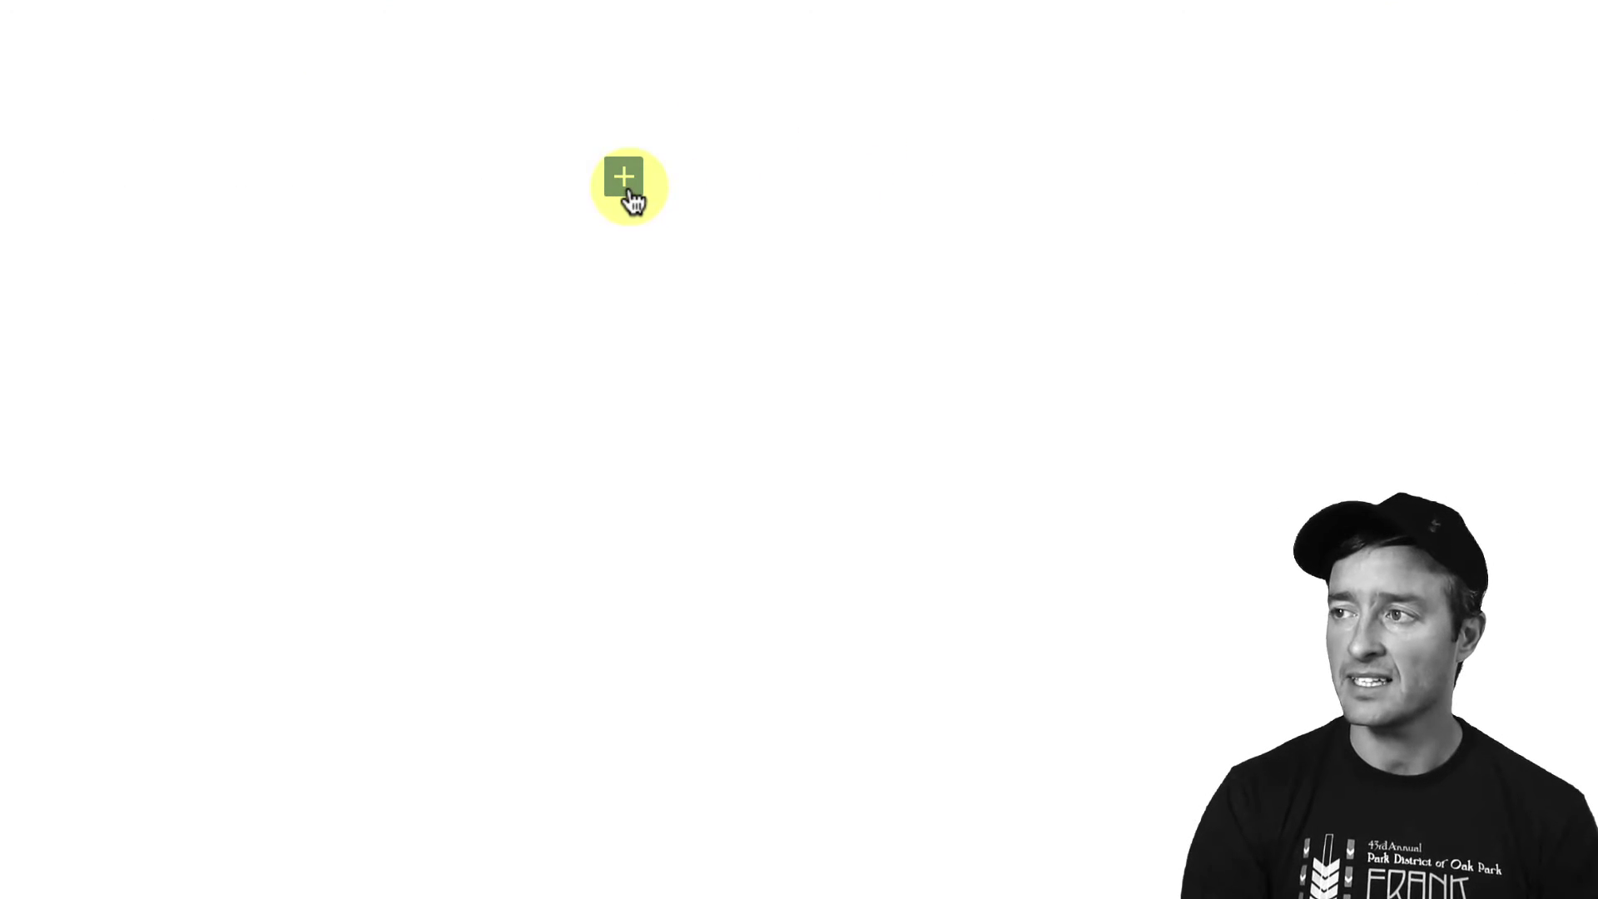
click(626, 179)
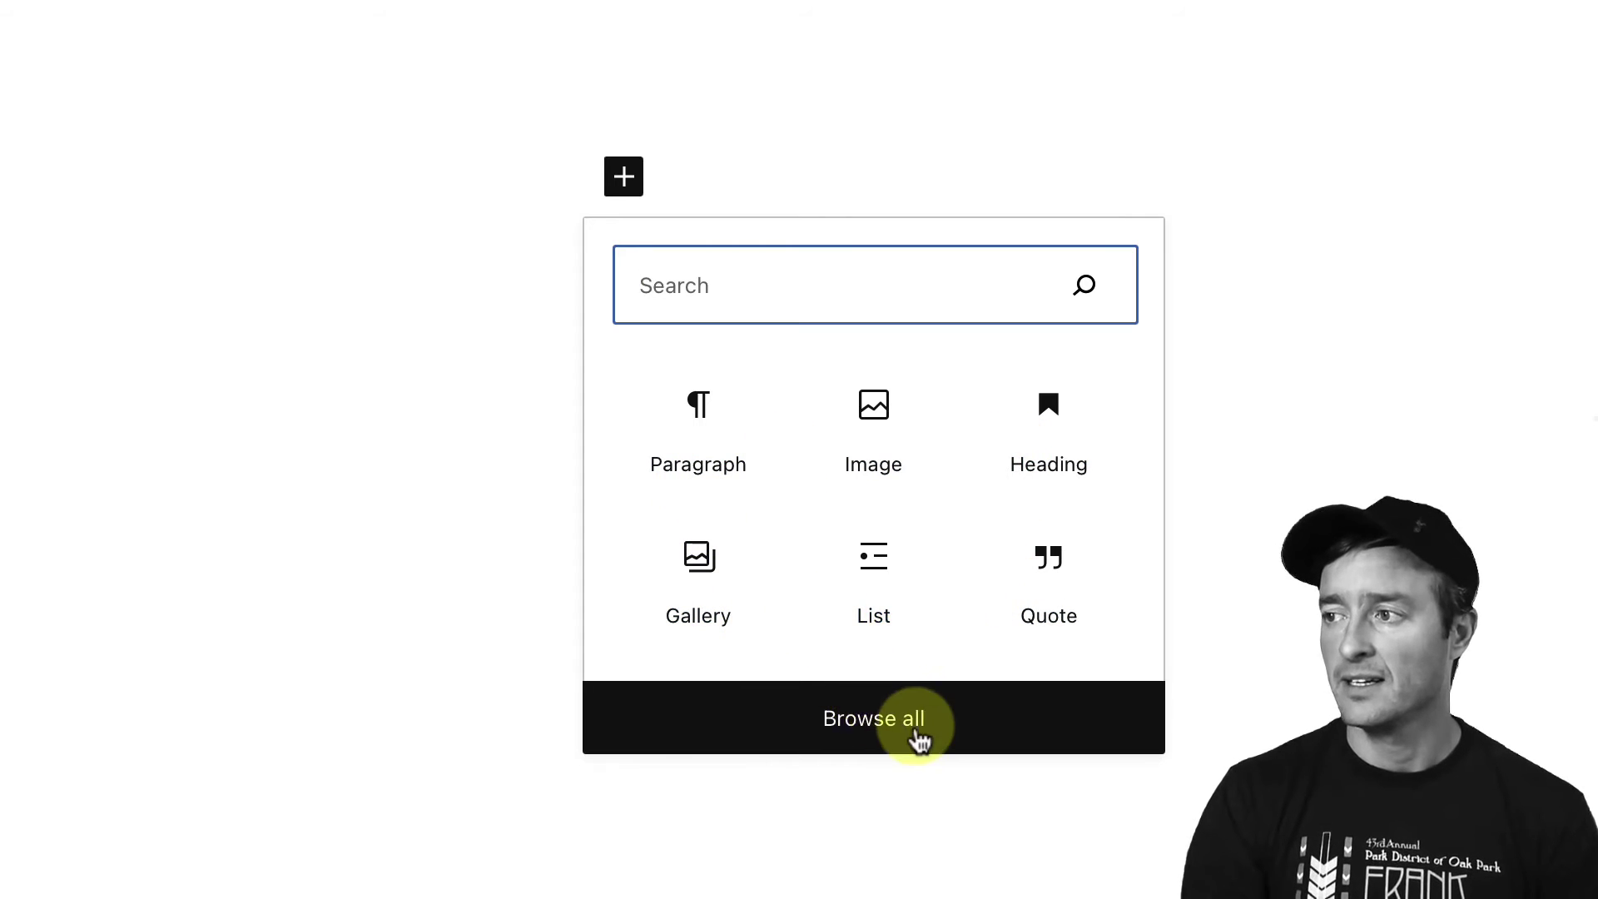
click(919, 739)
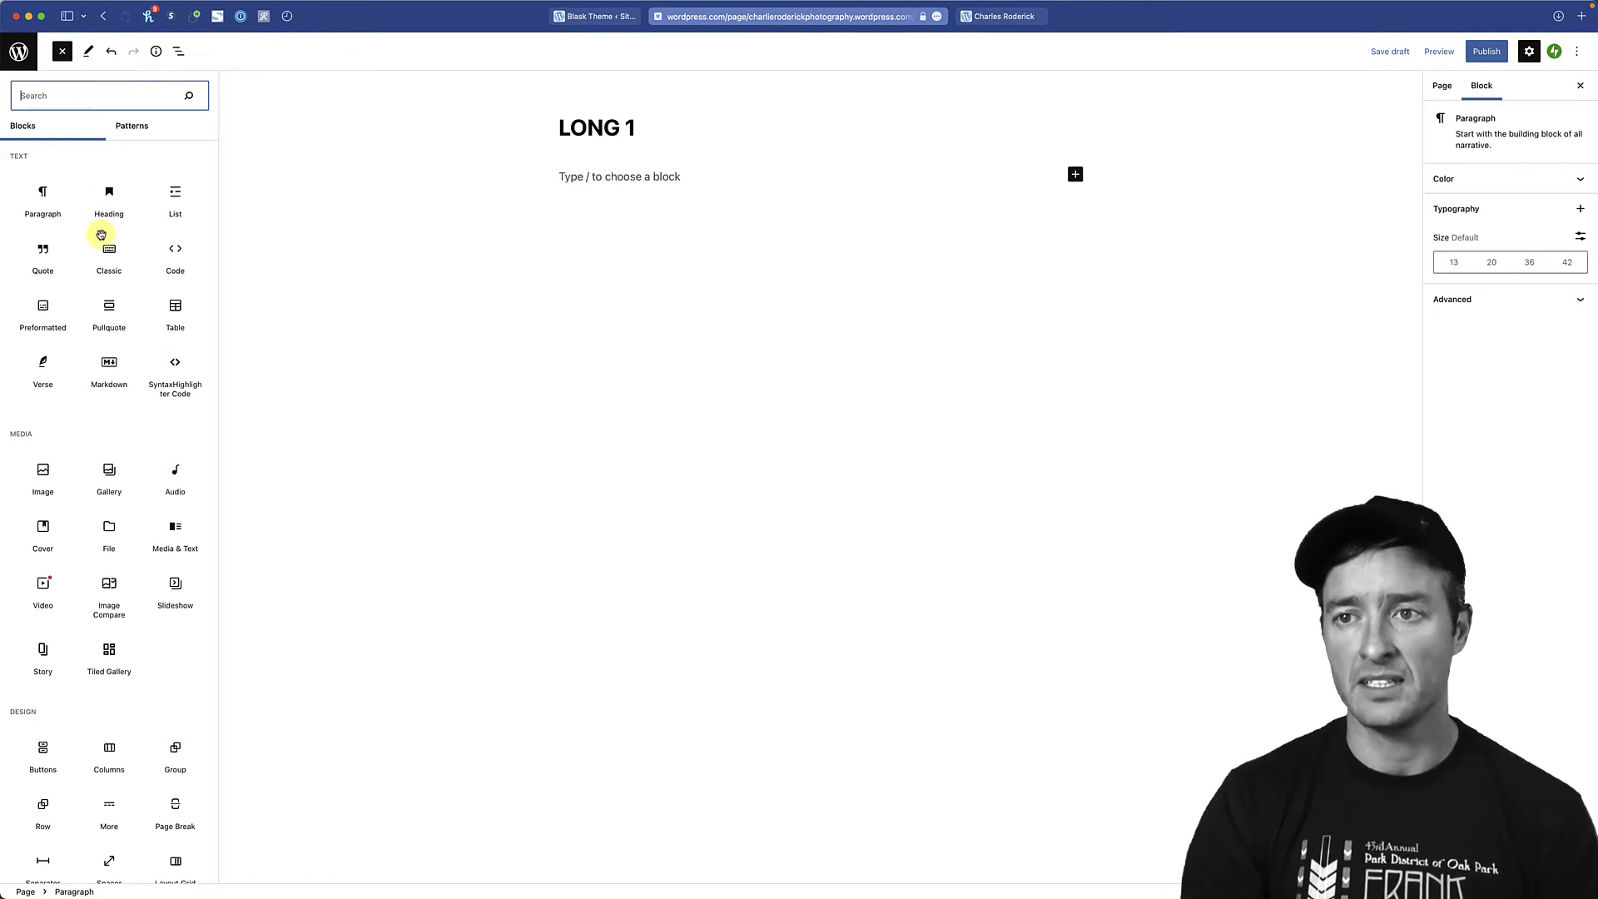
scroll(104, 243, down, 10)
scroll(104, 248, down, 5)
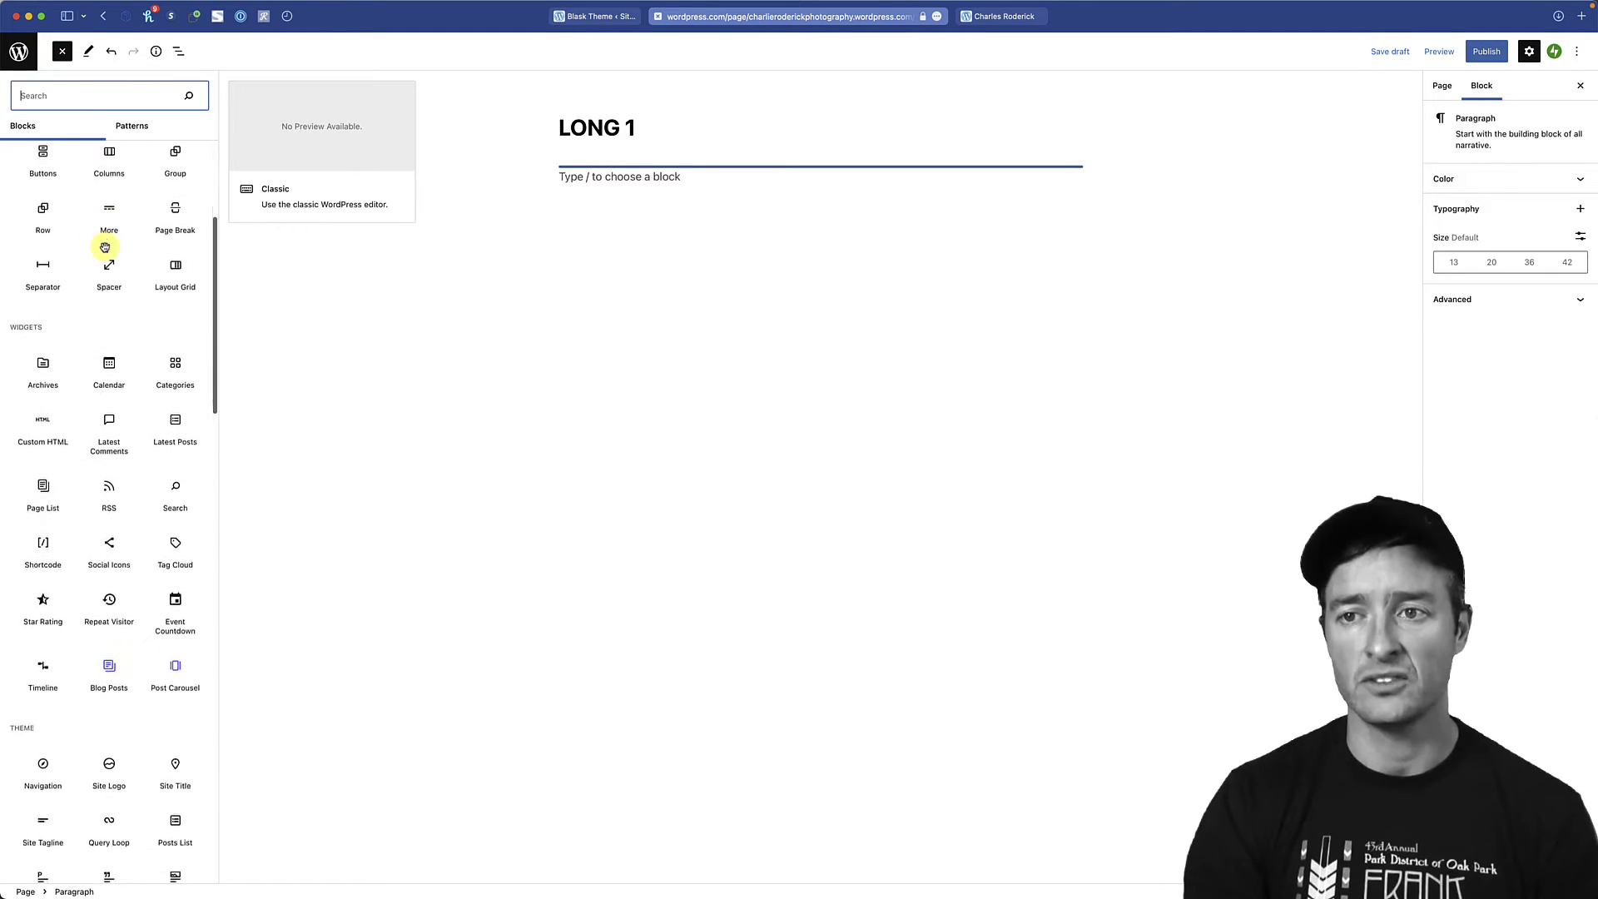
scroll(105, 245, up, 8)
scroll(104, 244, up, 3)
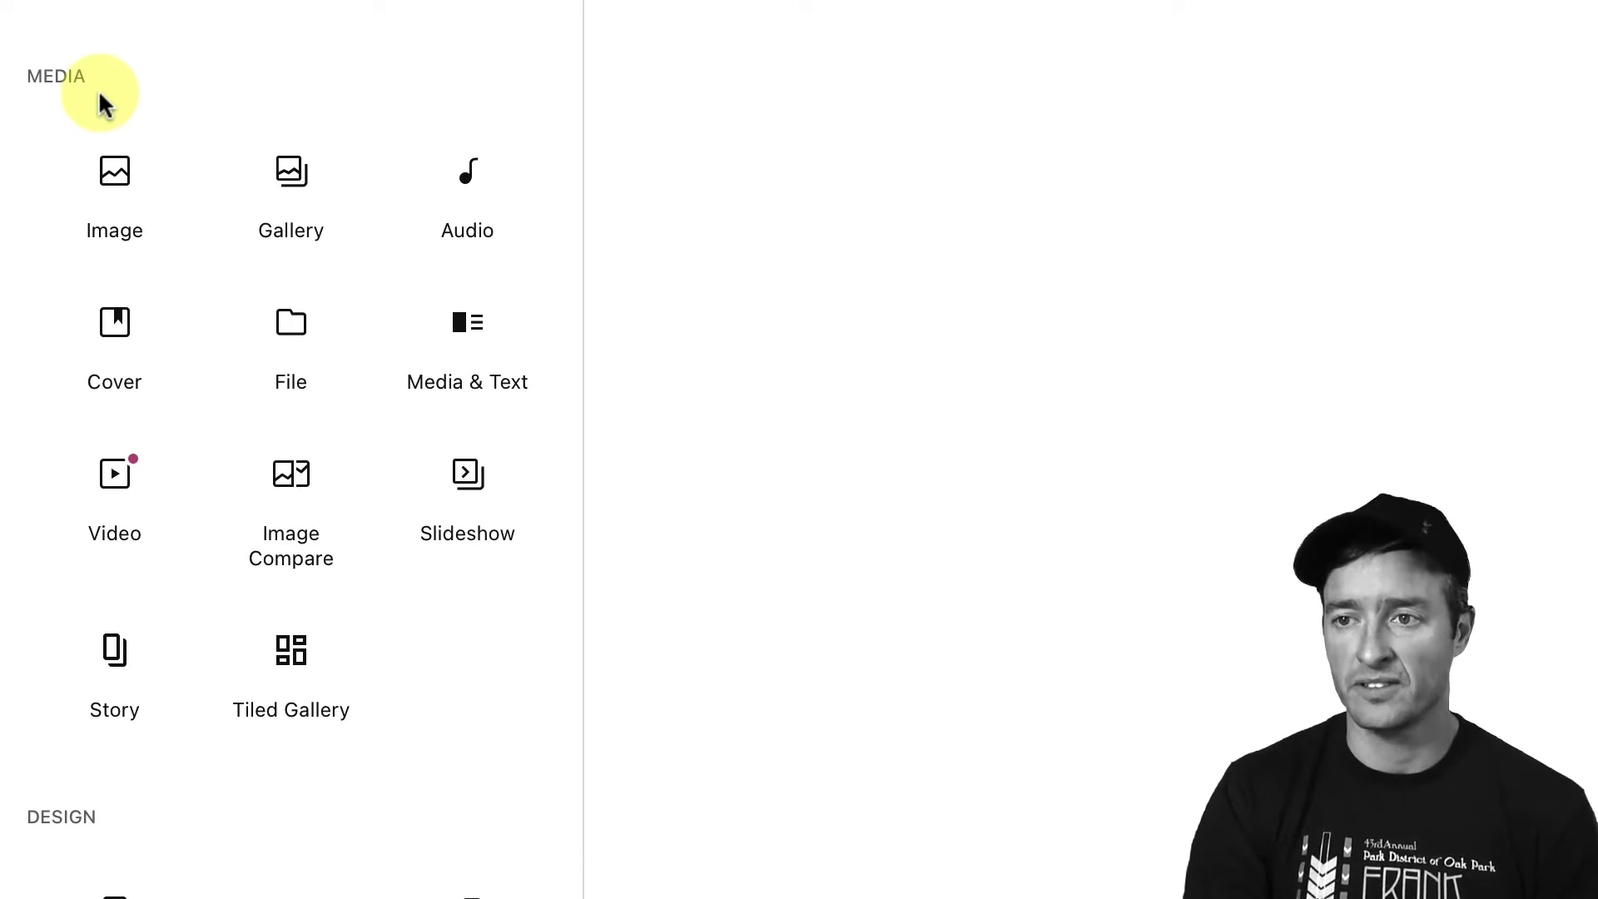
mouse_move(214, 160)
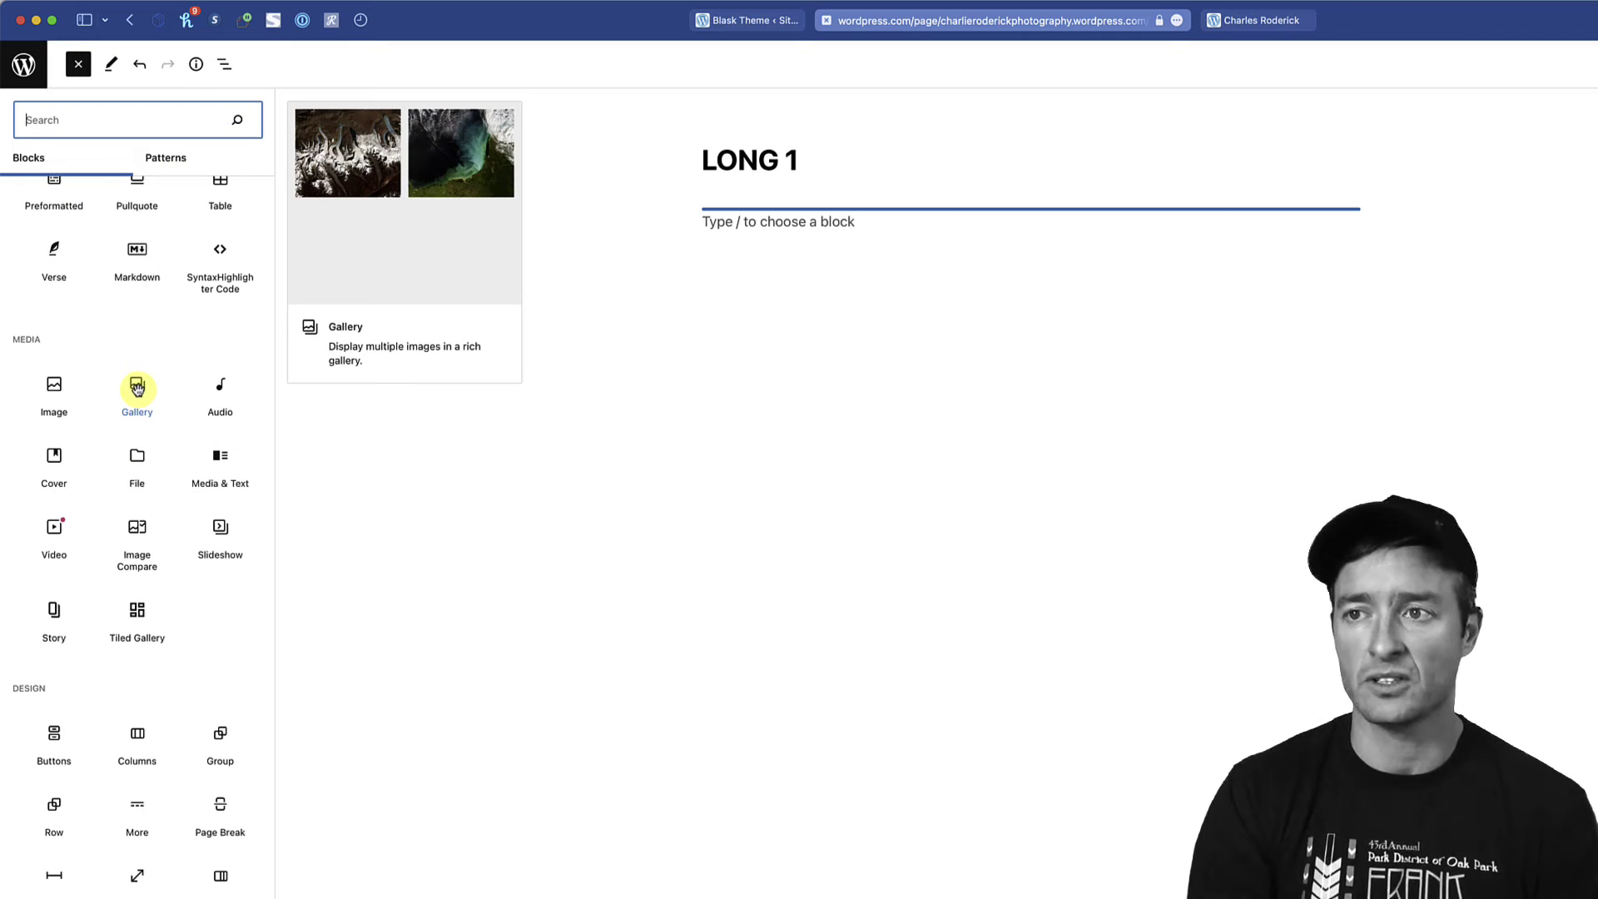
- Insert a Gallery block under the title, leaving it empty after cancelling the file upload
click(137, 388)
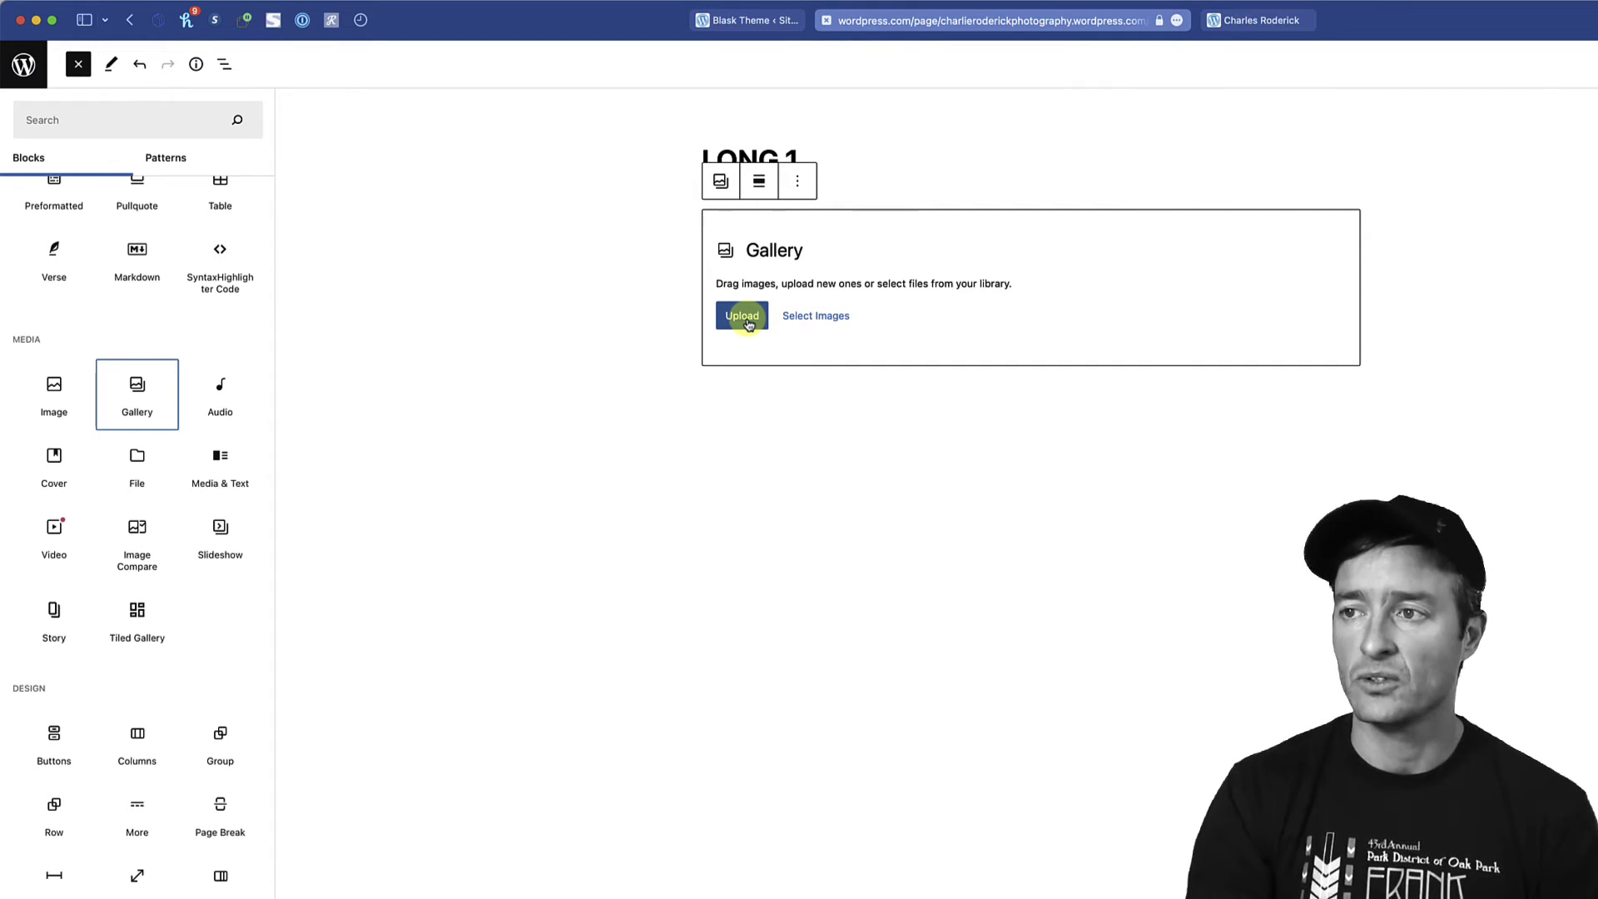
key(Escape)
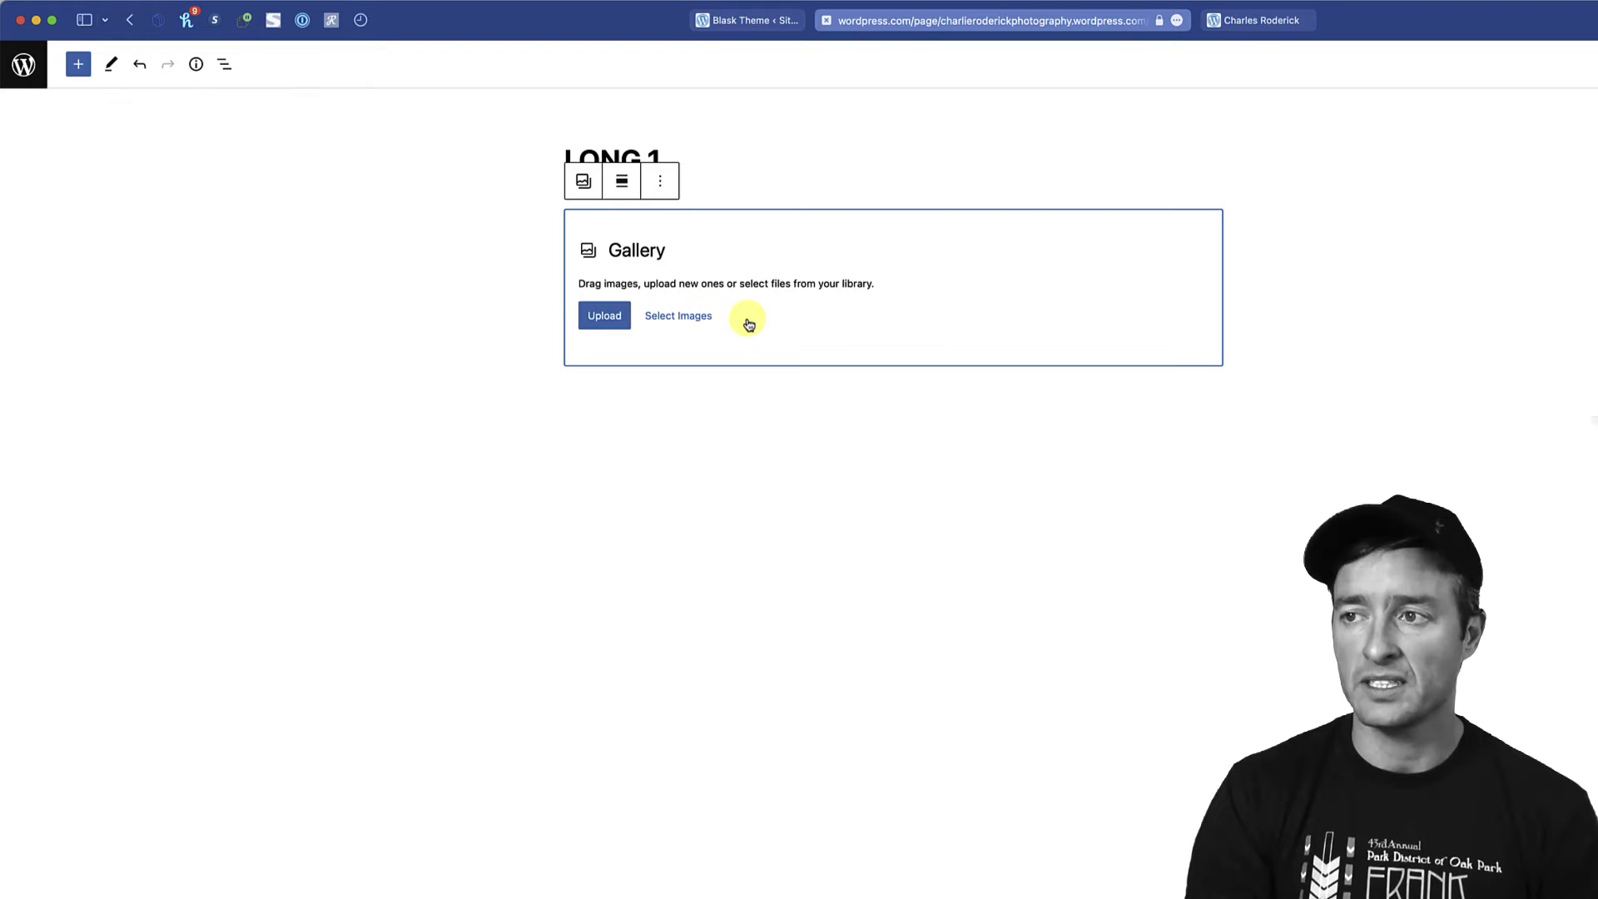
click(608, 322)
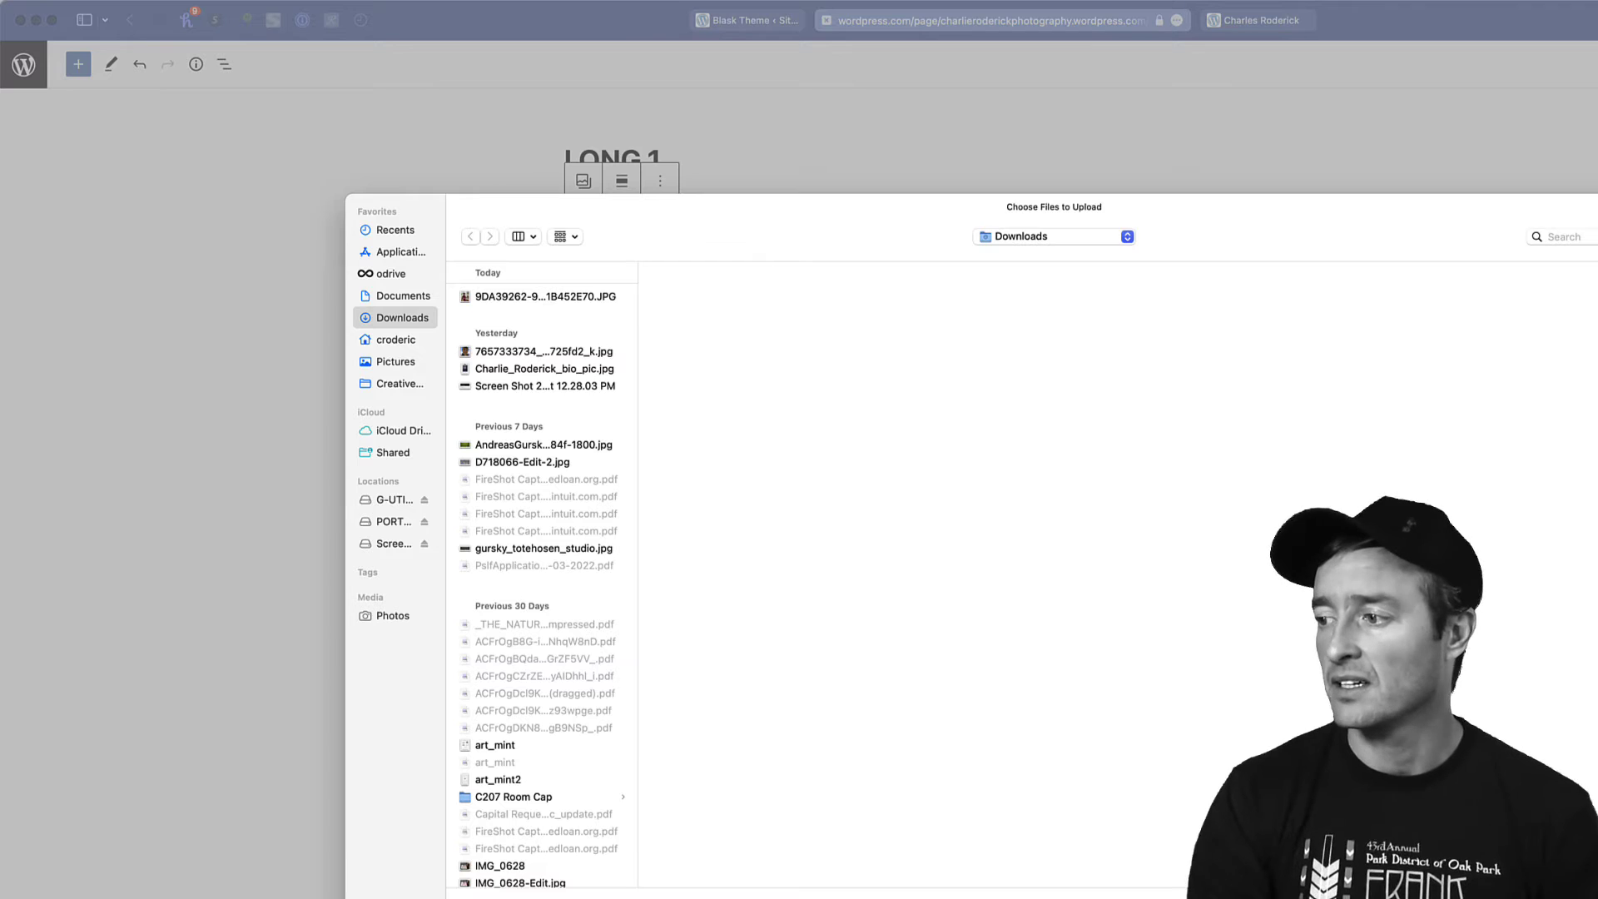
key(Escape)
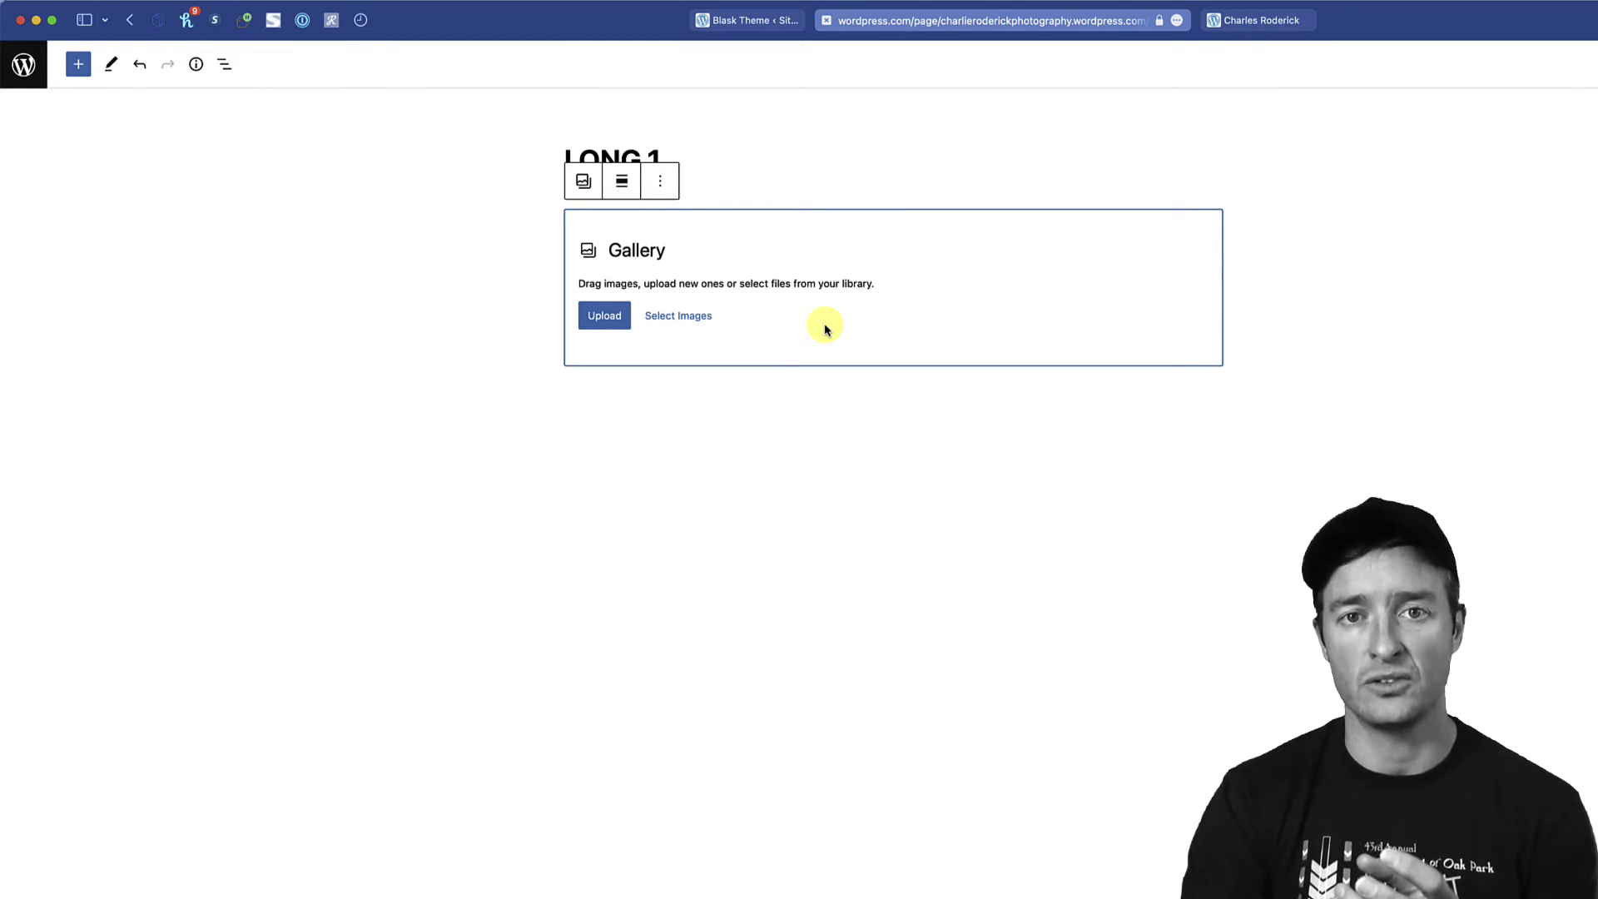
click(679, 321)
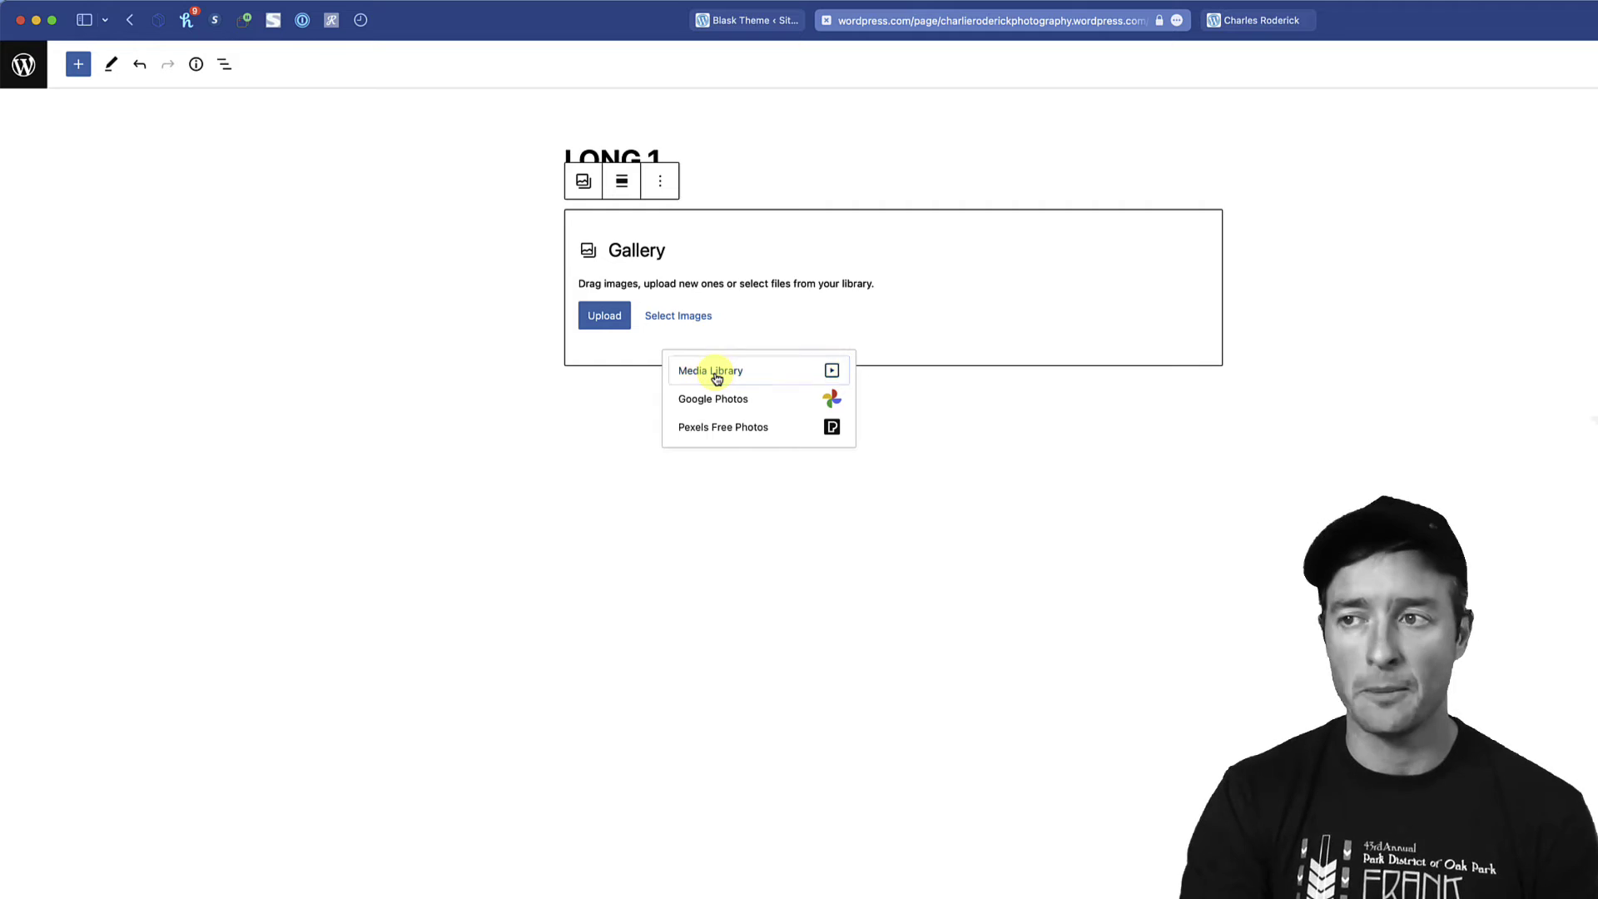
click(716, 376)
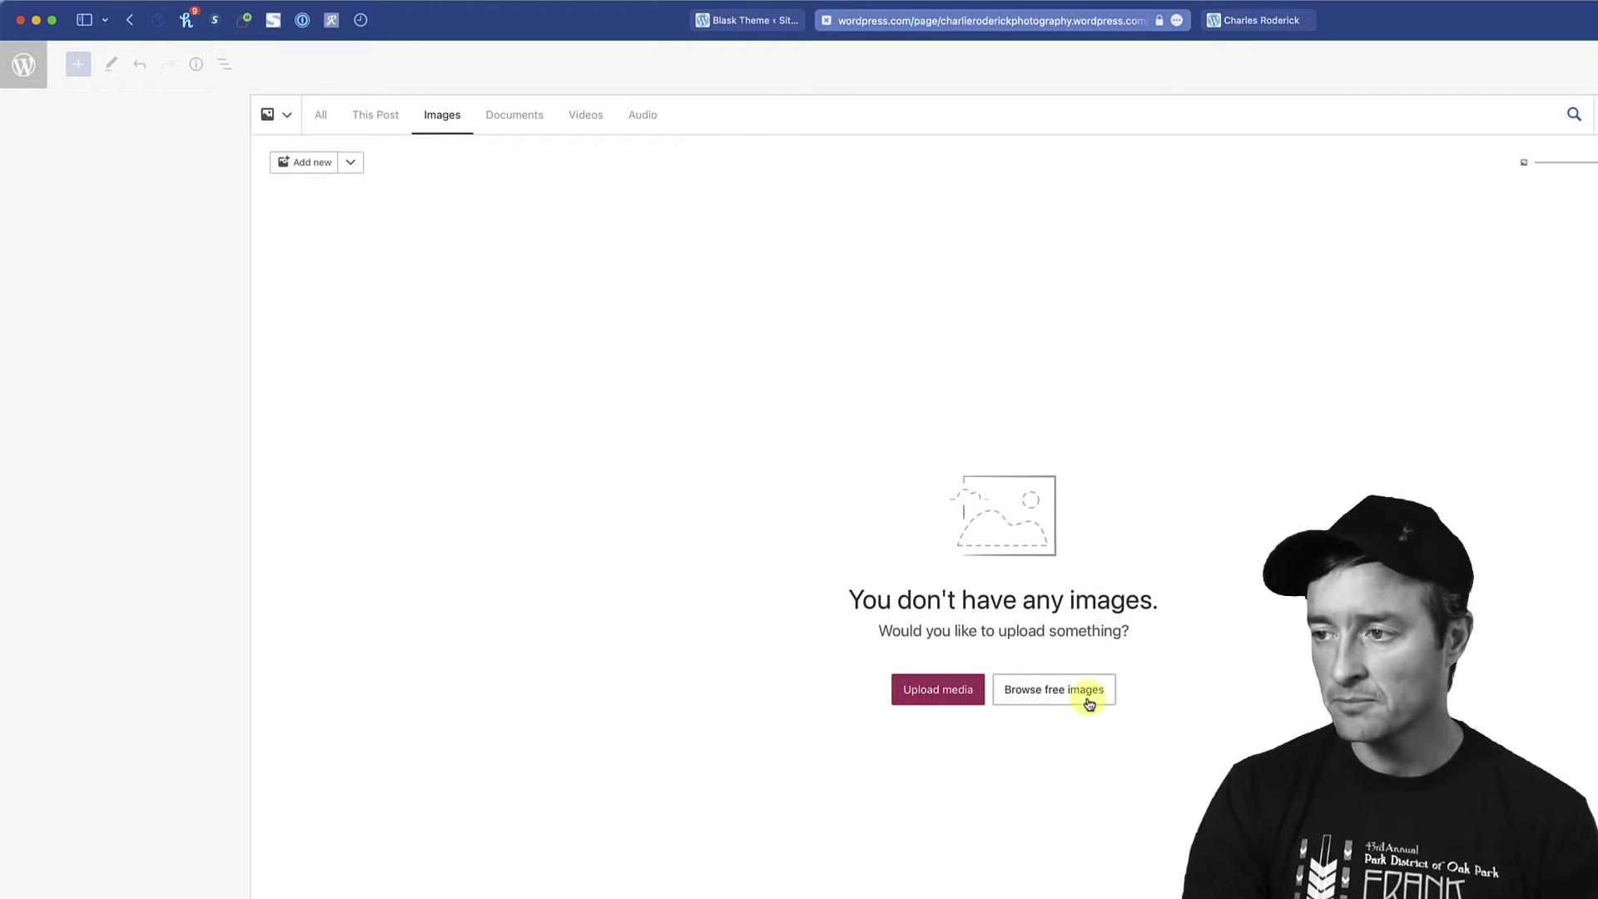
click(1030, 699)
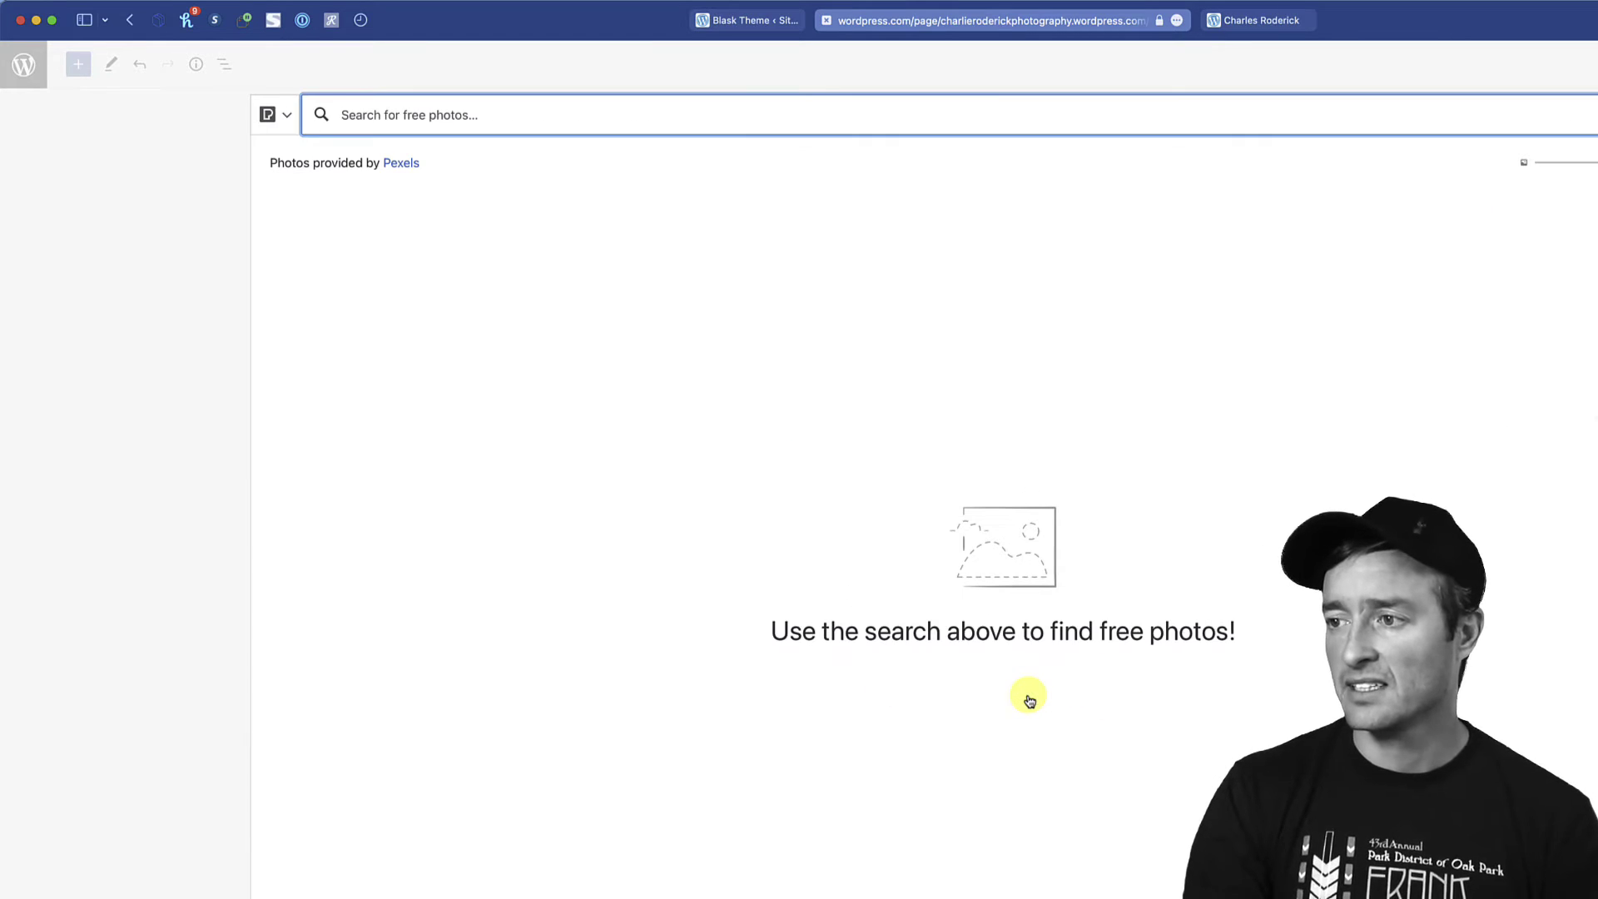
click(282, 123)
click(309, 187)
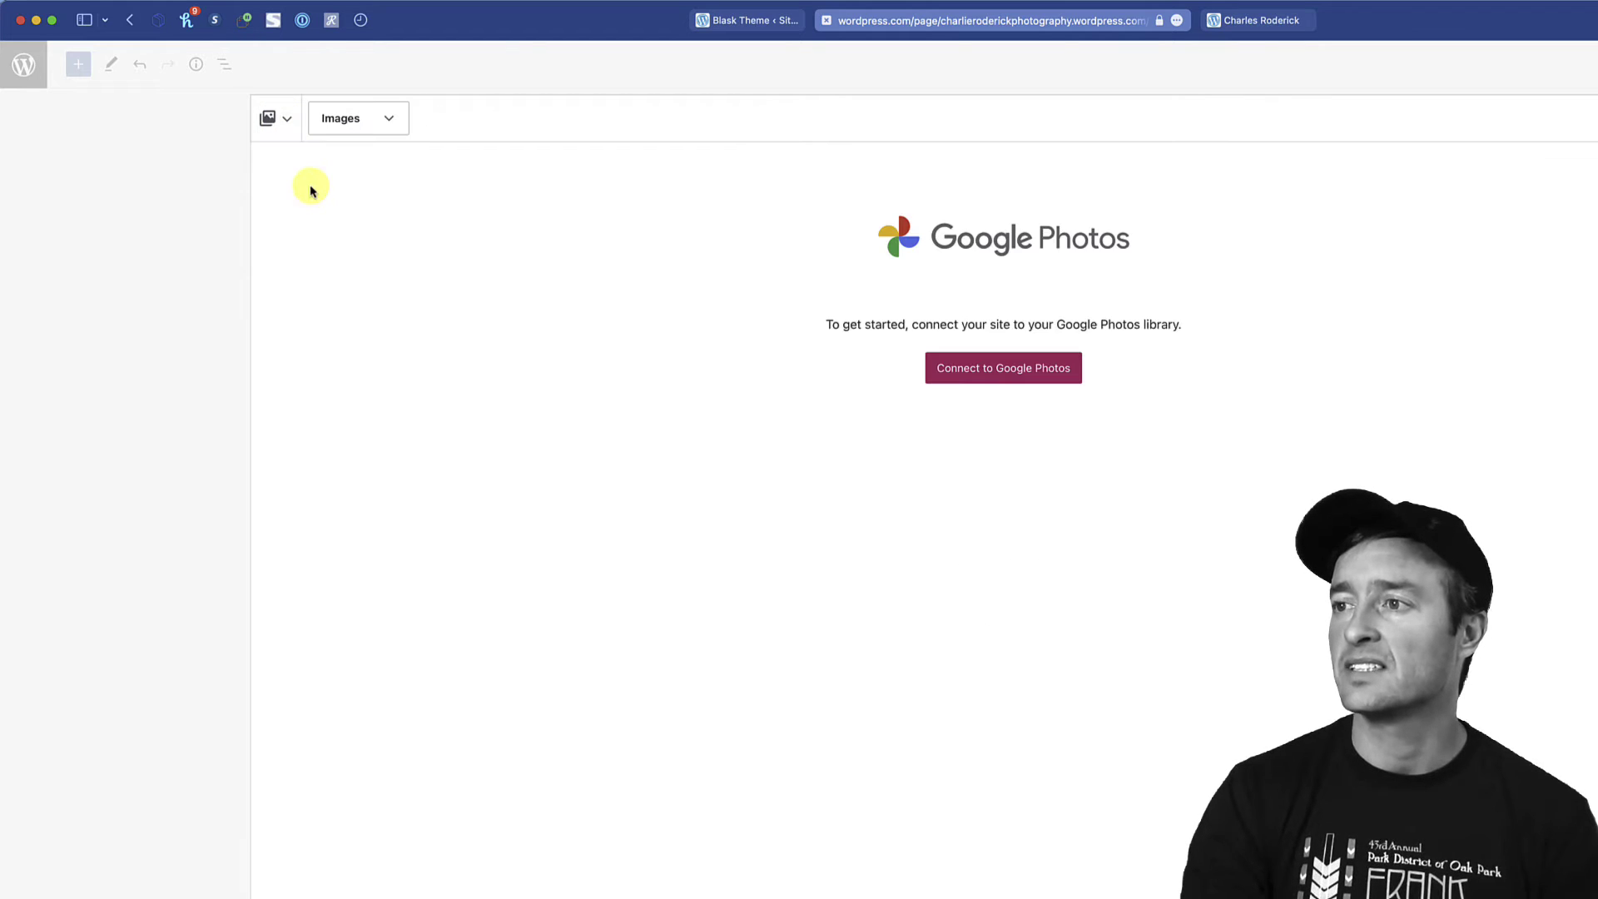
click(285, 123)
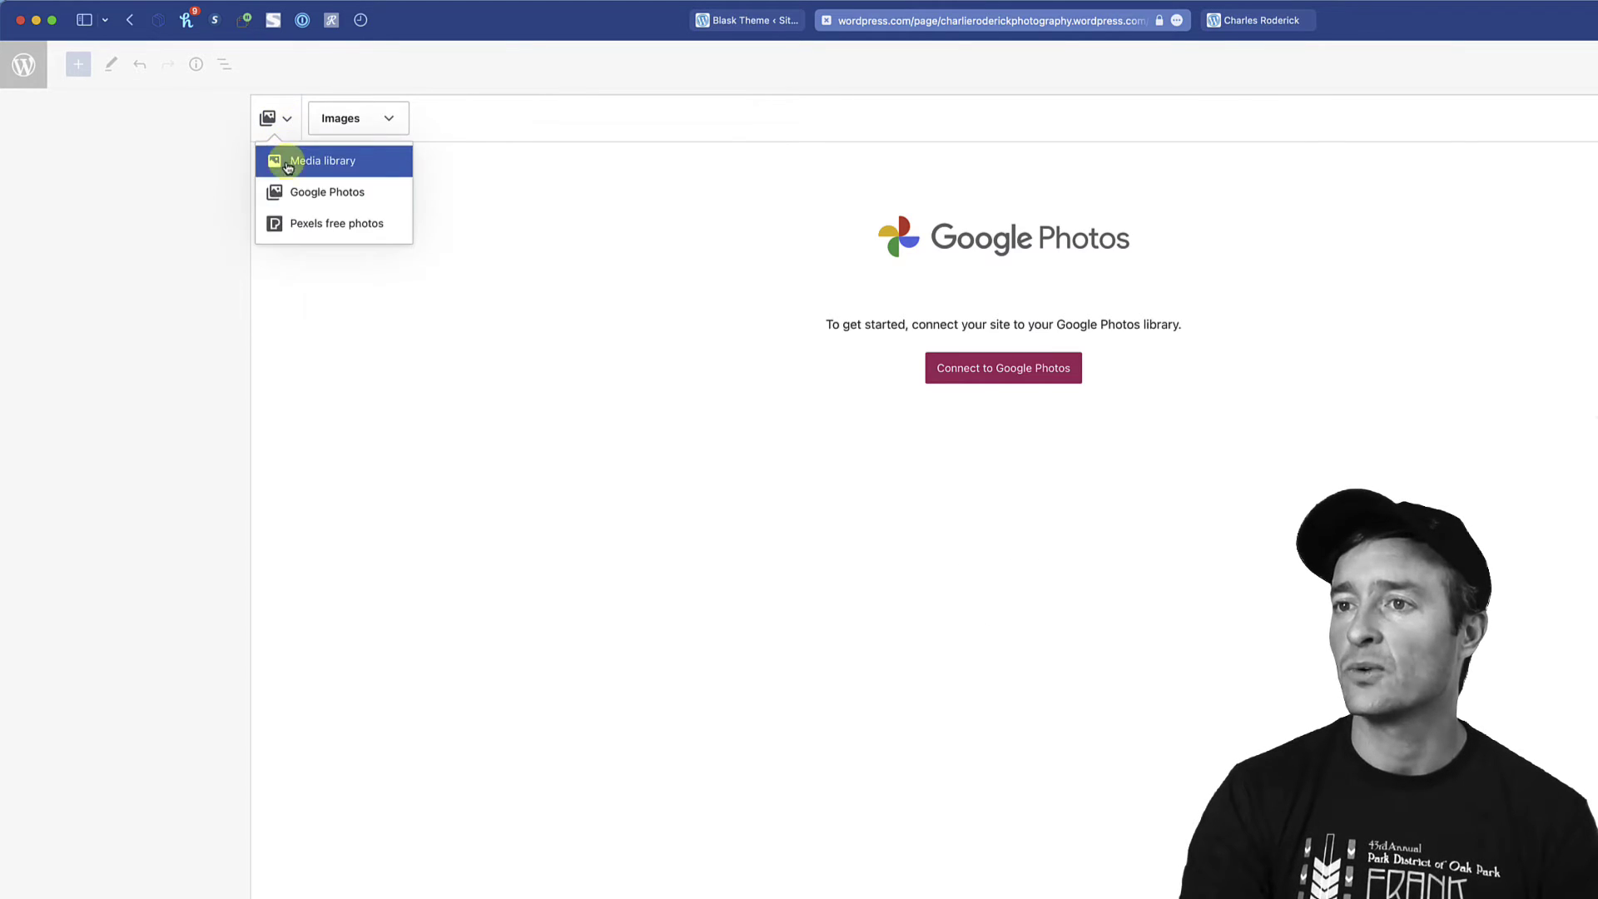
click(296, 220)
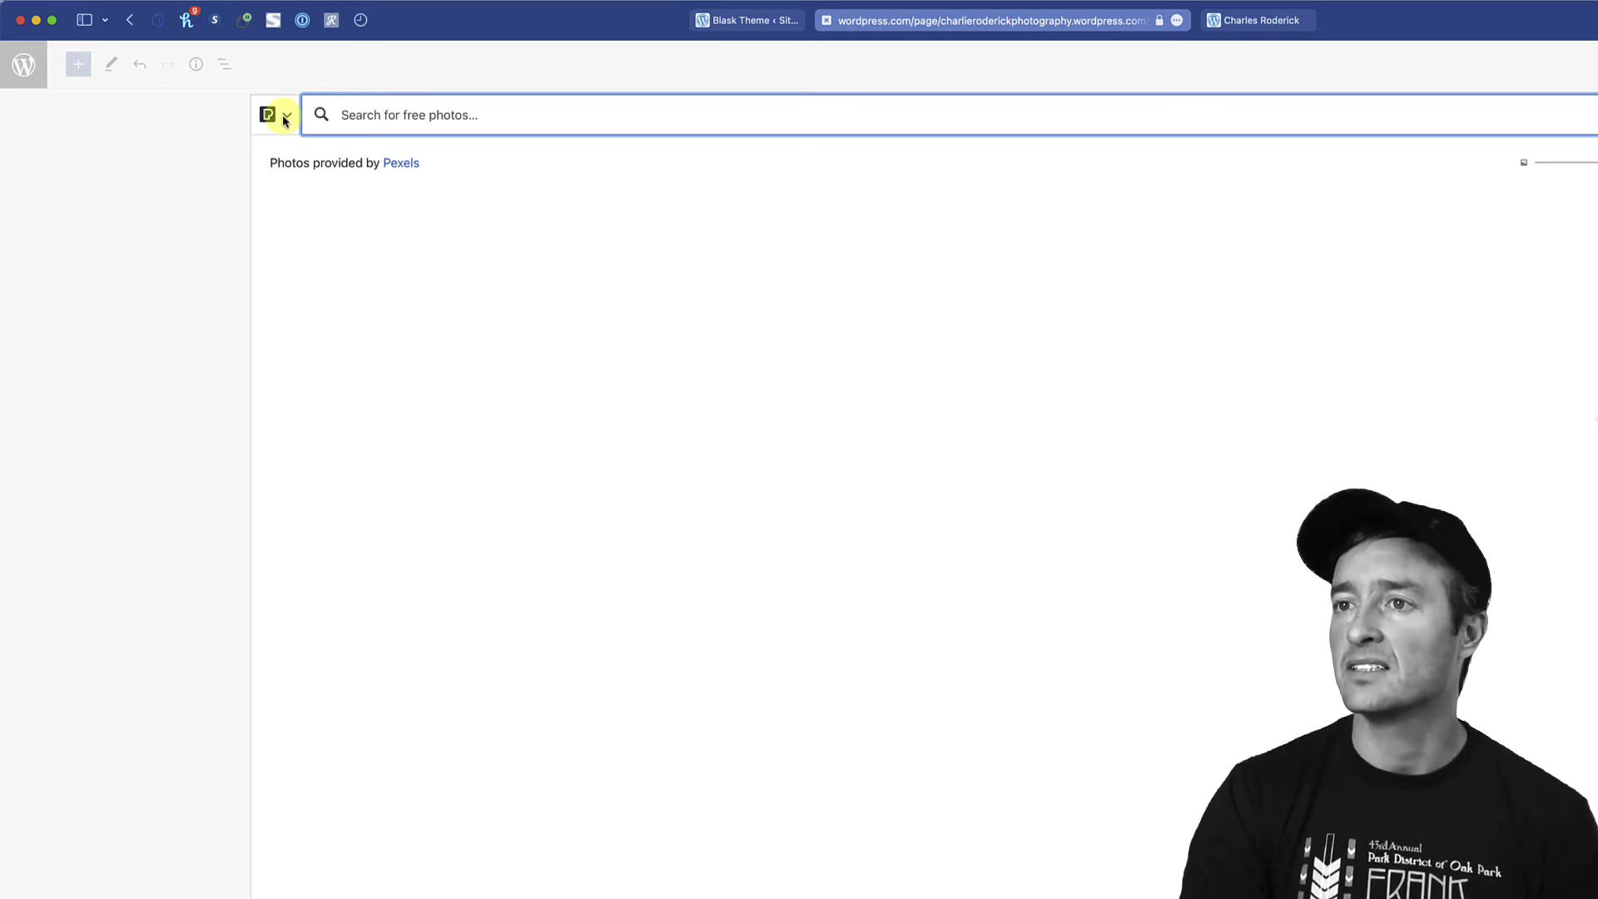
key(Escape)
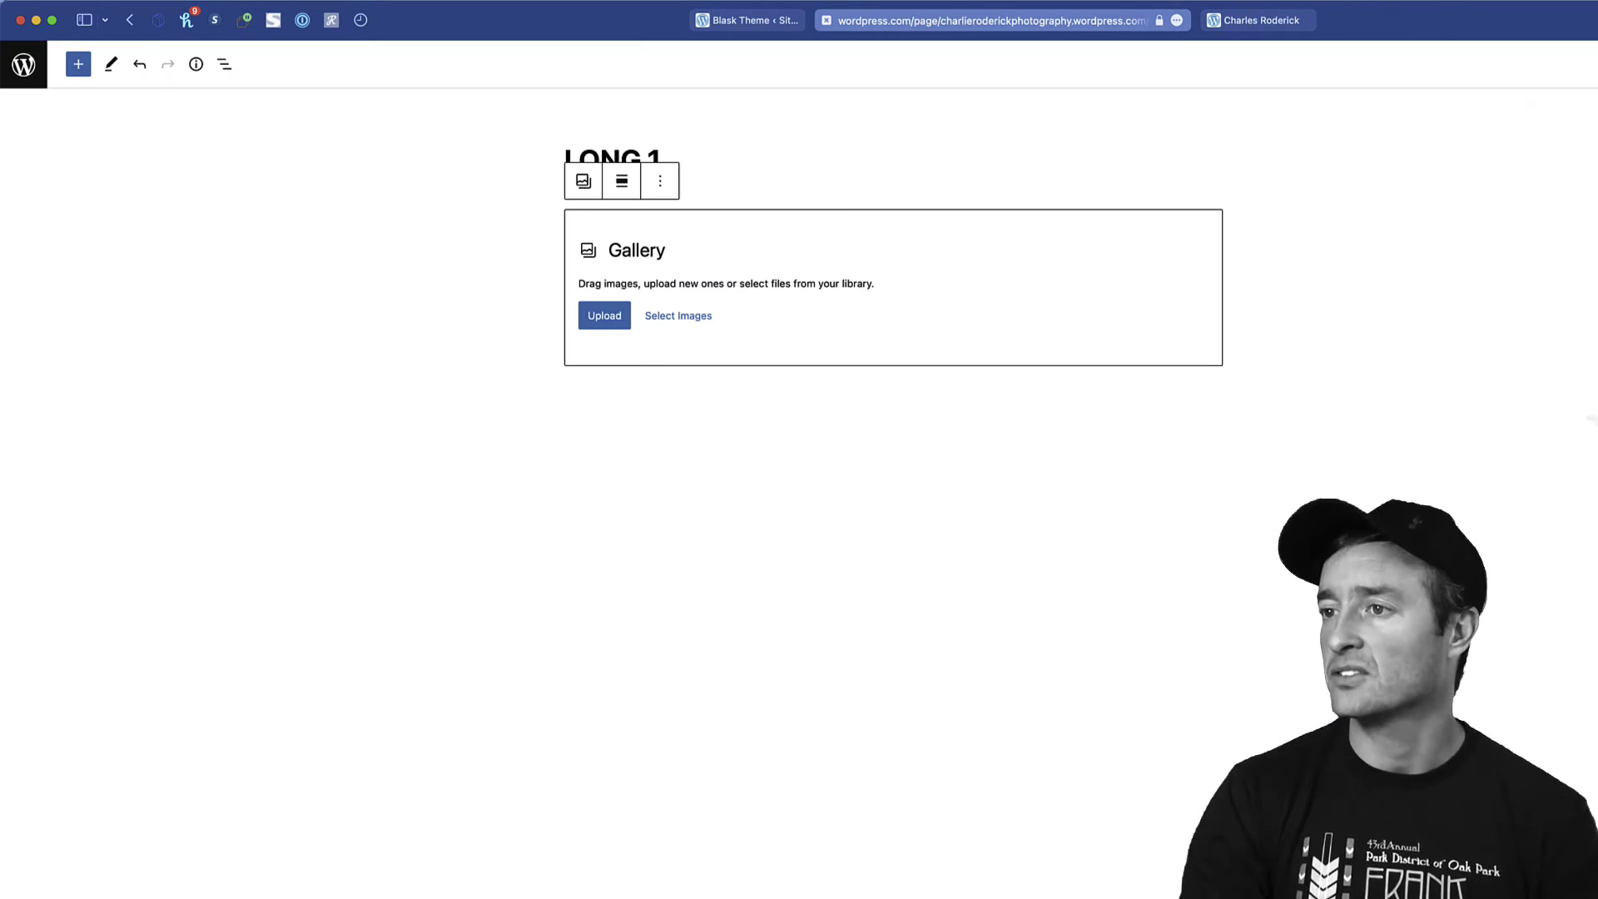
- Upload seven Downloads images, including gursky_totehosen_studio.jpg and the soccer-field photo, into the gallery
click(614, 321)
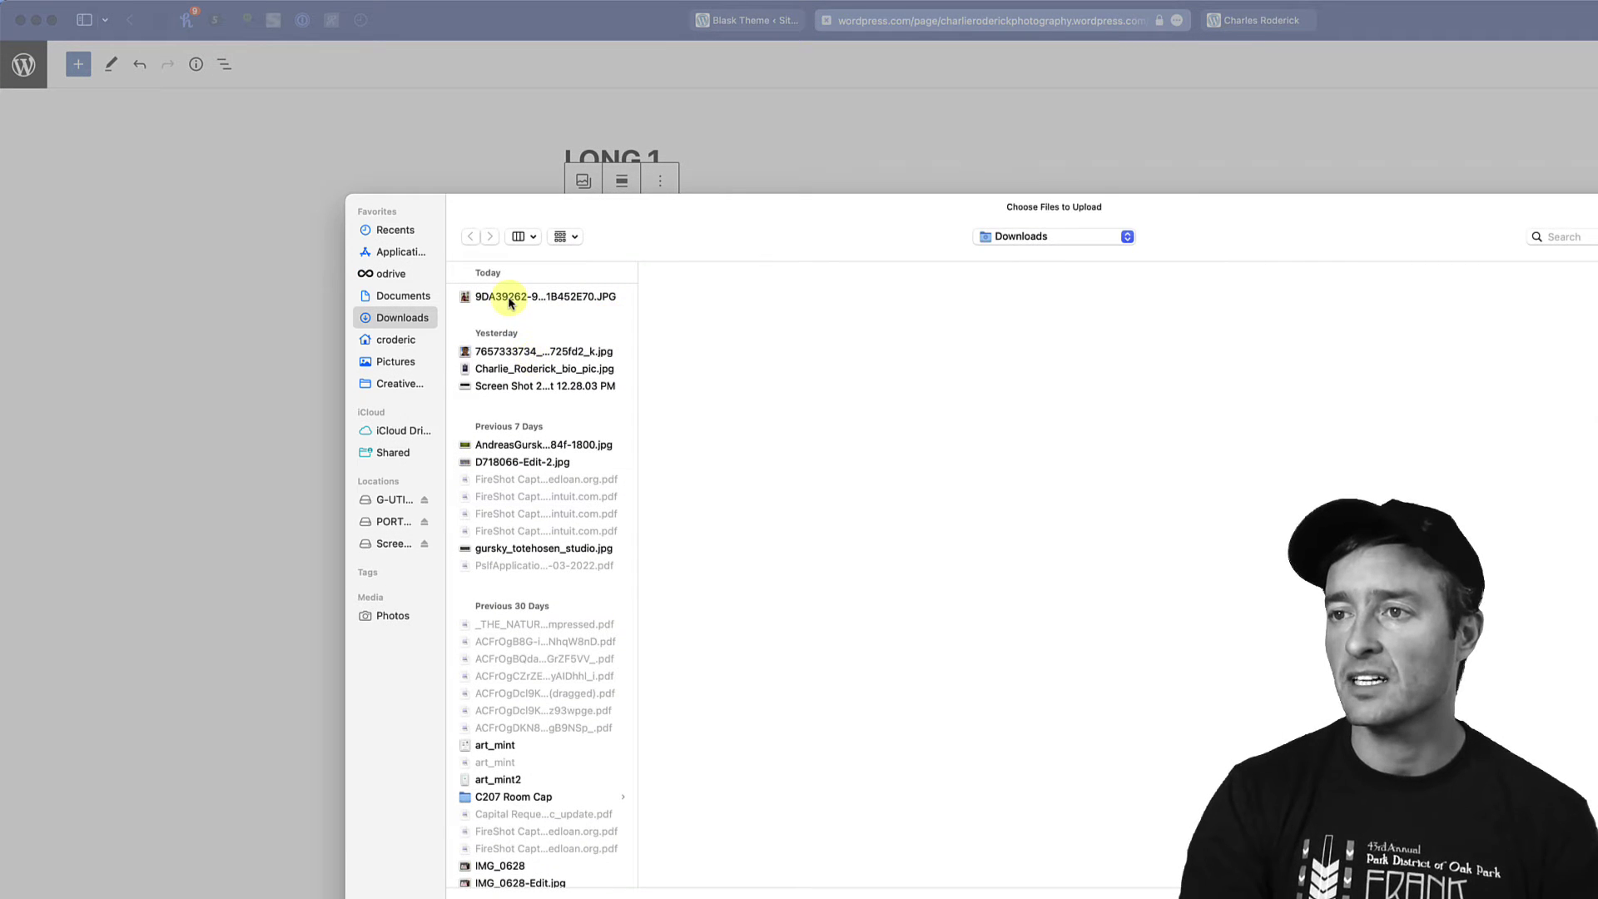
click(510, 302)
key(Down)
key(Down)
key(Down)
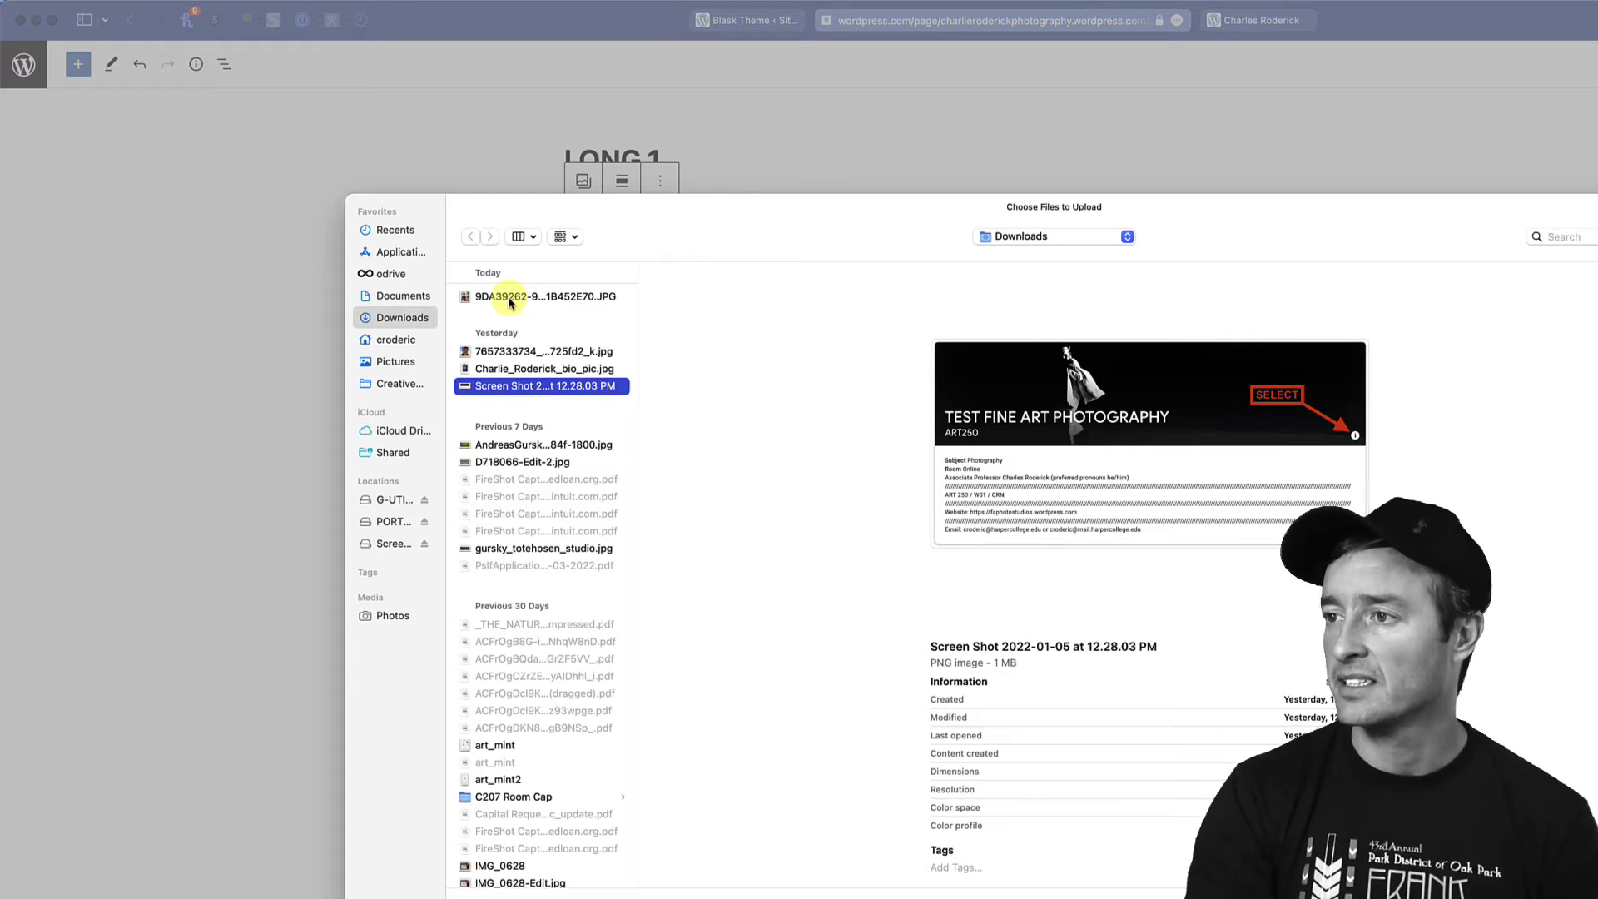
key(Down)
key(Down)
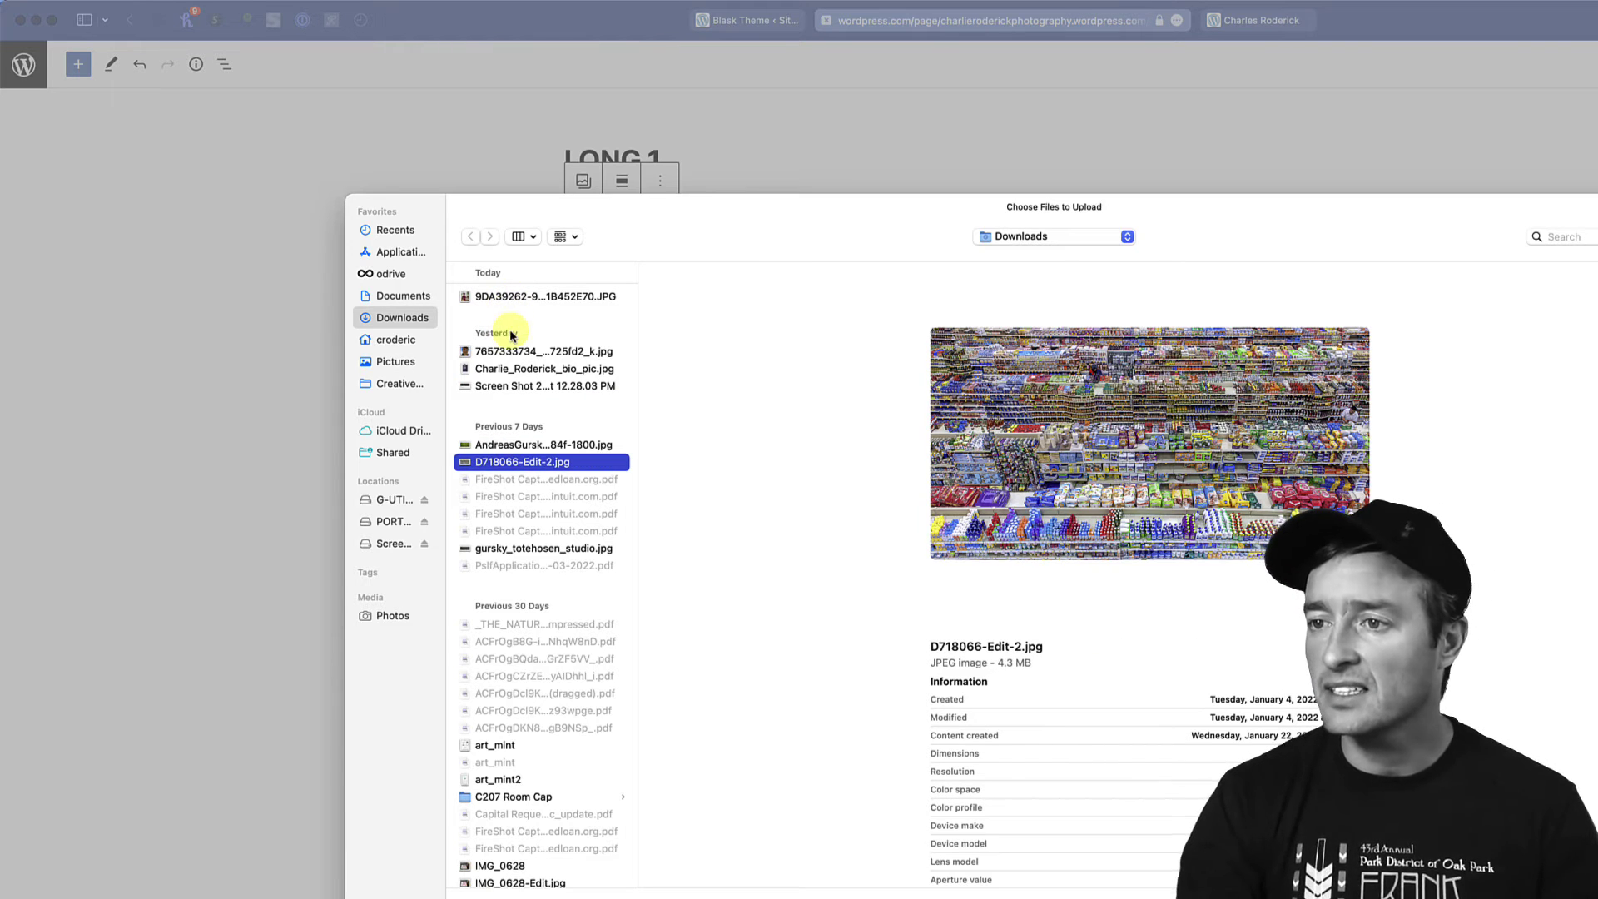
super+click(552, 548)
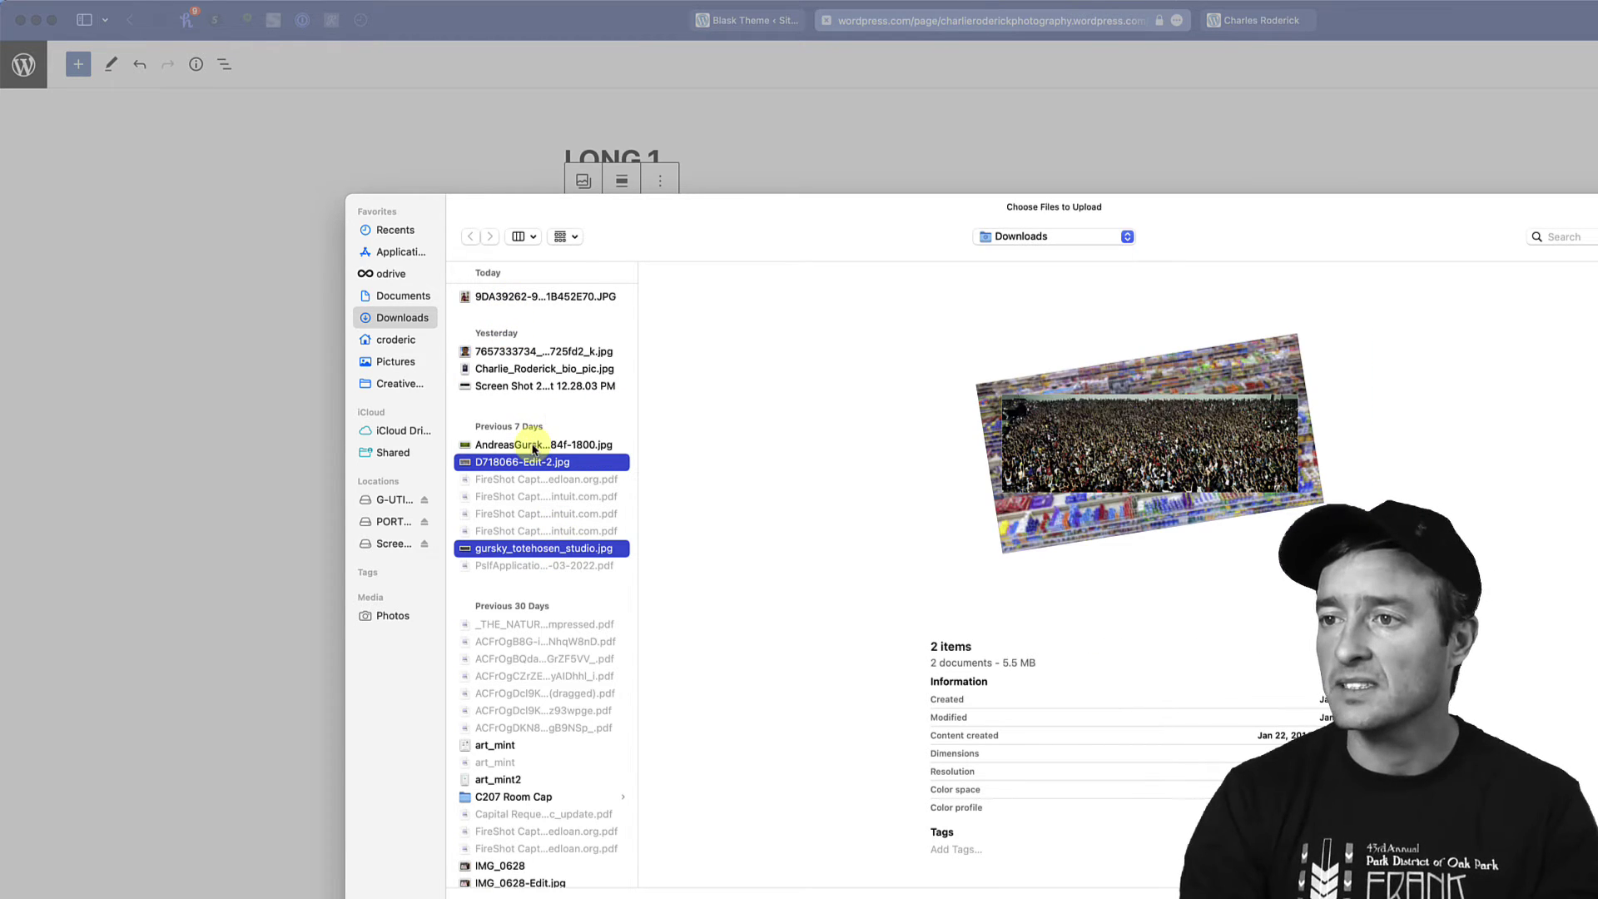
super+click(533, 446)
super+click(536, 387)
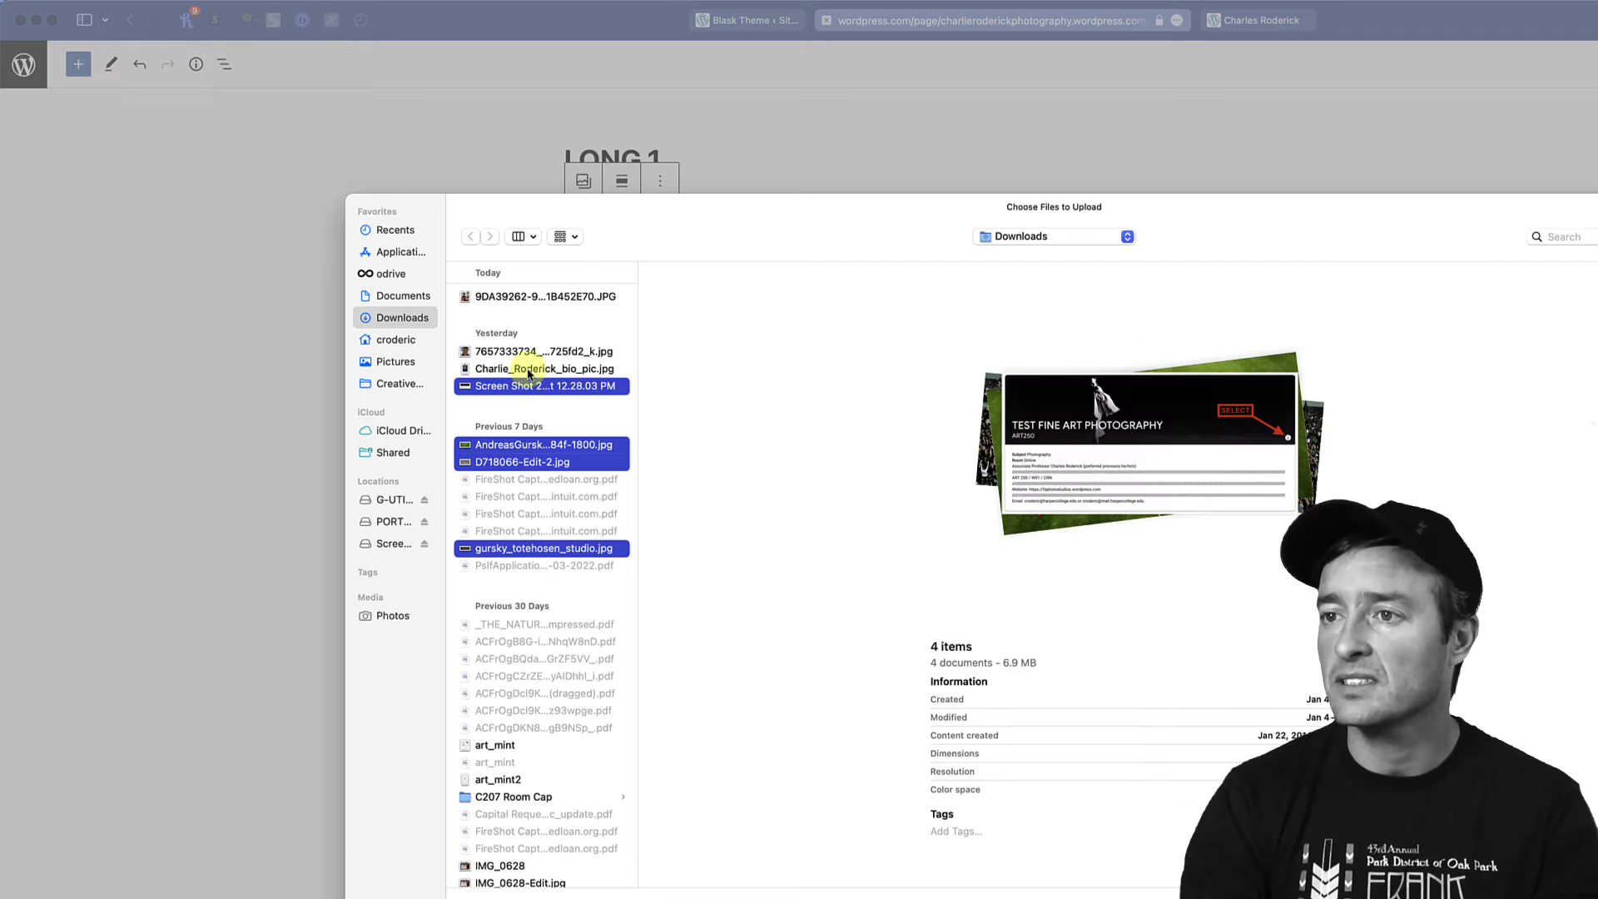
super+click(533, 369)
super+click(532, 351)
super+click(532, 297)
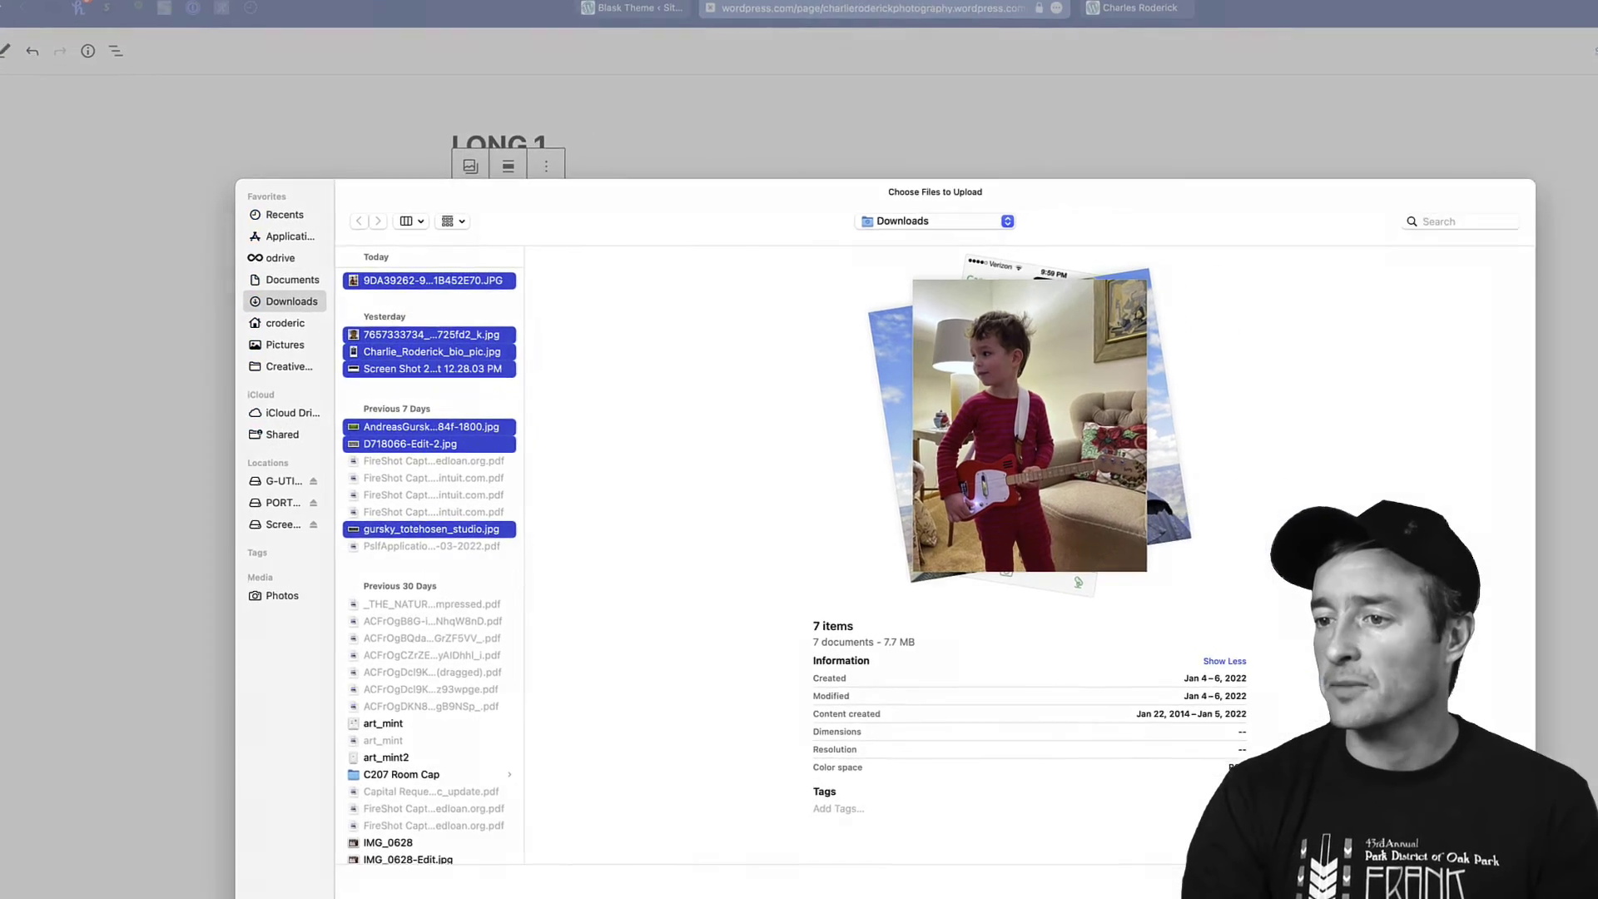
key(Return)
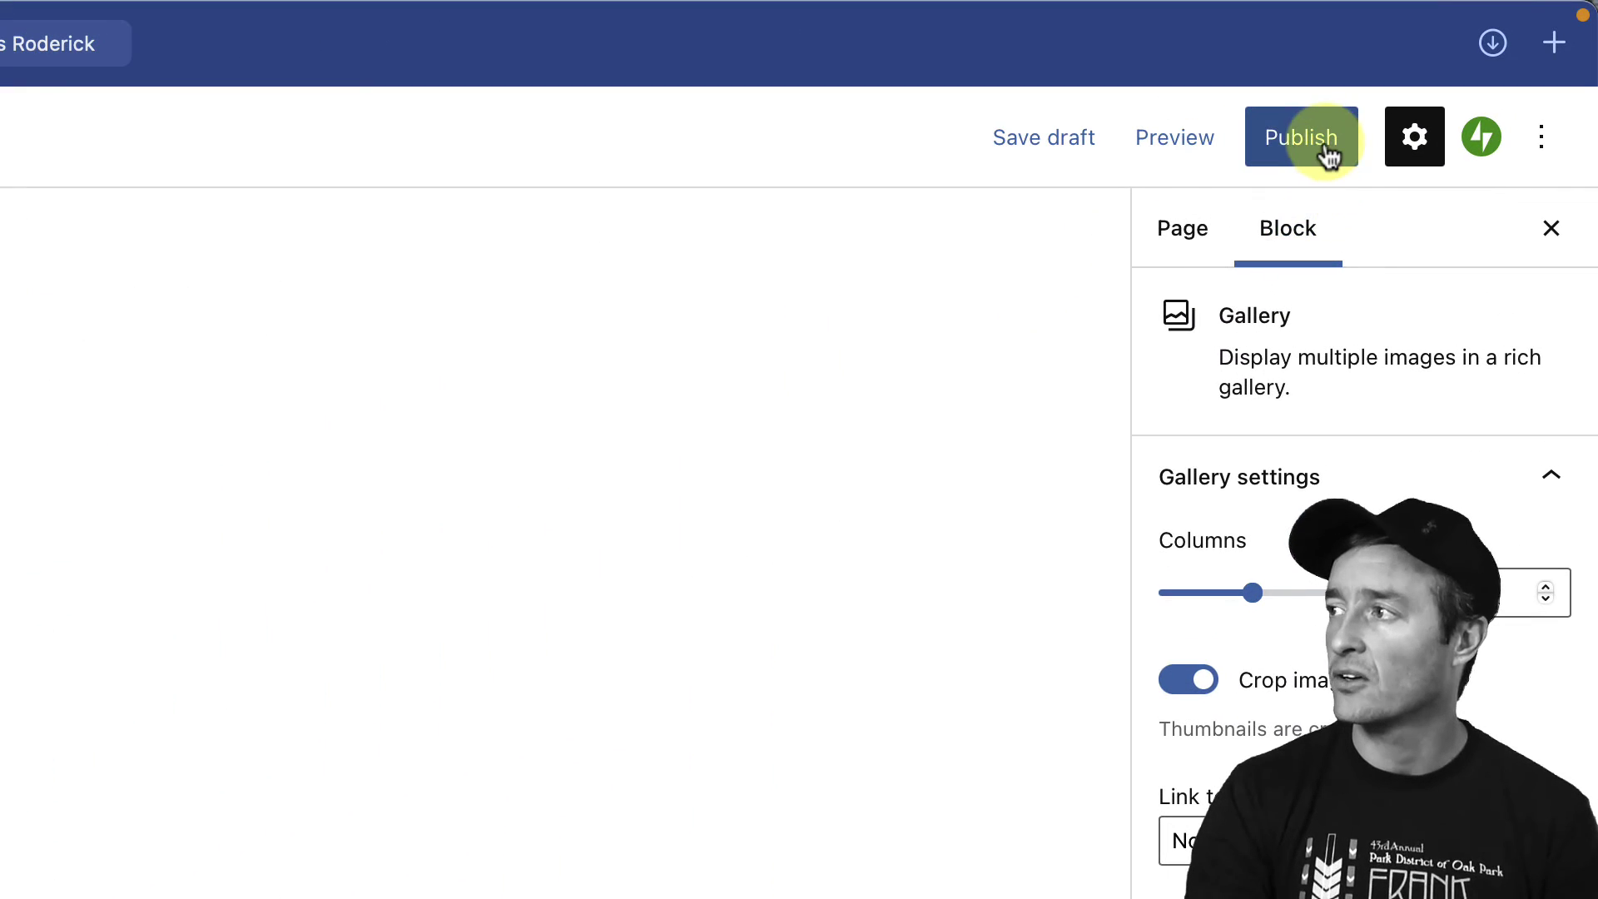
- Preview the page in a new tab and step through the gallery photos in the lightbox
click(1178, 143)
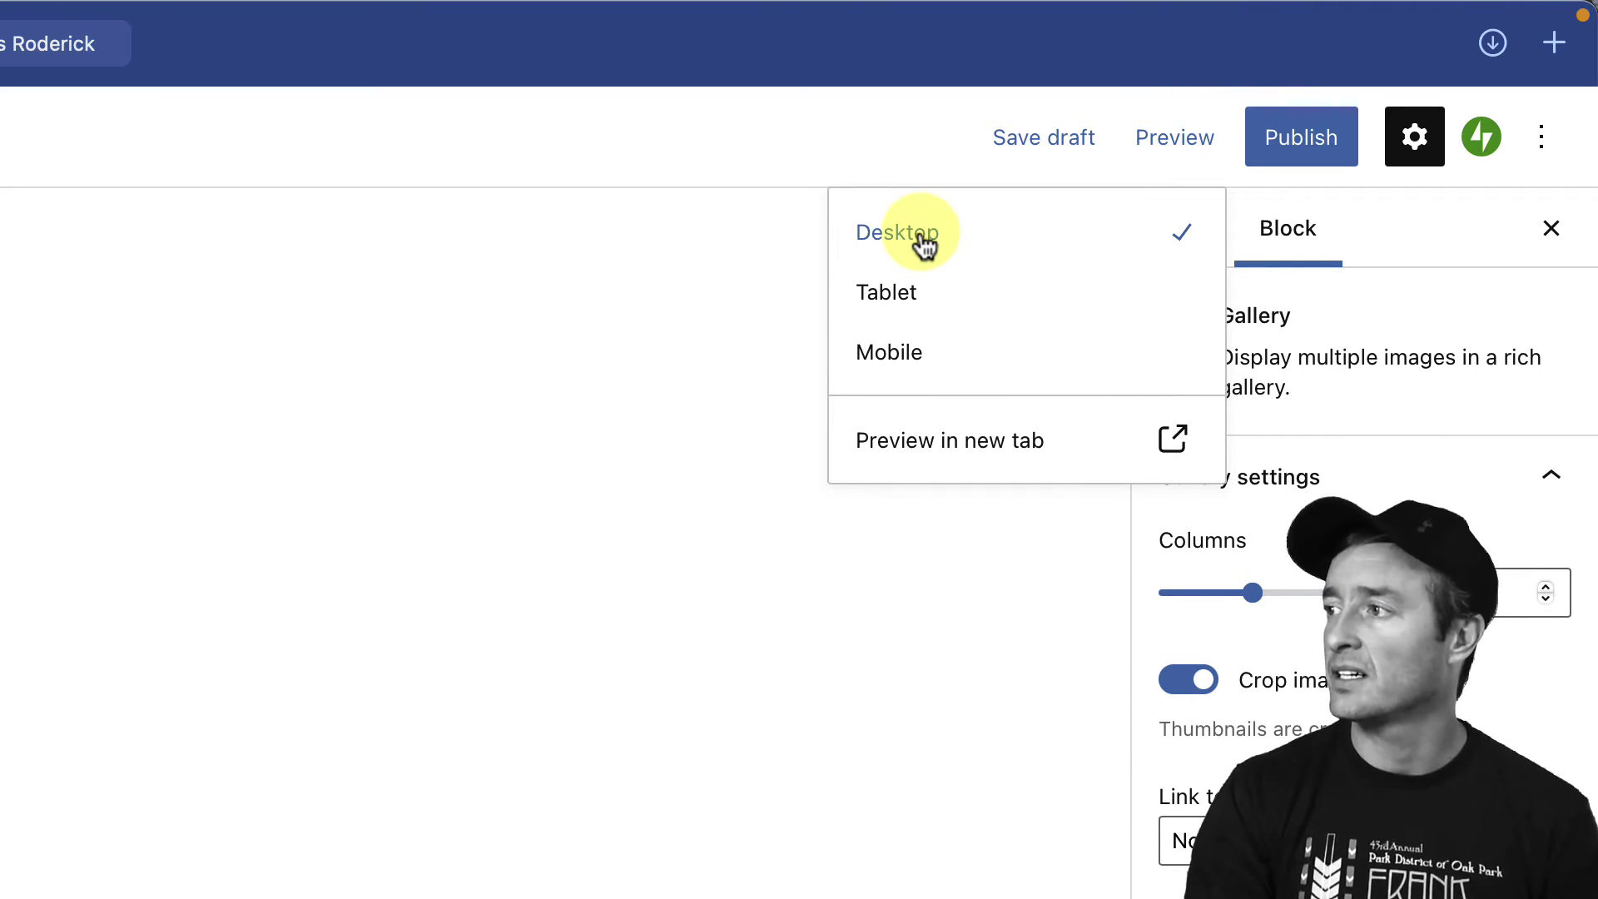
click(1160, 442)
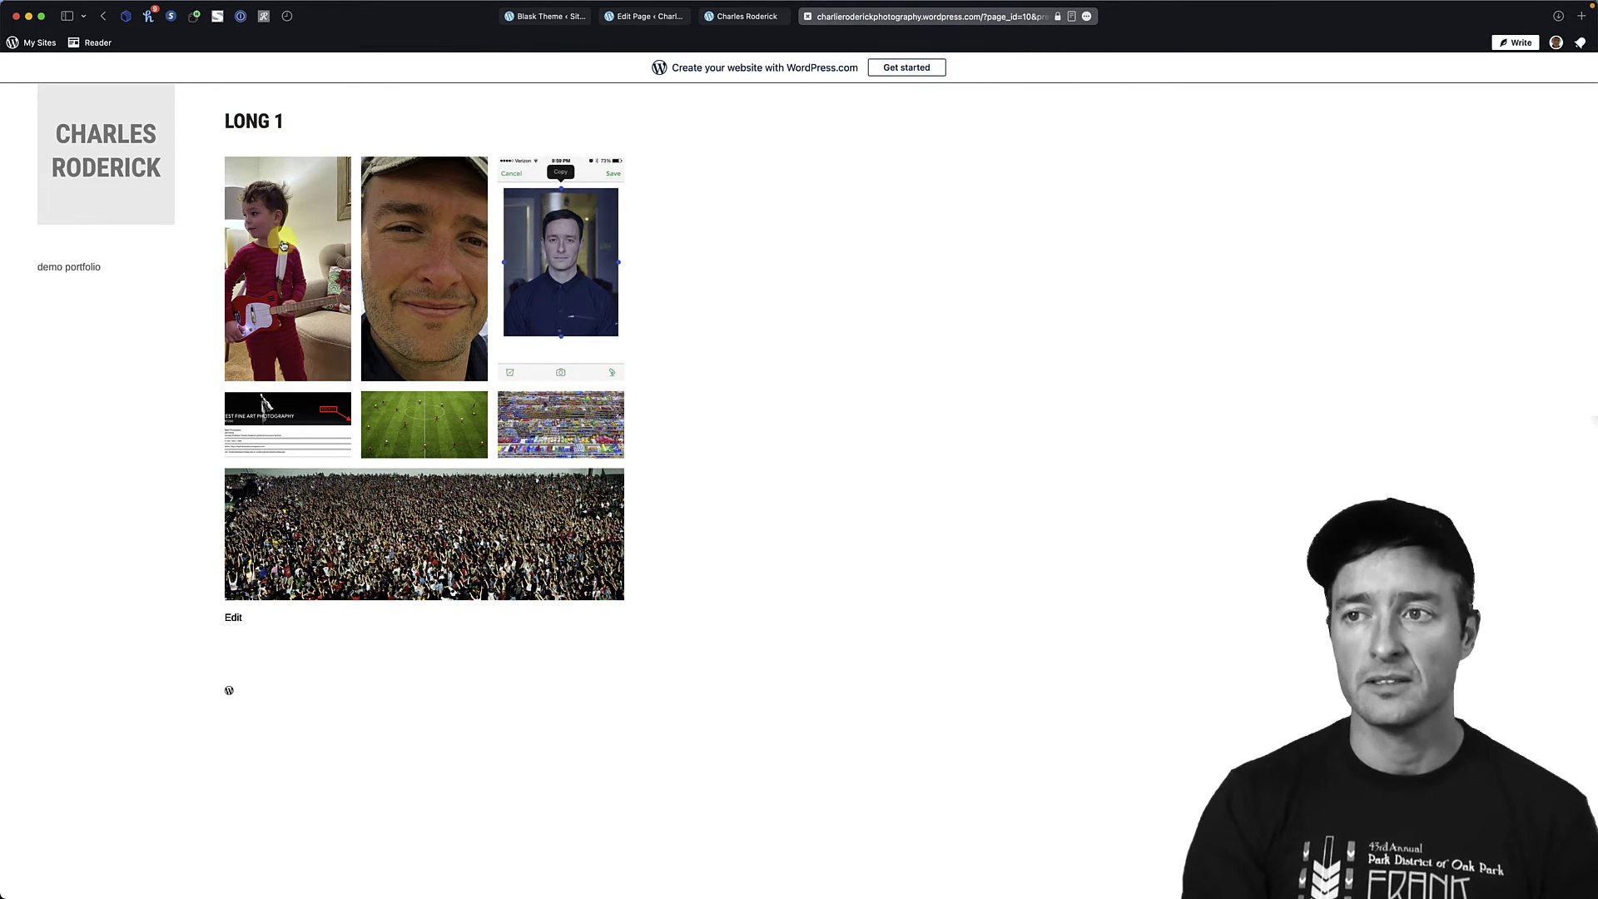
click(284, 252)
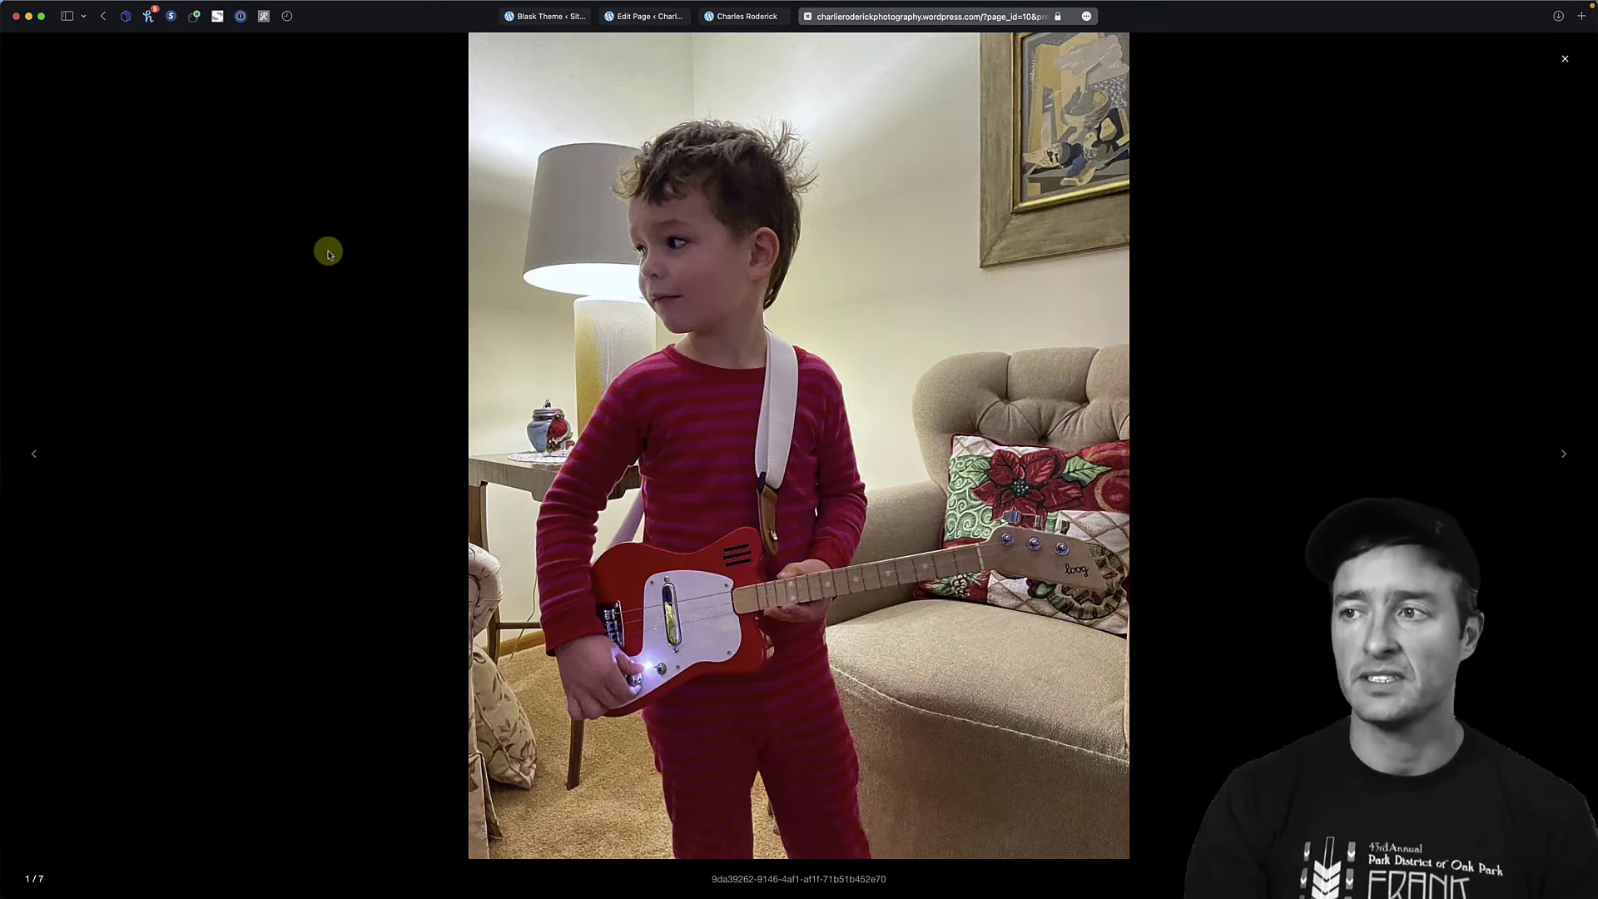
click(1564, 454)
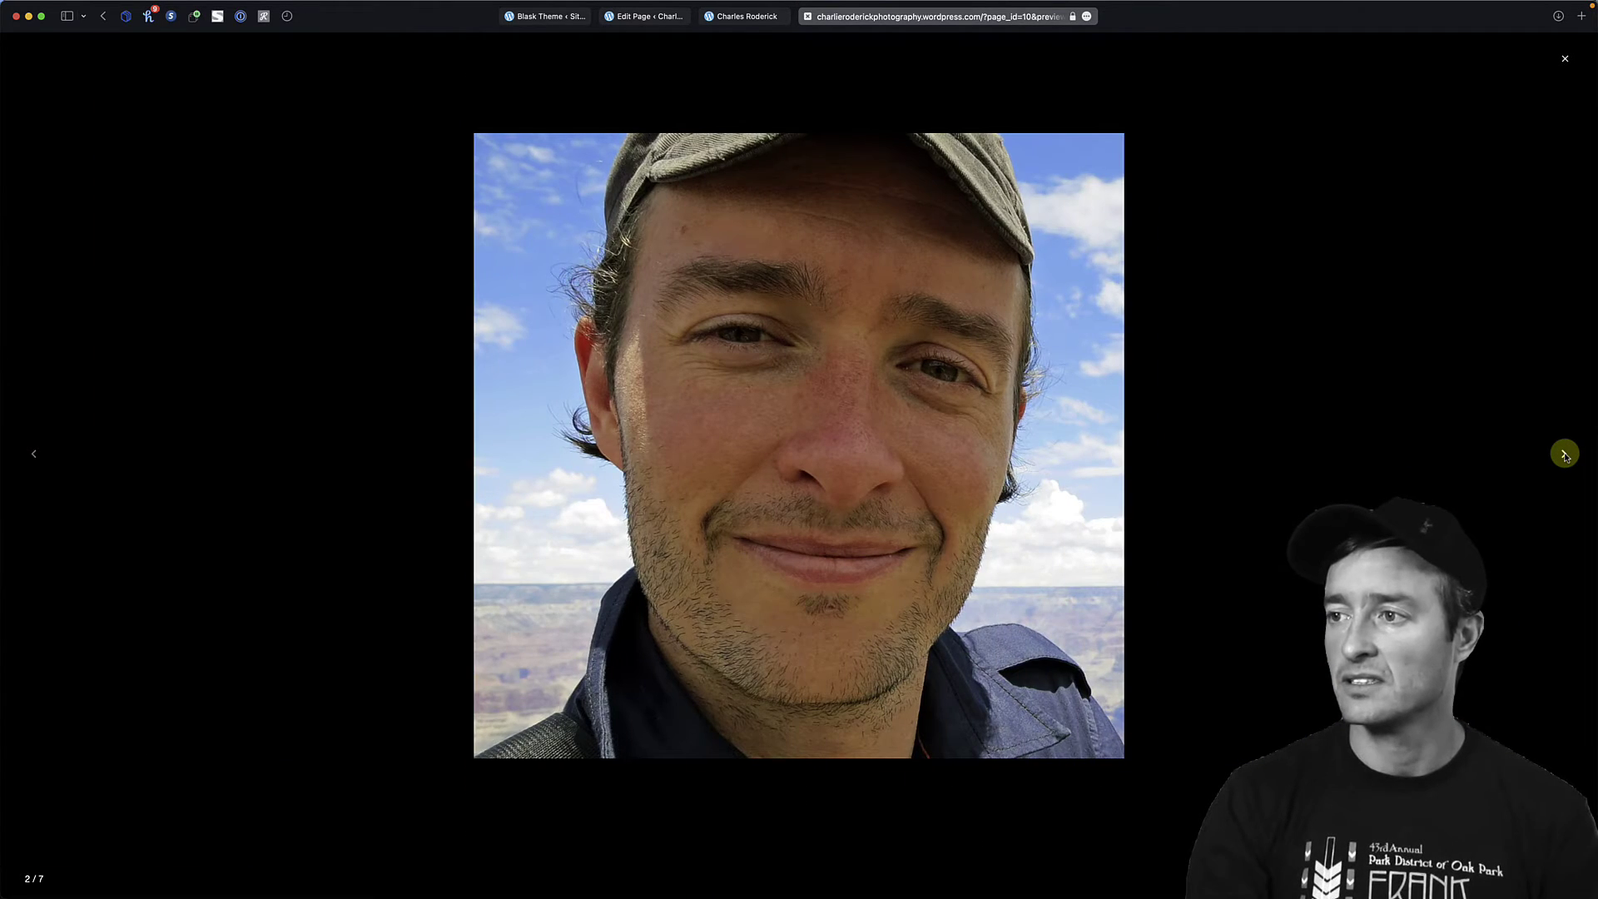
click(1564, 454)
click(1564, 454)
click(1564, 454)
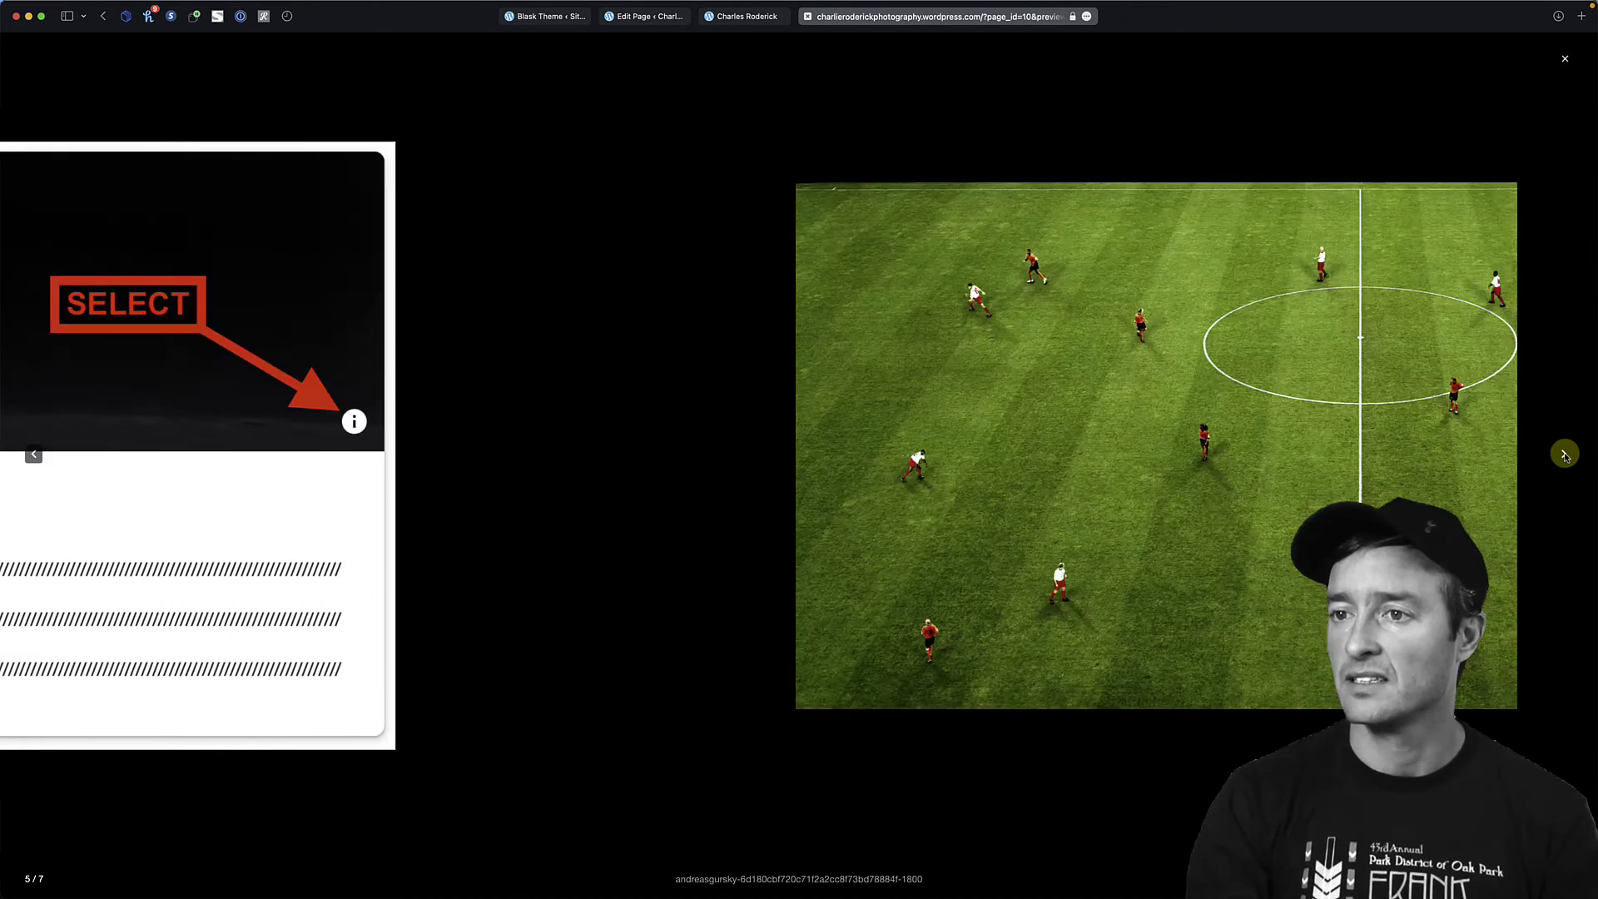
click(1564, 454)
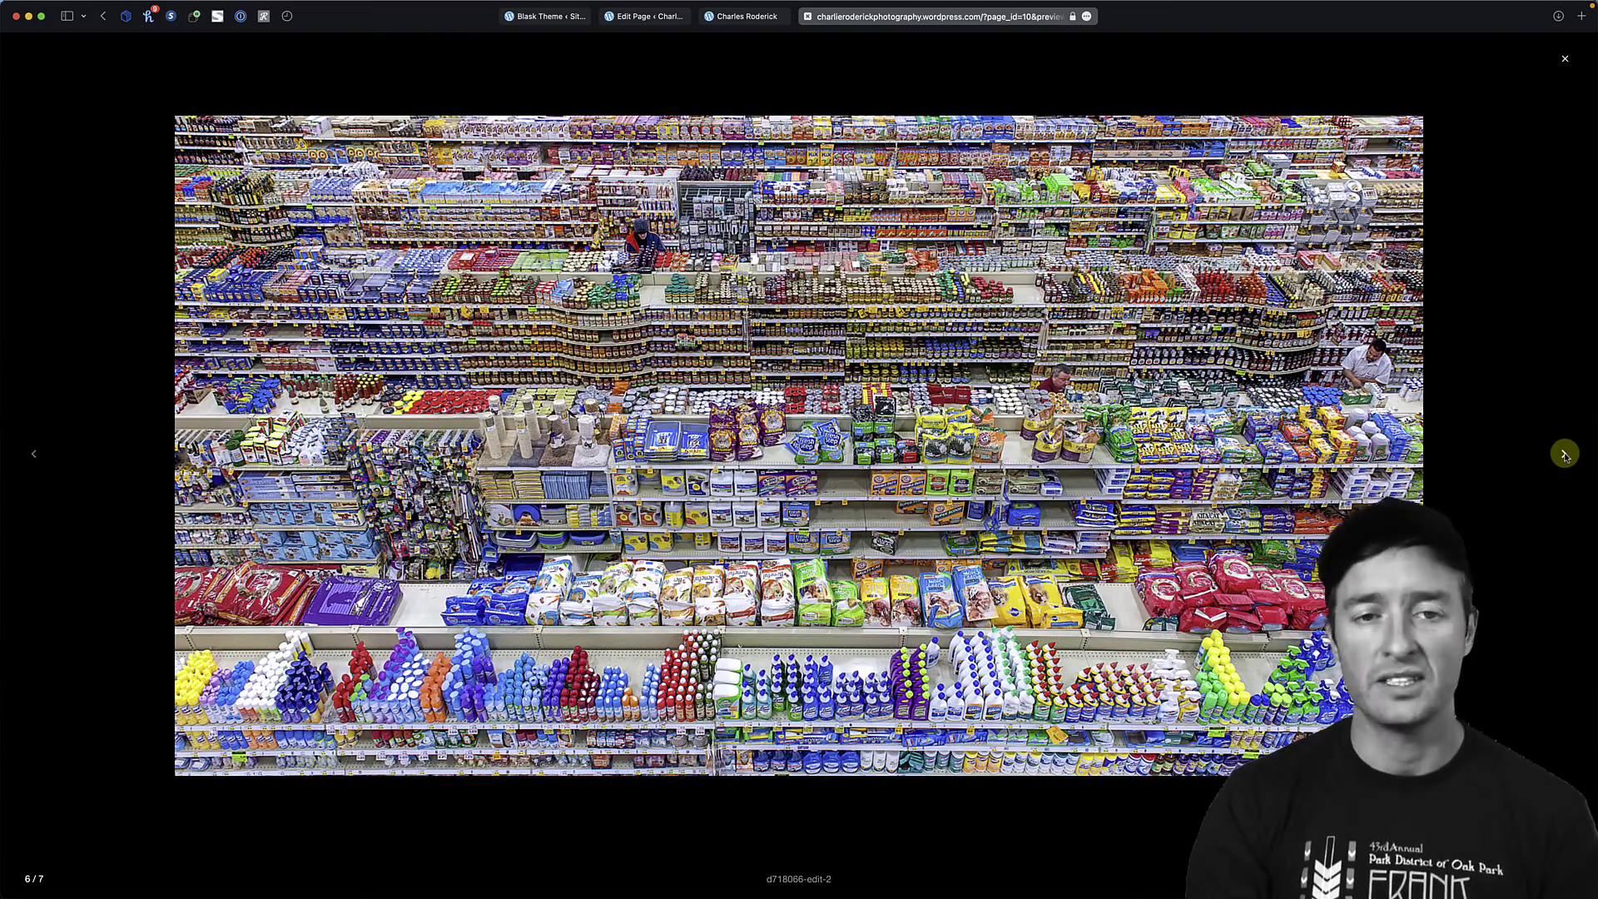
click(1564, 61)
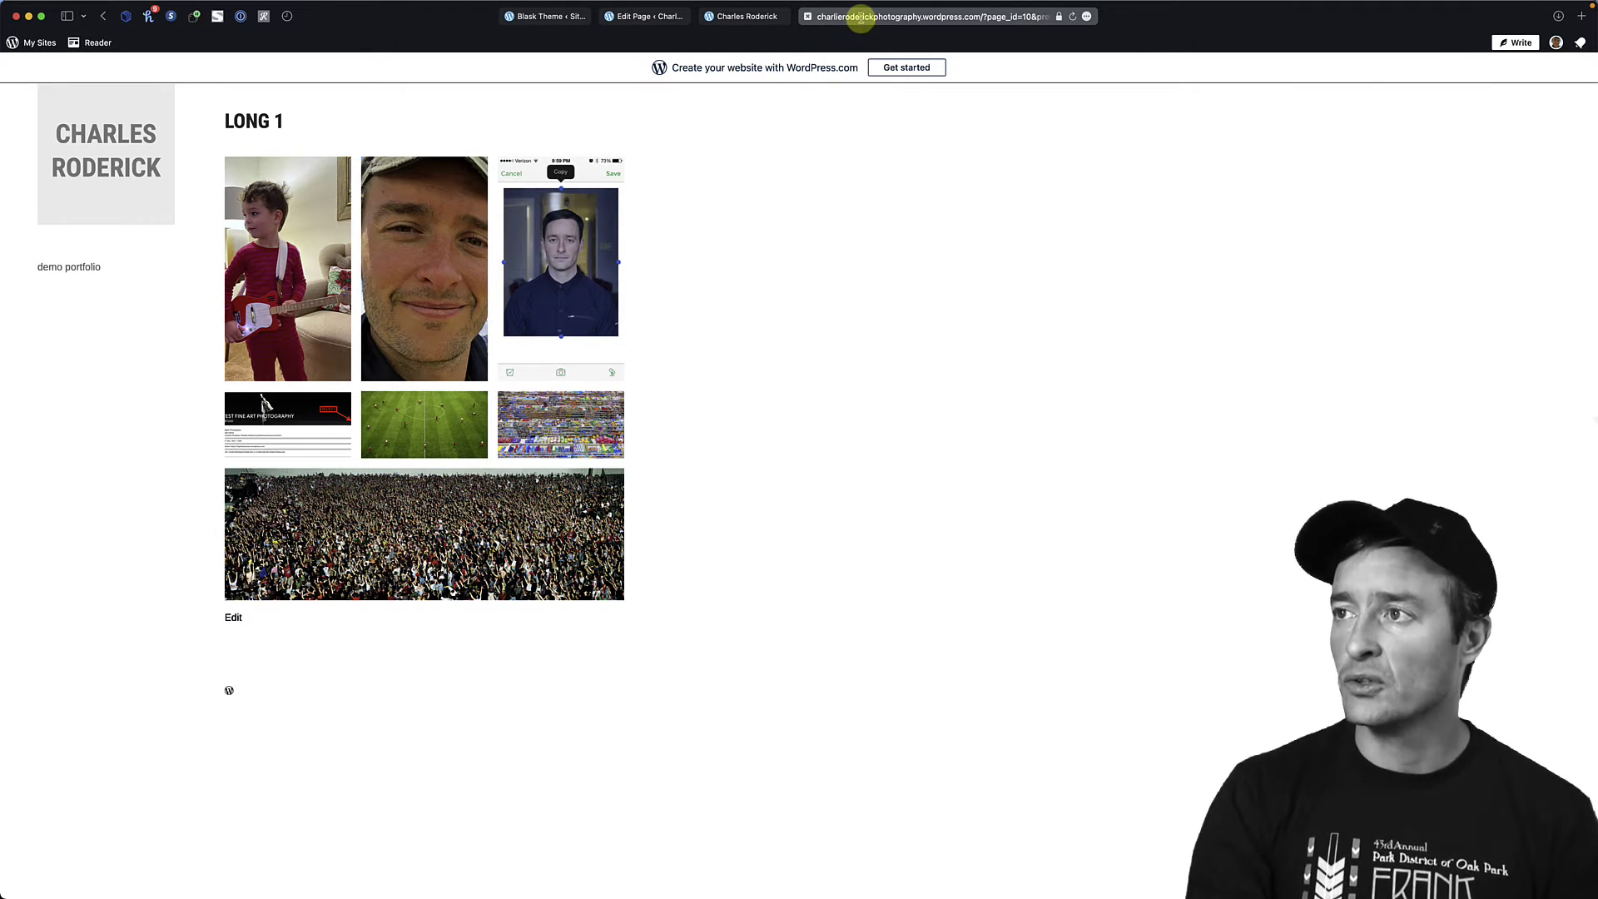
- Leave the preview and go back to the Edit Page tab
click(860, 16)
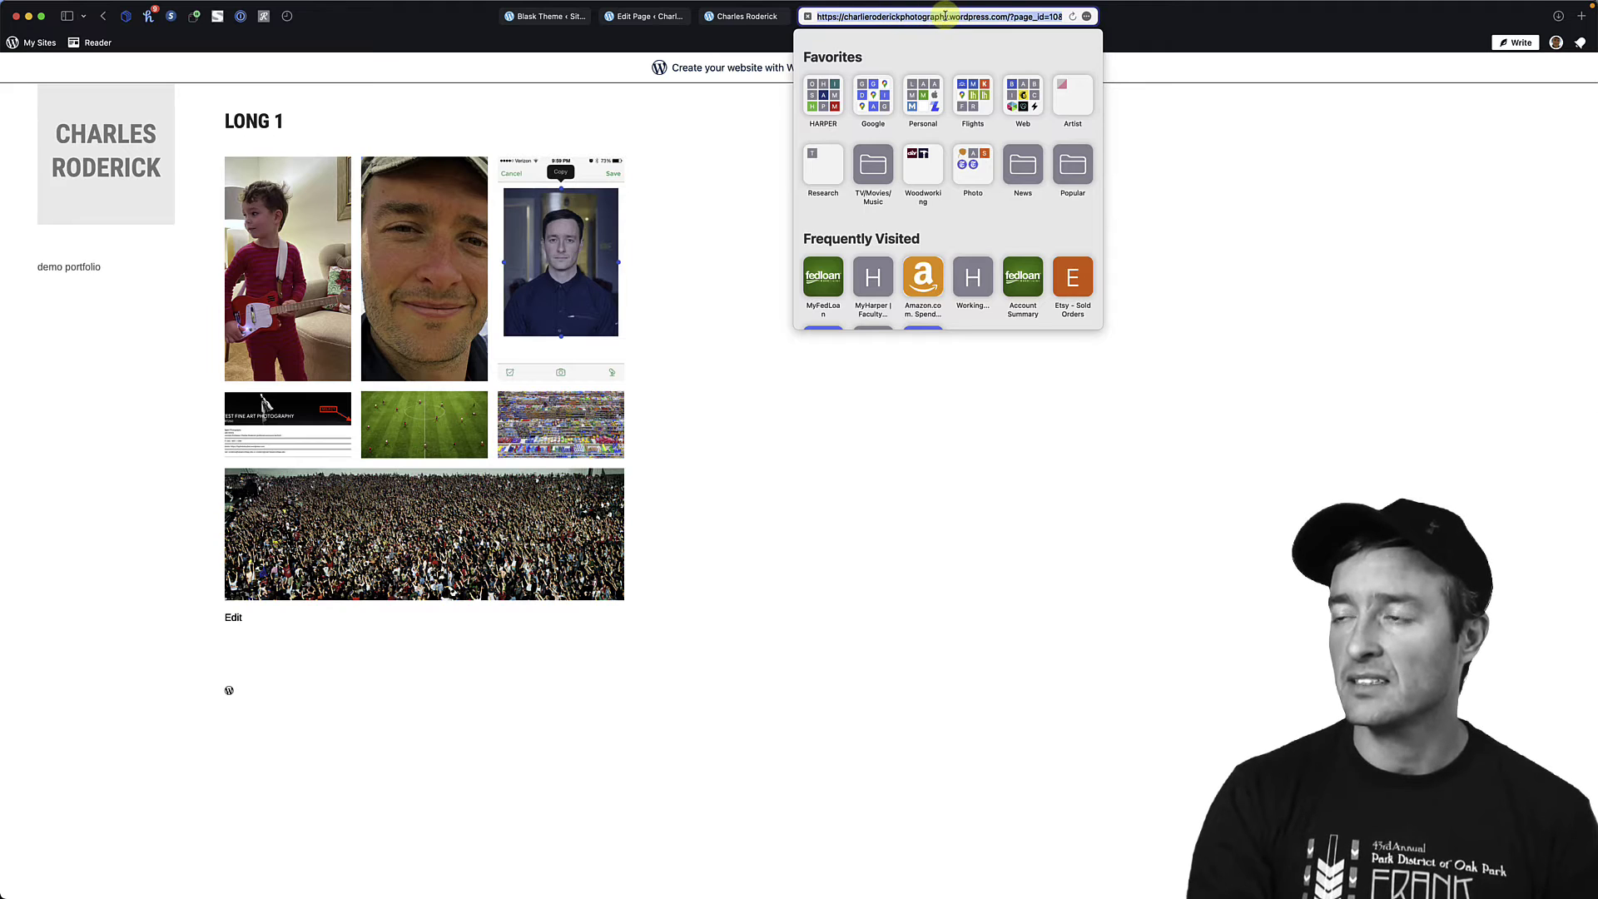
click(703, 172)
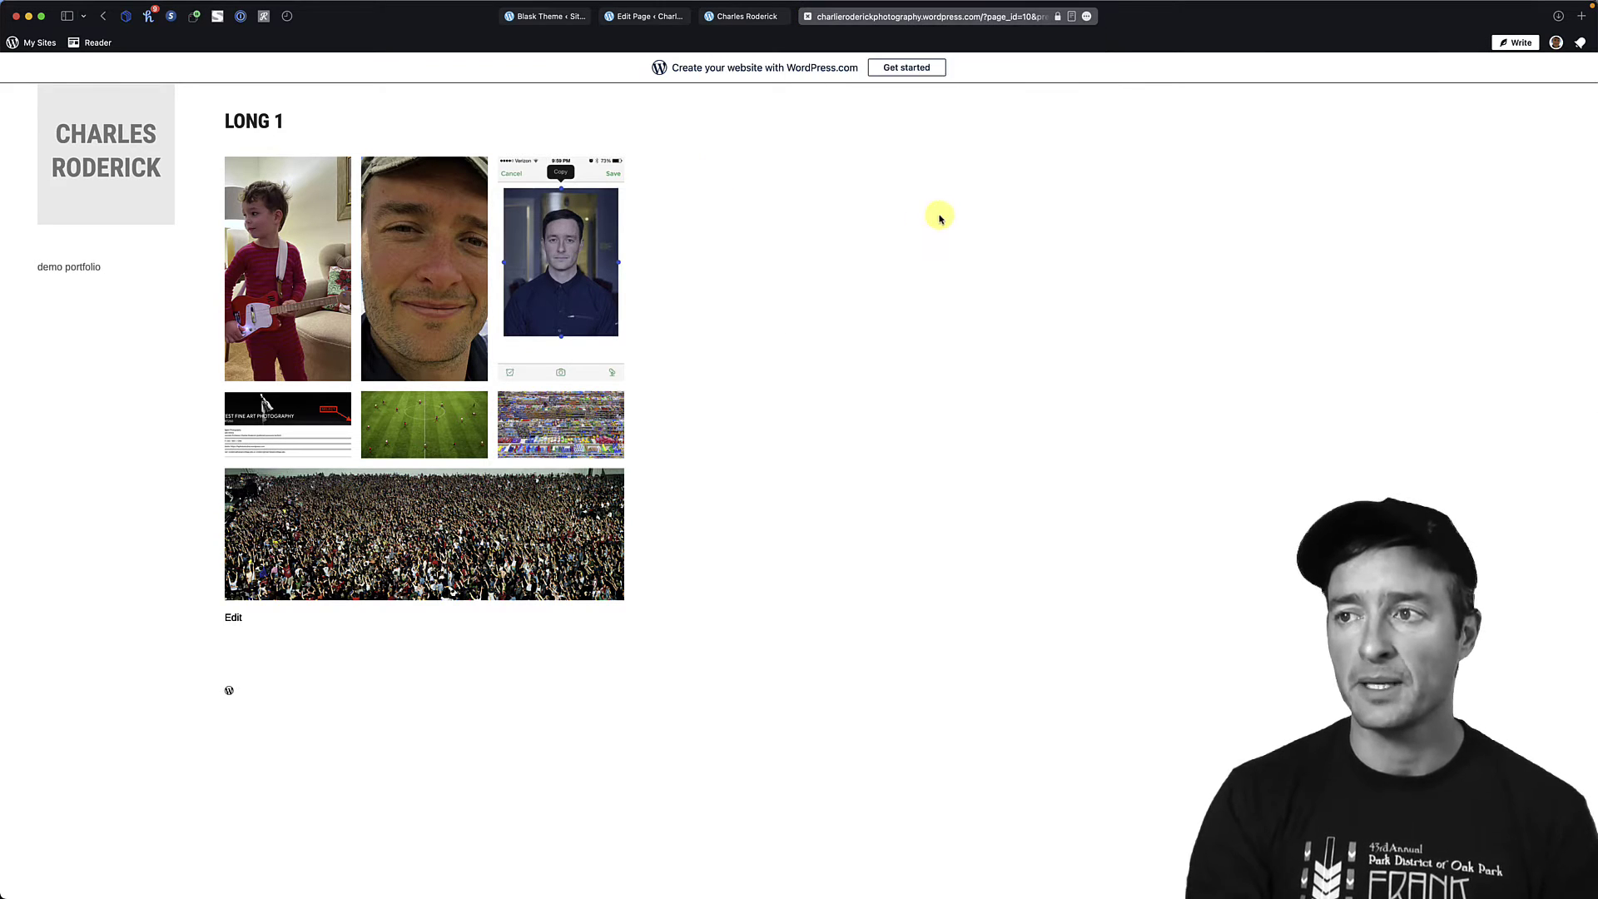
click(733, 23)
click(653, 17)
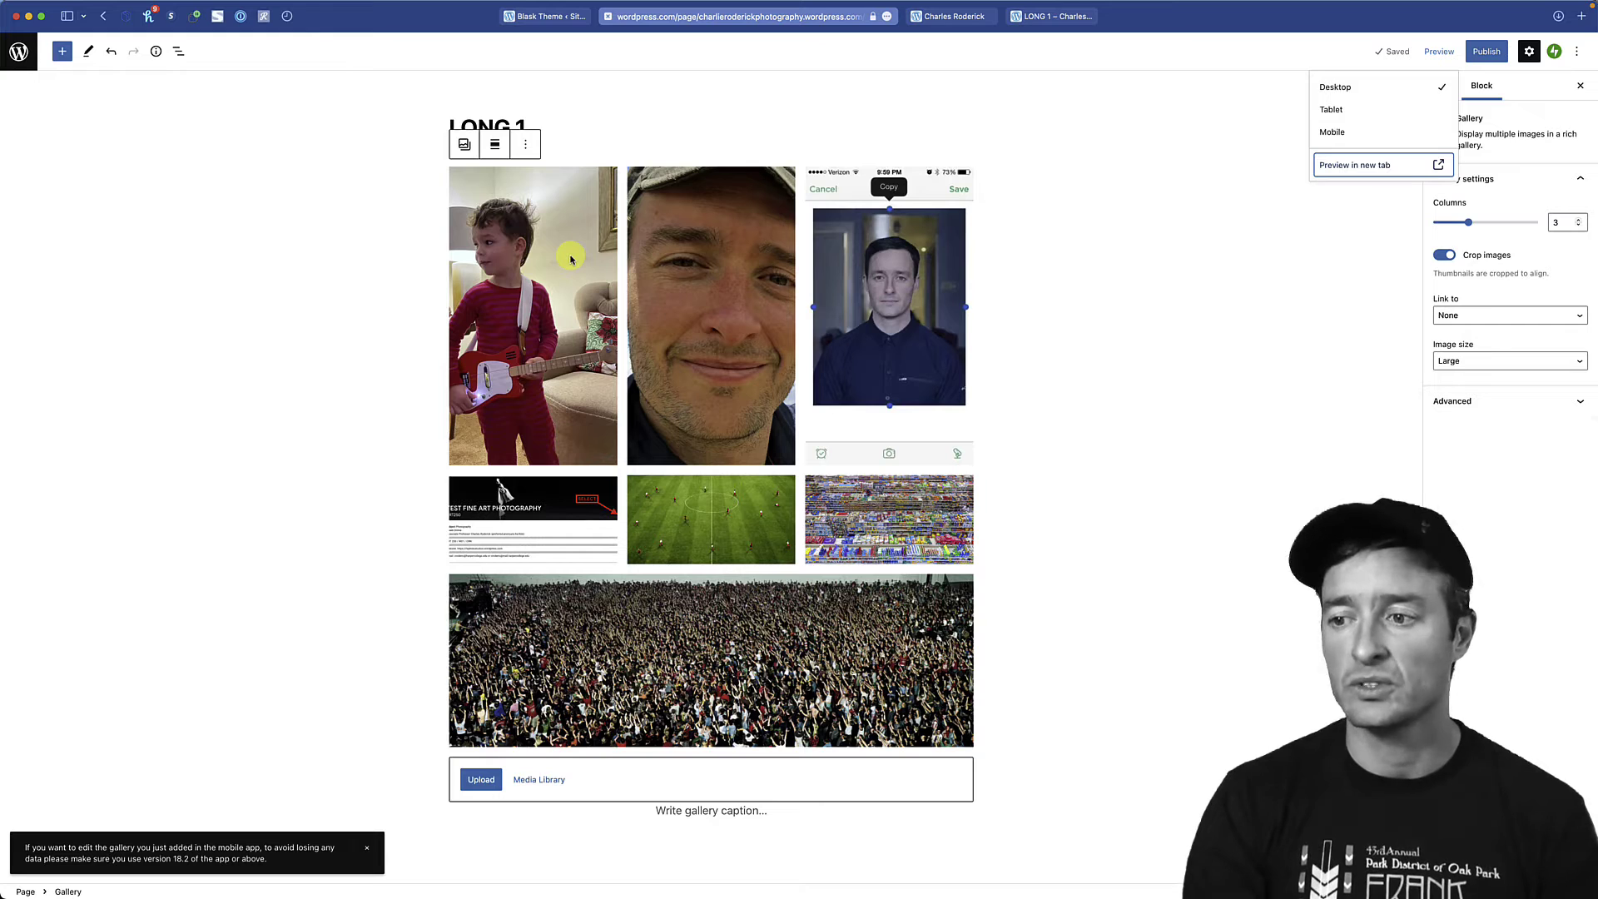
- Convert the LONG 1 gallery into a slideshow and step through its slides to the supermarket photo
click(465, 147)
click(465, 146)
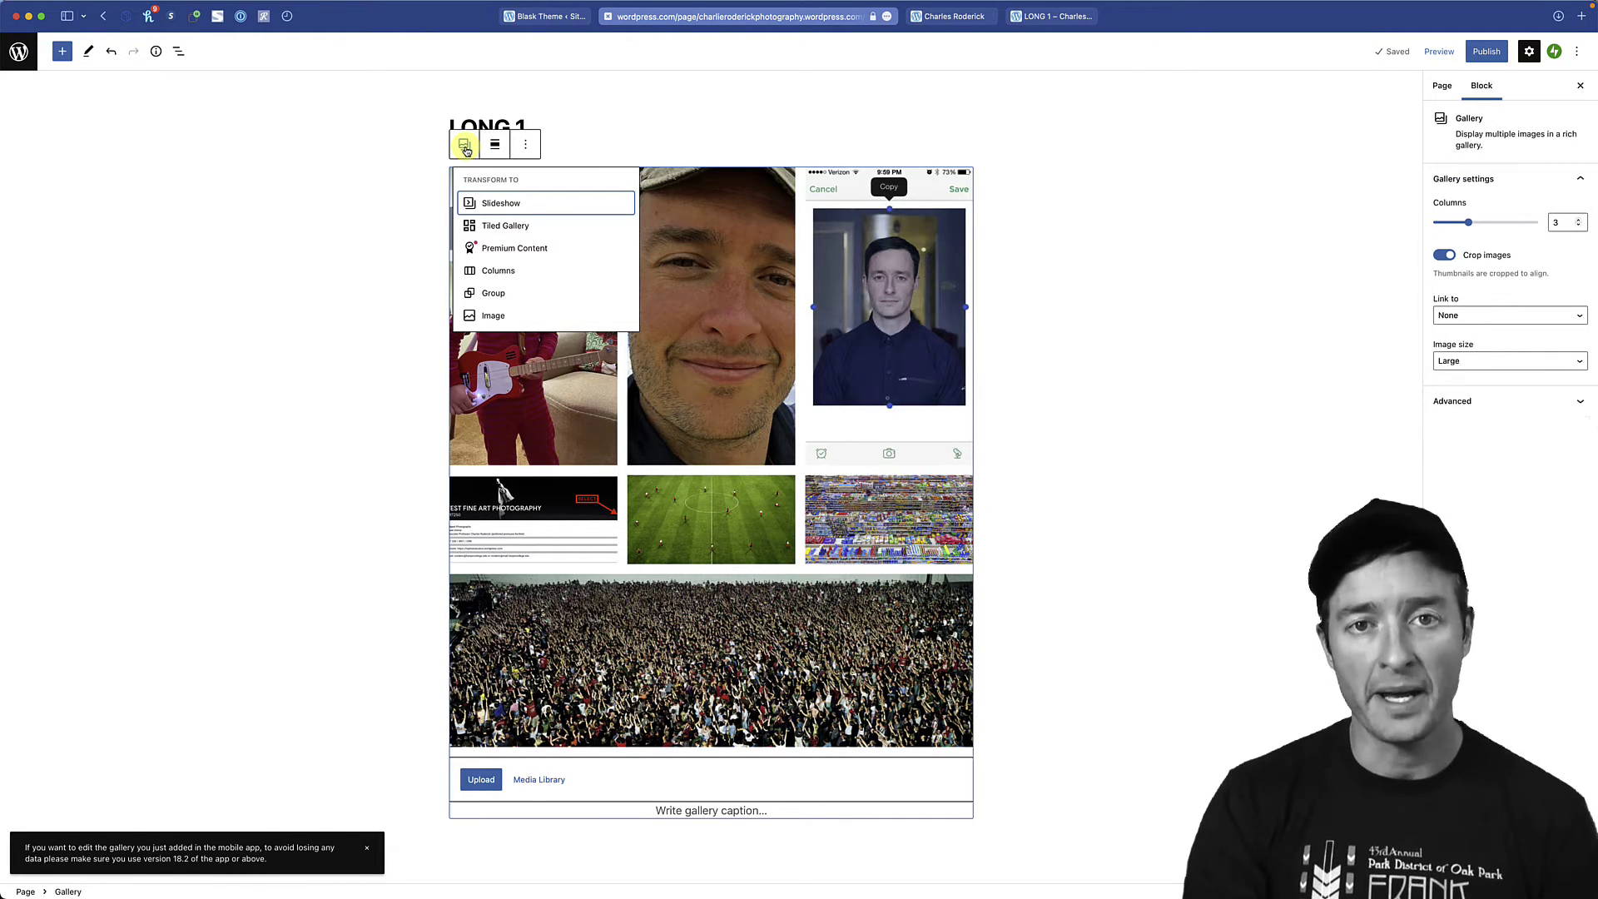
click(474, 205)
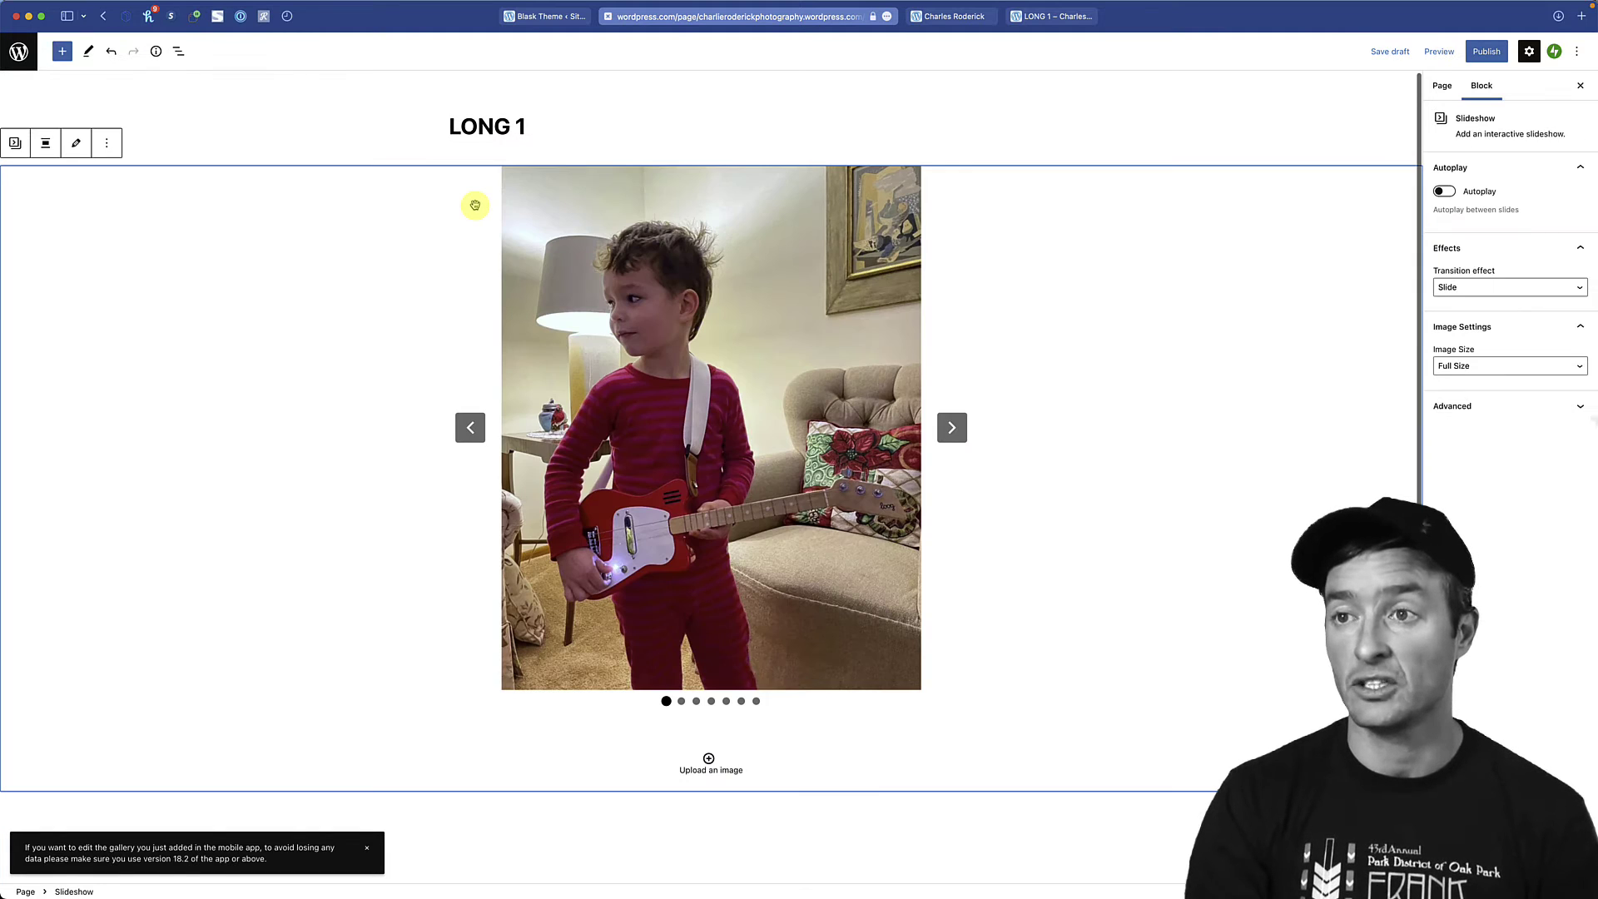
click(953, 429)
click(954, 429)
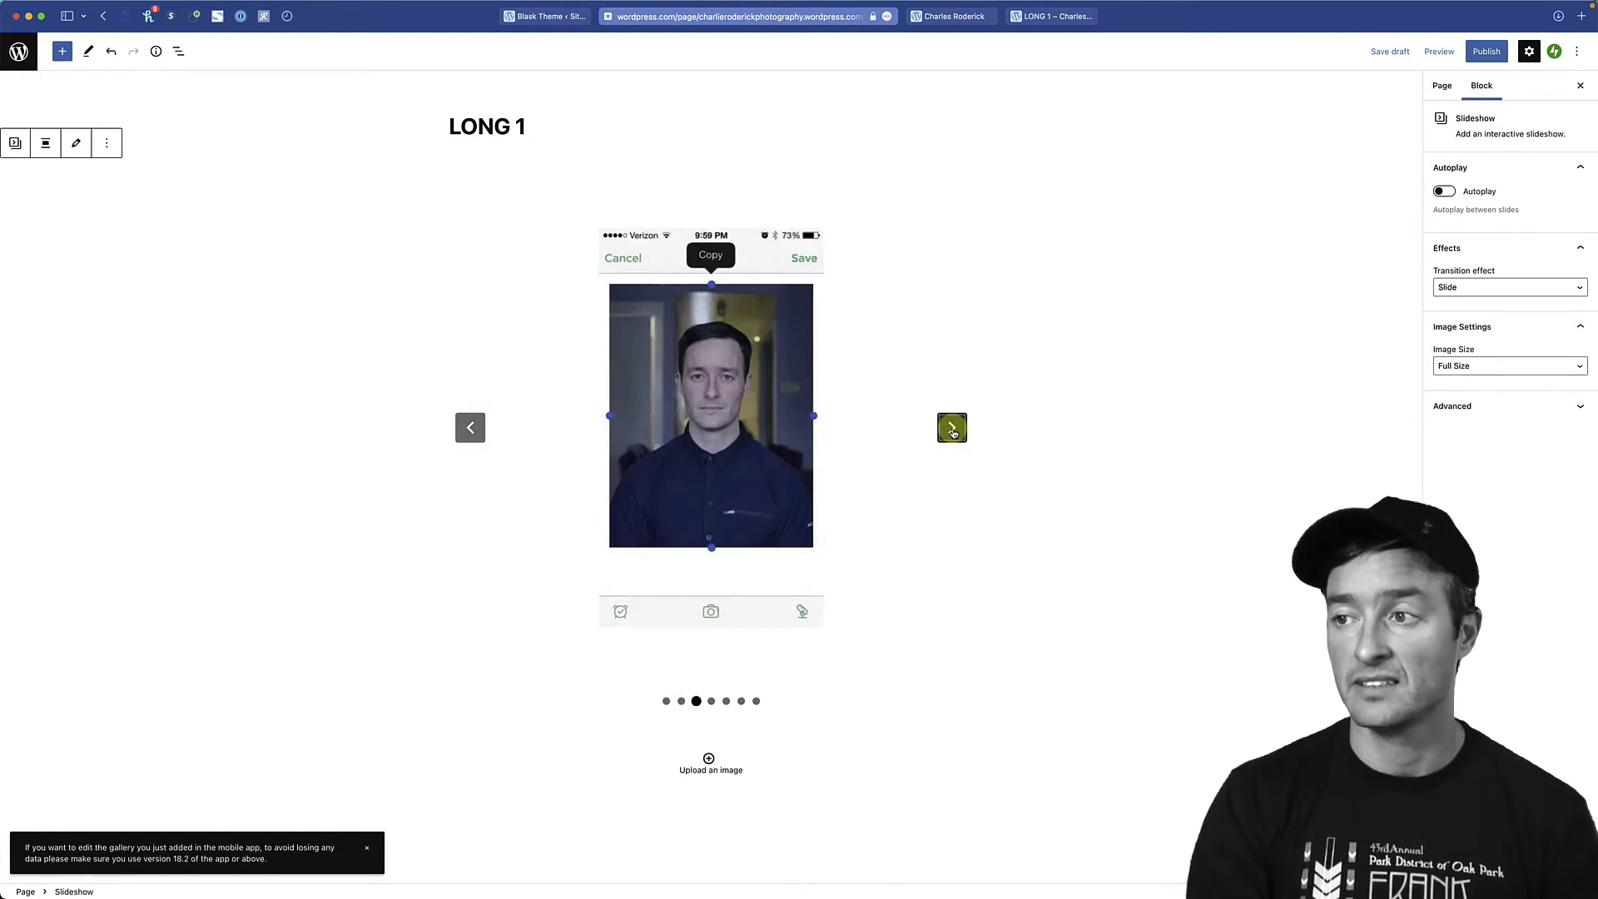
click(954, 429)
click(953, 430)
click(954, 430)
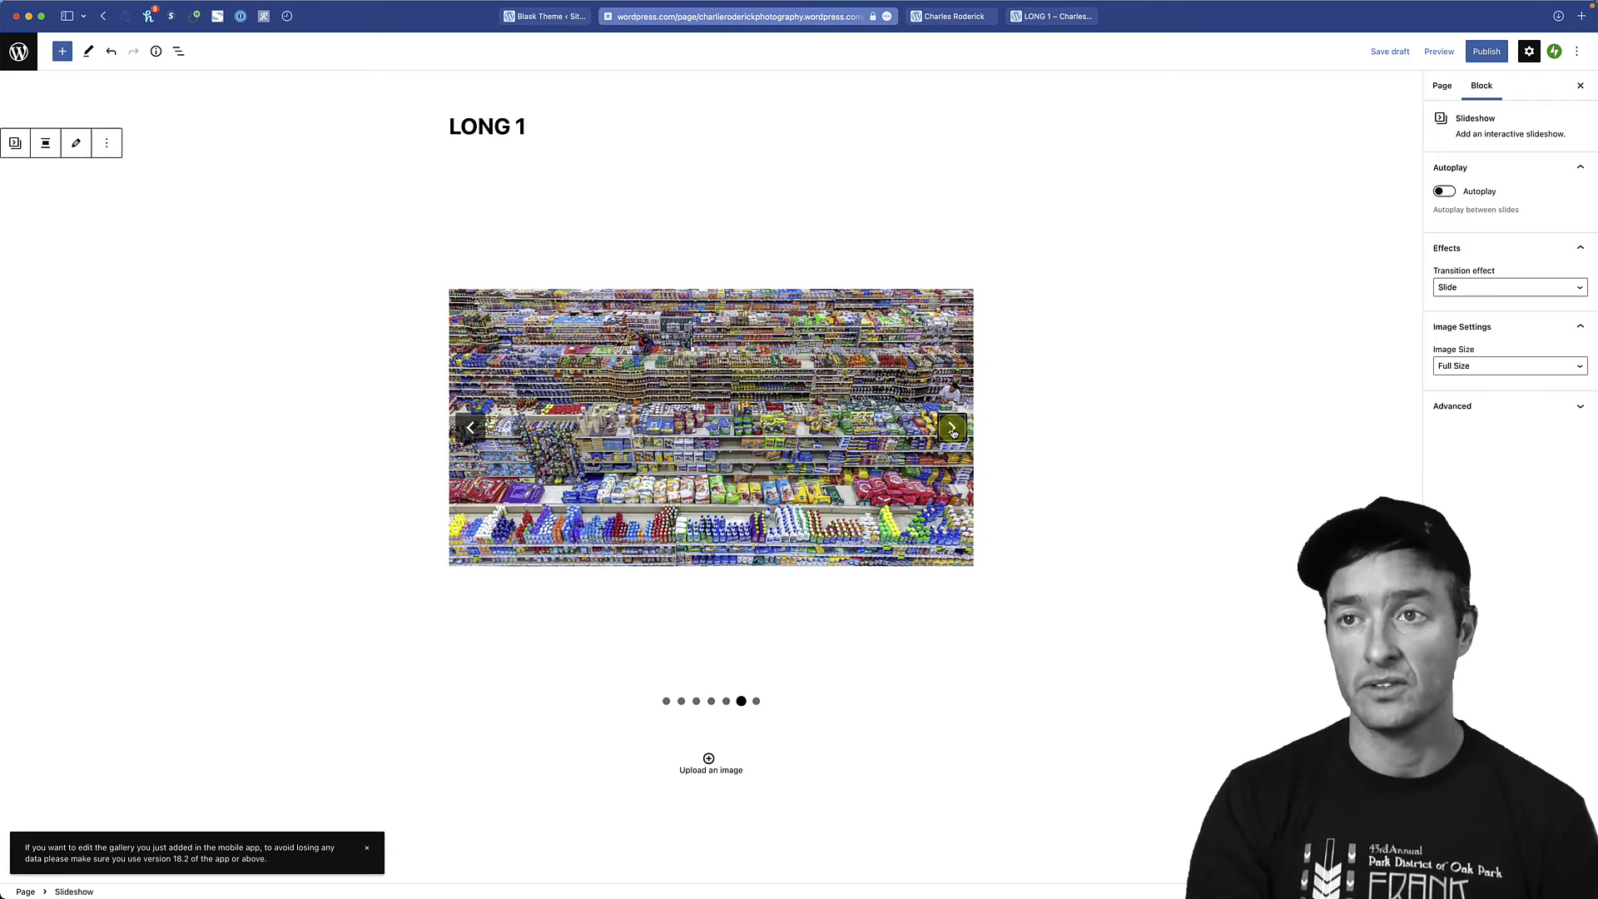
- Split the slideshow into separate stacked Image blocks and select the boy-with-guitar image
click(12, 143)
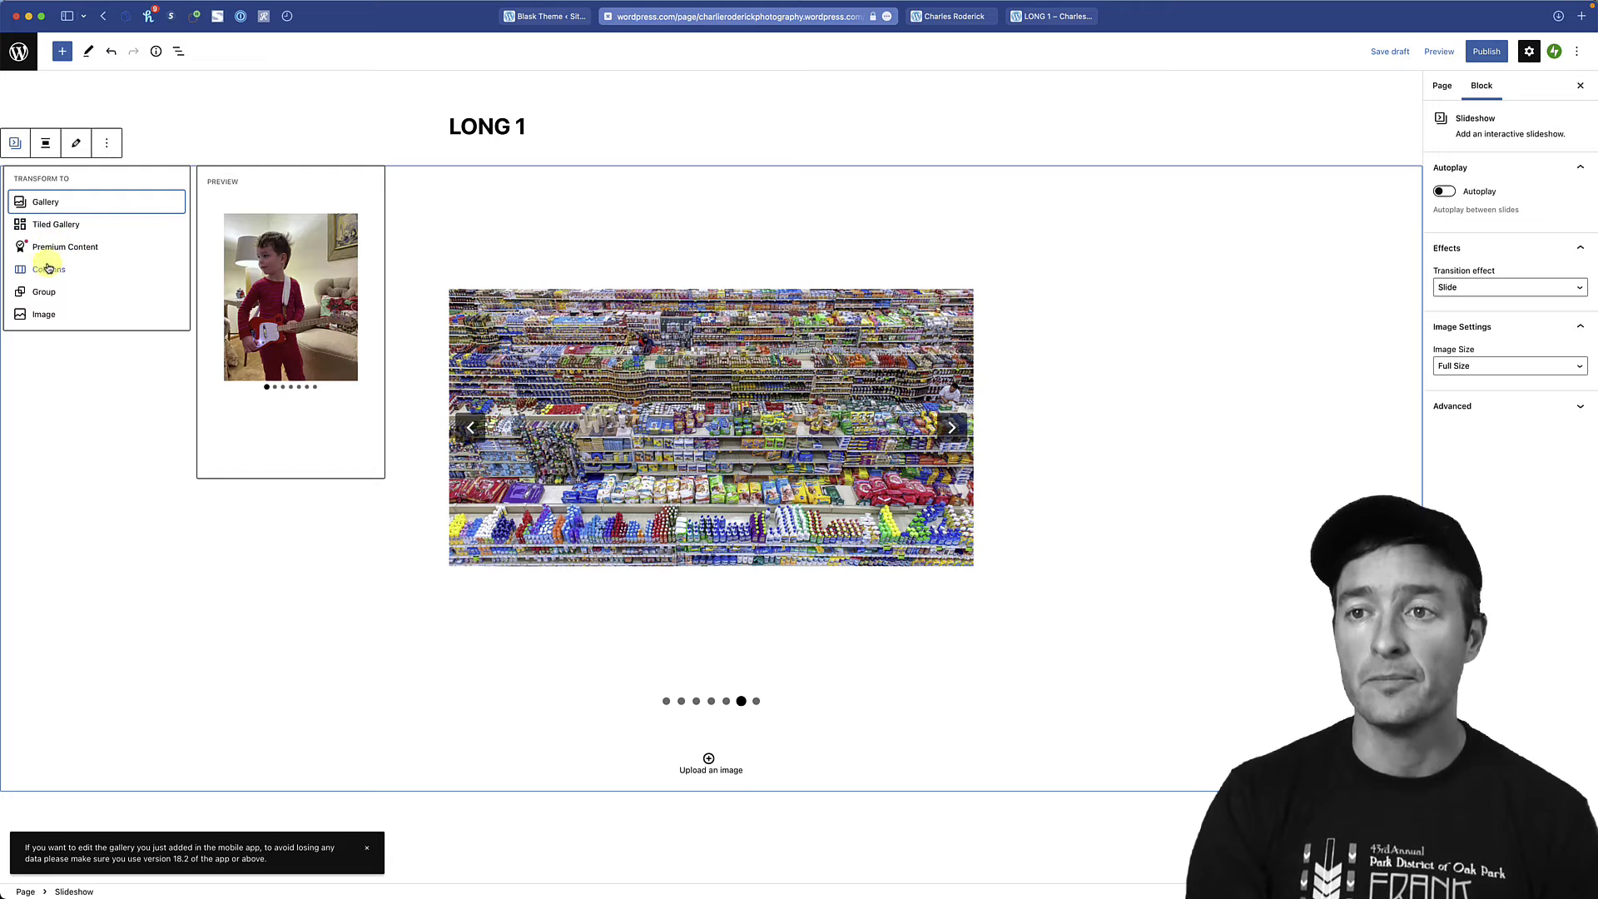
click(43, 321)
scroll(823, 291, up, 3)
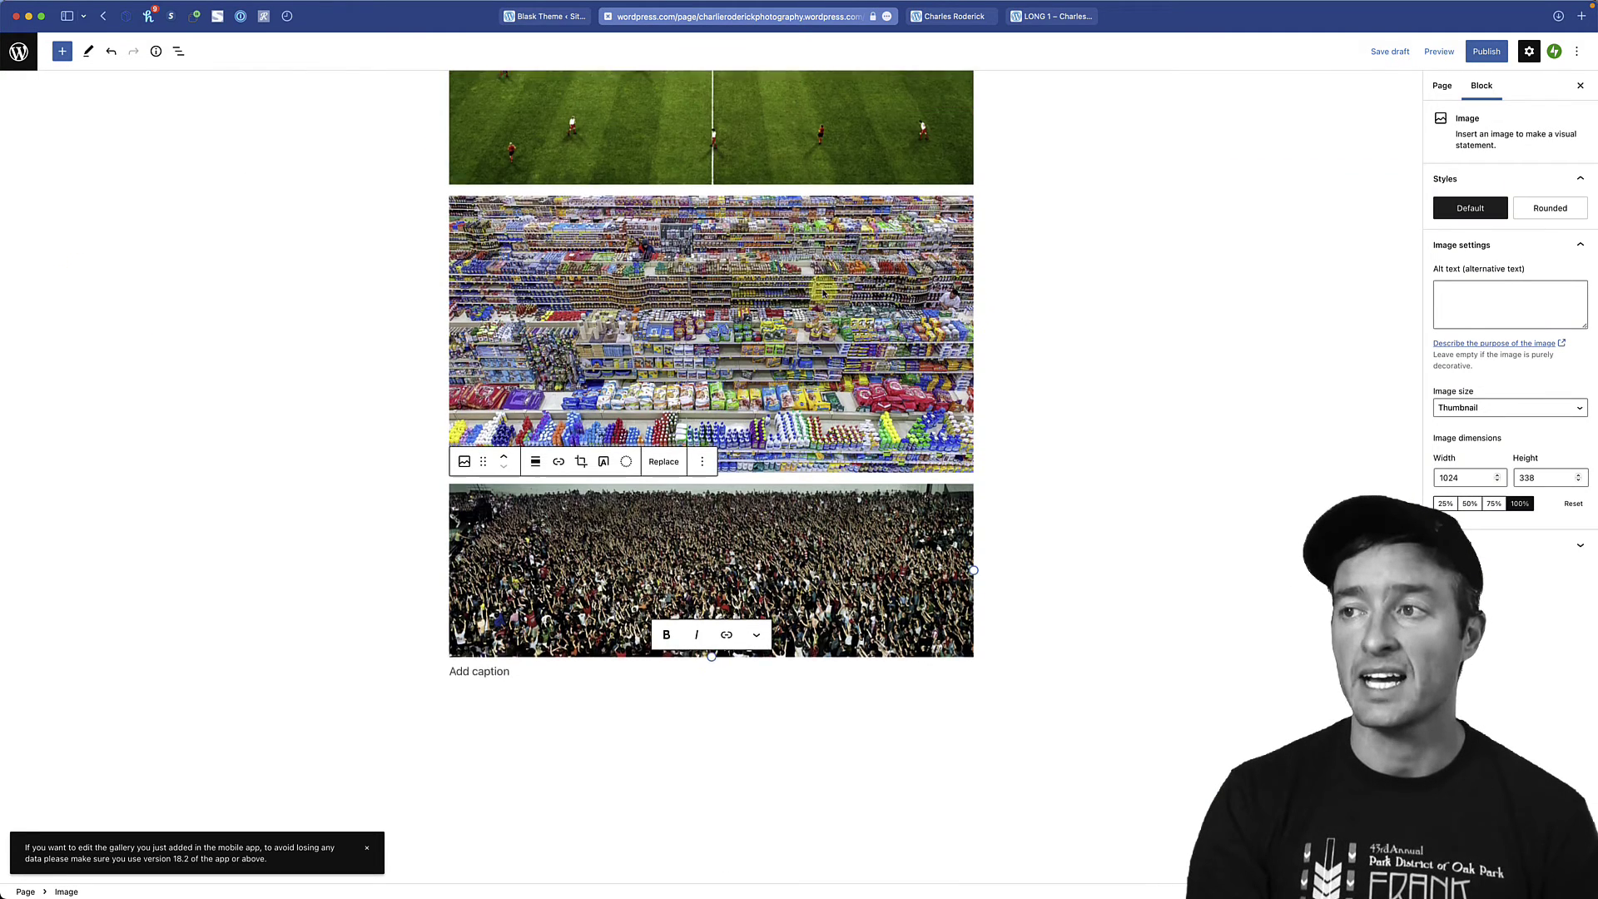
scroll(823, 291, up, 8)
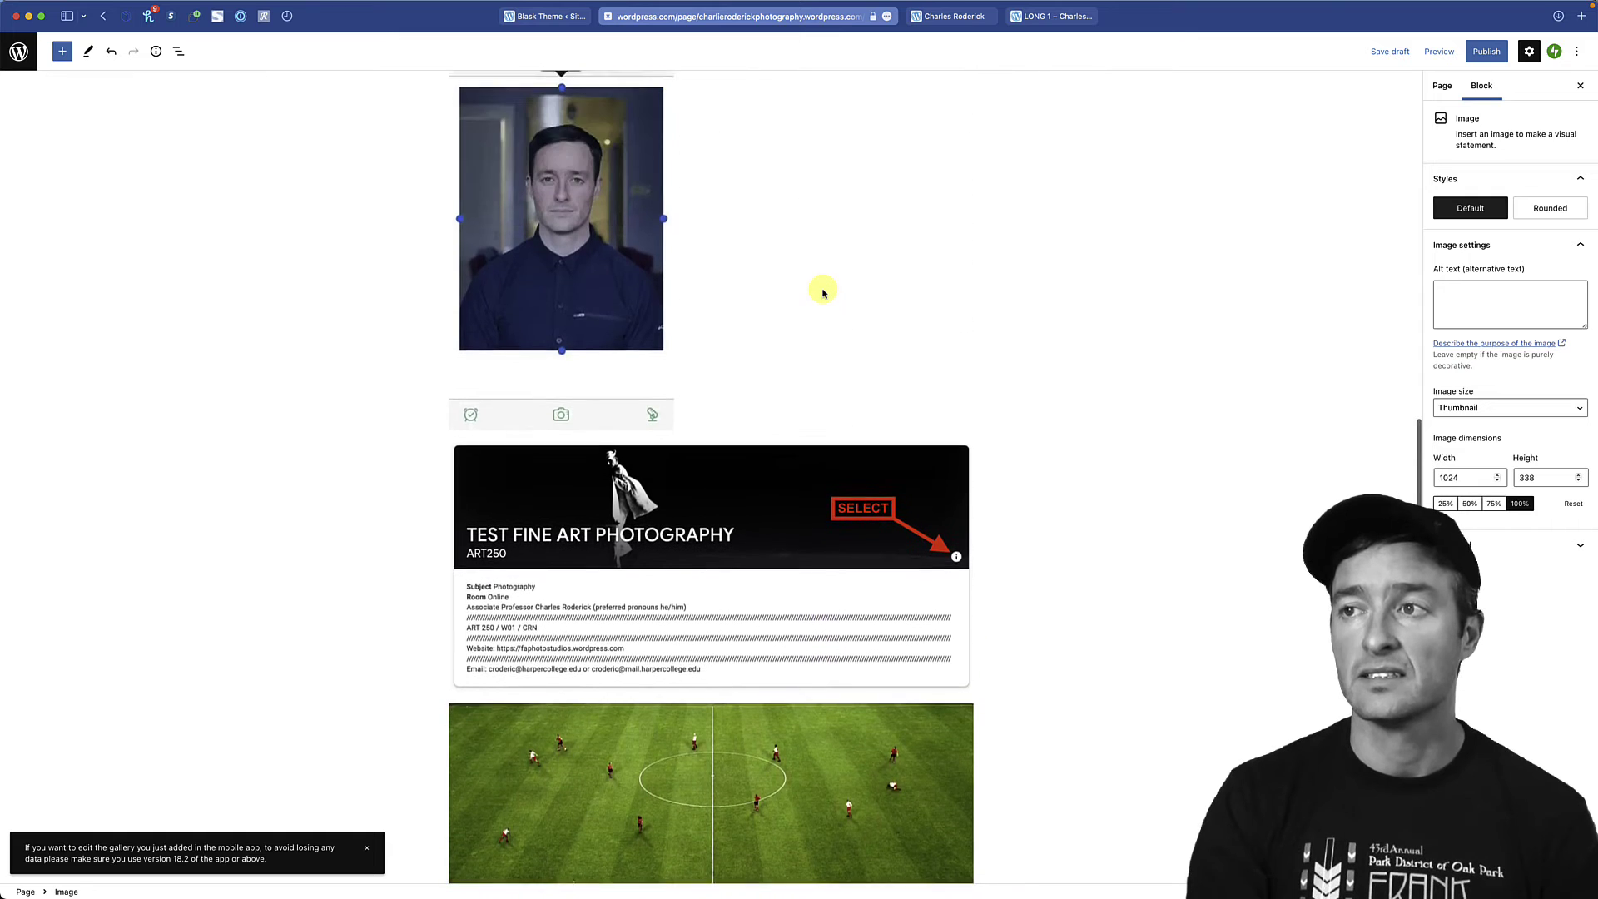
scroll(823, 291, up, 15)
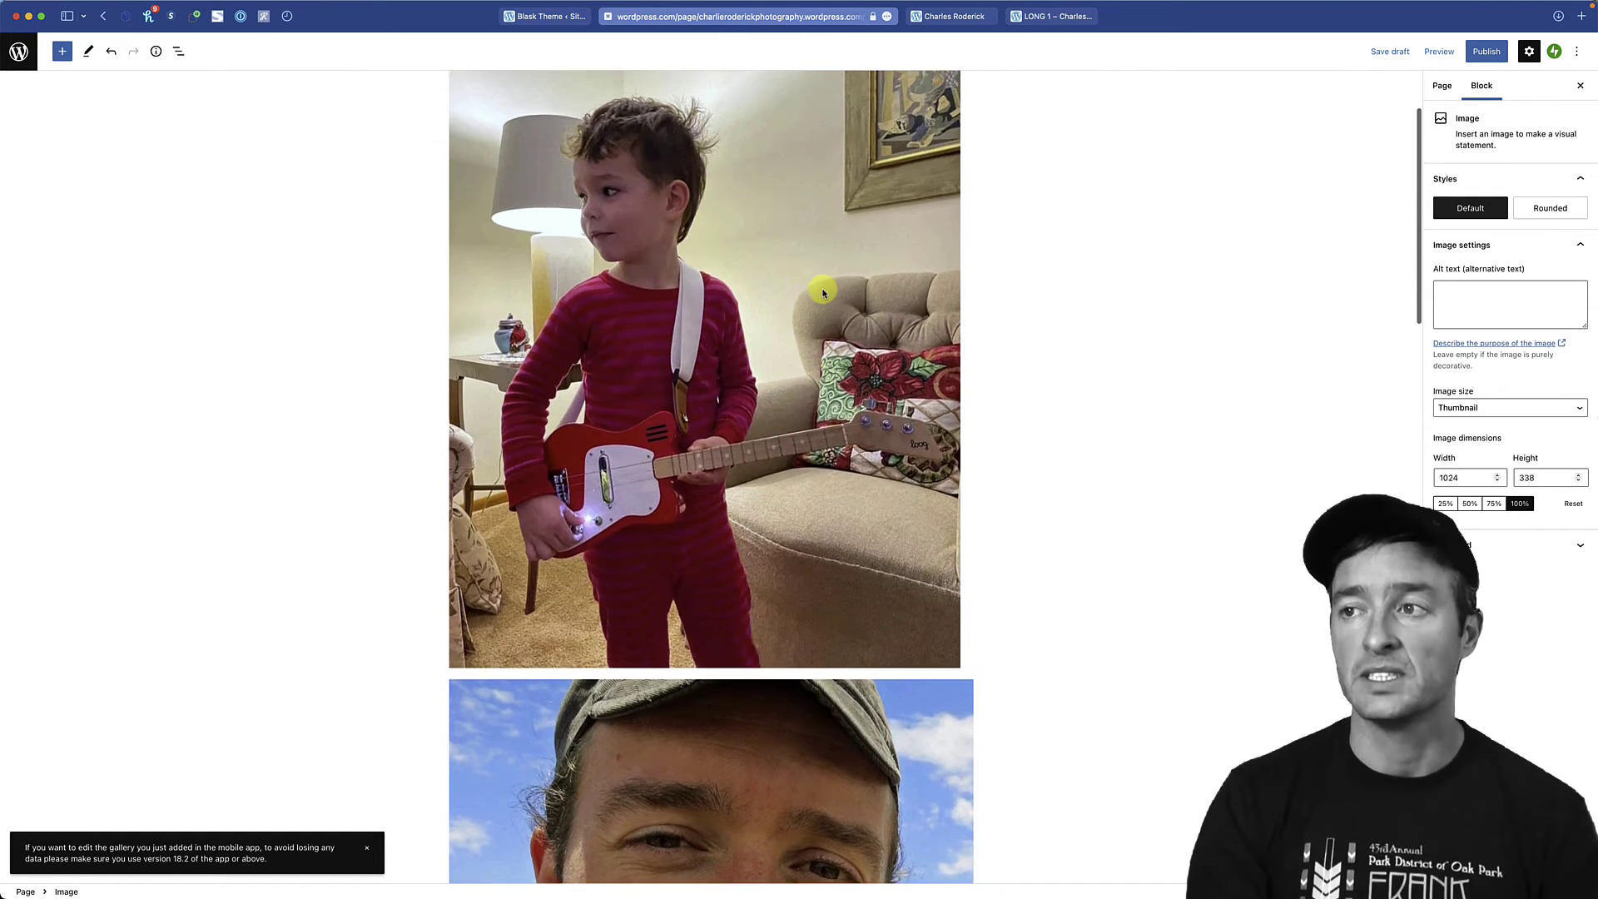
scroll(823, 291, up, 2)
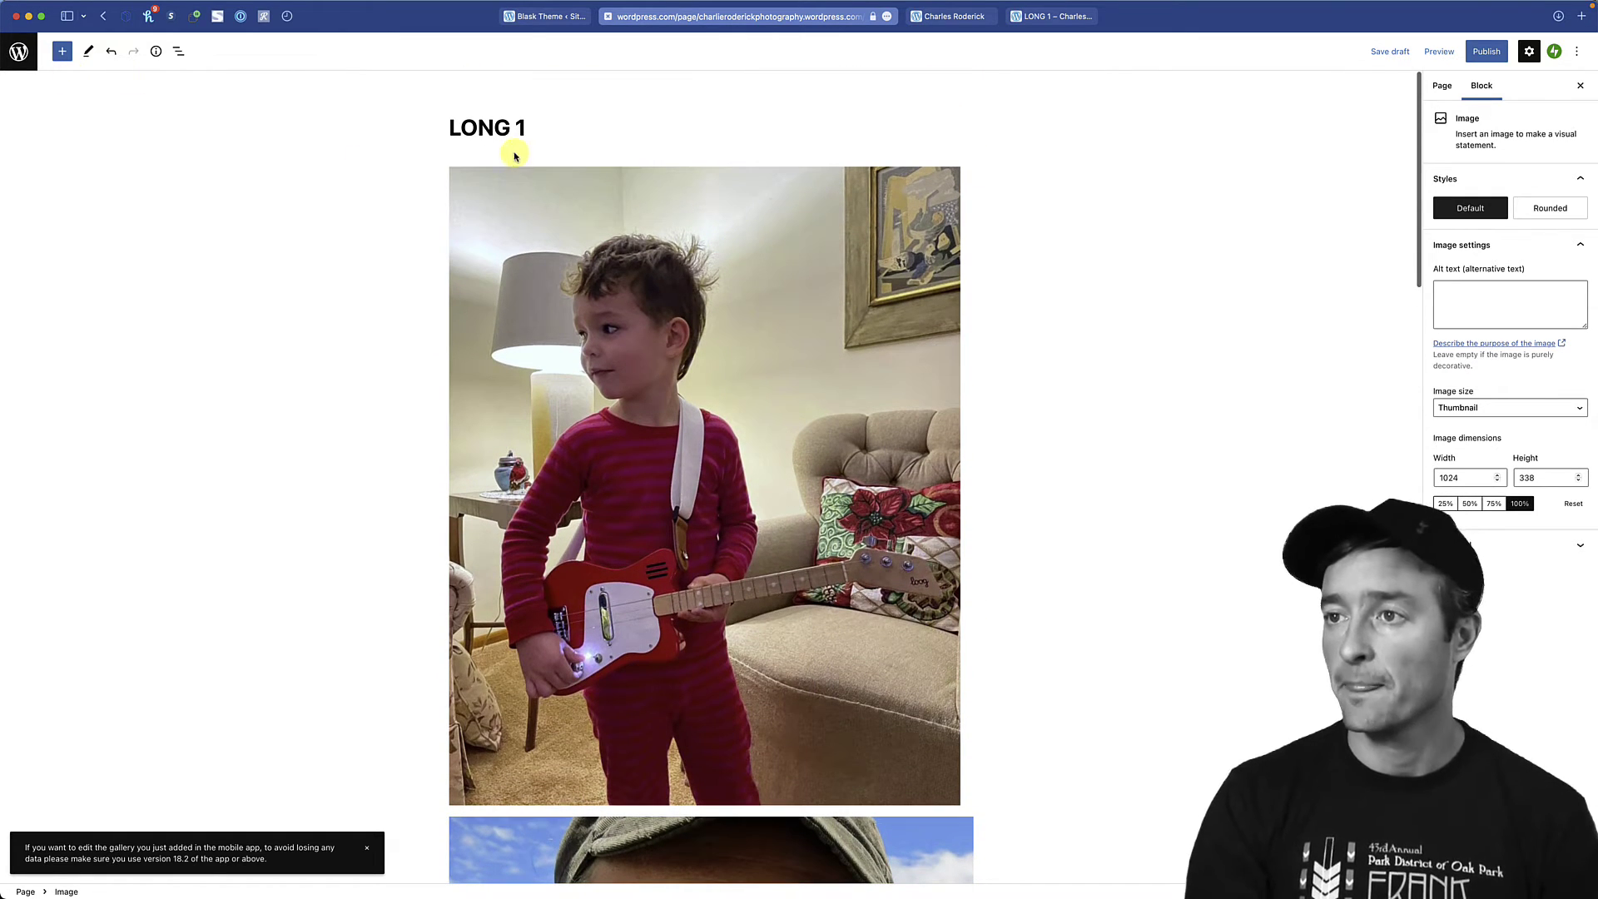
click(535, 254)
click(464, 144)
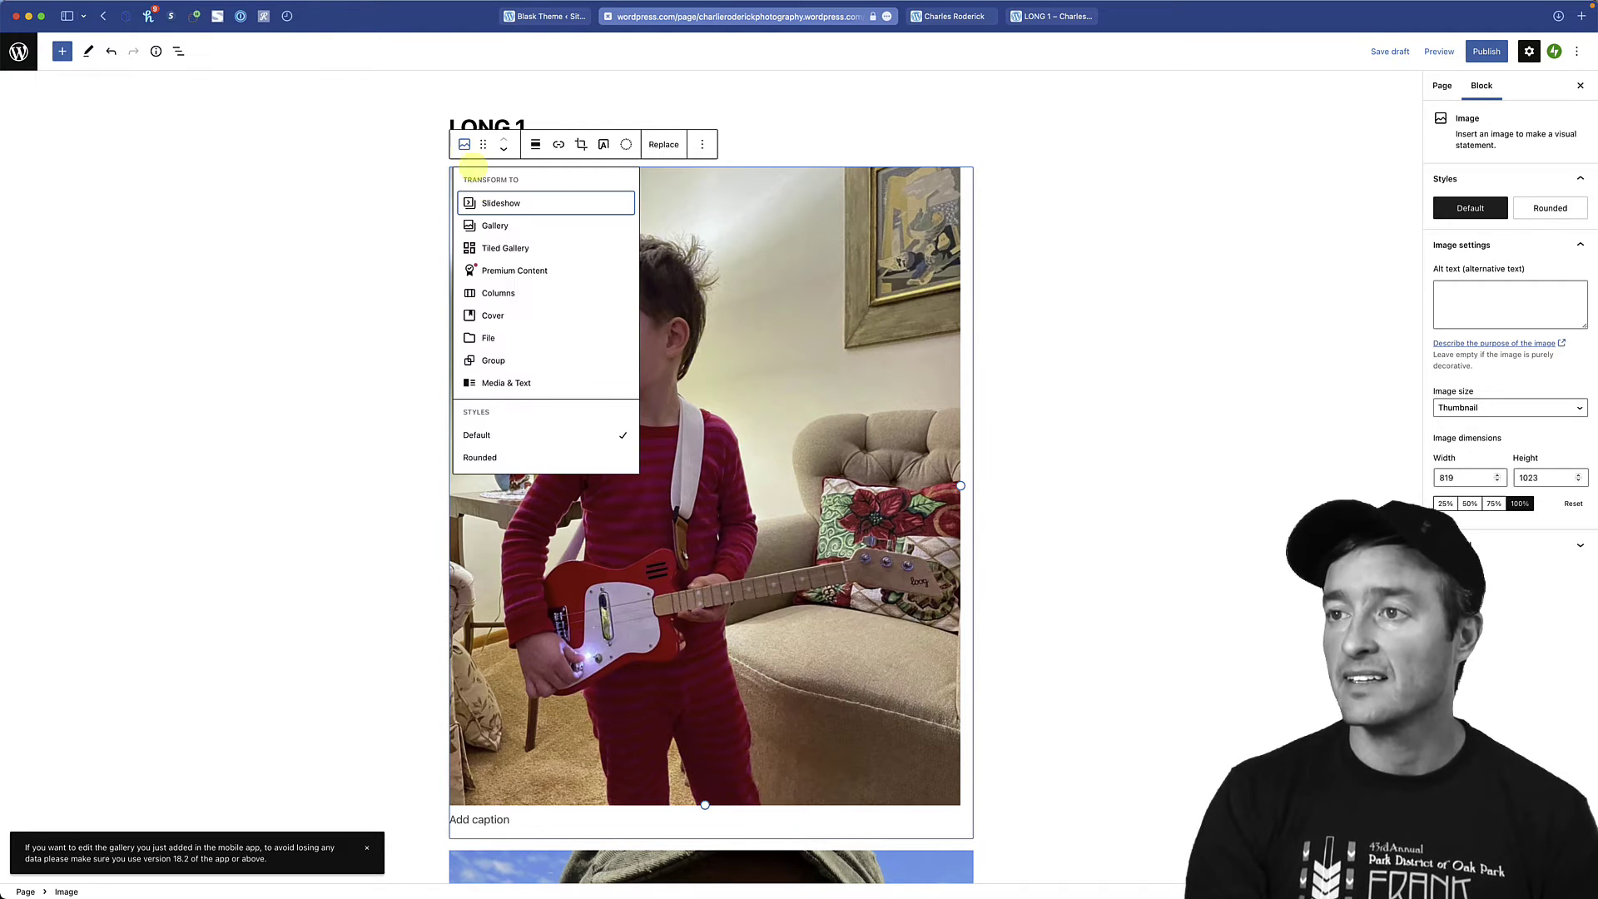
click(502, 248)
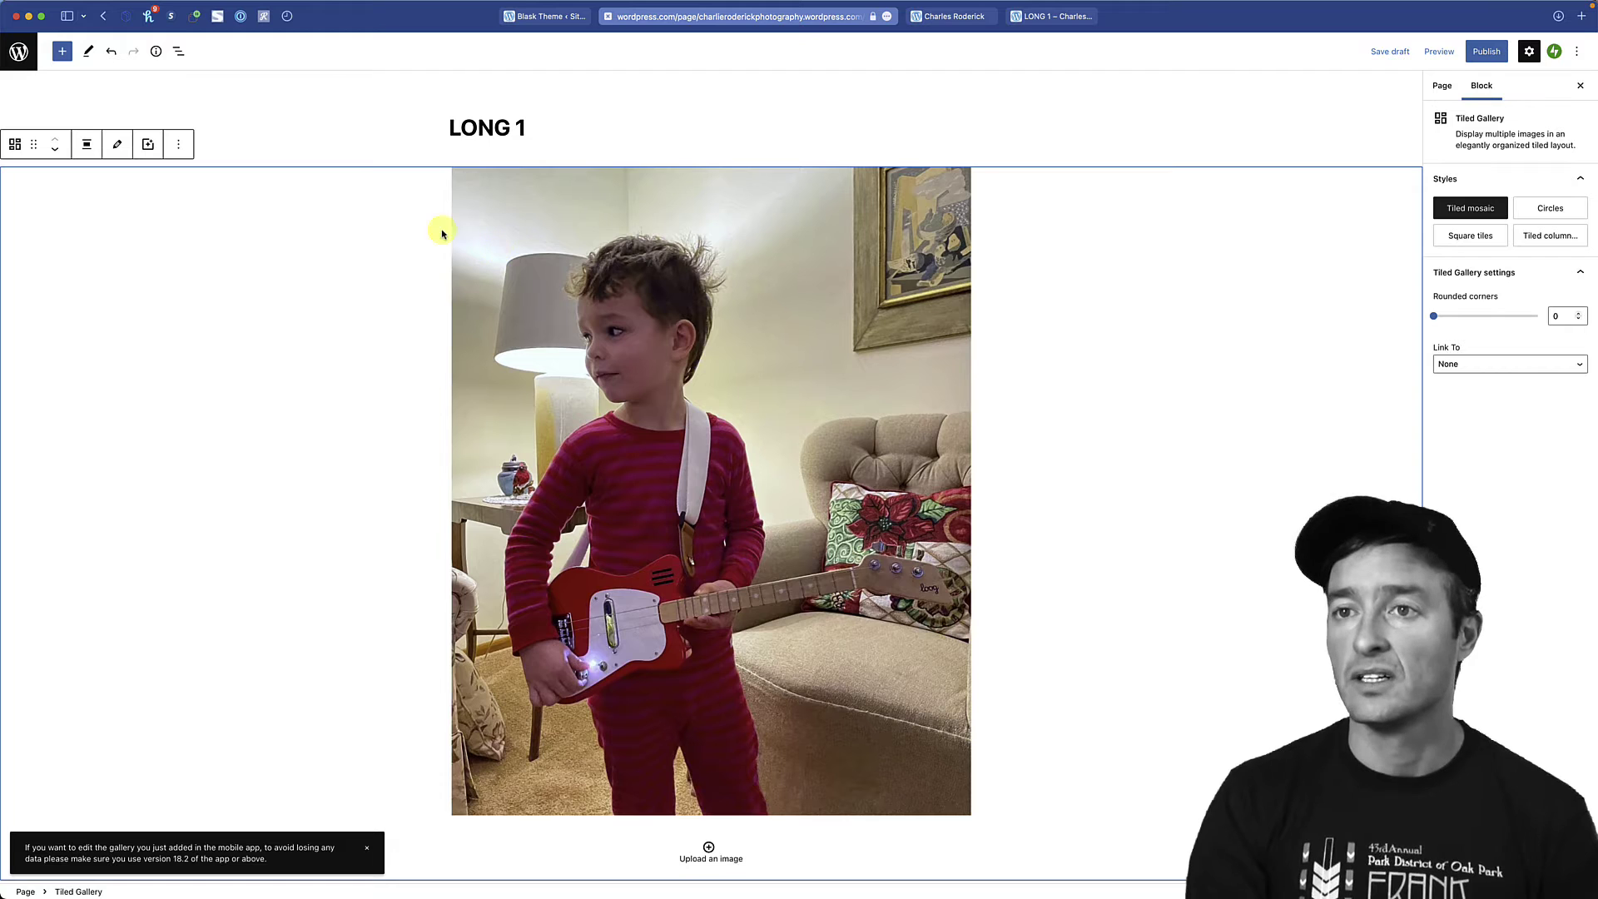
click(17, 147)
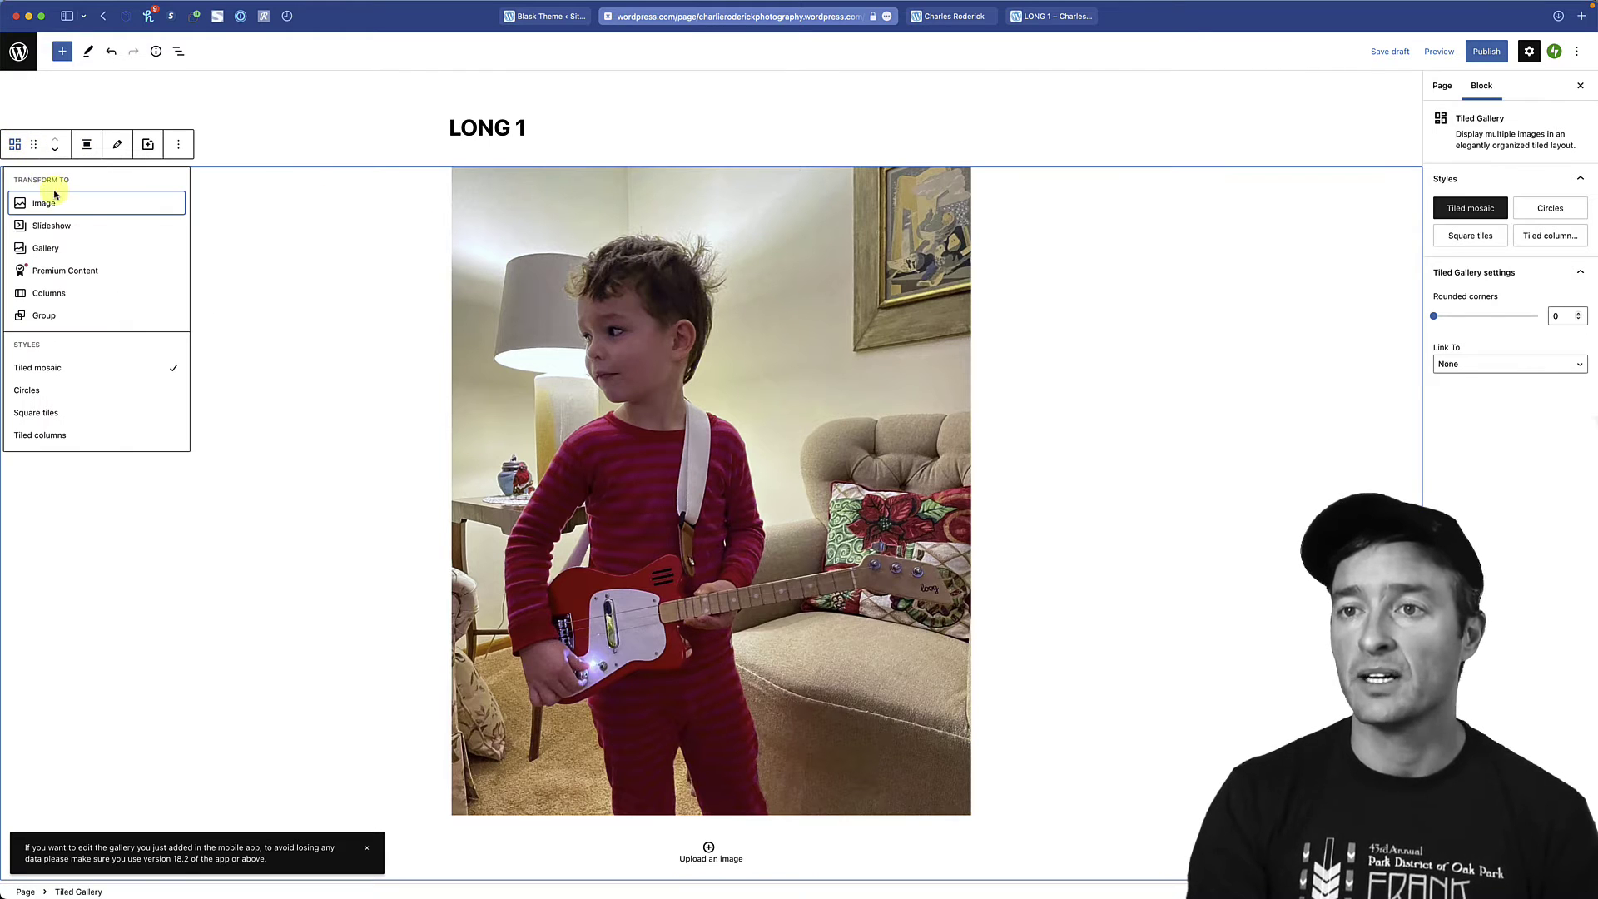
click(28, 390)
scroll(787, 391, down, 4)
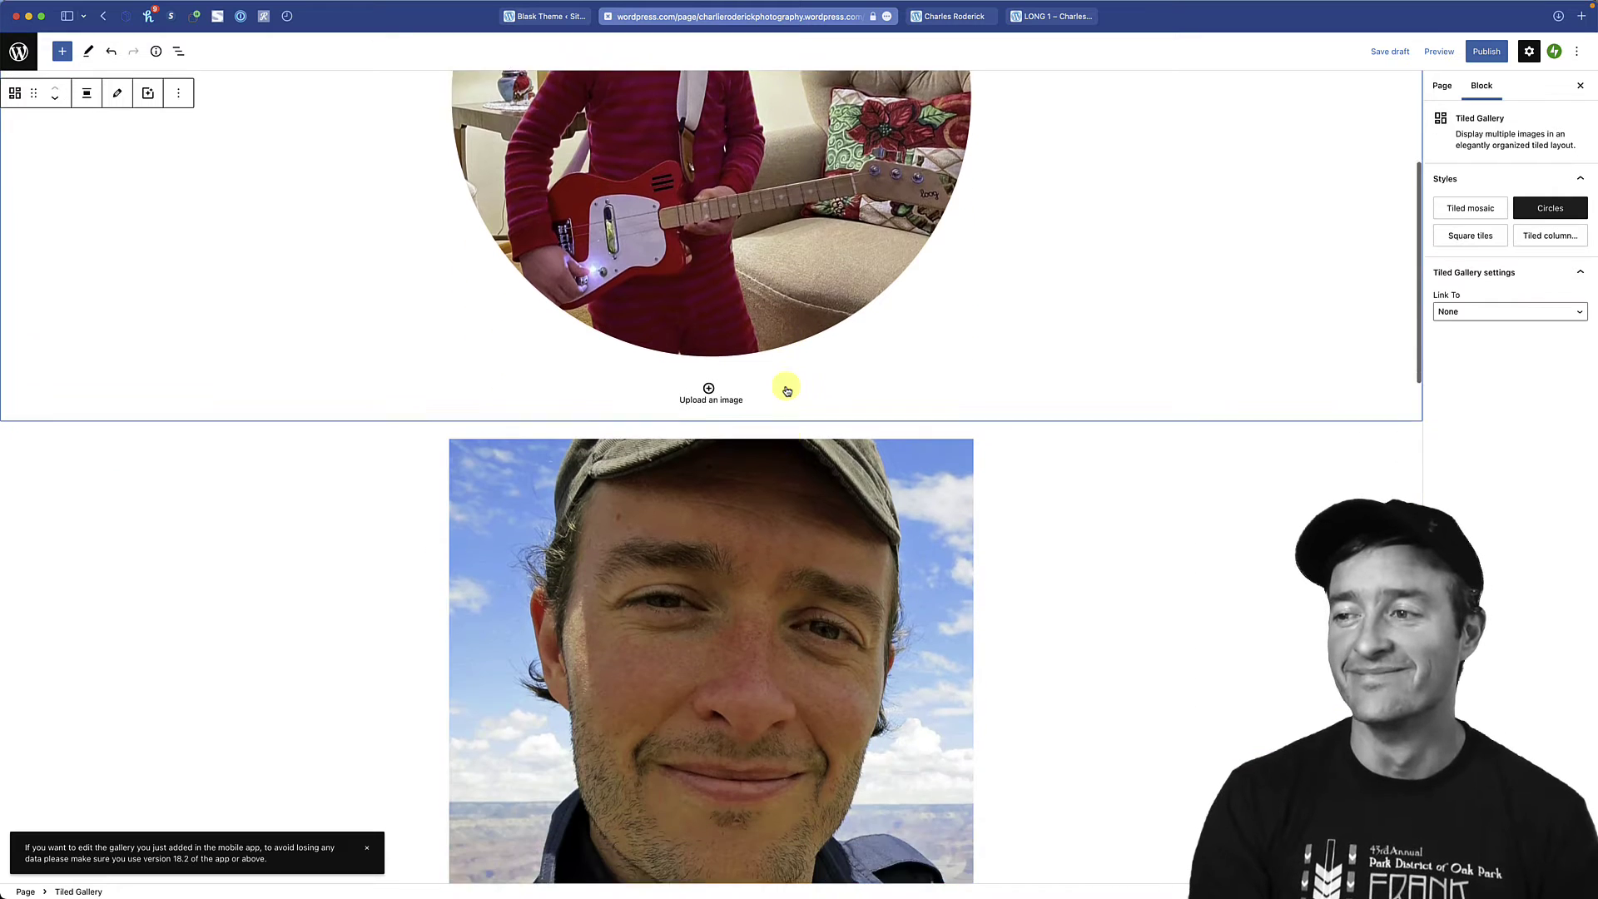
scroll(786, 390, down, 2)
scroll(786, 388, up, 10)
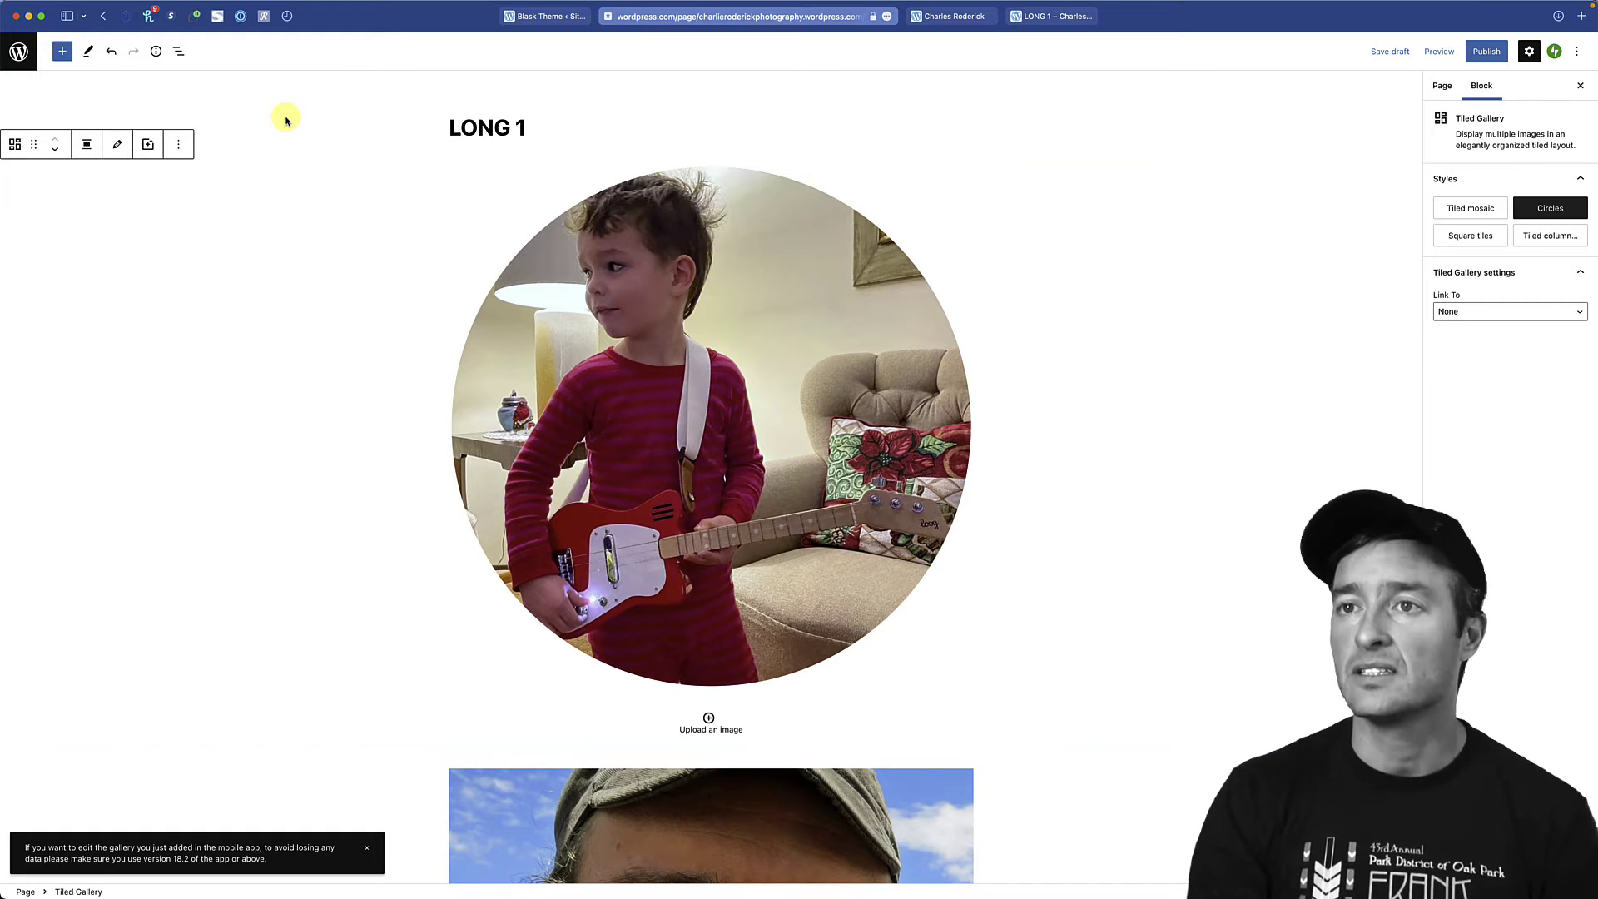
click(110, 52)
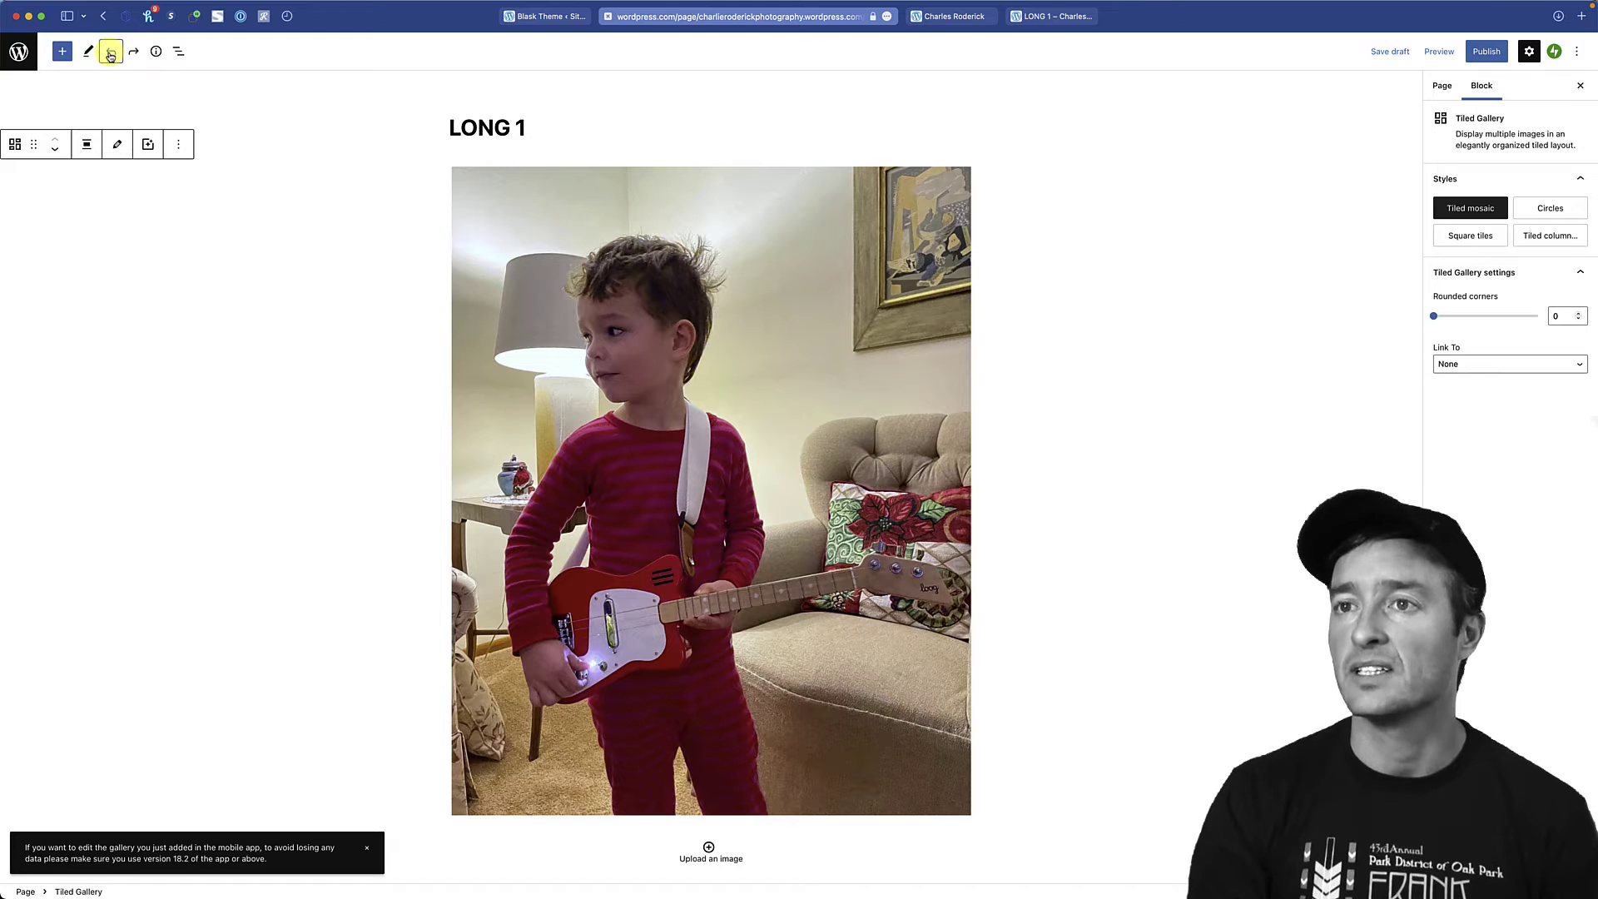
- Insert banner, grocery aisle, crowd, soccer field, guitar, cap selfie and suited portrait into the tiled gallery
click(110, 52)
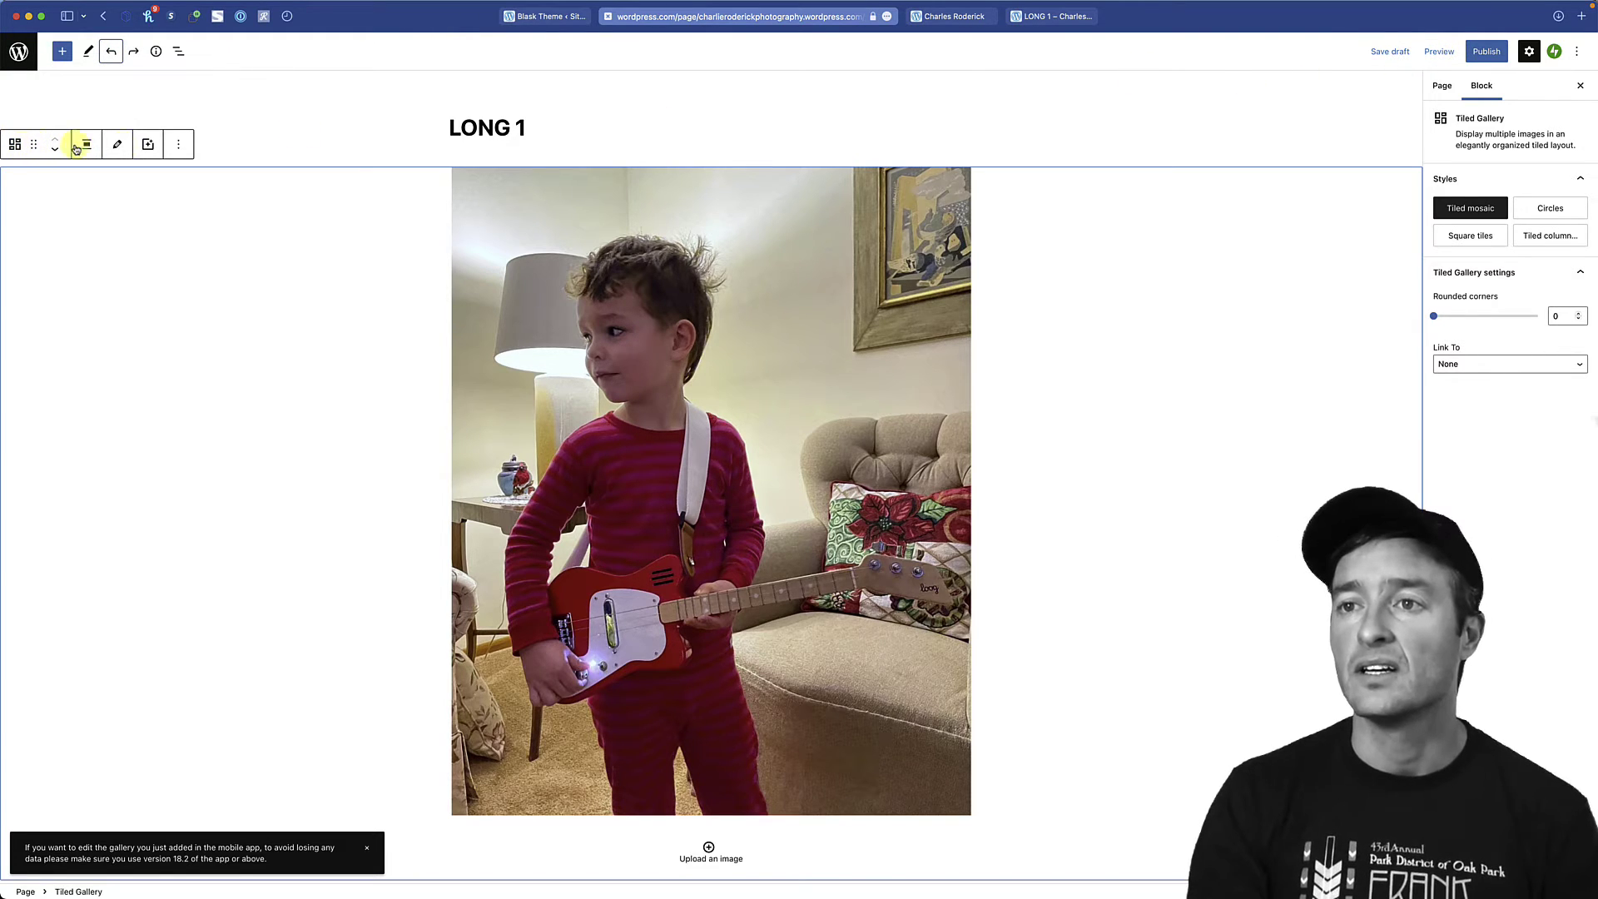
click(118, 148)
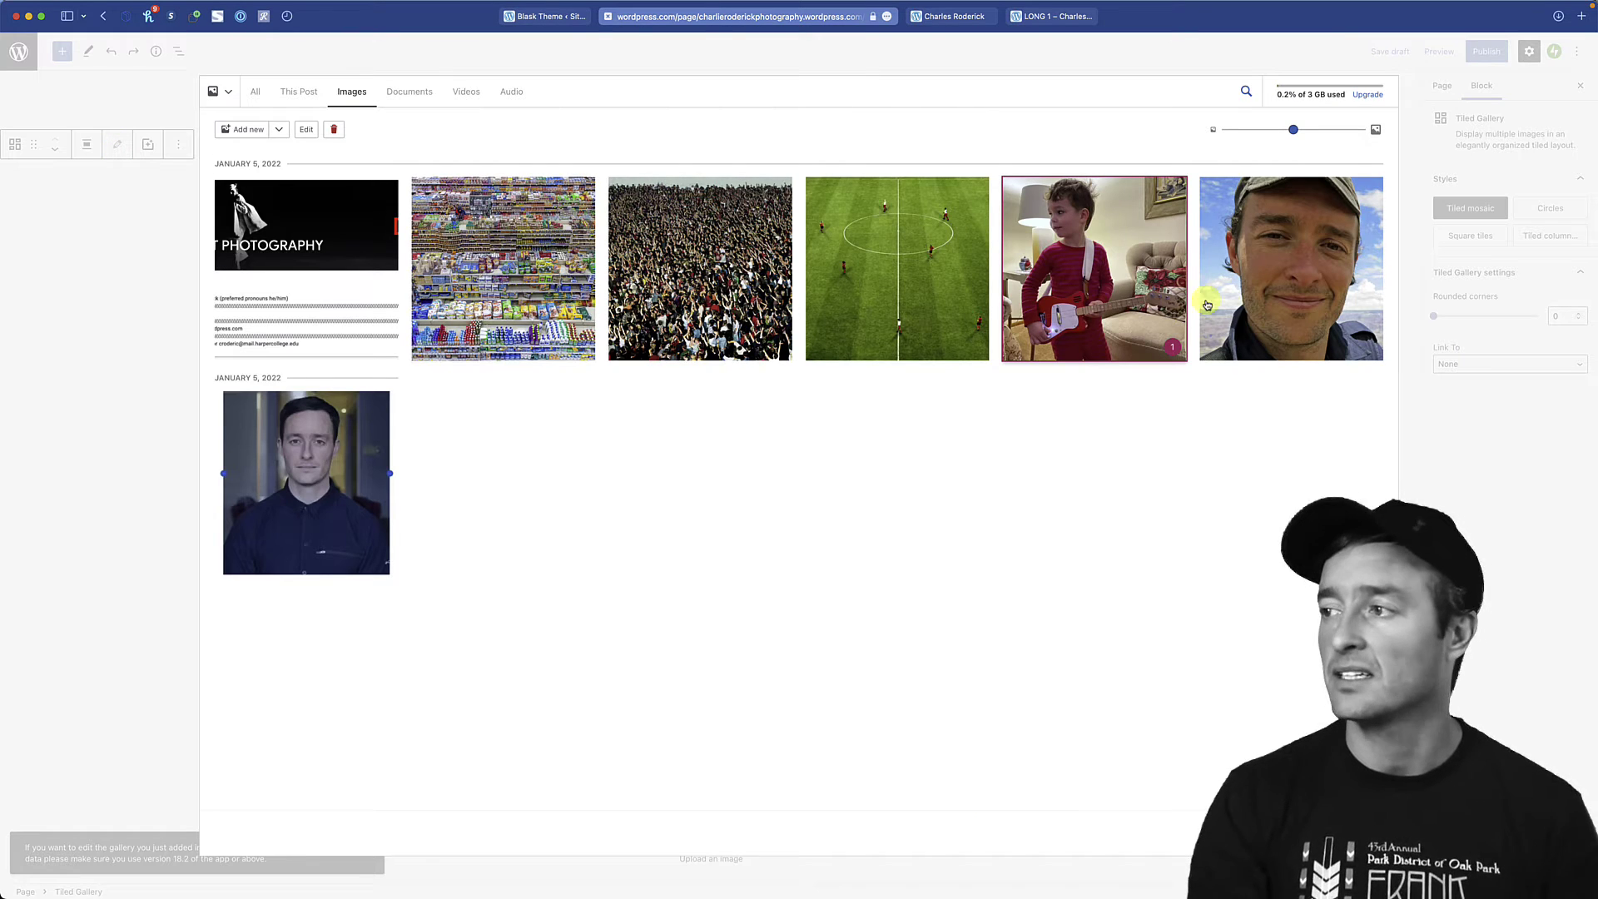
click(316, 291)
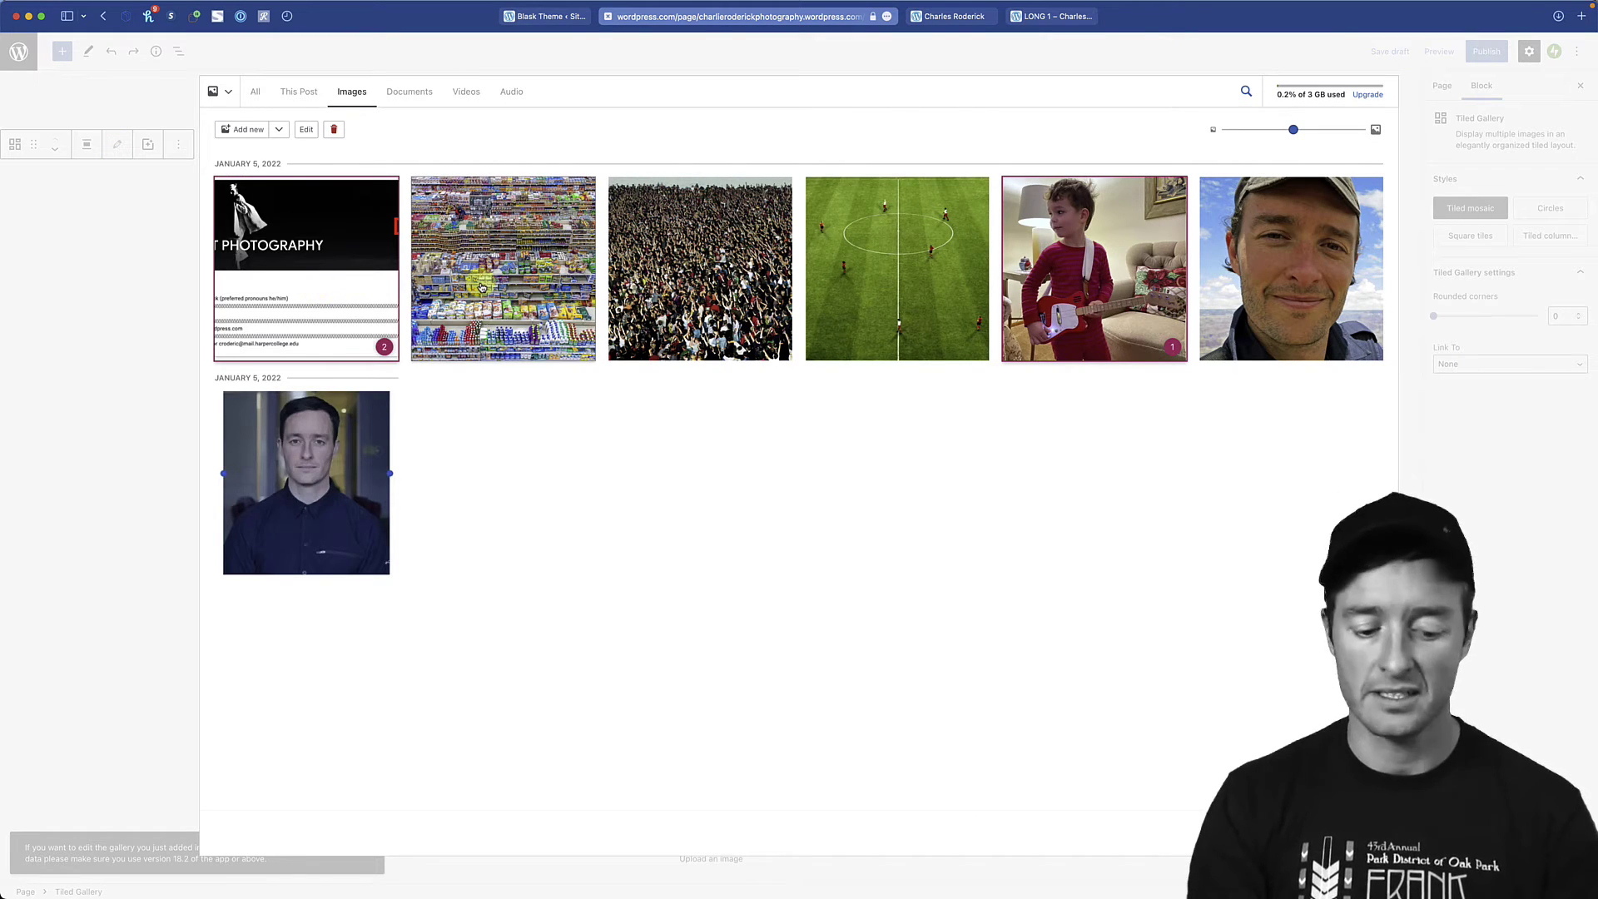
click(532, 287)
click(689, 287)
click(855, 288)
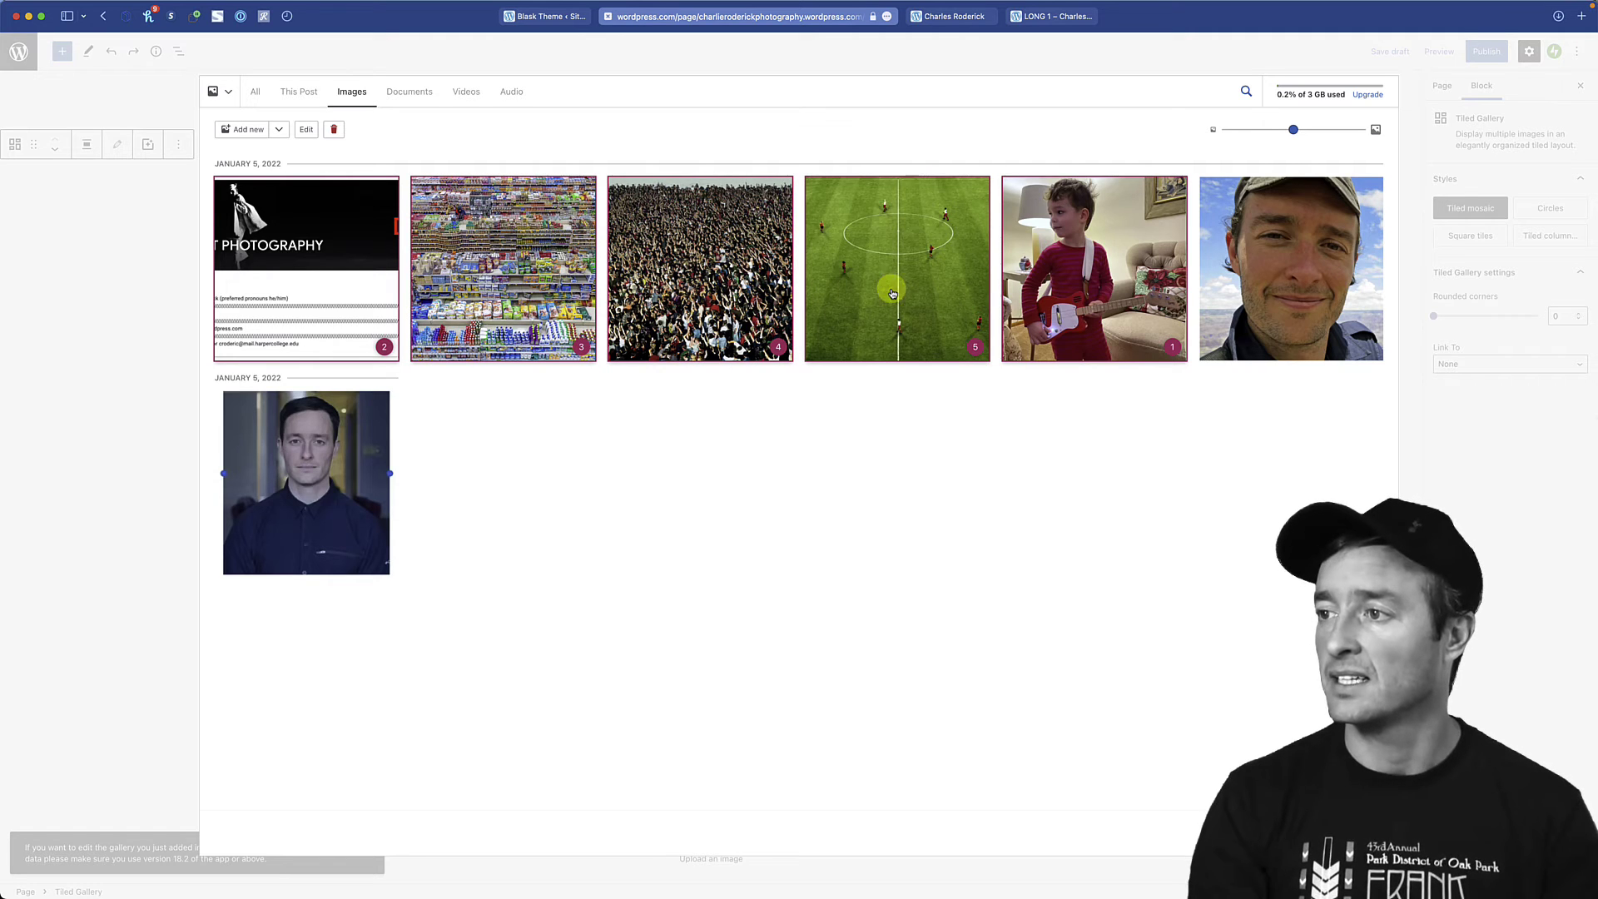
click(1053, 295)
click(1053, 296)
click(1272, 314)
click(348, 476)
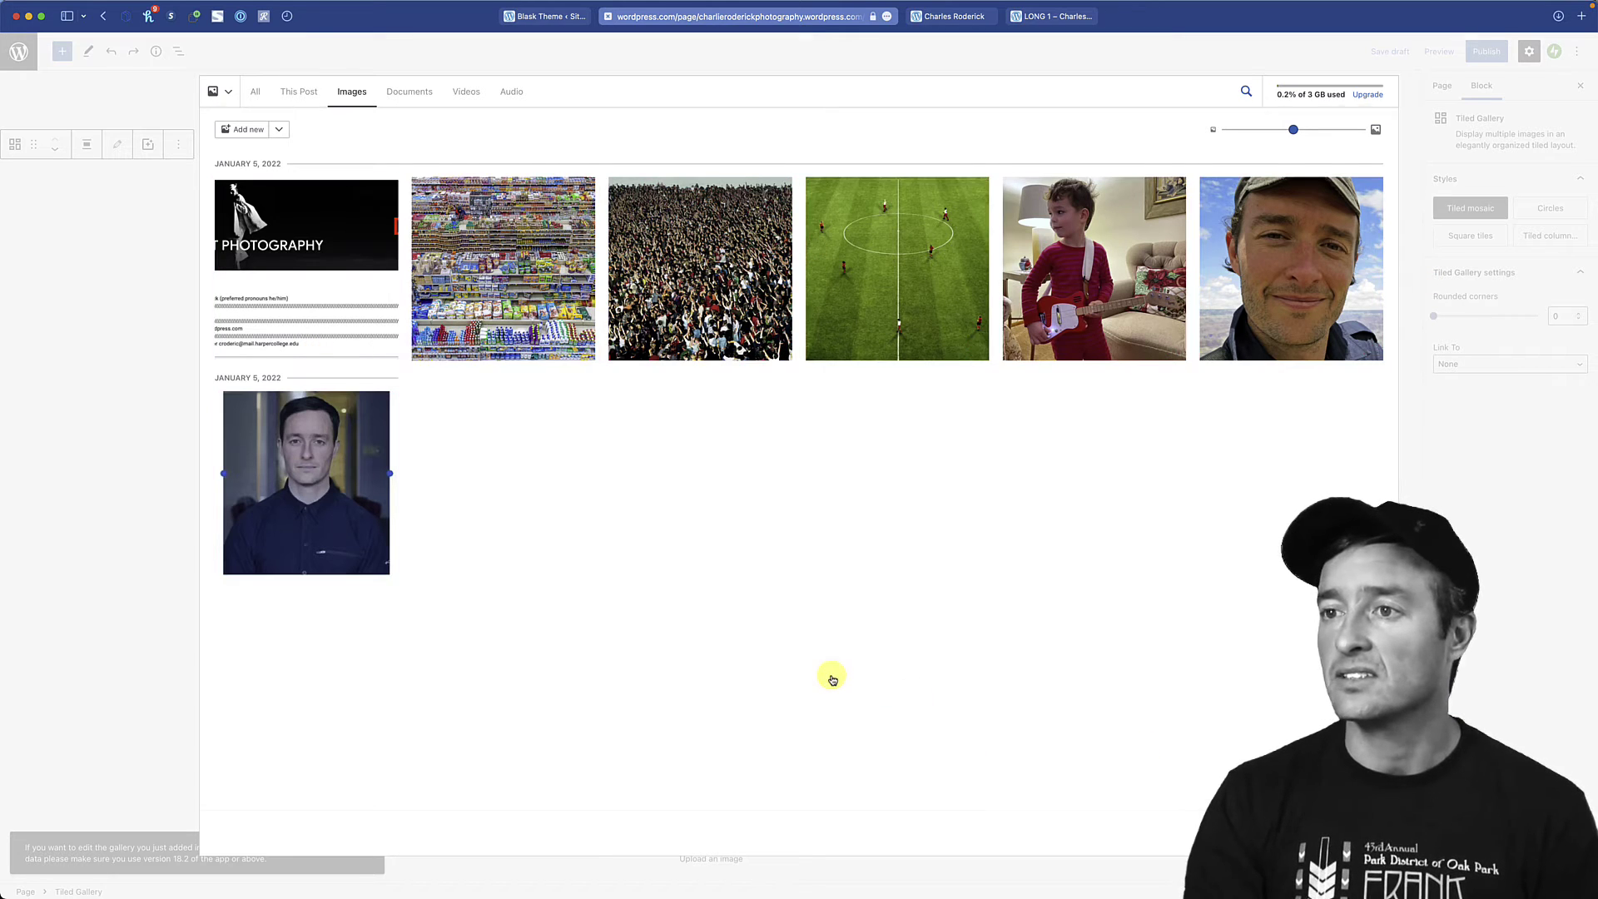
key(Return)
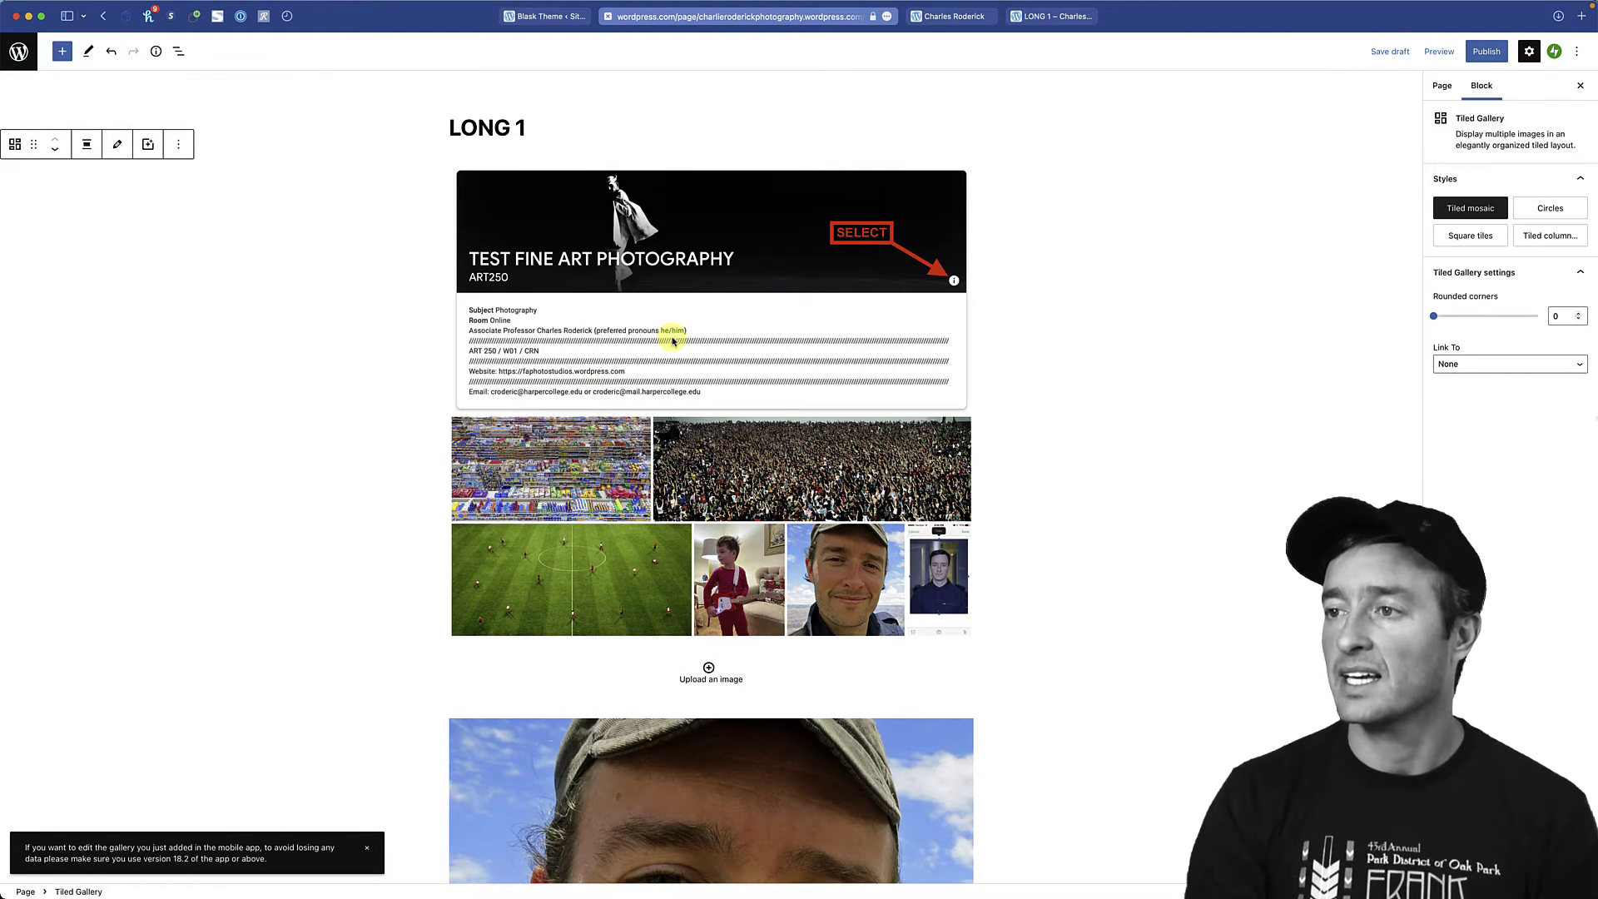
- Check each of the seven images inside the tiled gallery
click(671, 341)
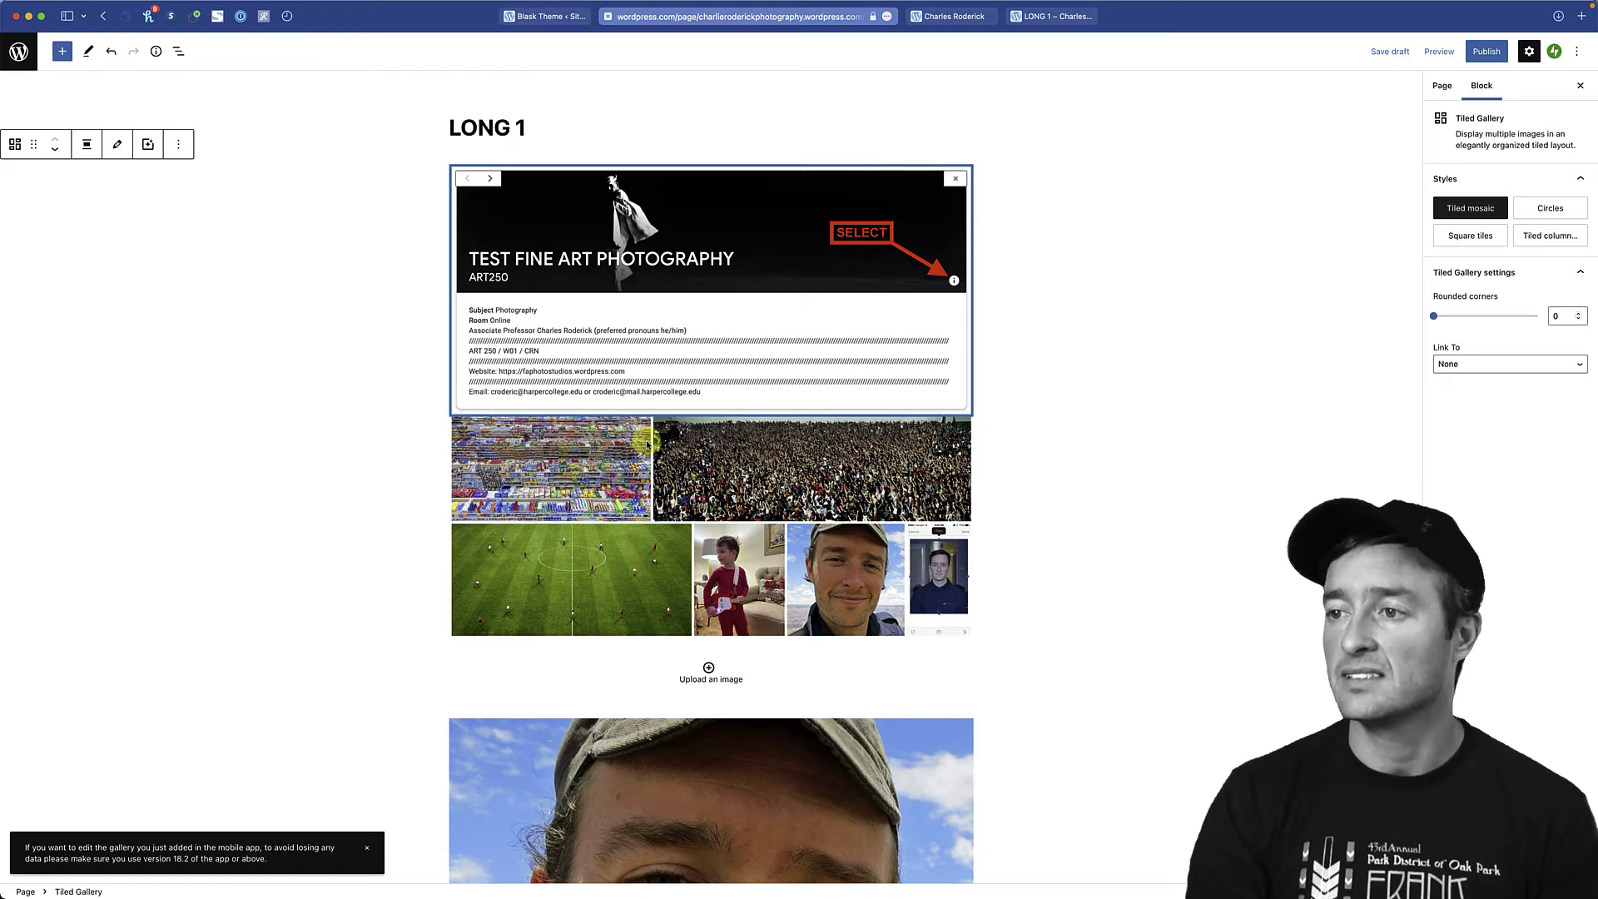
click(614, 578)
click(741, 575)
click(870, 579)
click(614, 160)
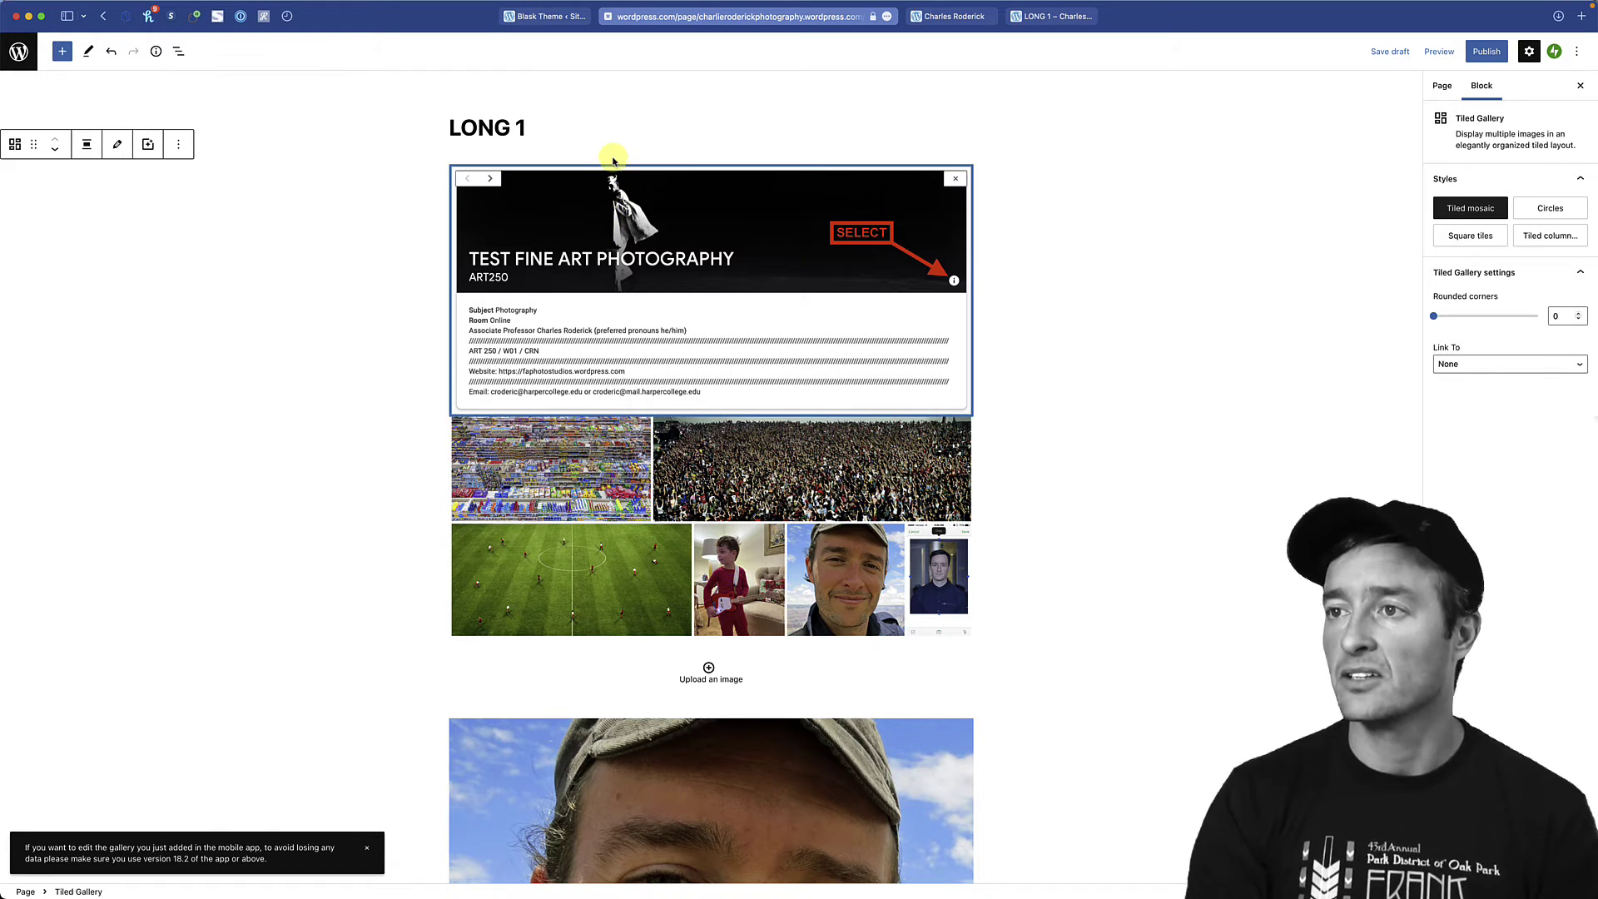
click(614, 160)
click(659, 468)
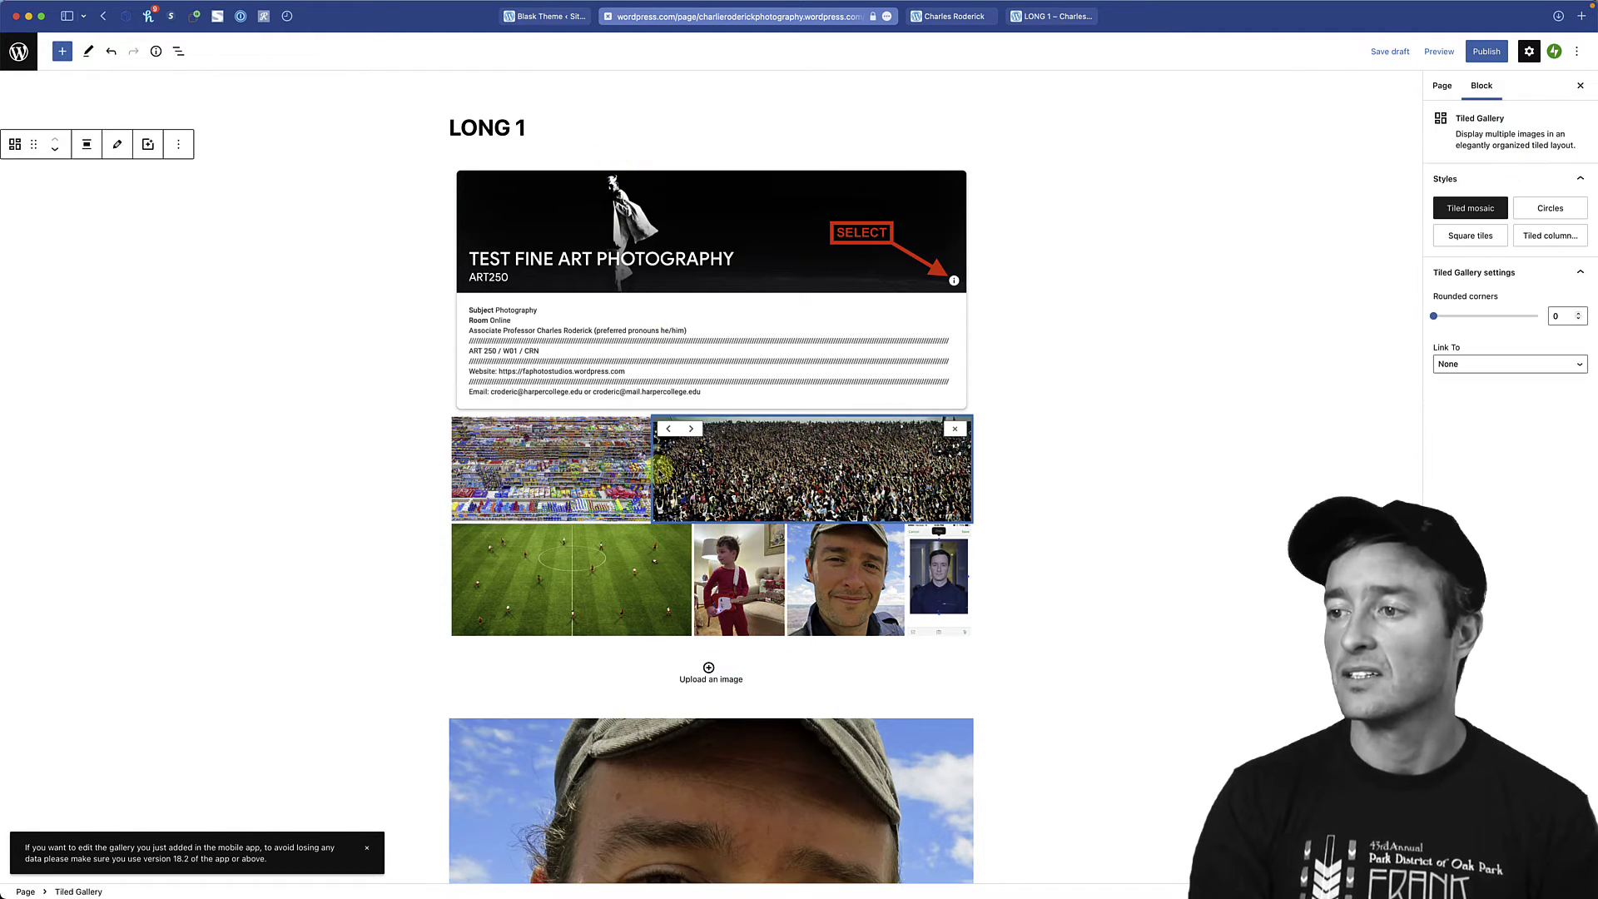
click(573, 497)
click(570, 562)
click(750, 580)
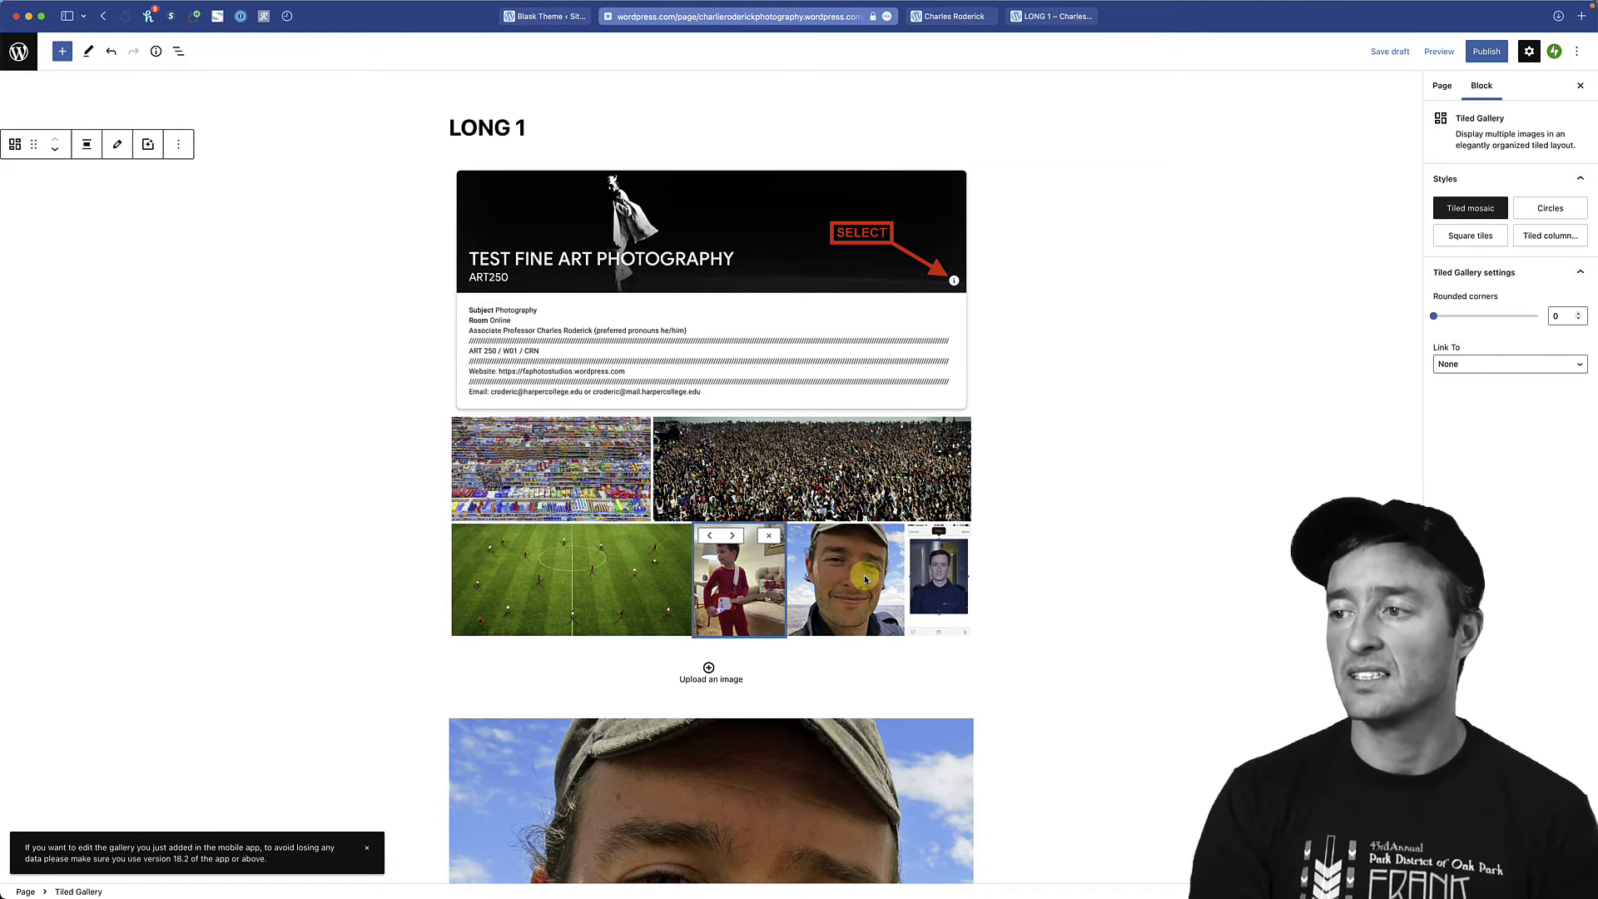
click(858, 575)
click(936, 569)
- Delete the standalone large selfie and suited portrait Image blocks below the gallery
scroll(1022, 583, down, 5)
click(736, 591)
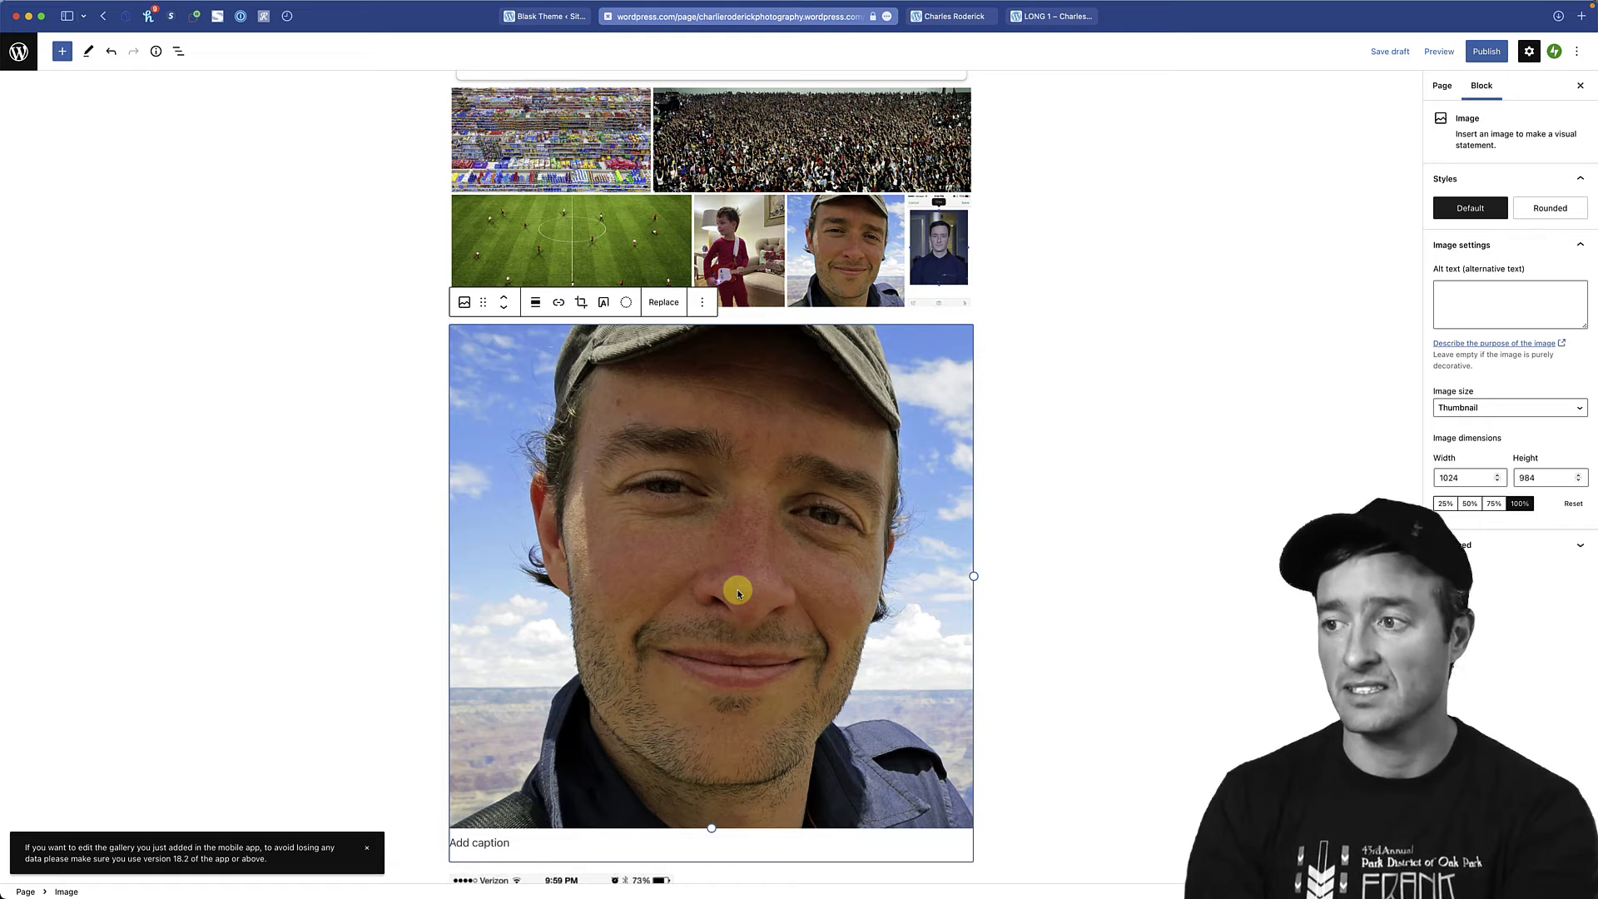
key(BackSpace)
scroll(713, 596, down, 2)
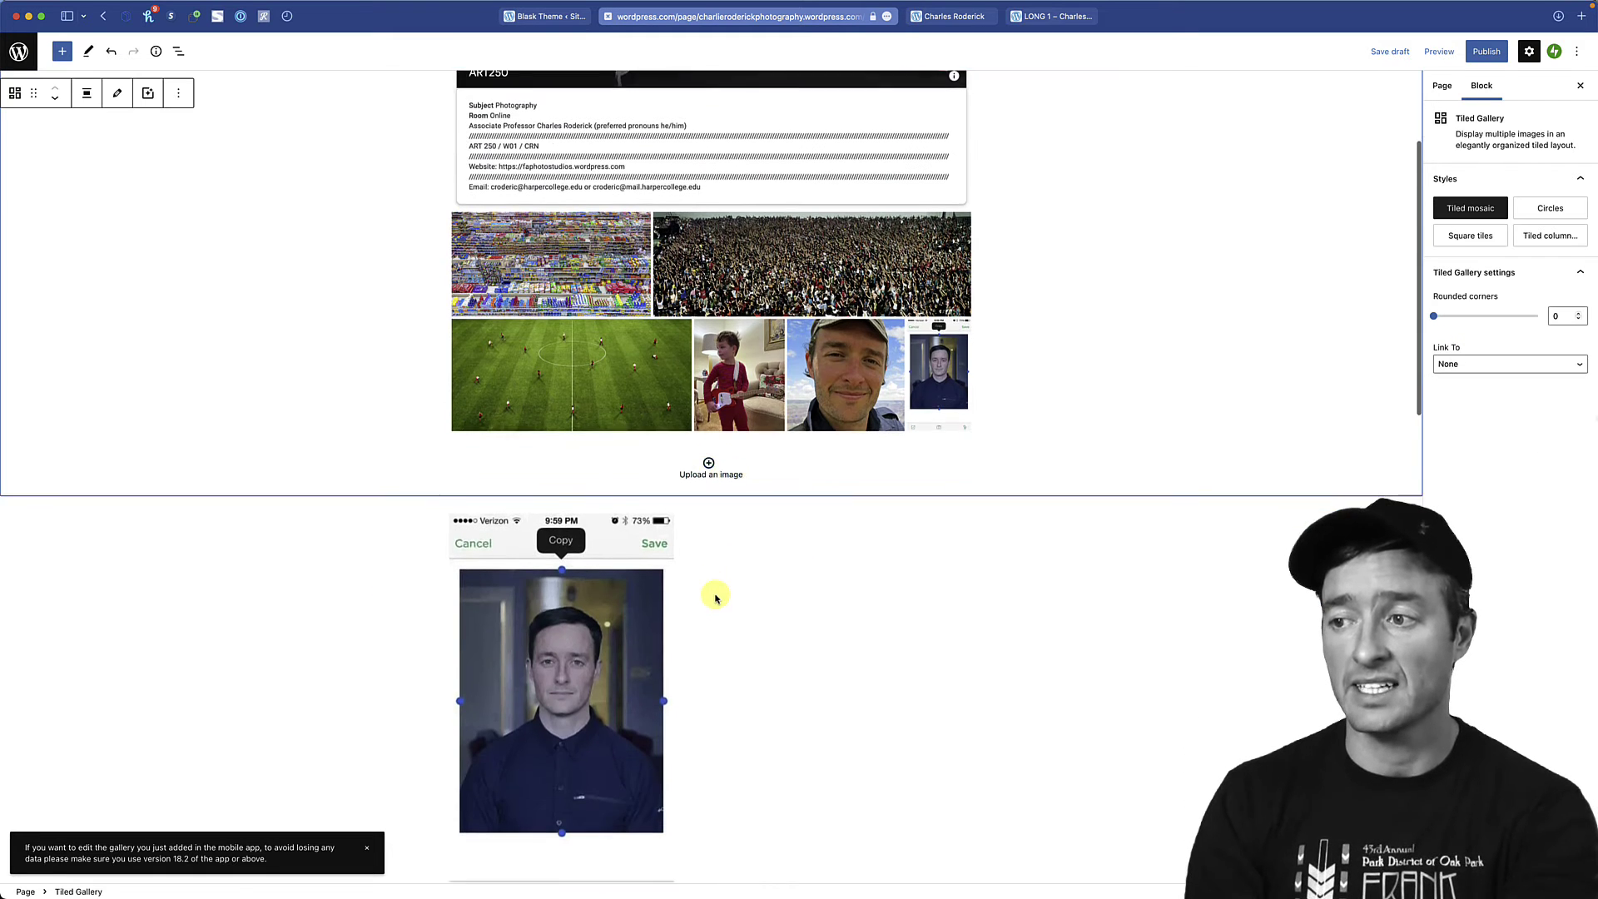
click(573, 678)
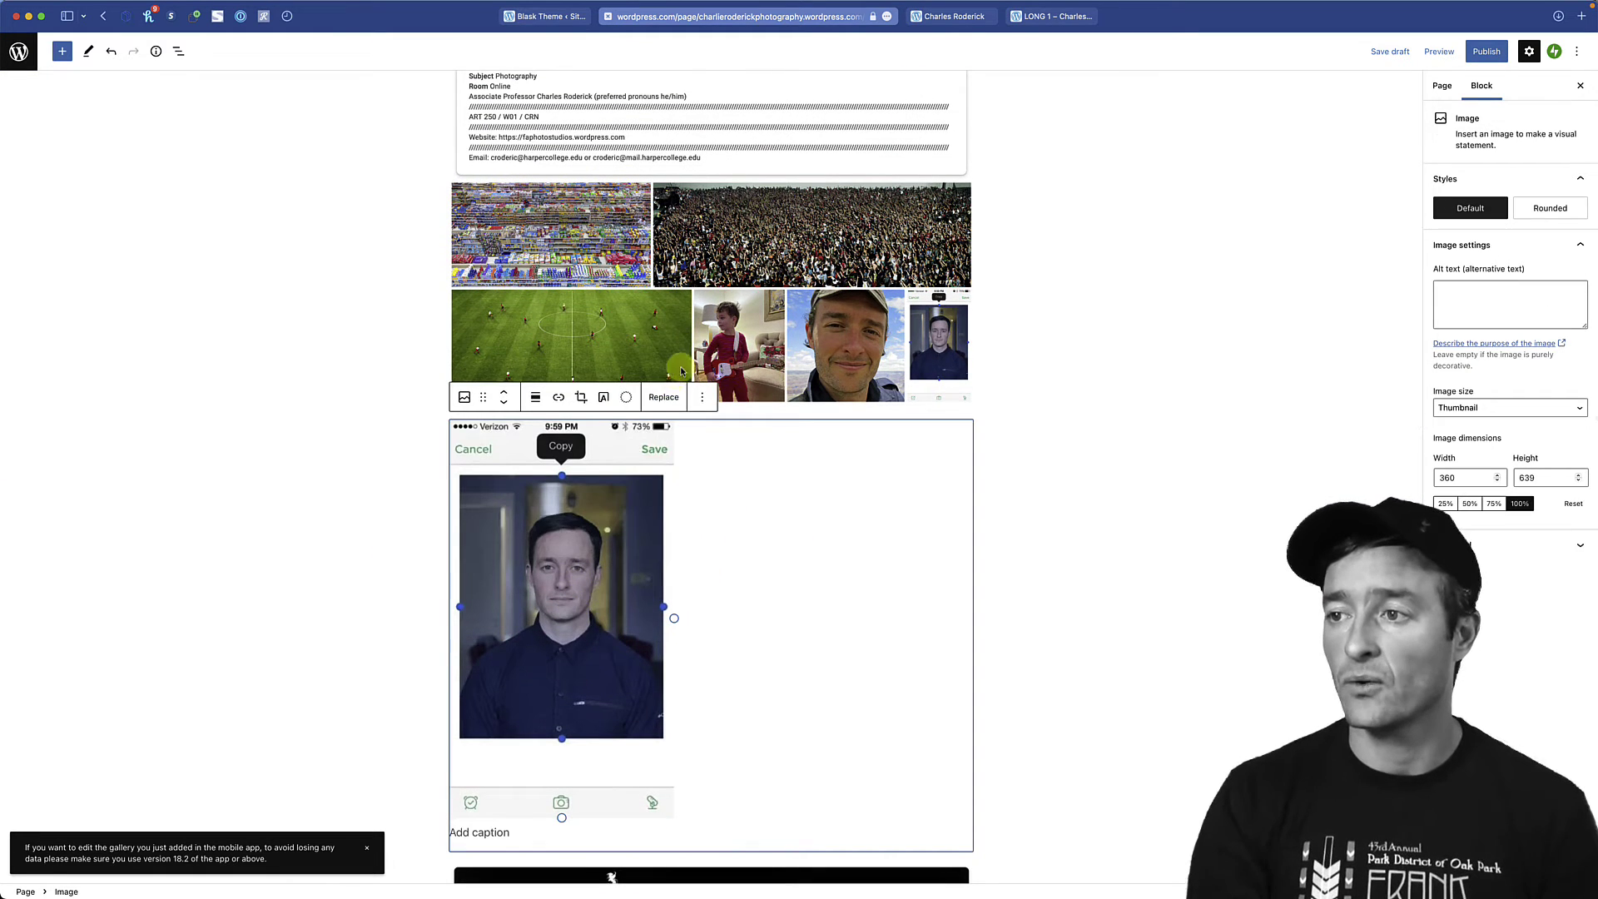
click(704, 398)
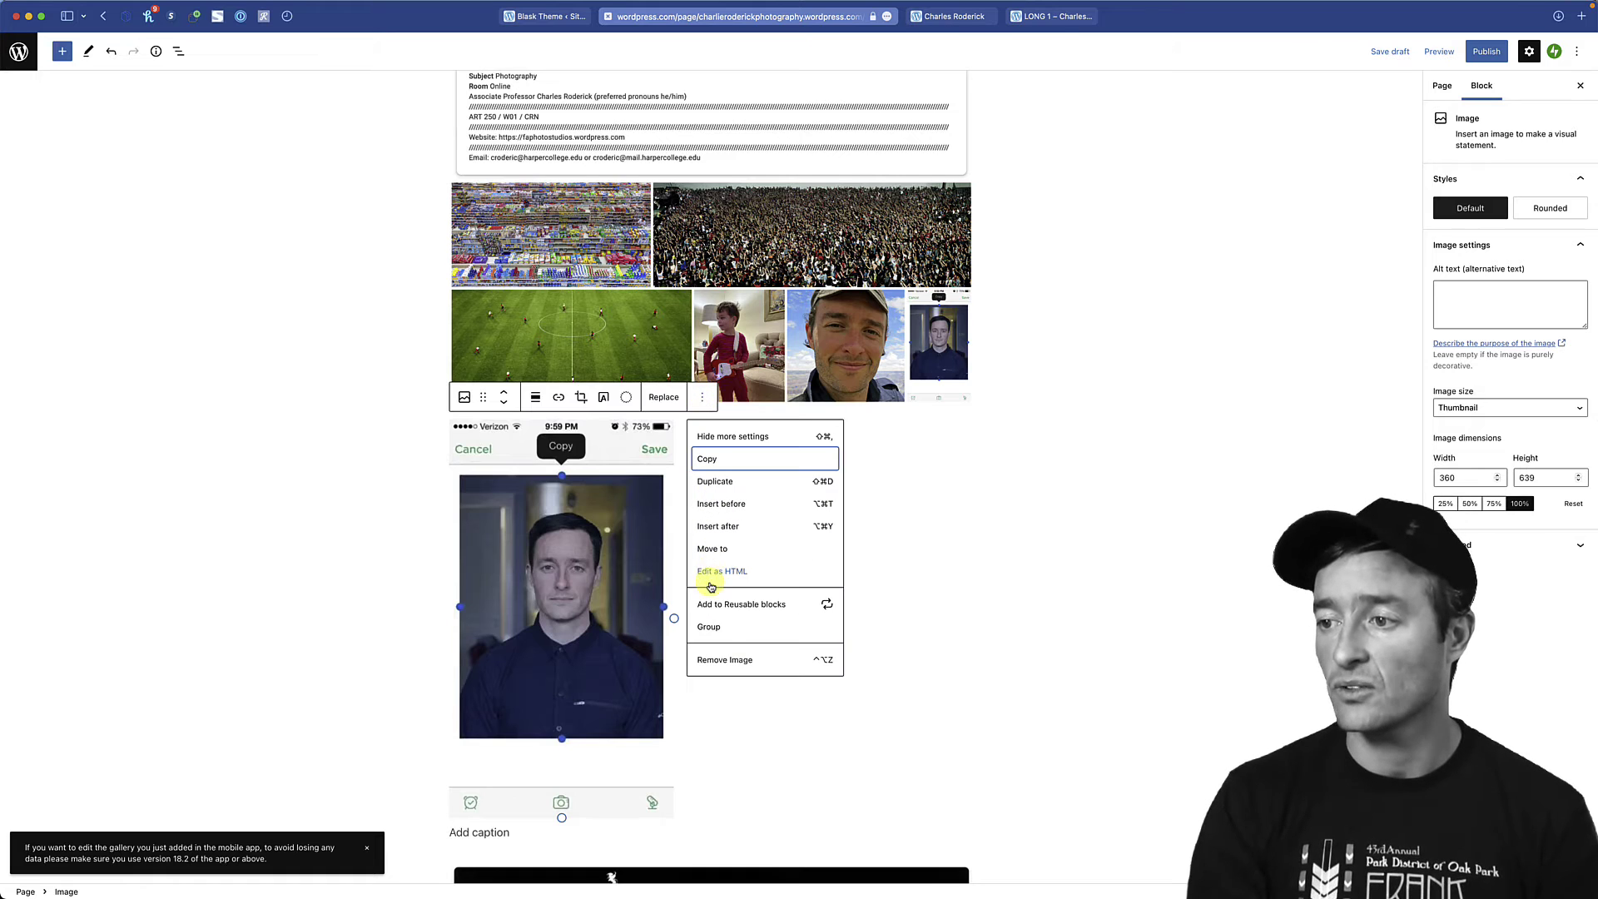
click(725, 659)
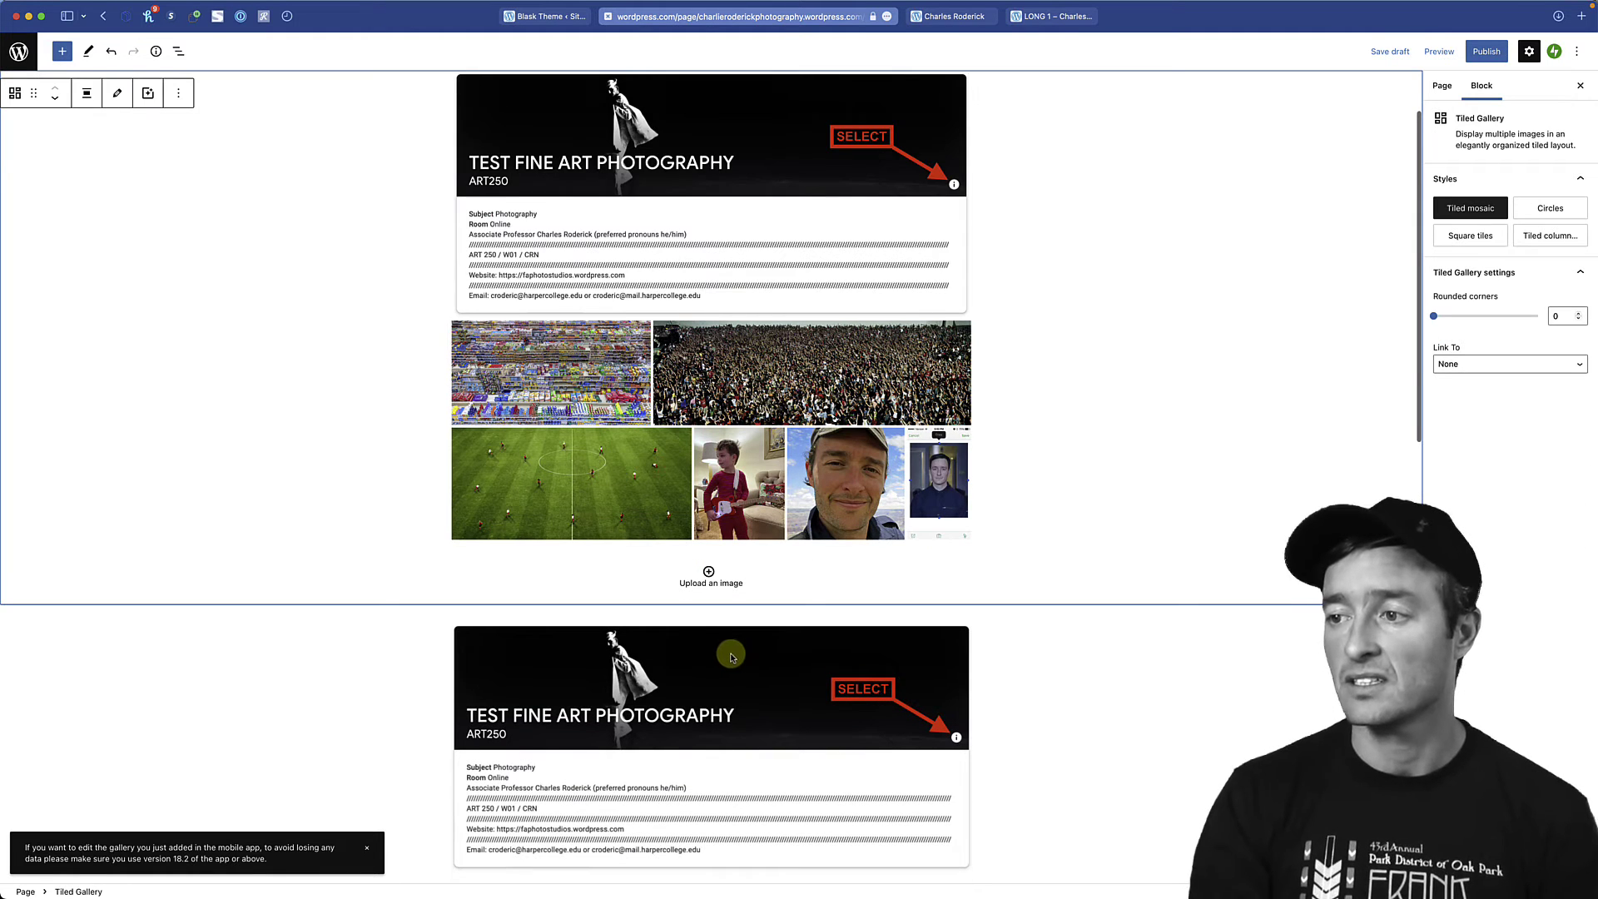
- Delete the remaining course banner, soccer field, grocery aisle and crowd Image blocks
scroll(731, 657, down, 3)
click(706, 617)
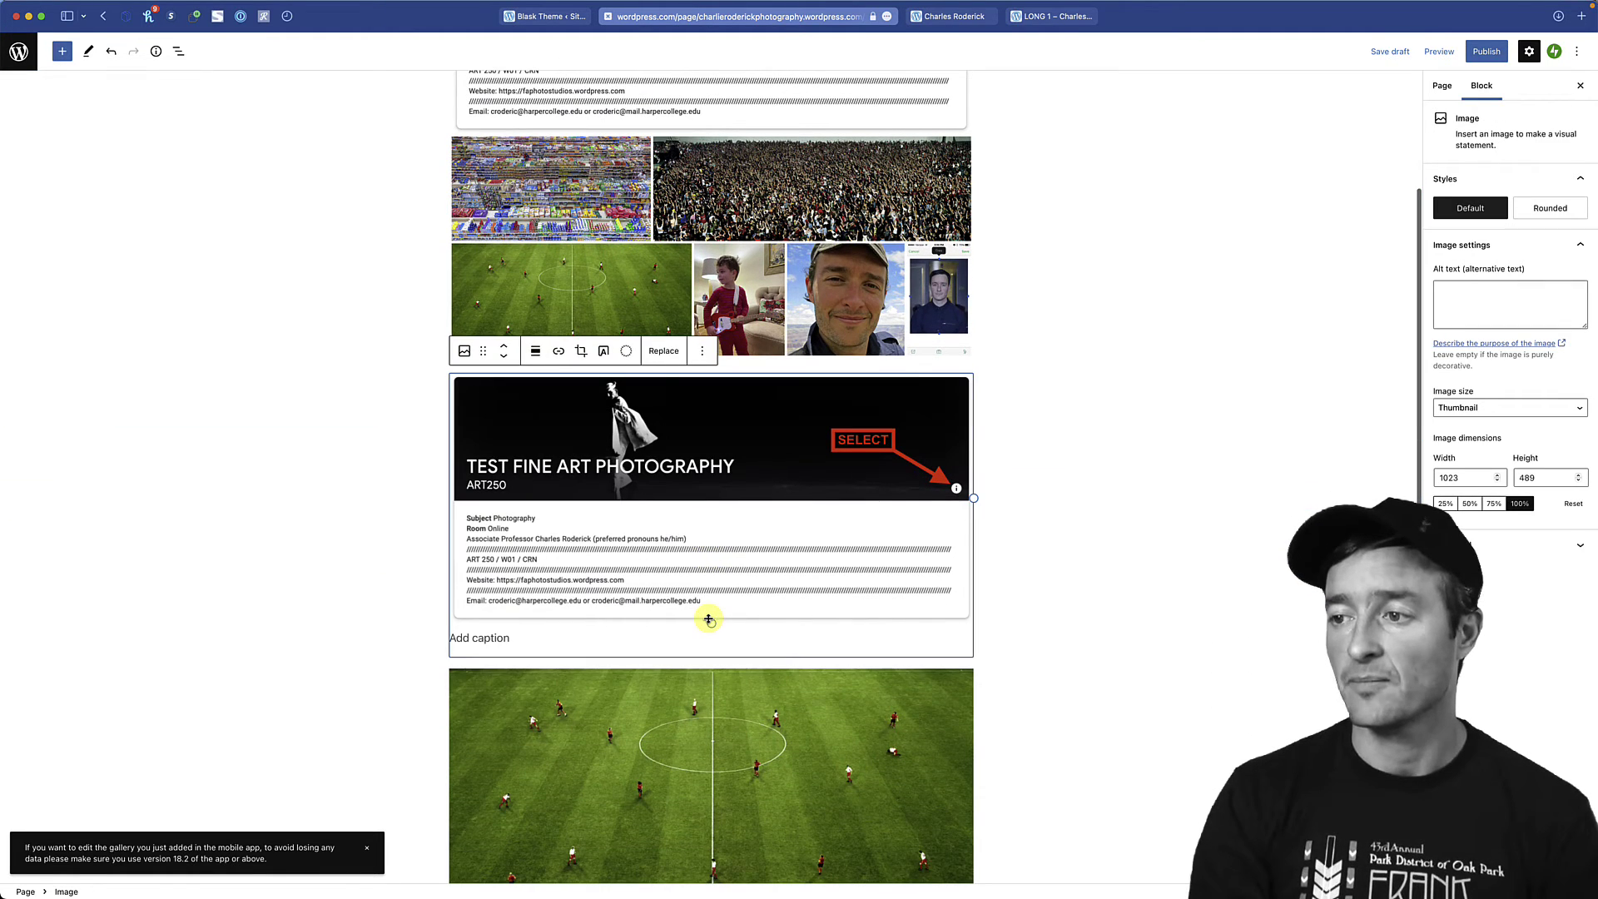
click(701, 352)
click(734, 615)
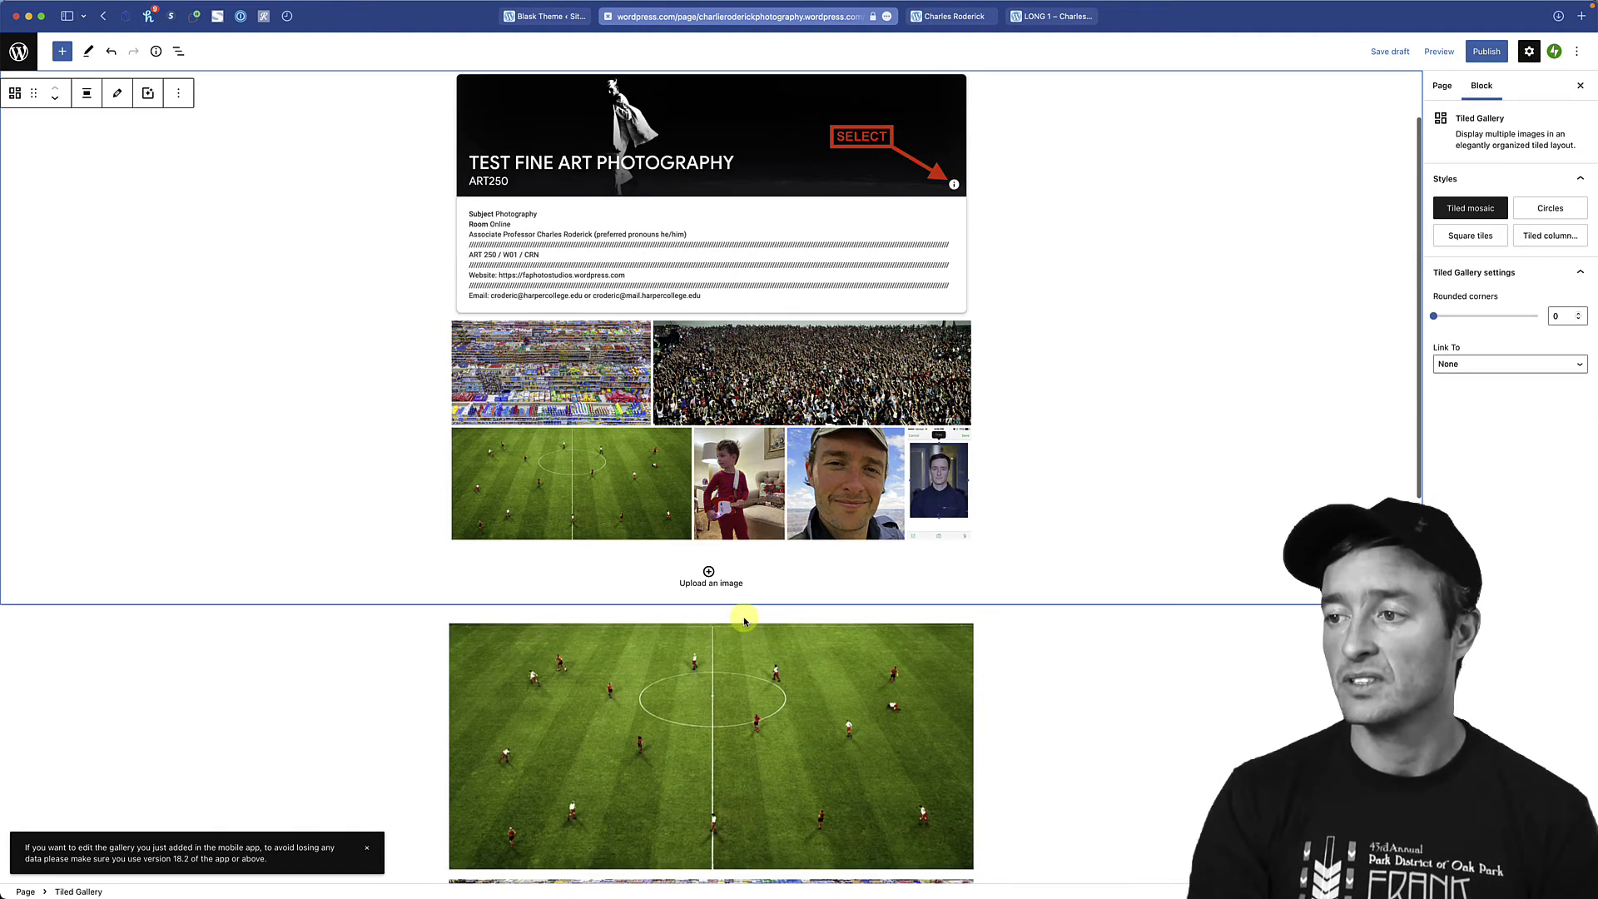
scroll(743, 615, down, 5)
click(737, 578)
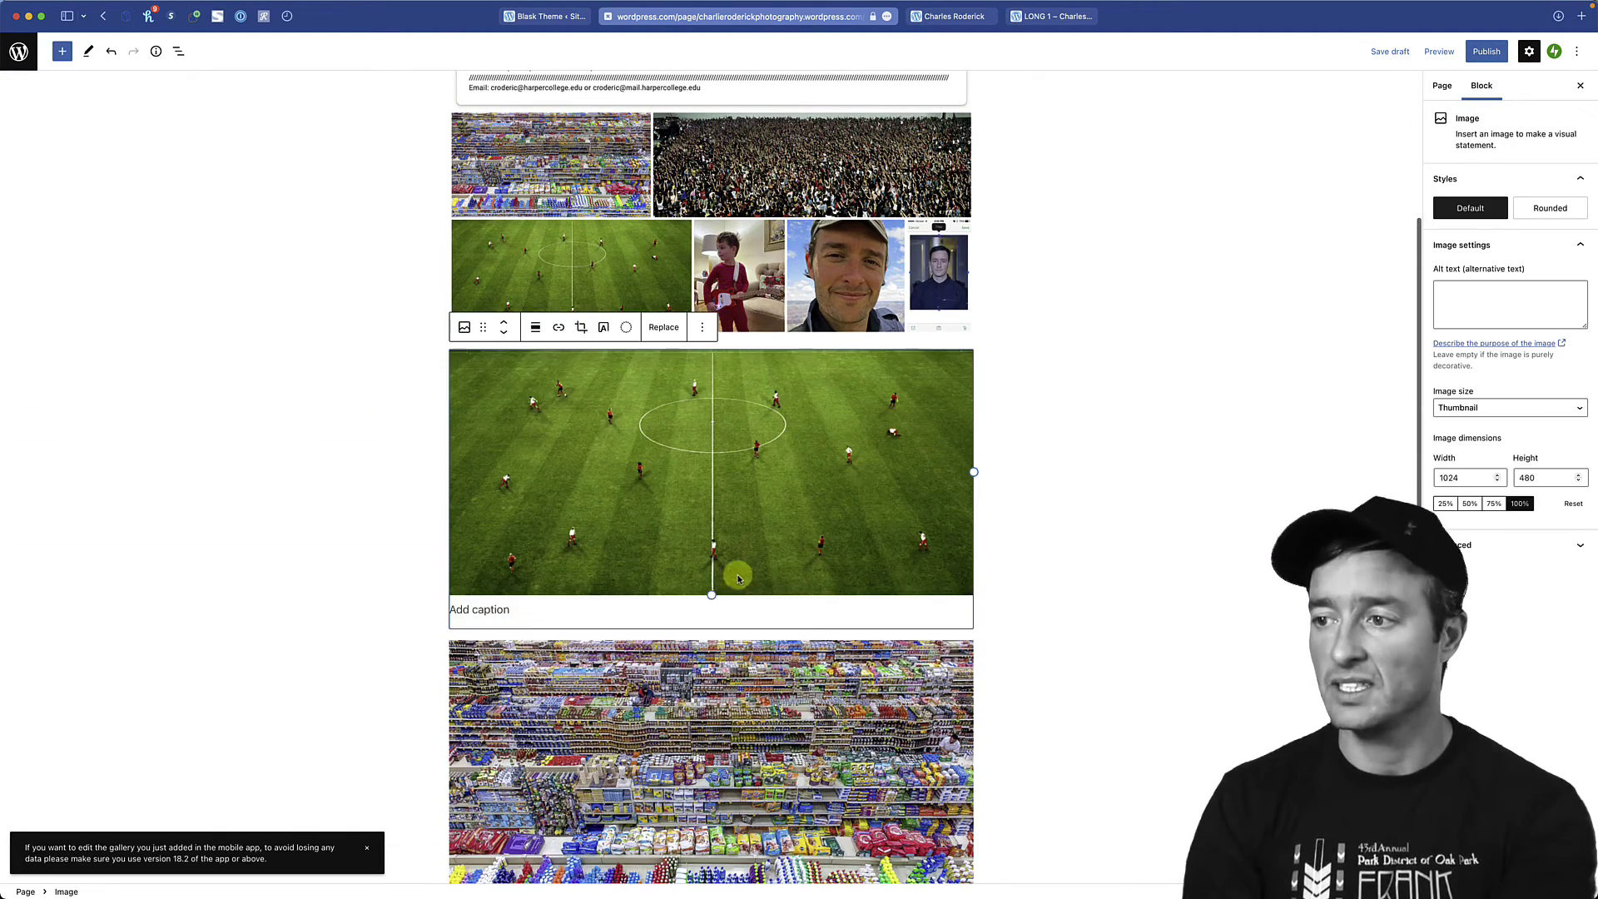
key(BackSpace)
click(737, 582)
key(BackSpace)
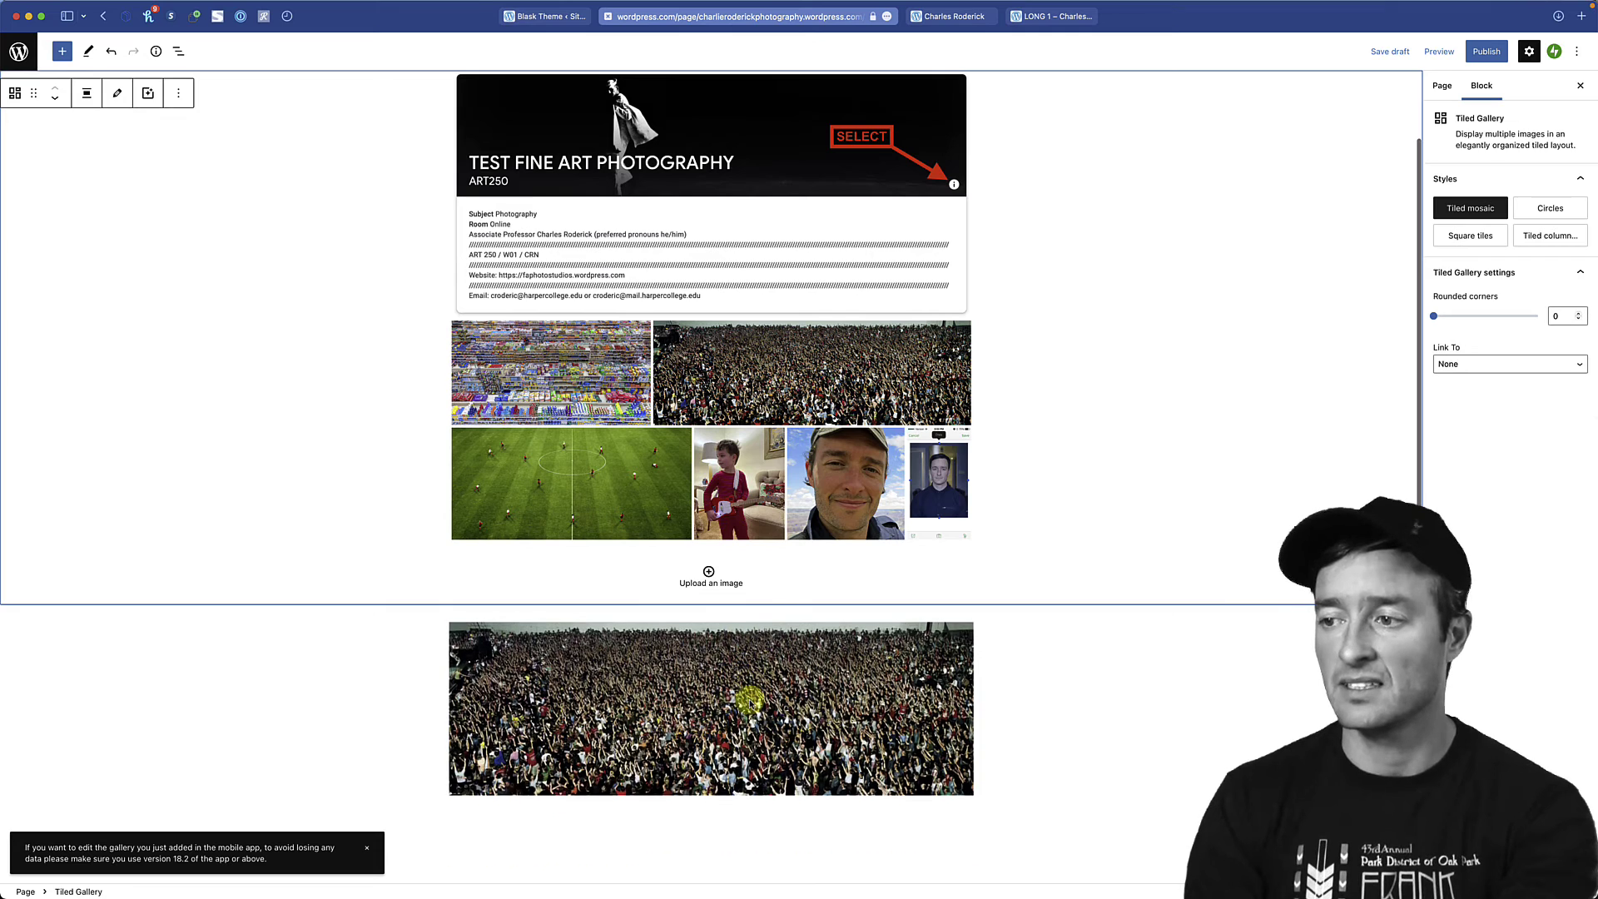
click(749, 699)
key(BackSpace)
scroll(766, 491, up, 3)
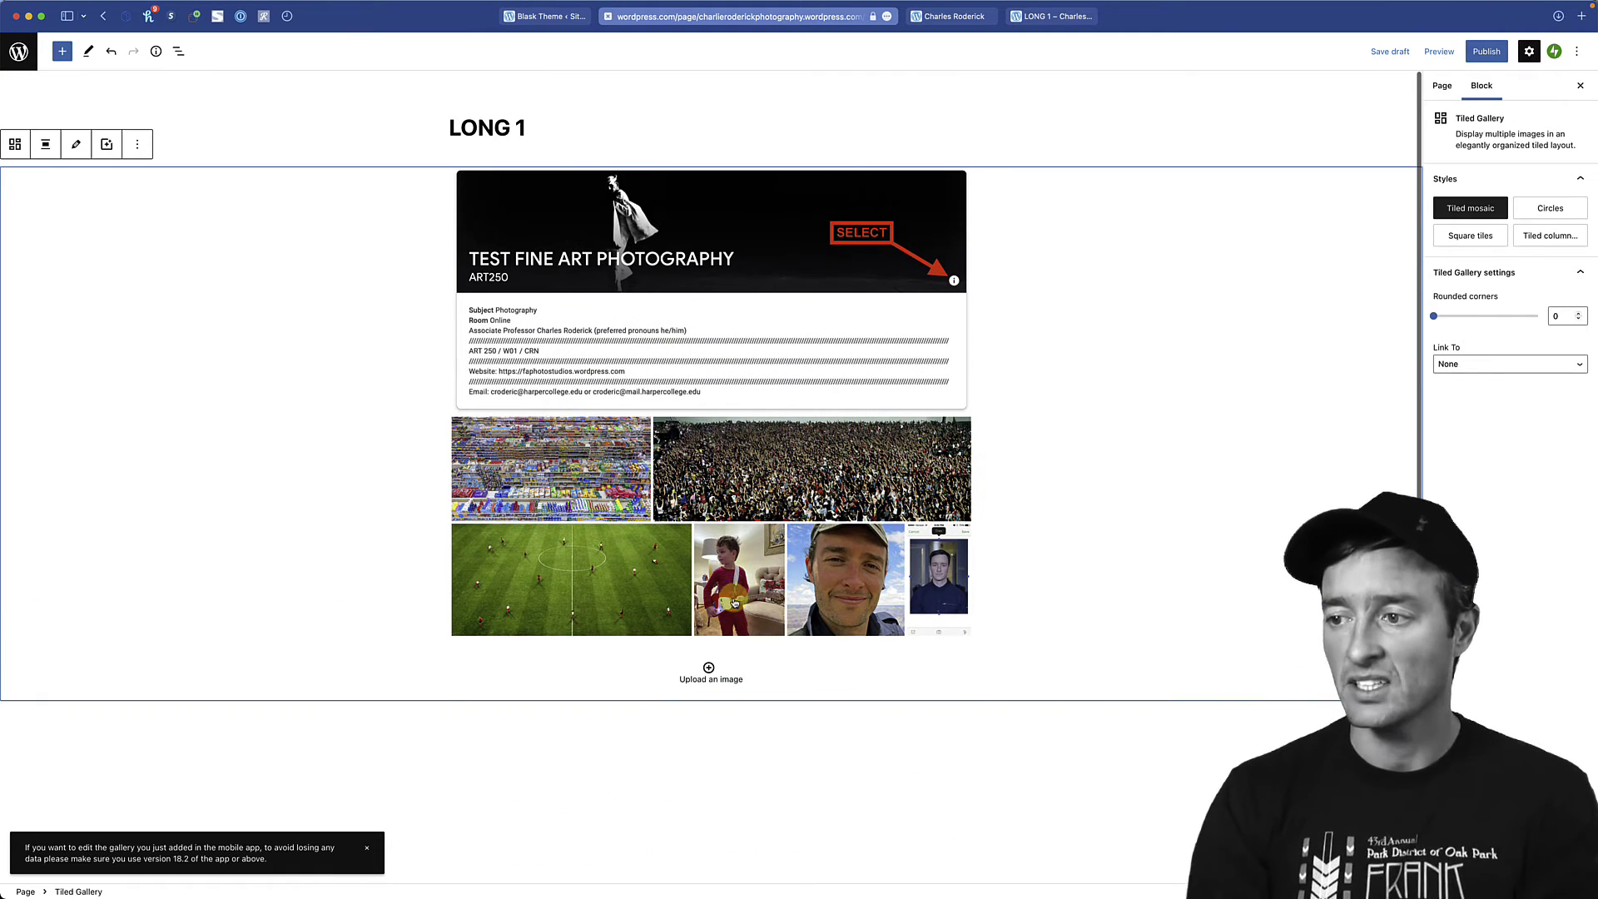
- Switch the tiled gallery to the Circles style and adjust its Columns slider
click(708, 509)
click(564, 241)
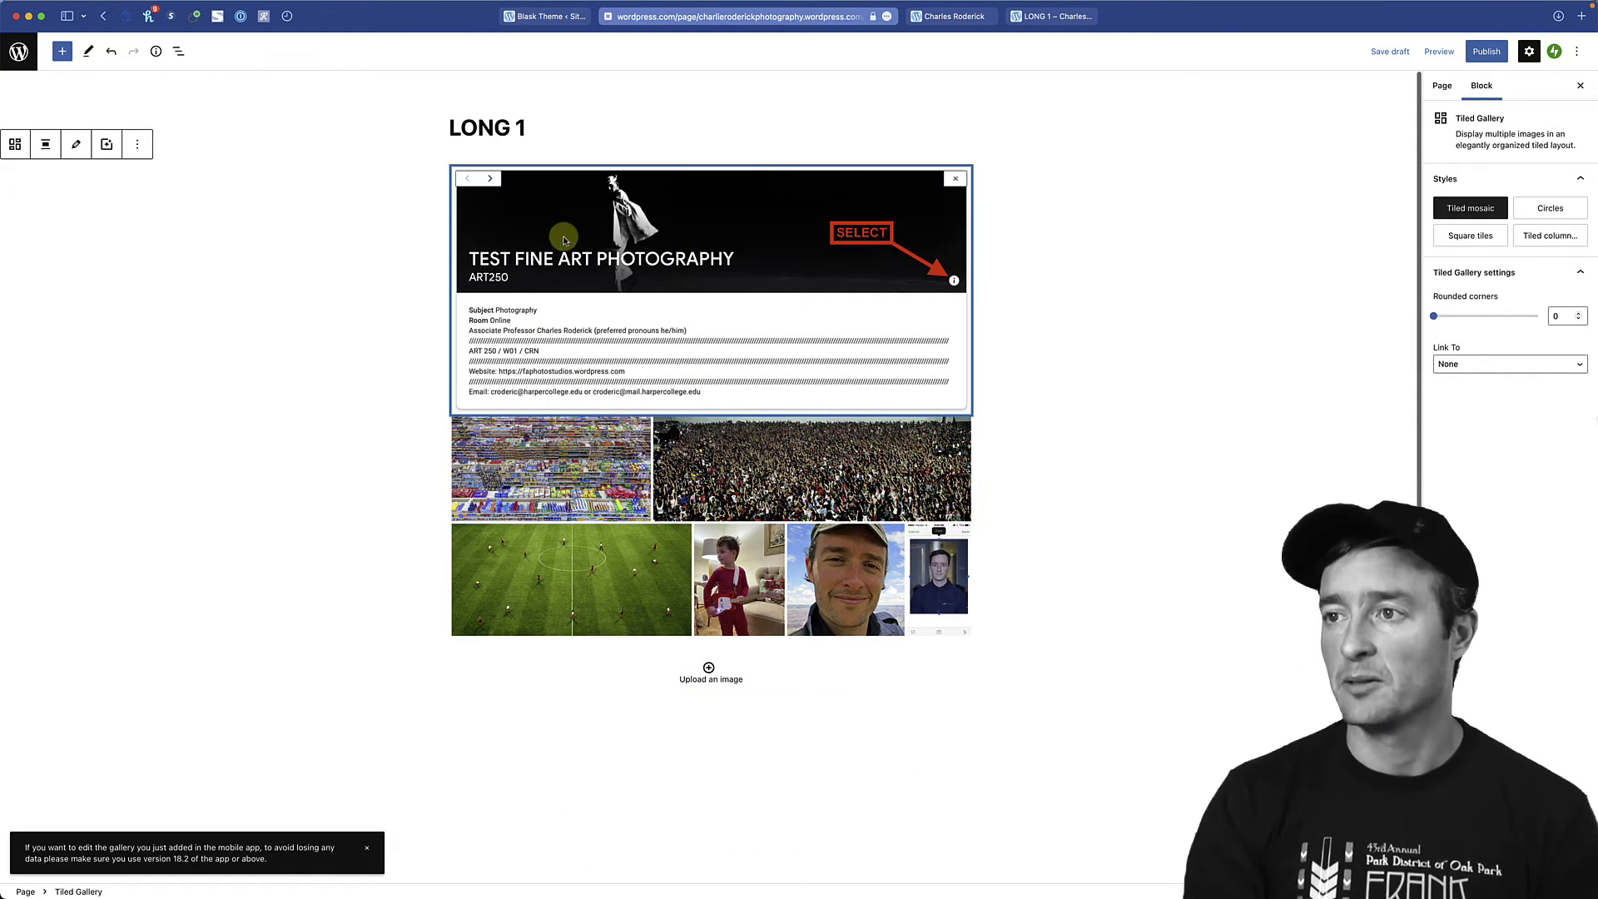
click(539, 431)
click(749, 460)
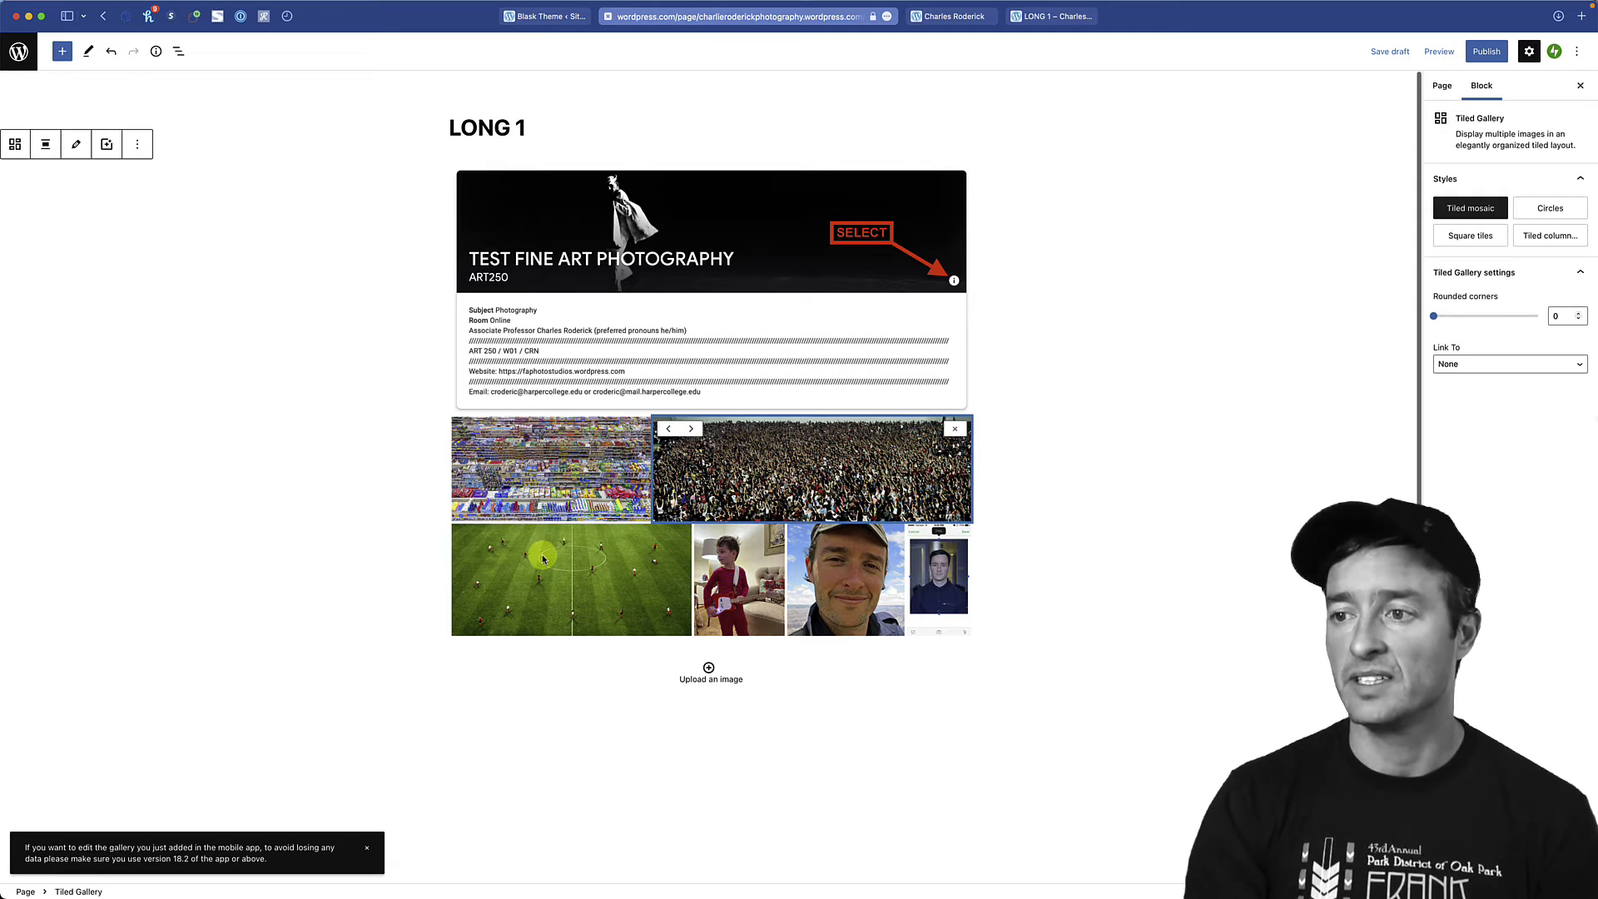
click(543, 559)
click(15, 144)
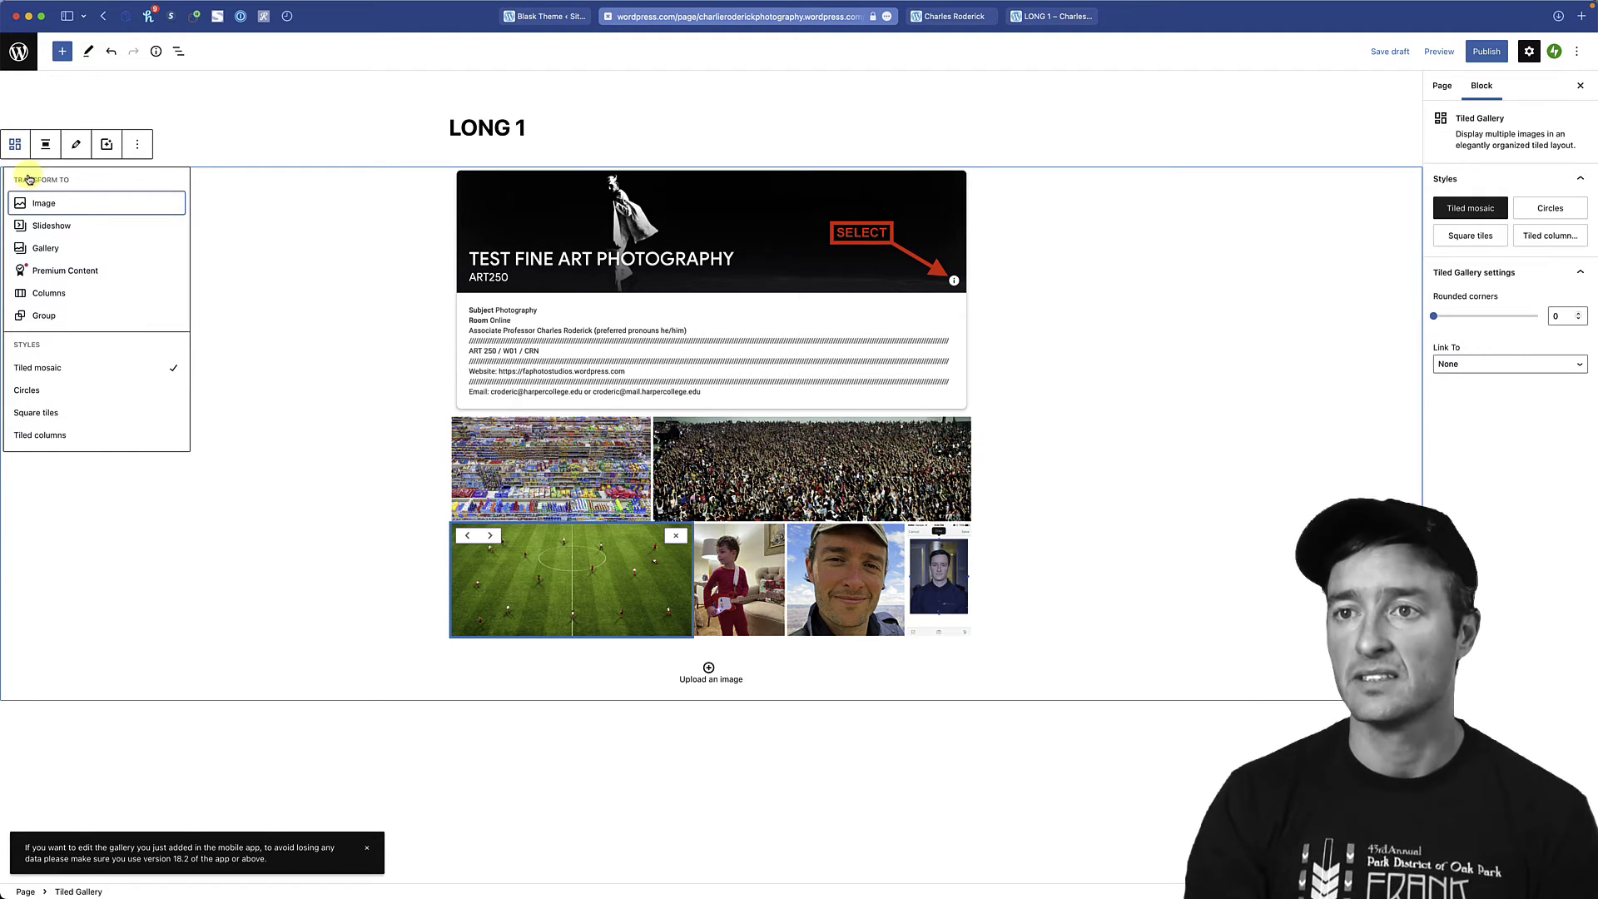
click(28, 391)
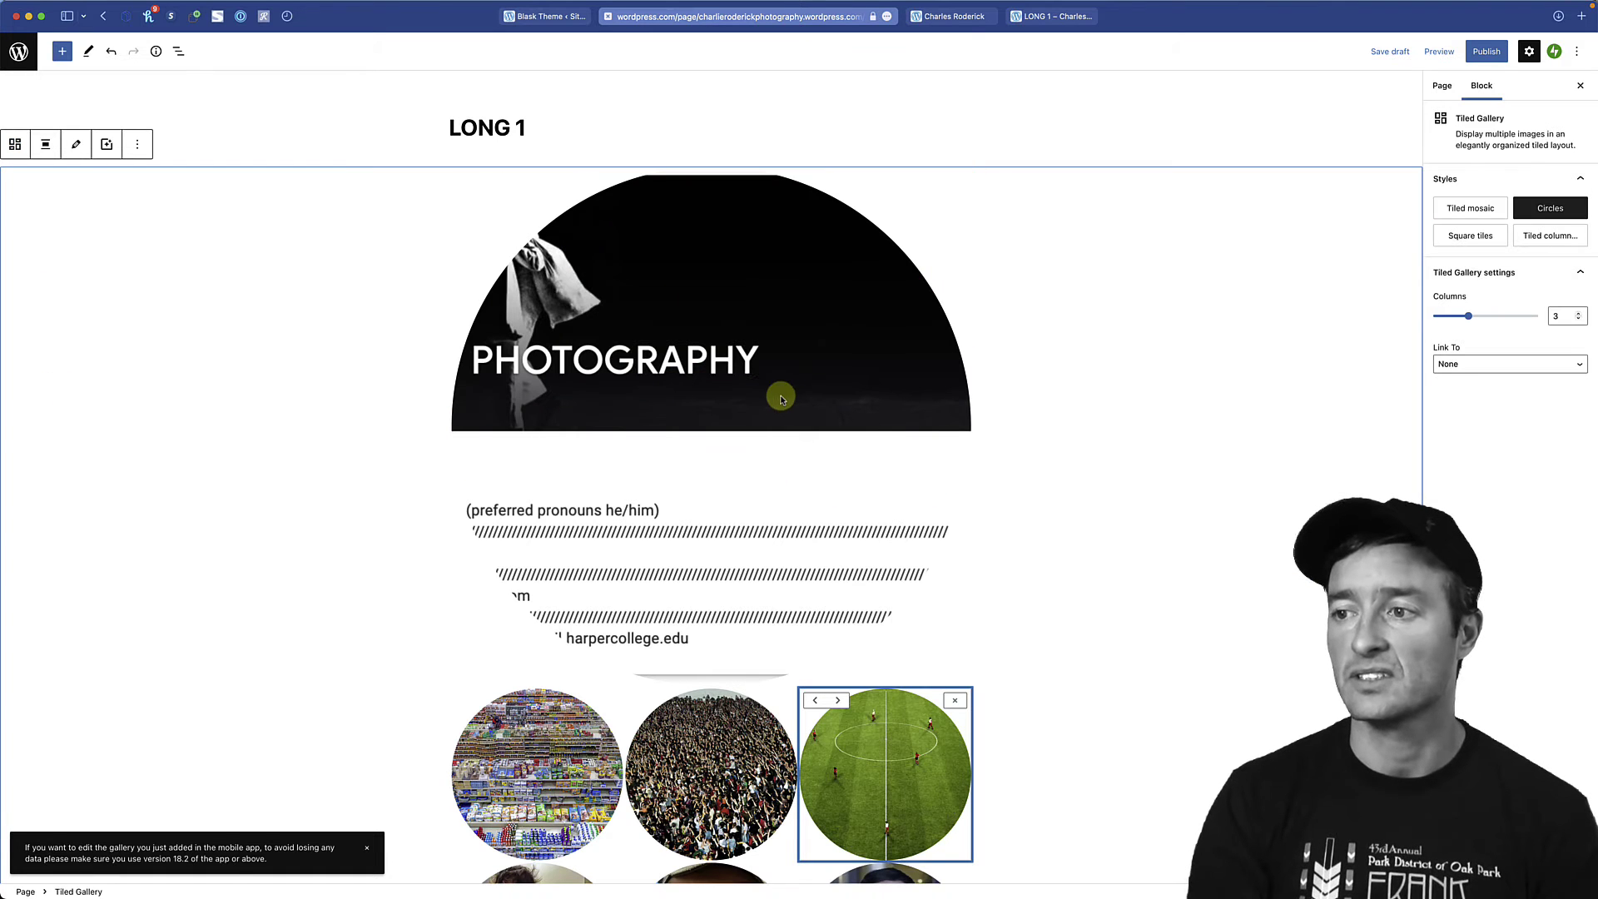
scroll(782, 395, down, 2)
scroll(788, 397, down, 3)
scroll(787, 397, up, 3)
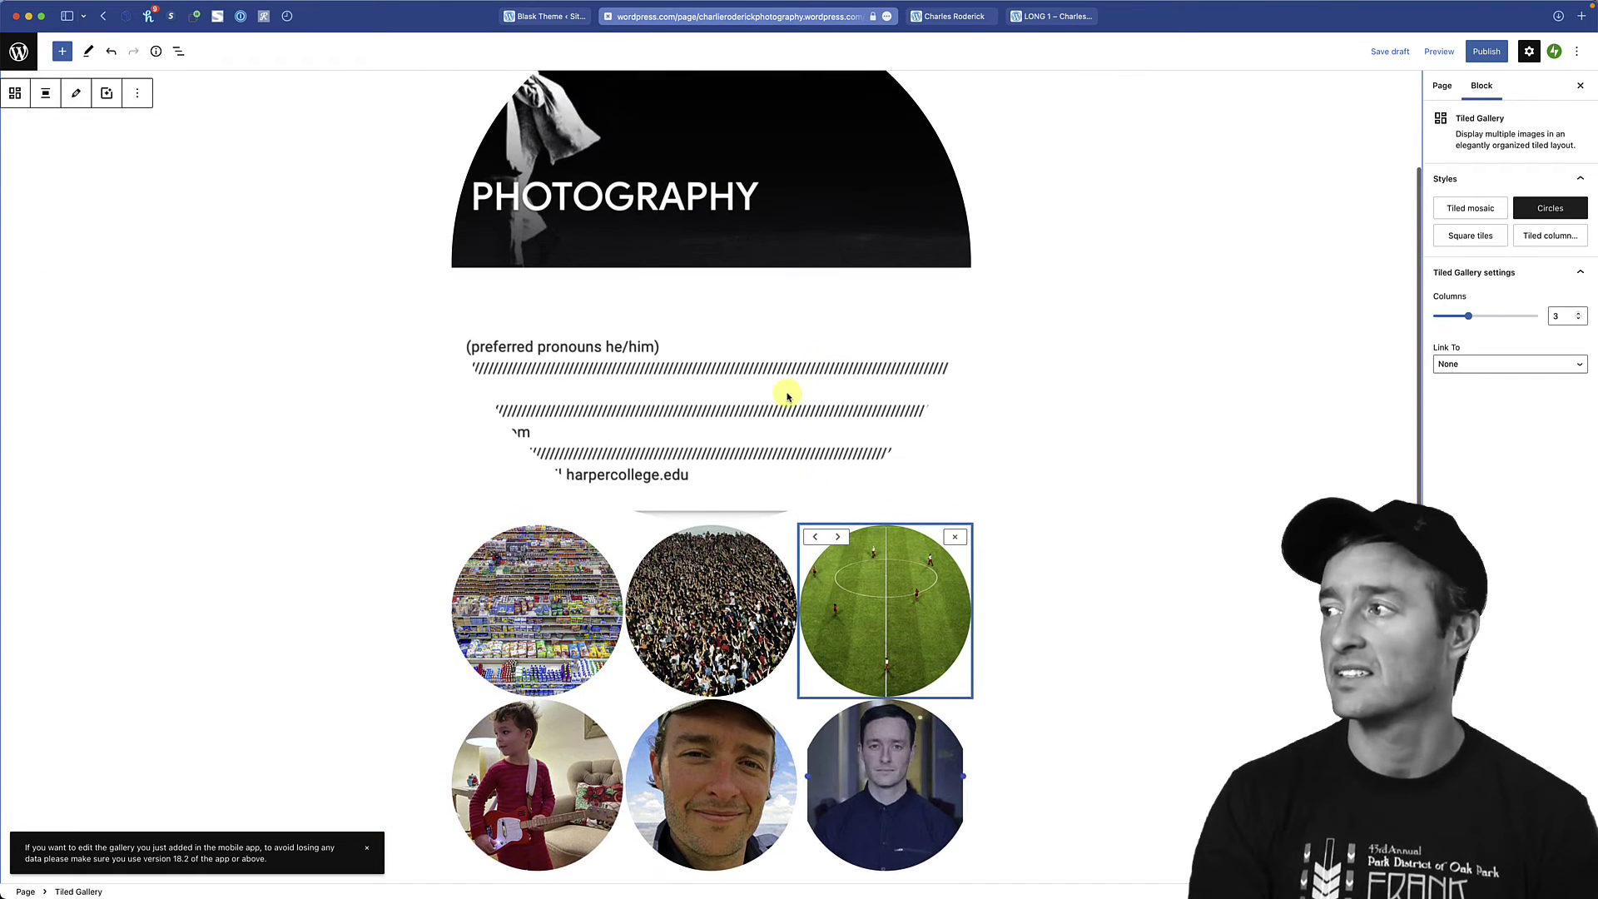
scroll(820, 364, up, 3)
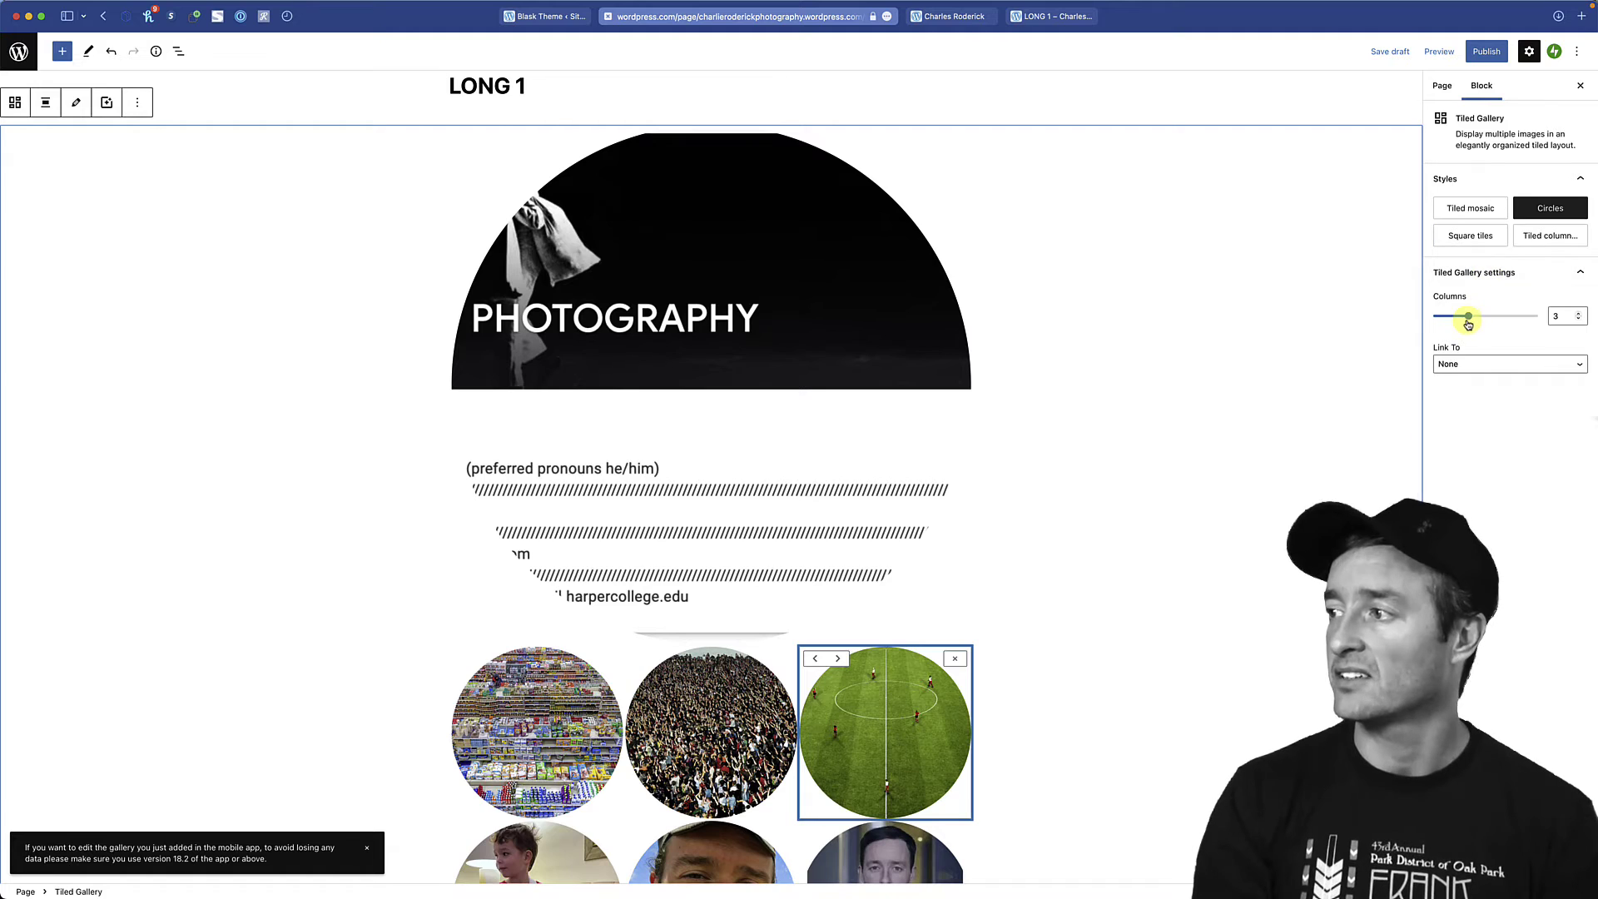
drag(1468, 317, 1539, 319)
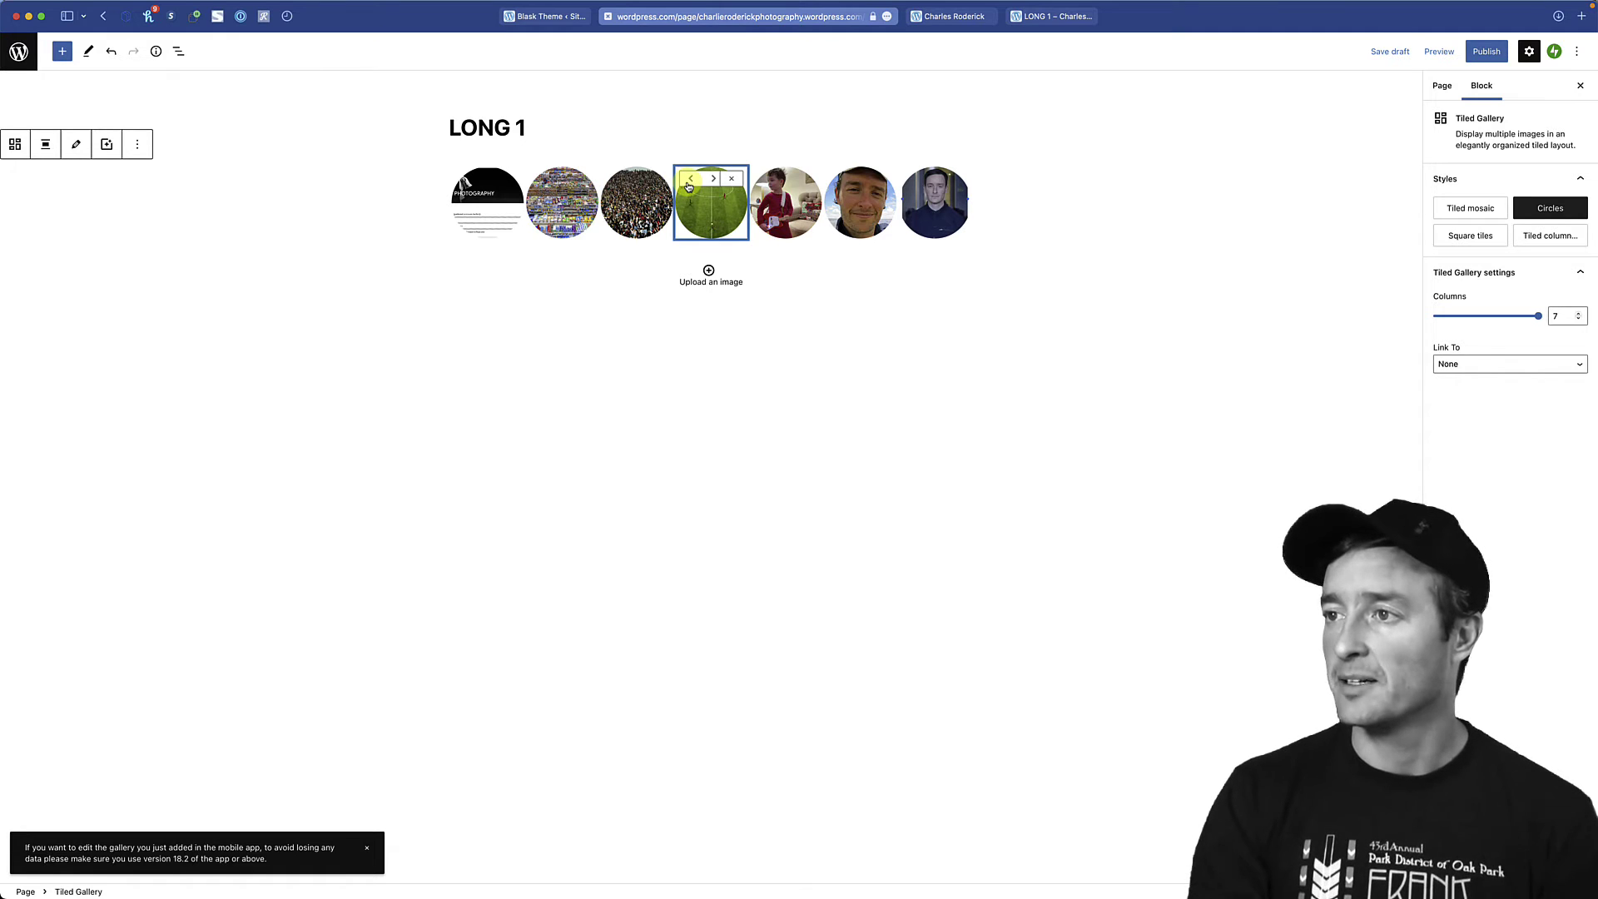
- Move the supermarket photo two places later, then remove it from the gallery
click(645, 199)
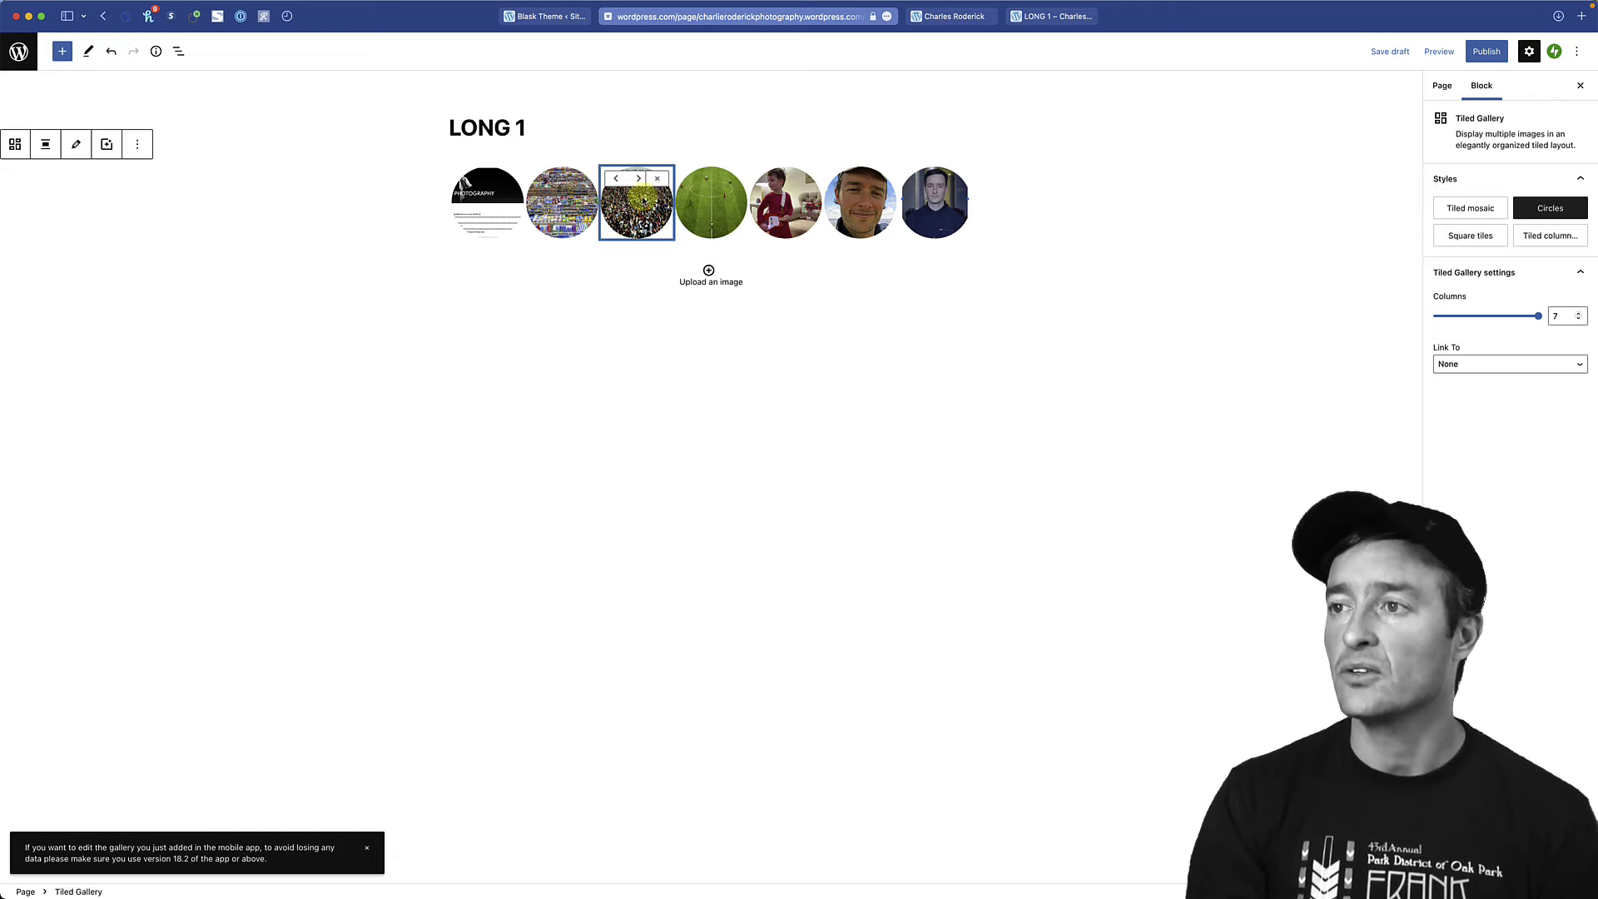
click(572, 203)
click(564, 178)
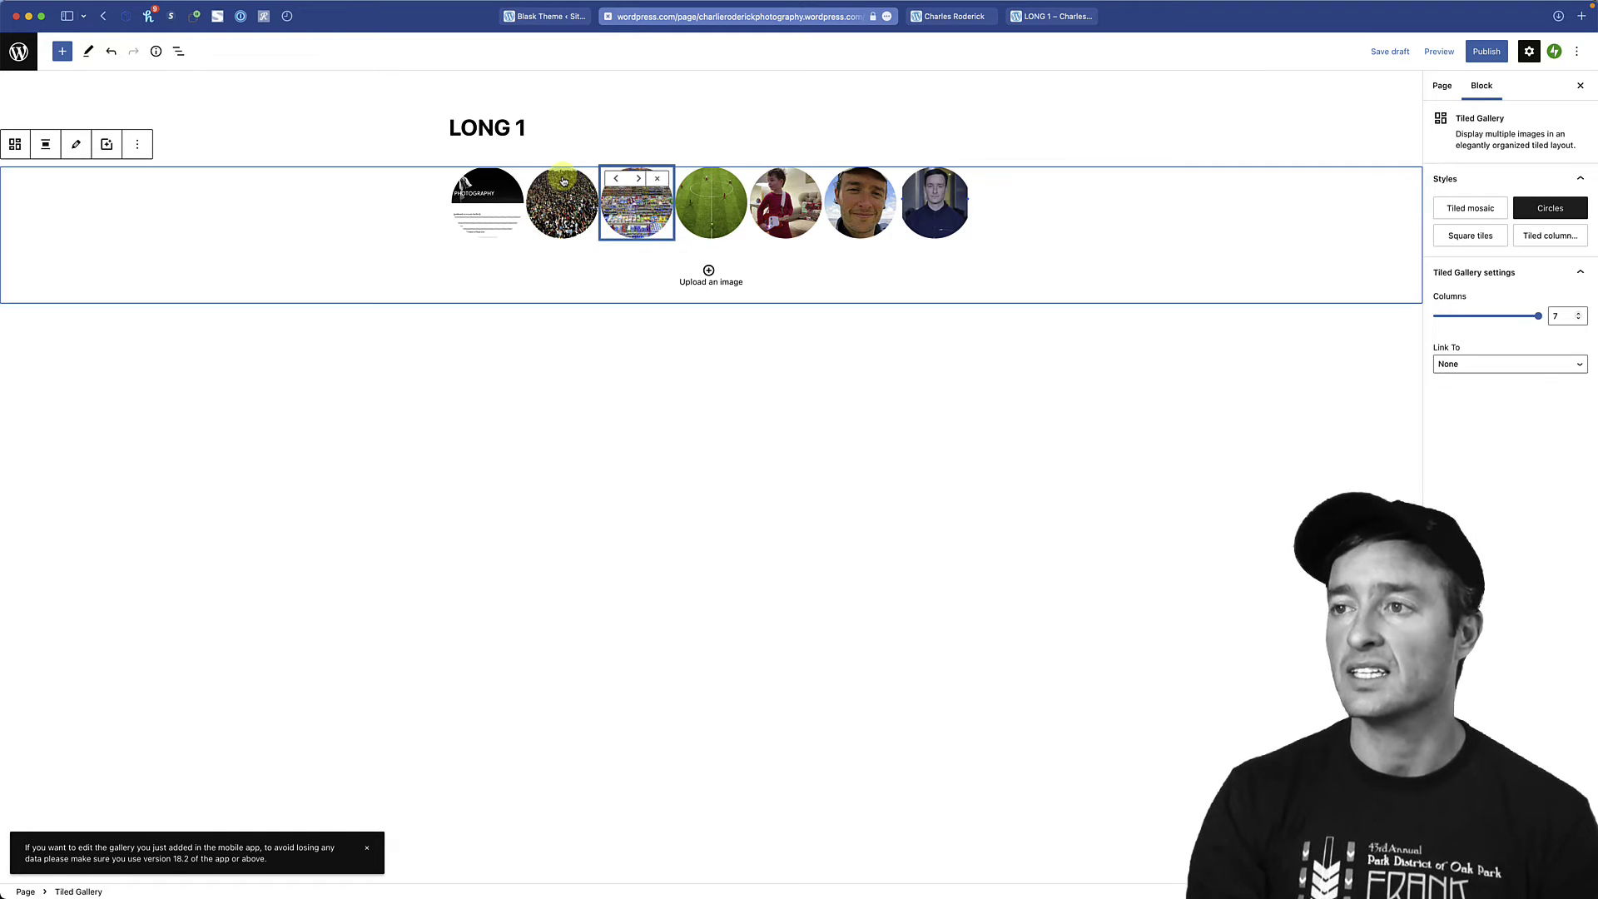
click(640, 179)
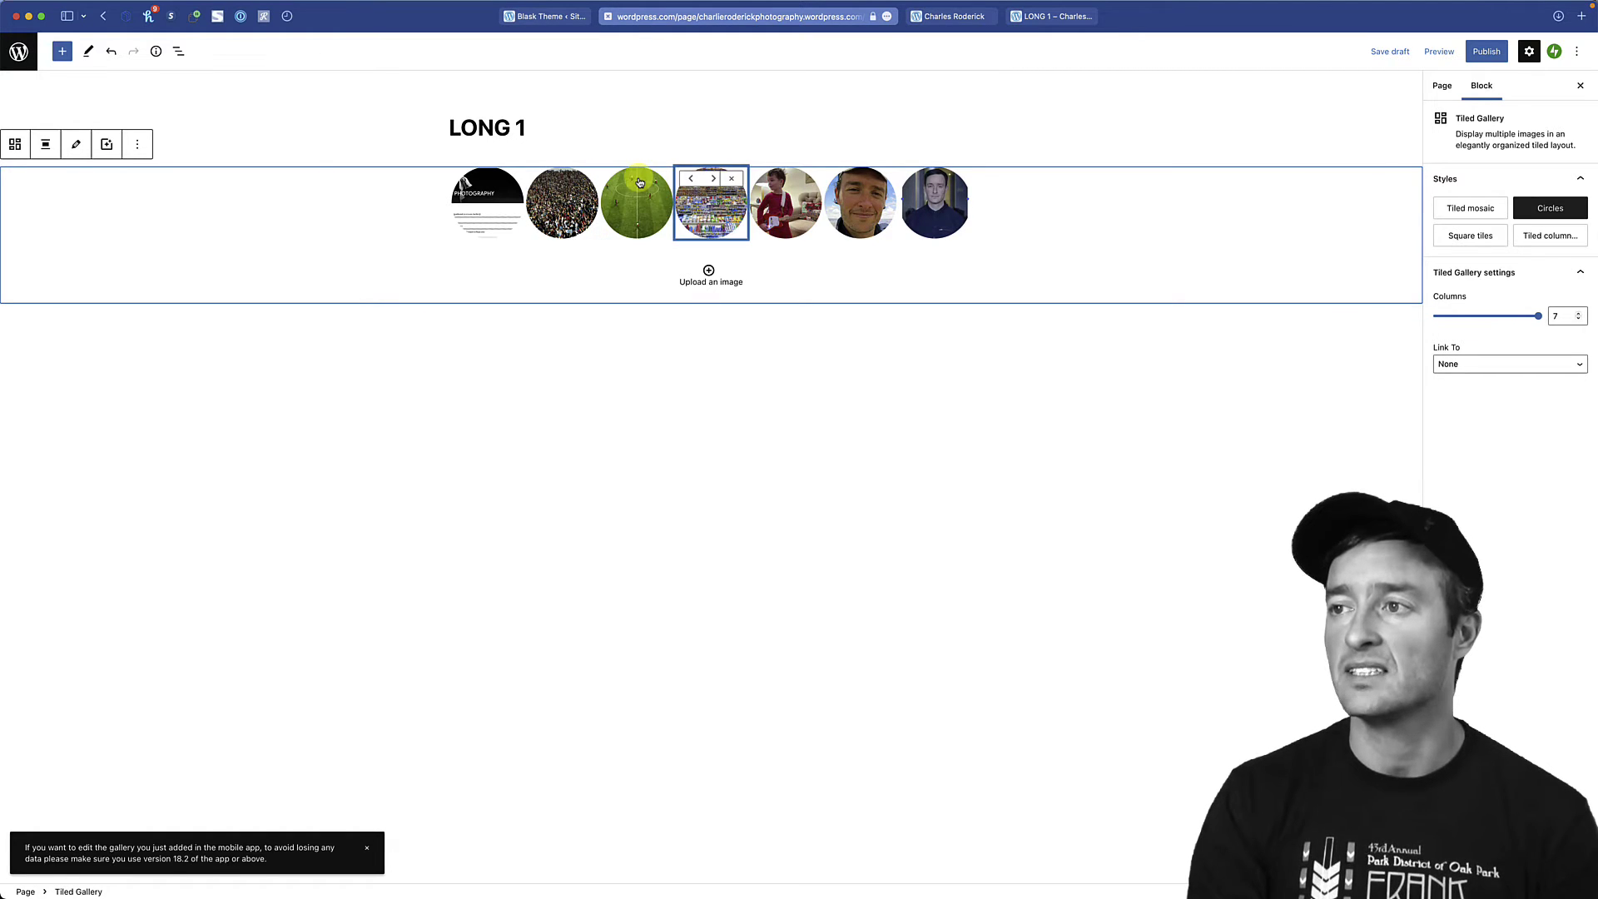
click(732, 180)
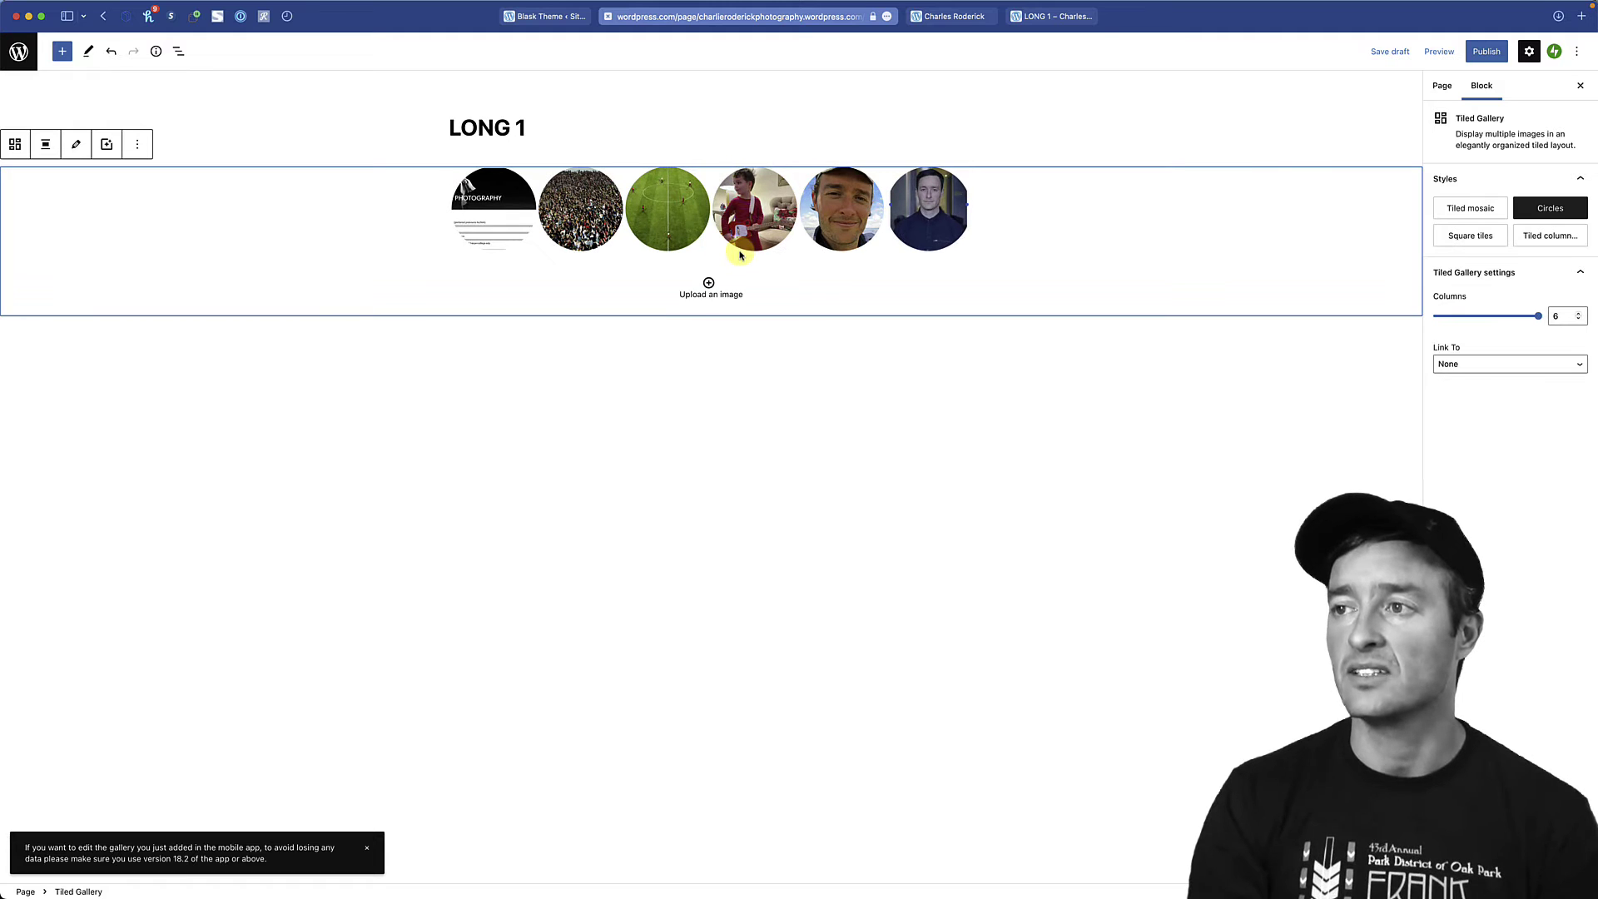
- Reduce the six-image circles gallery to 4 columns
click(663, 218)
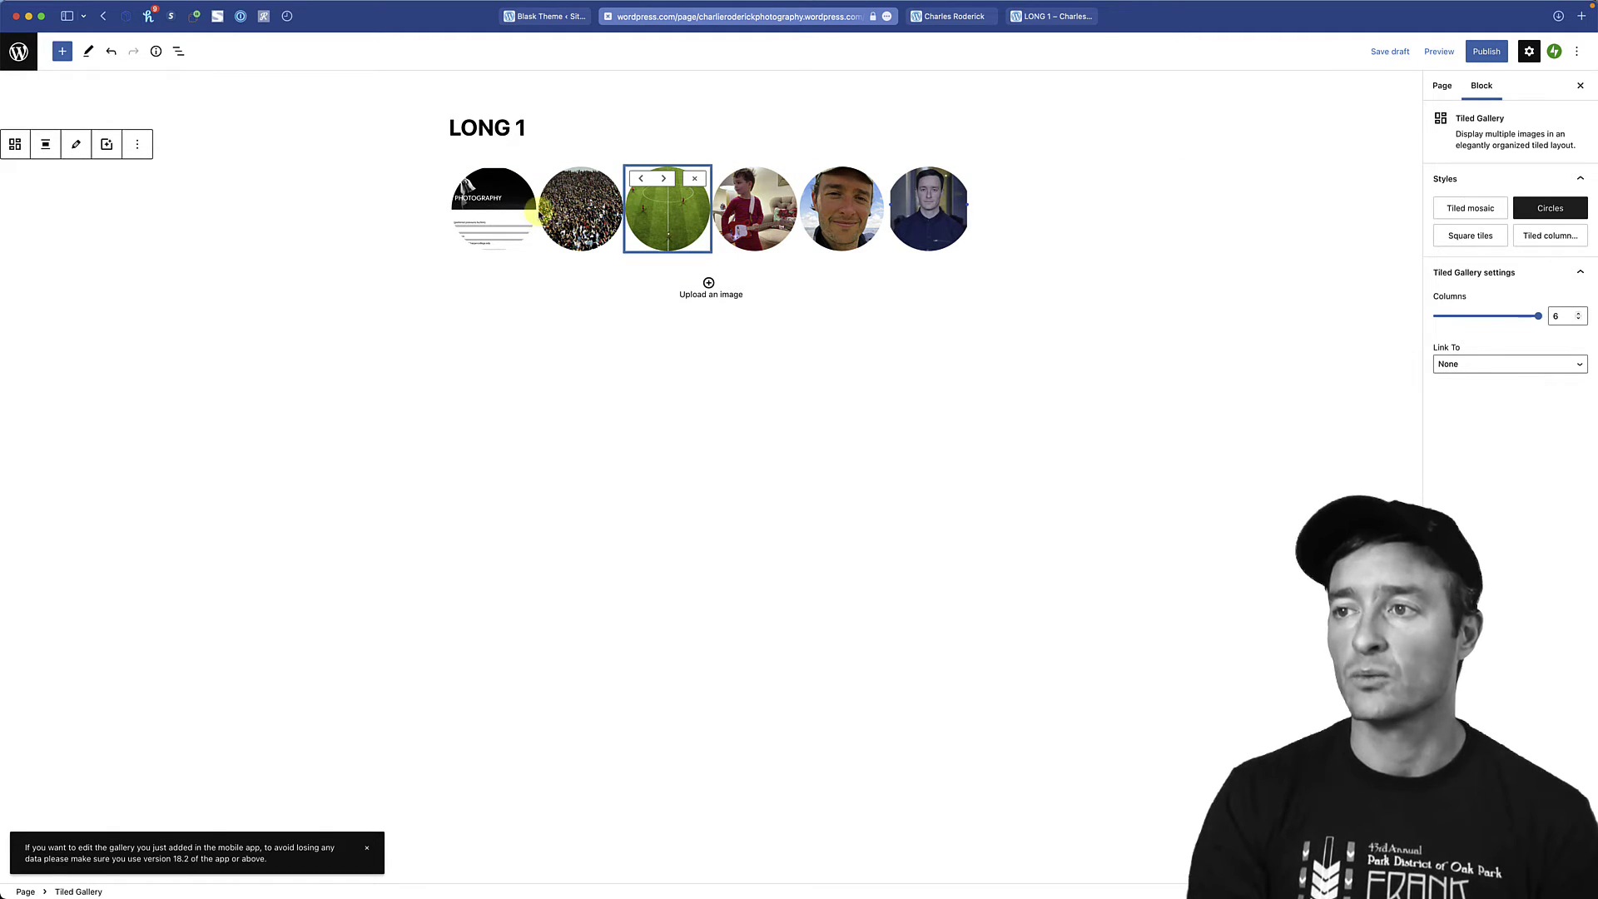
click(516, 221)
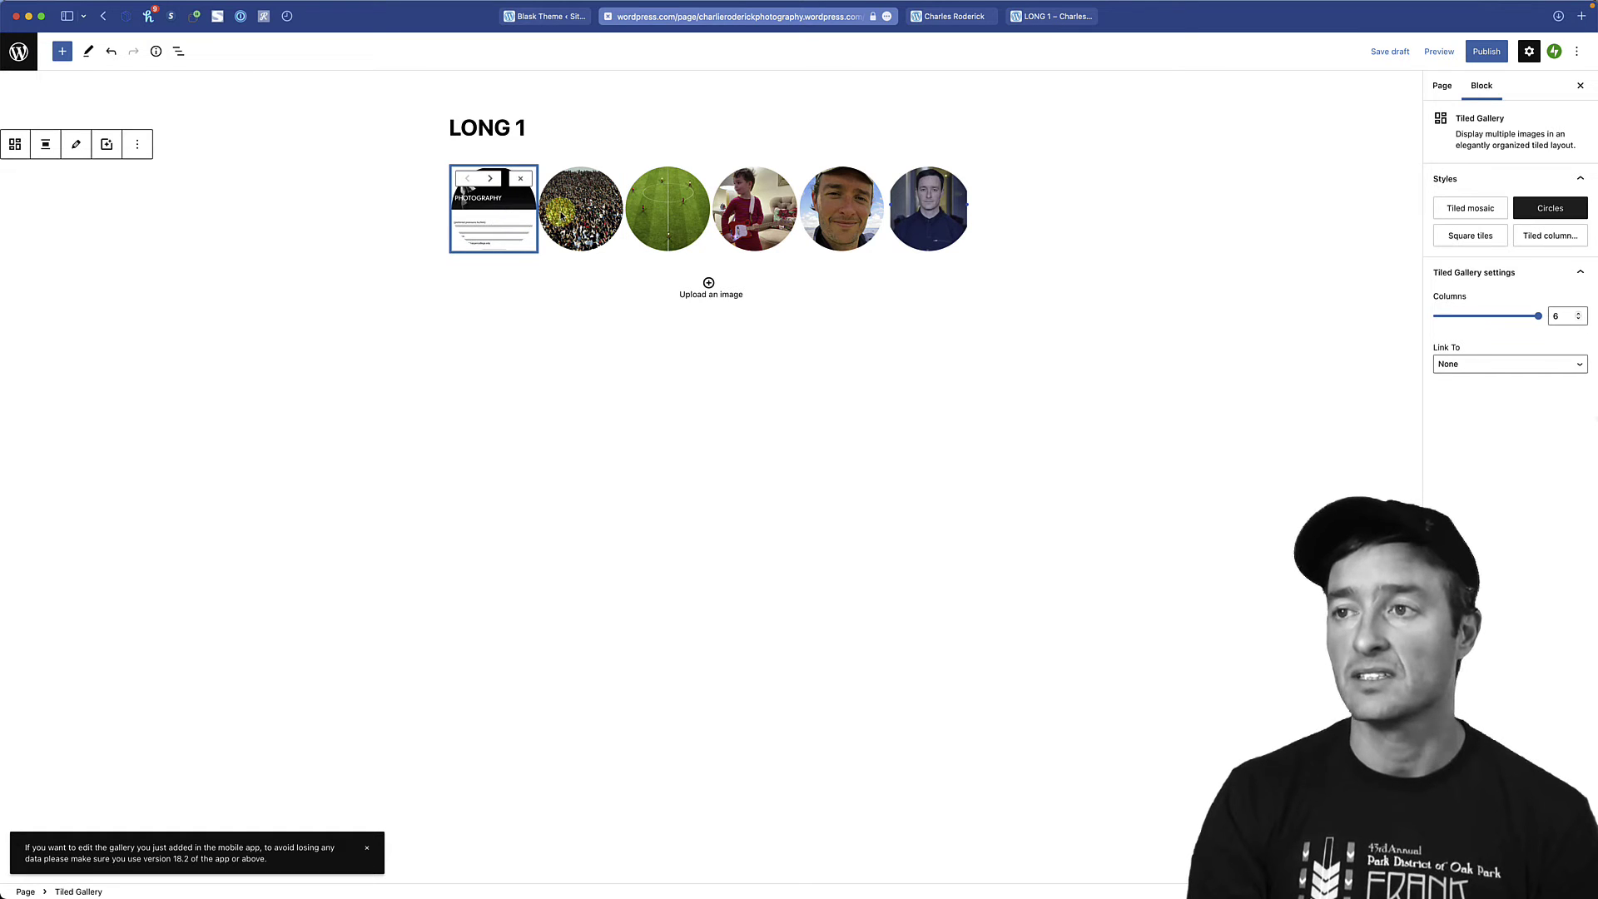
click(560, 215)
click(647, 212)
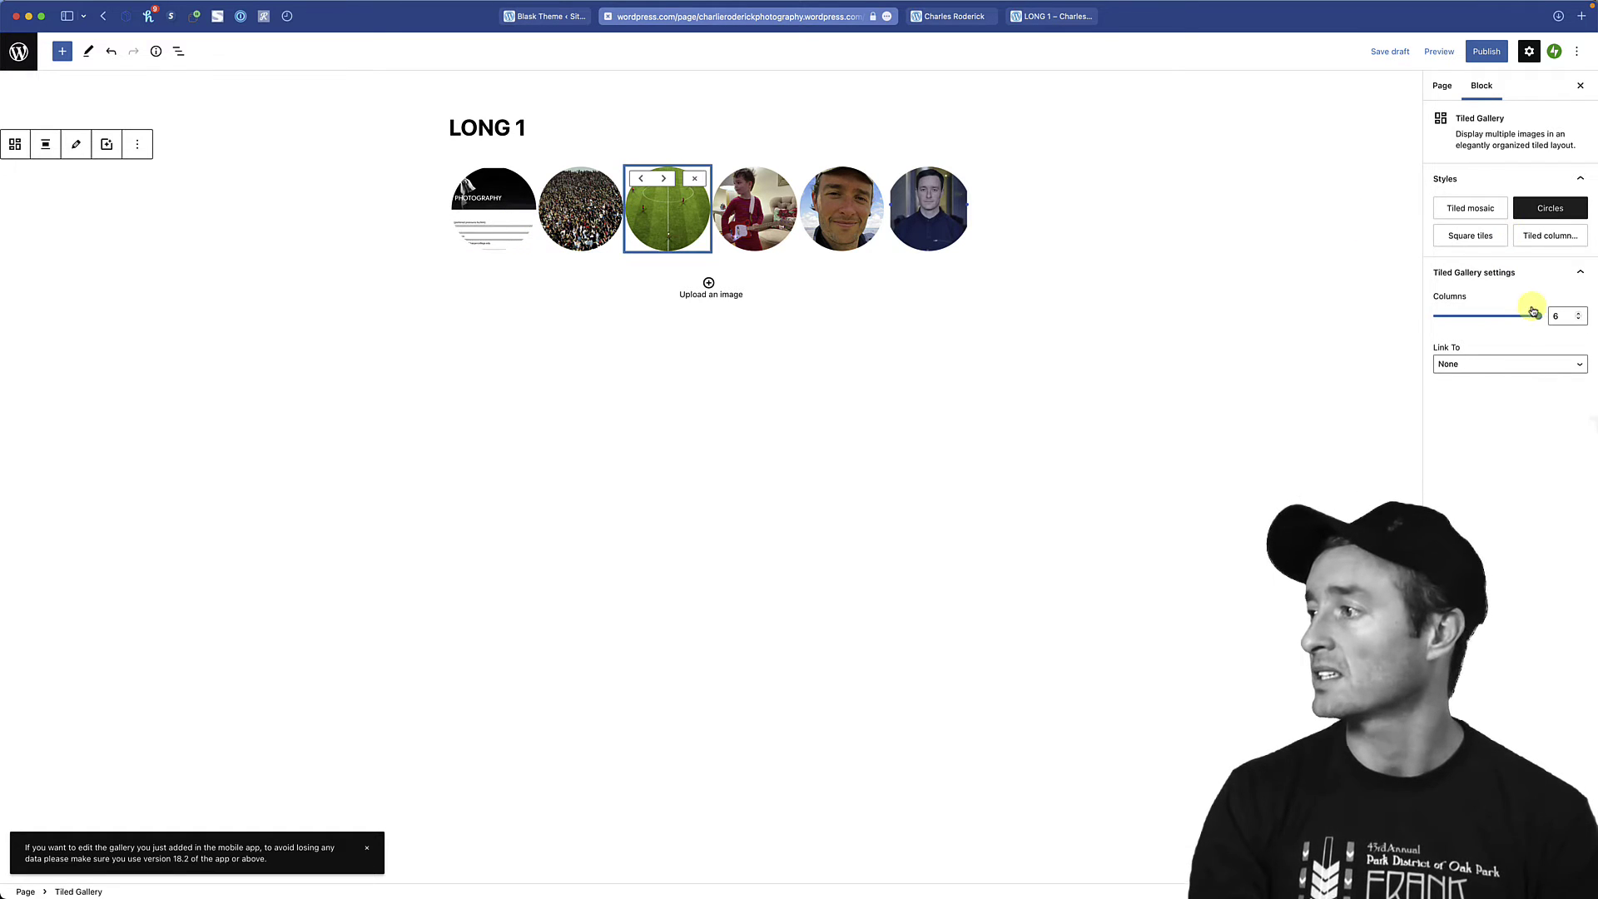
drag(1540, 321, 1500, 322)
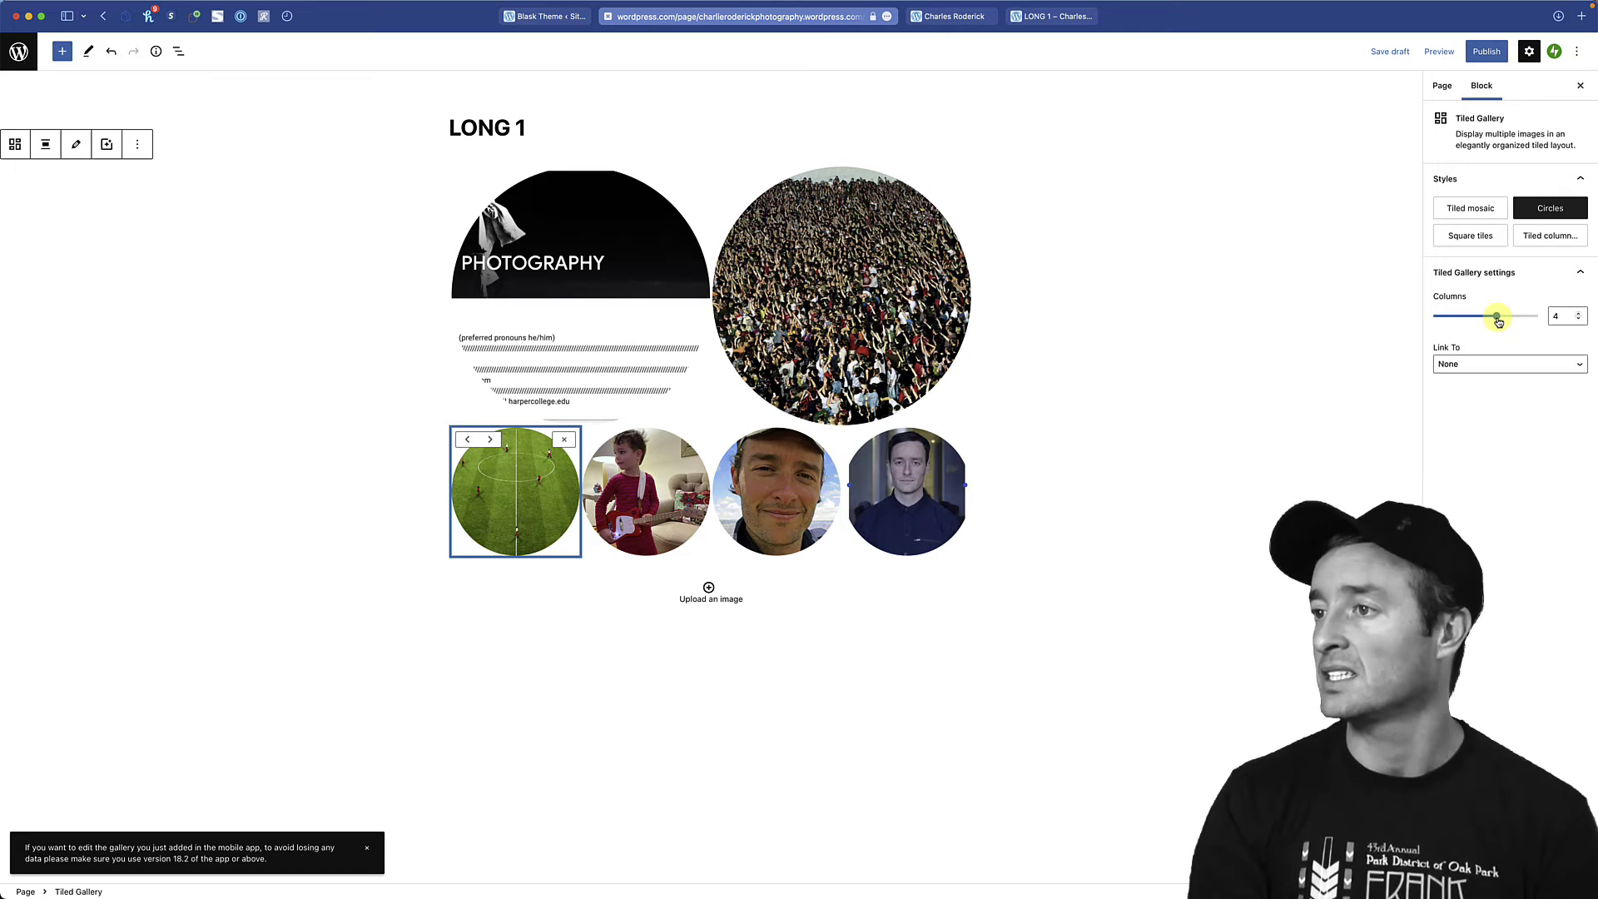
click(596, 327)
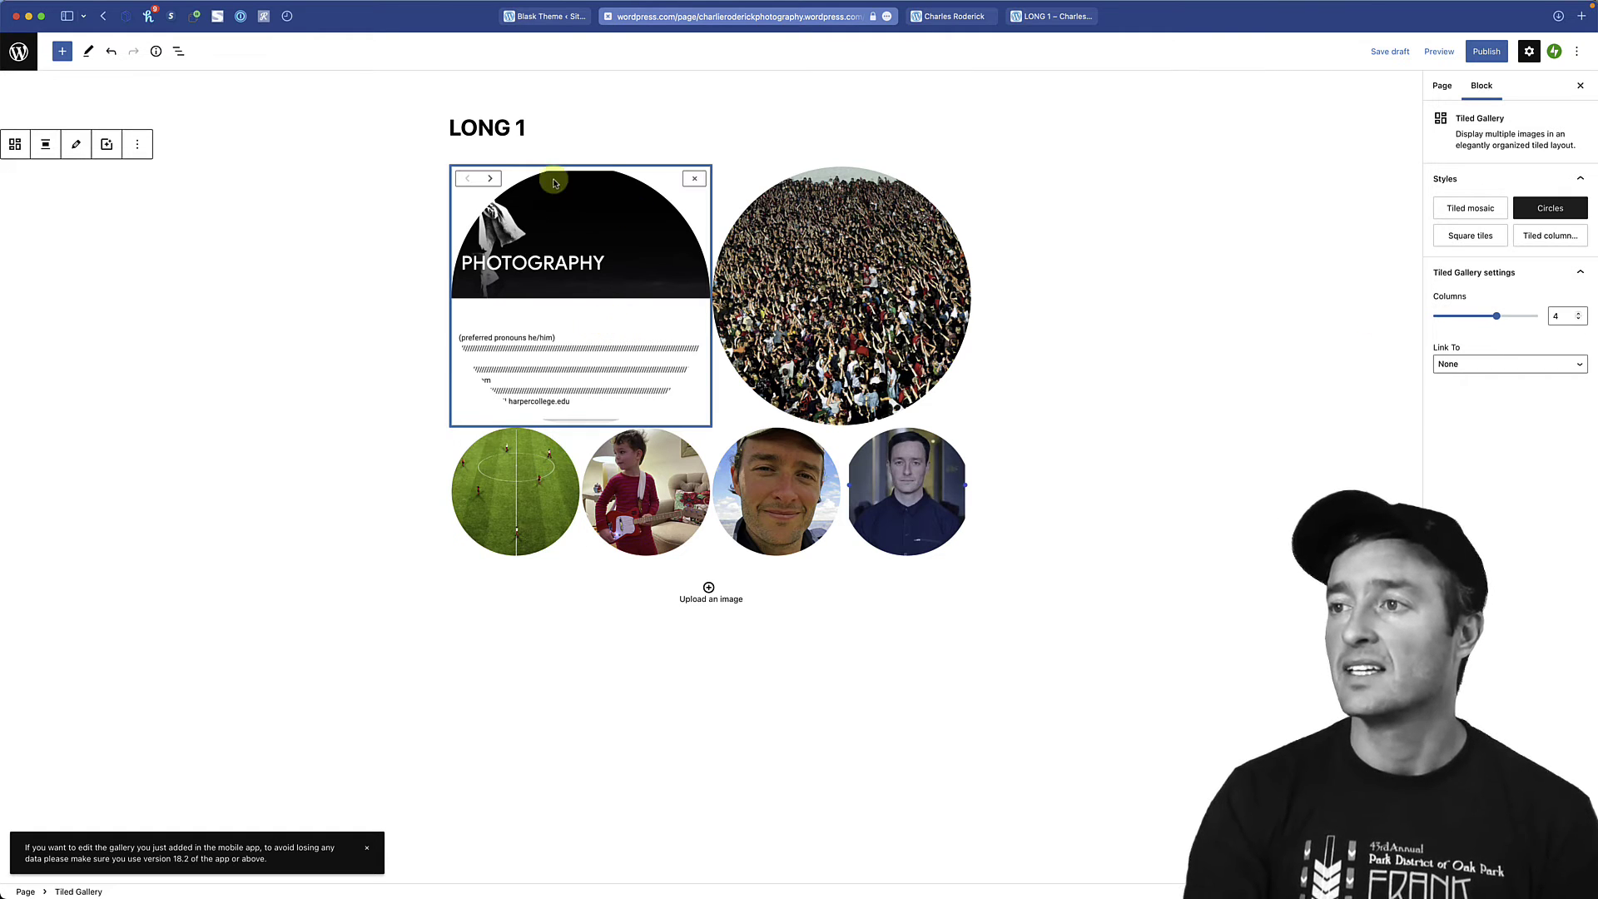
click(76, 146)
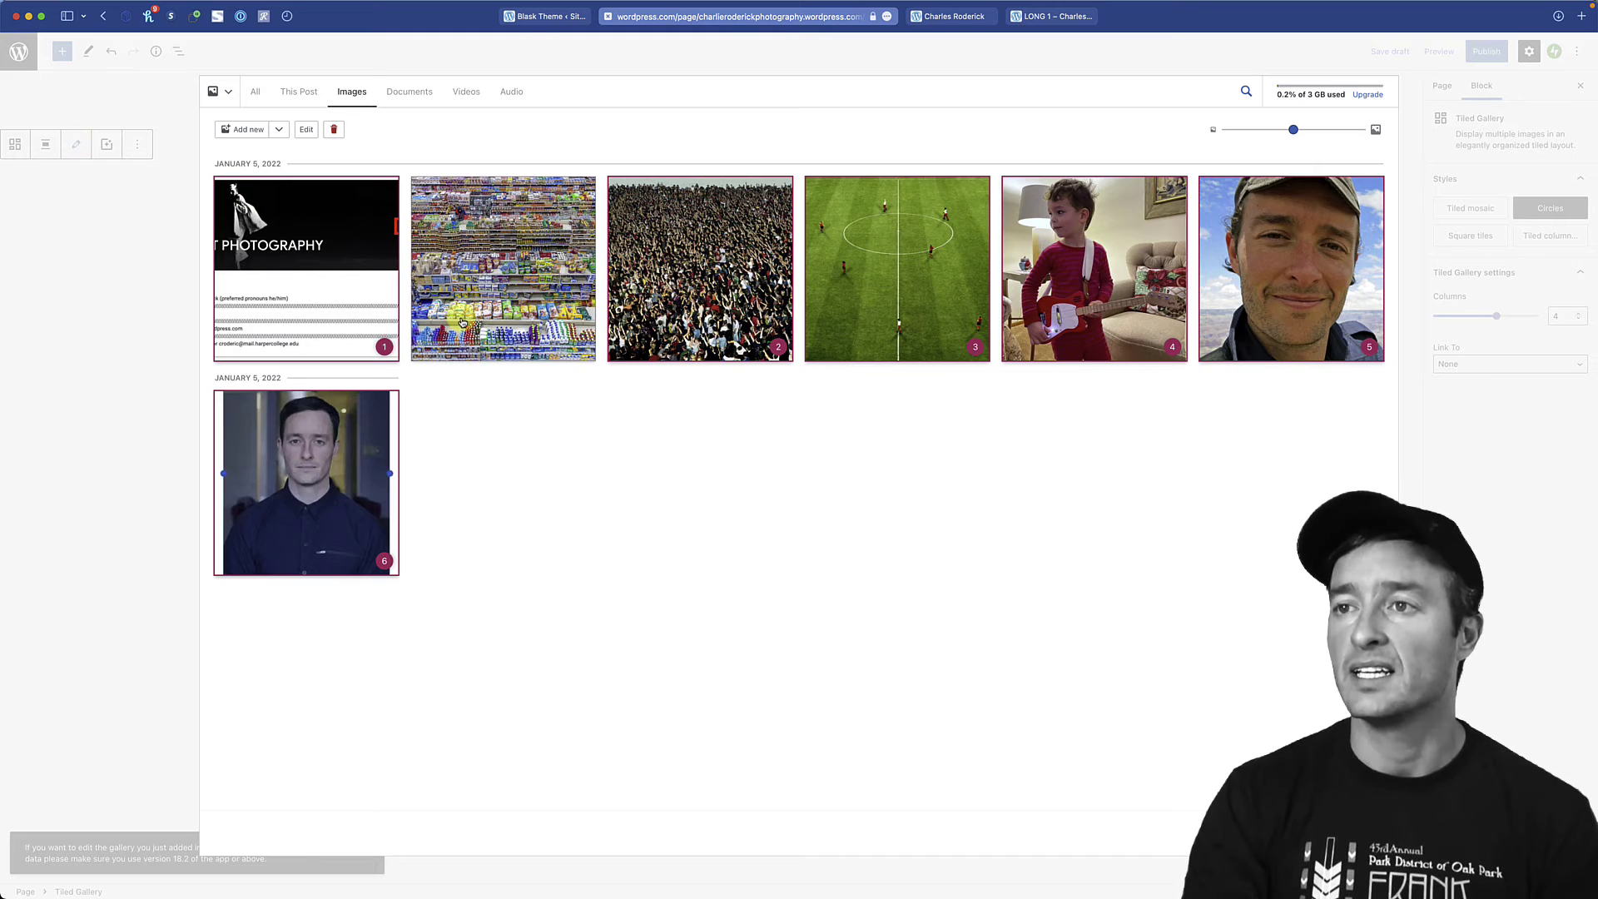
- Reselect the Photography image, add the supermarket photo, and insert both into the circles gallery
click(350, 304)
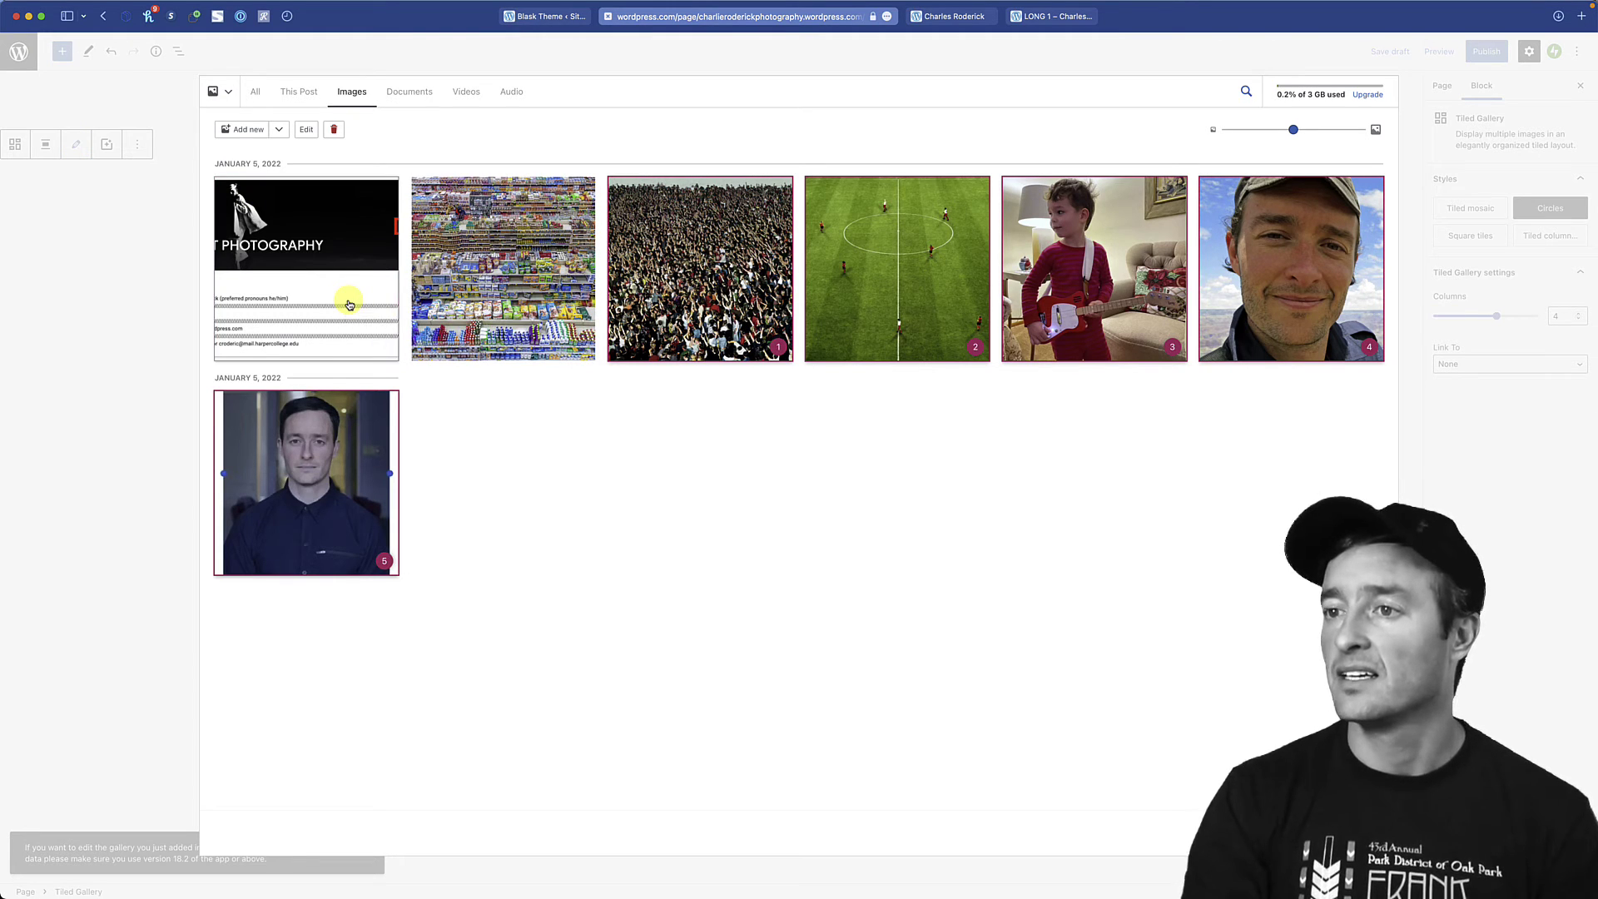
click(345, 304)
click(526, 308)
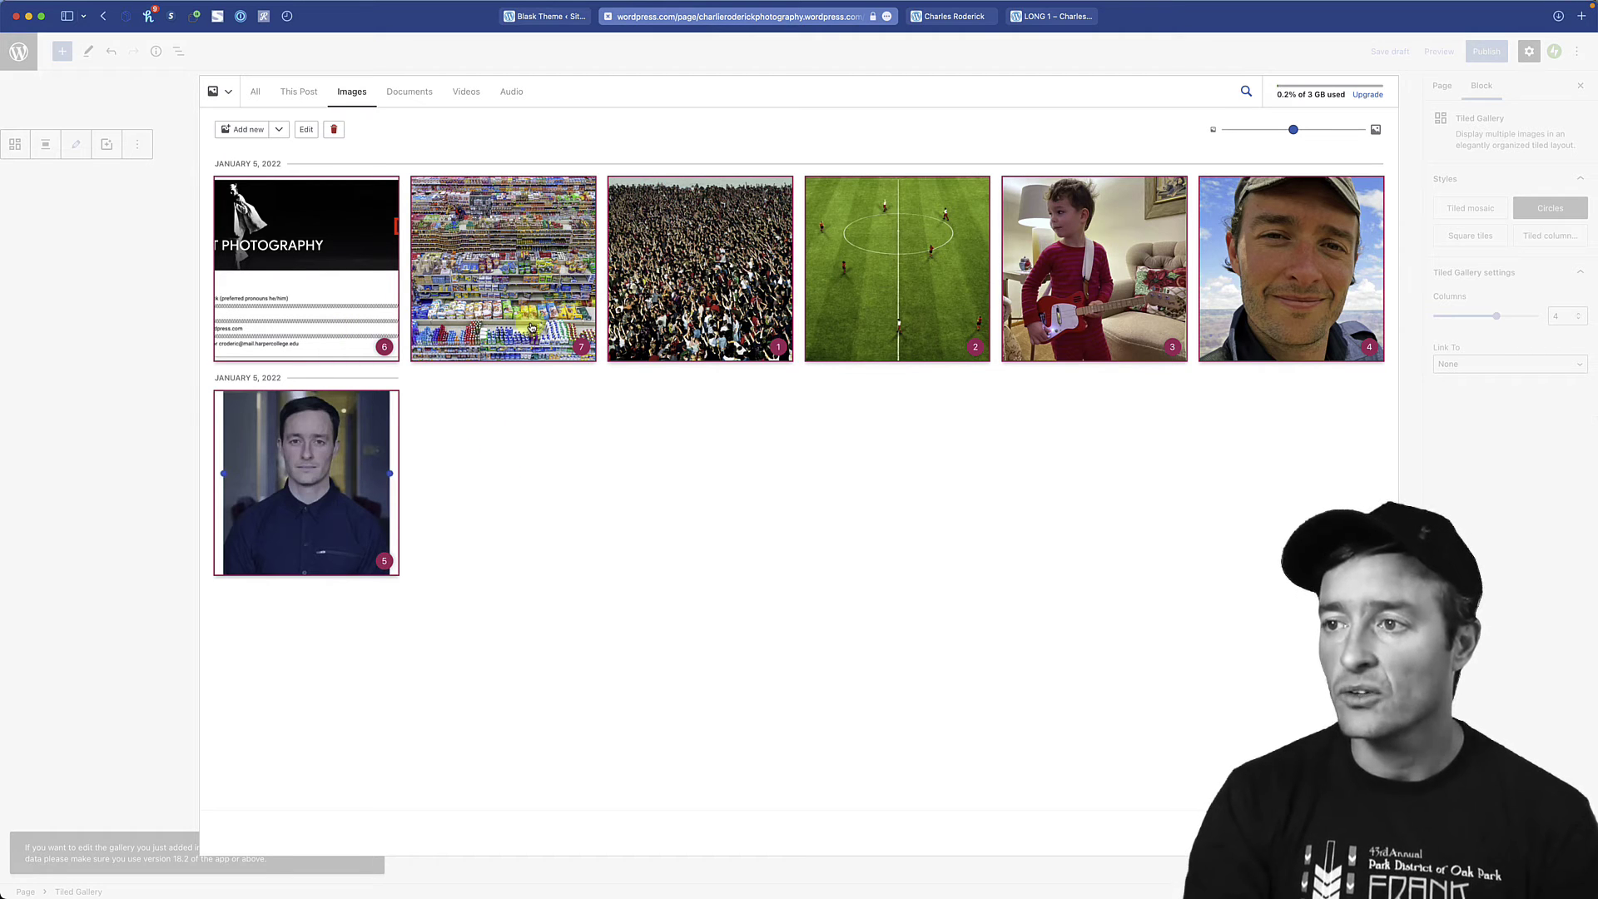
click(1220, 757)
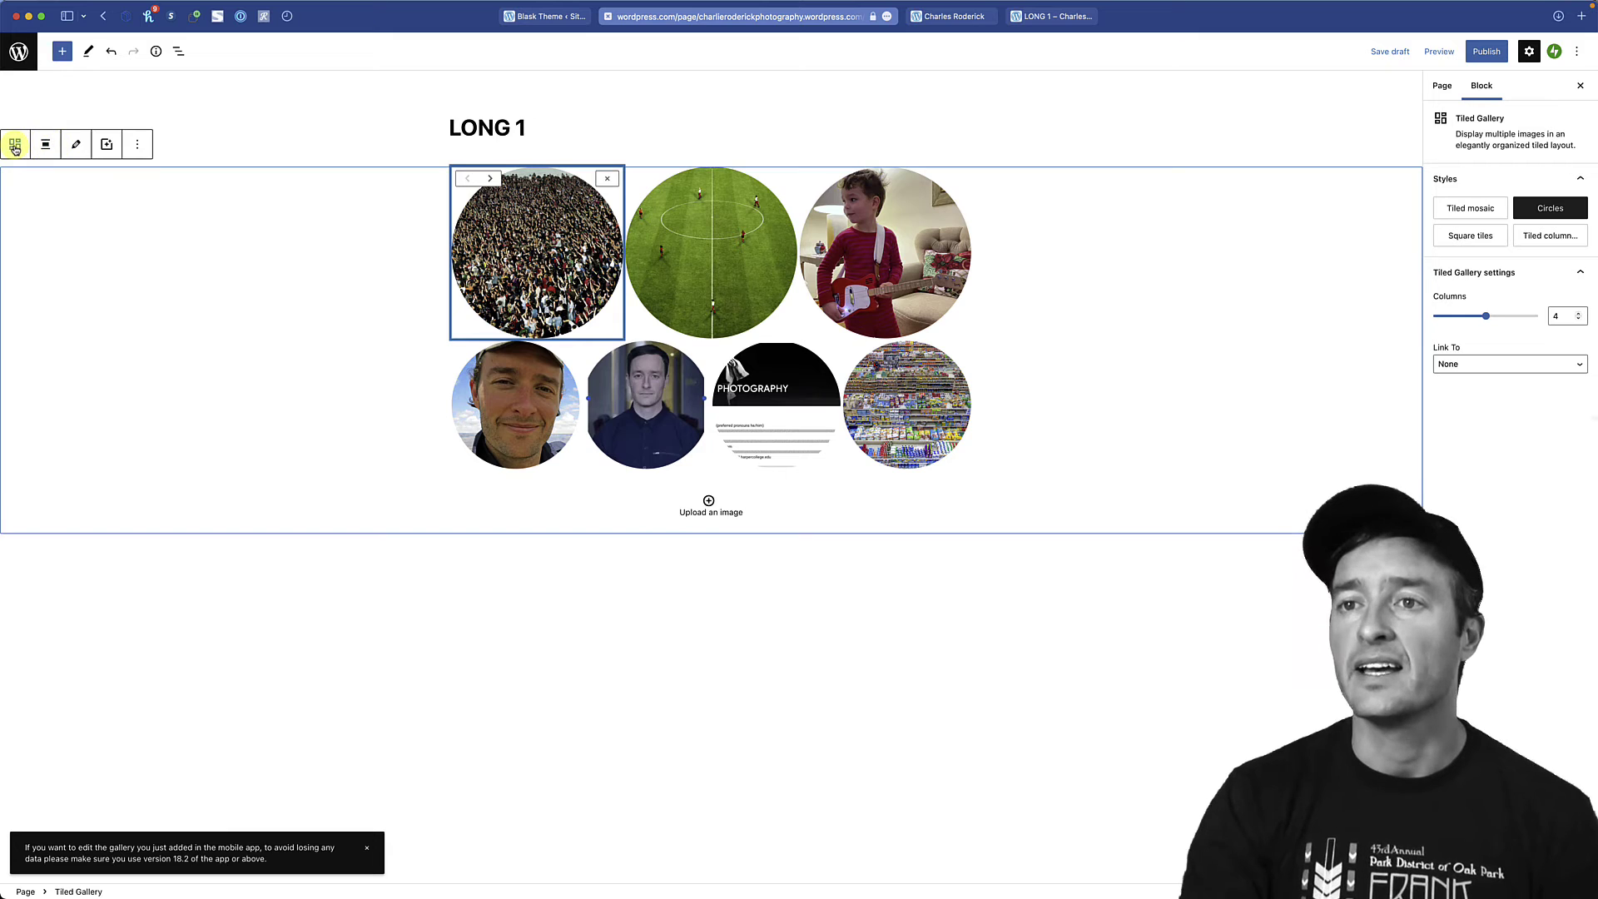
- Convert the circles Tiled Gallery into a standard Gallery block of square-cropped photos
click(46, 146)
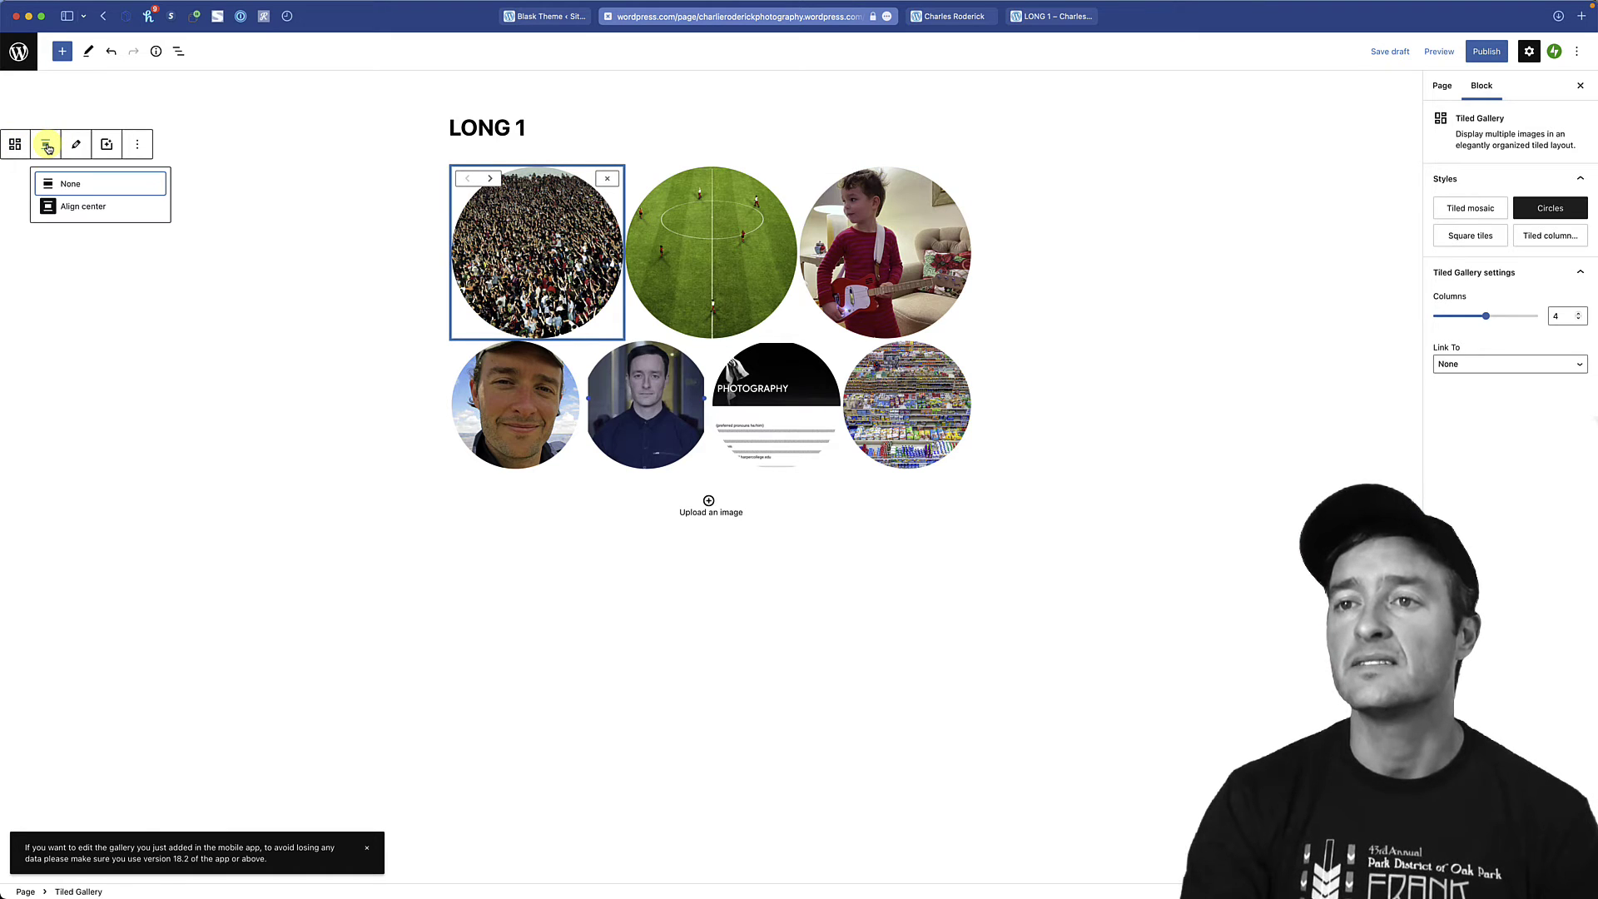
click(46, 146)
click(136, 145)
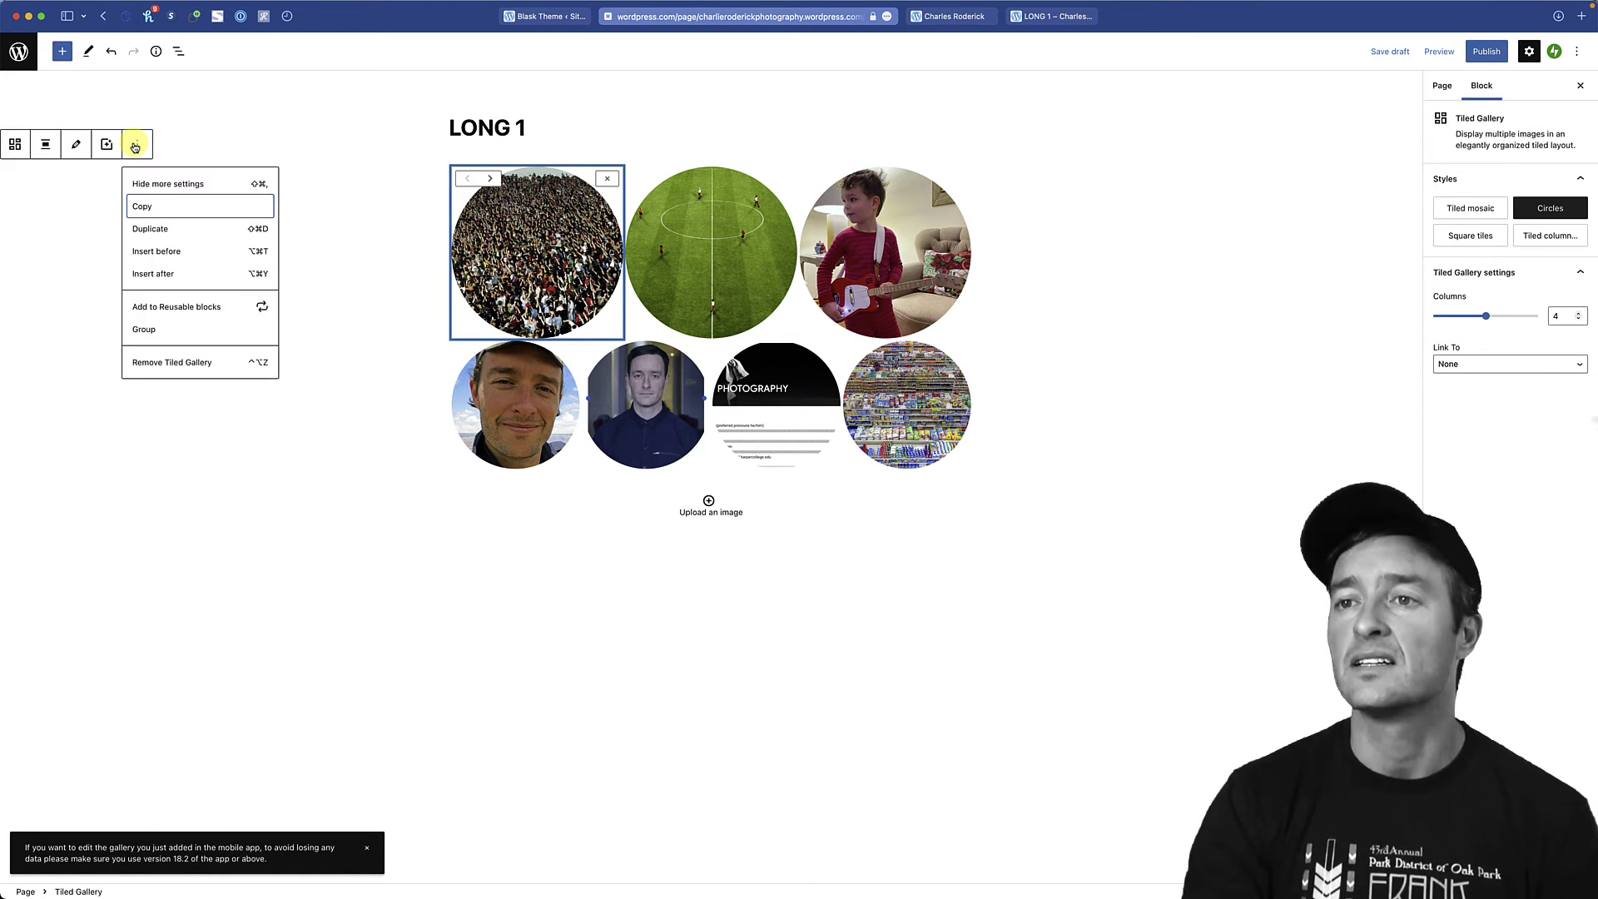
click(136, 146)
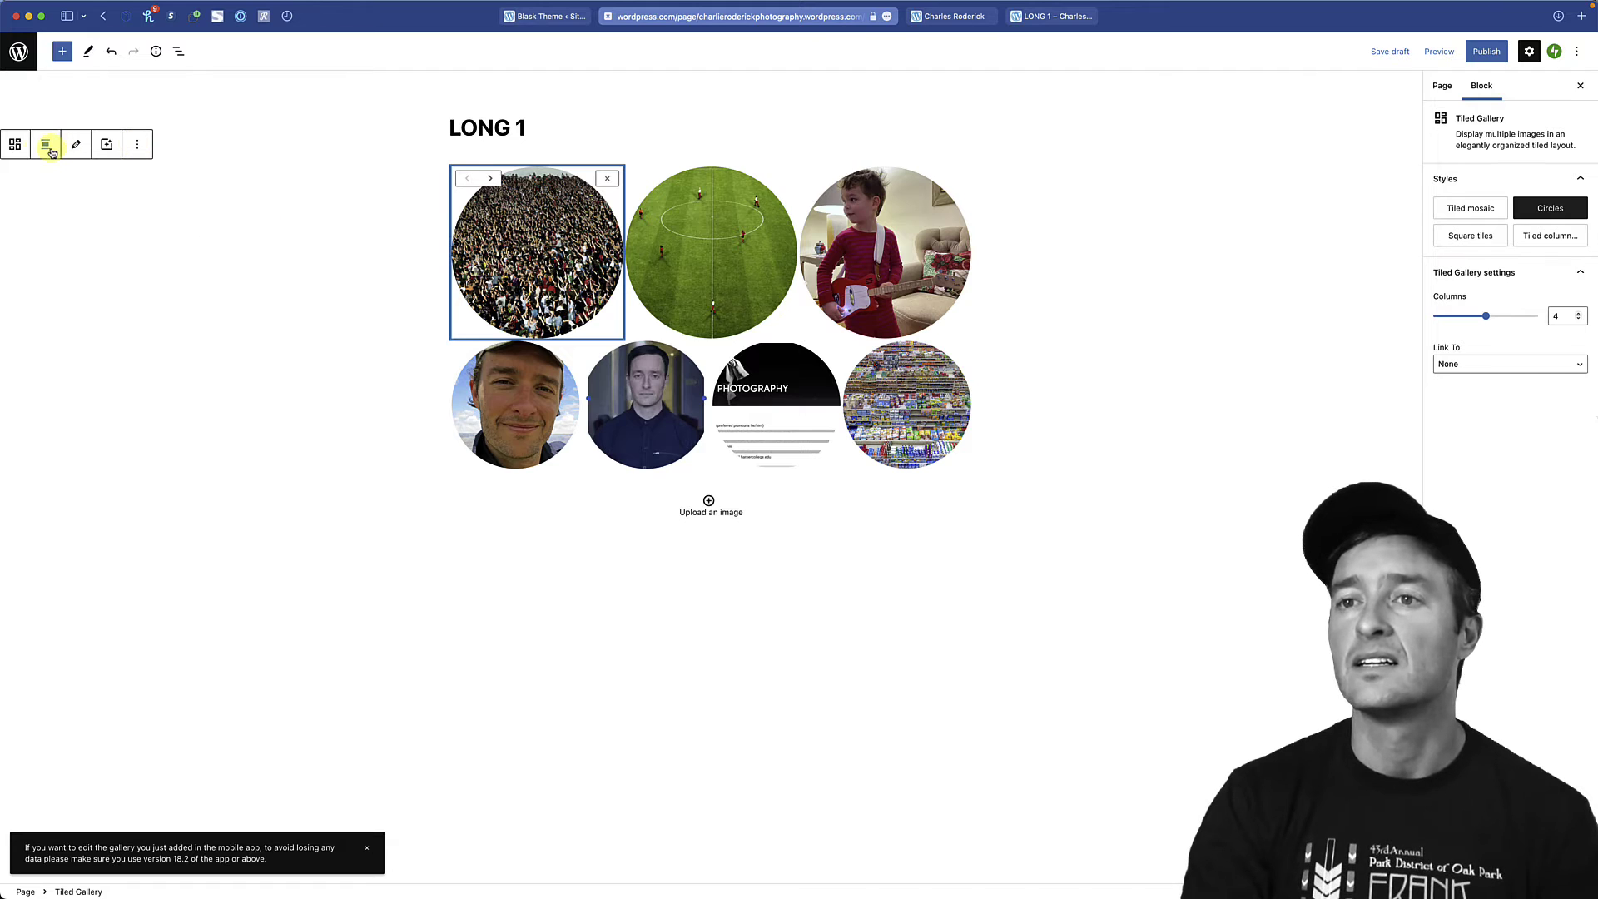
click(15, 146)
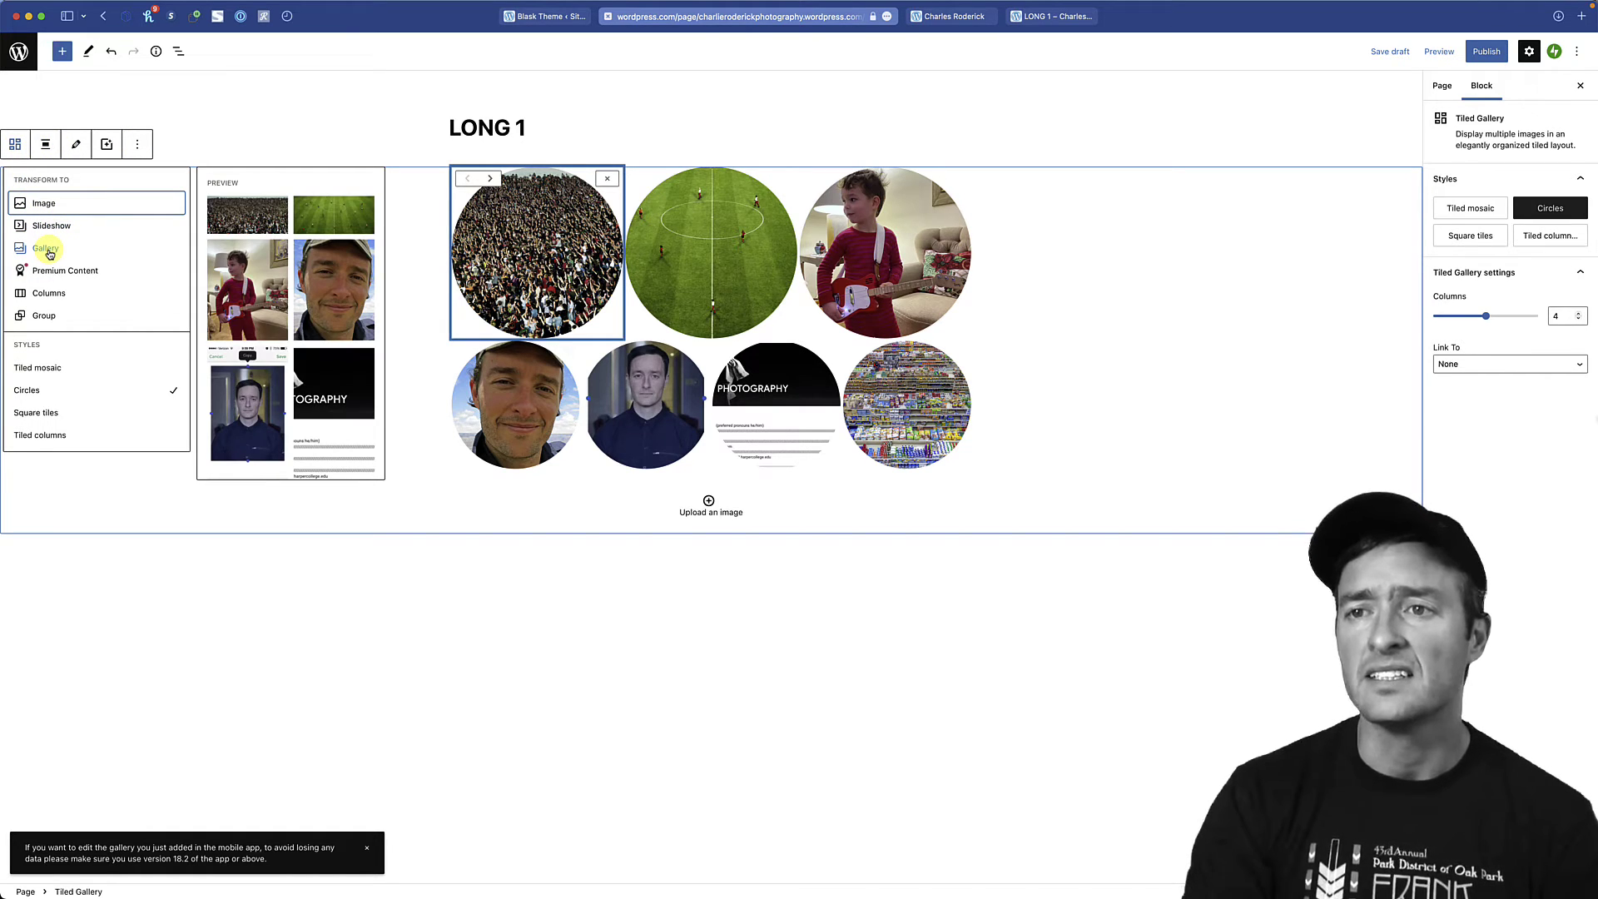
click(45, 249)
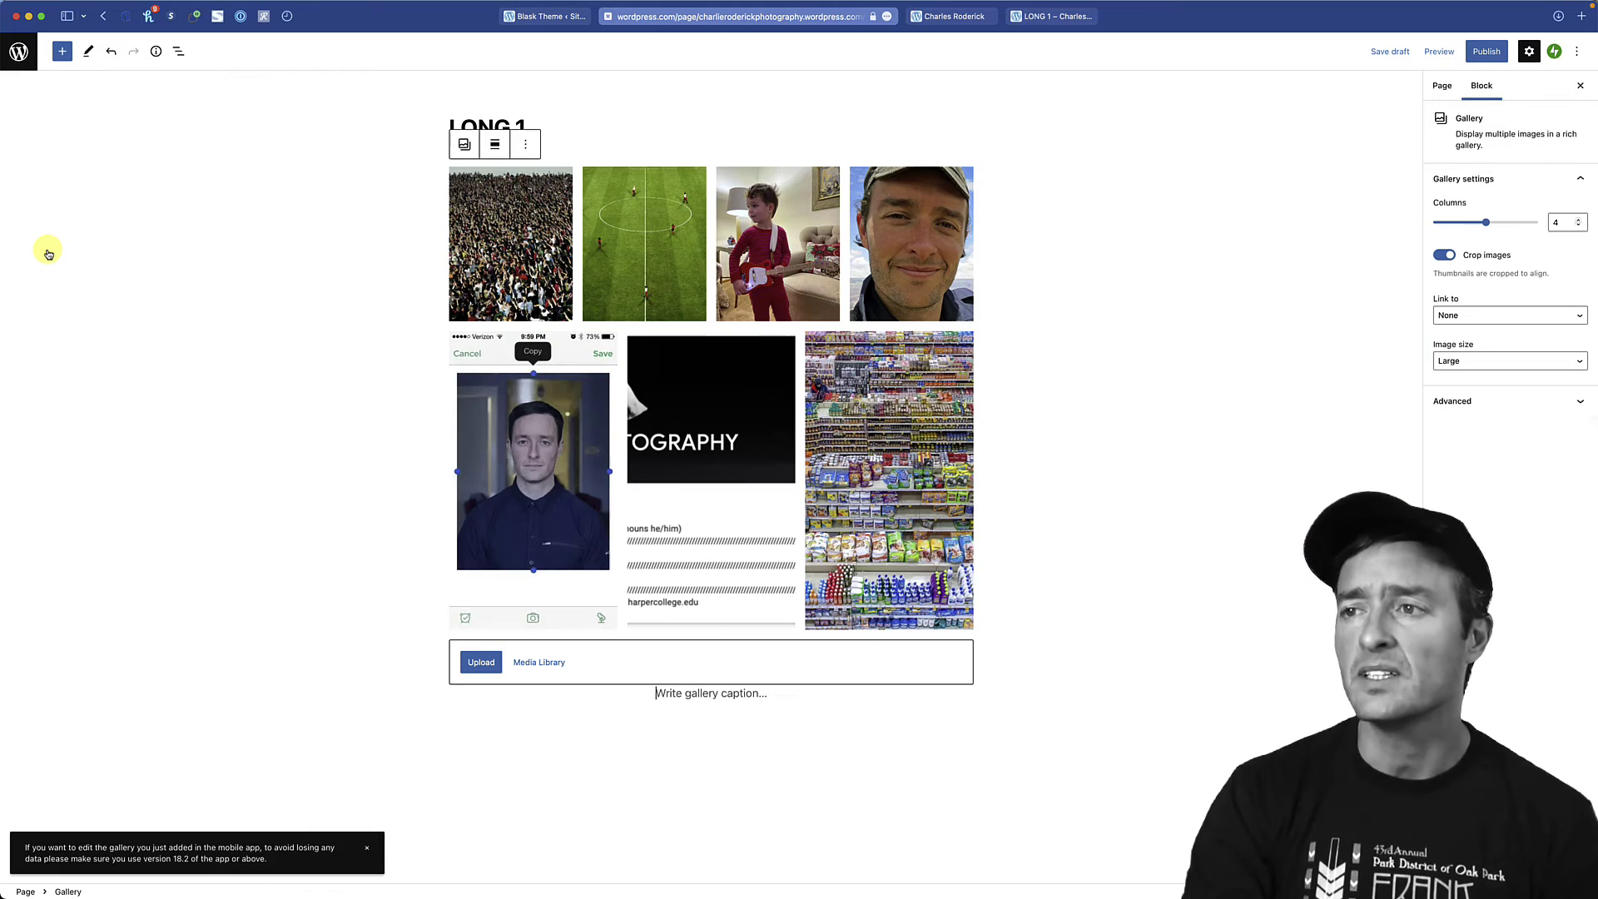
click(518, 260)
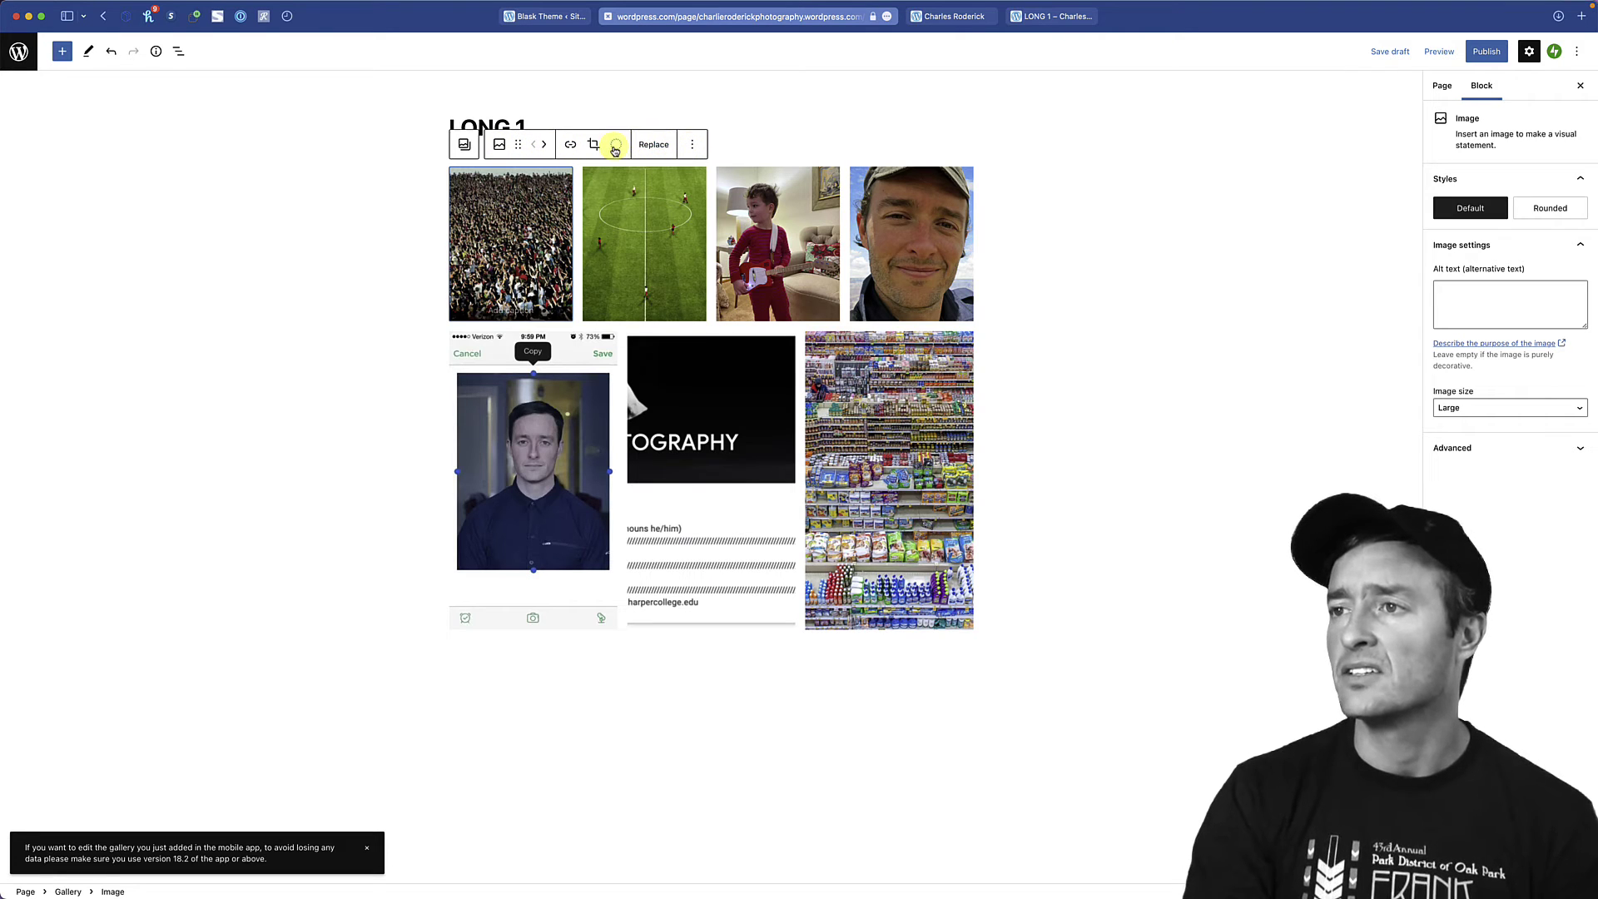
- Look through the crowd, Photography and football images' options and alt-text fields
click(690, 145)
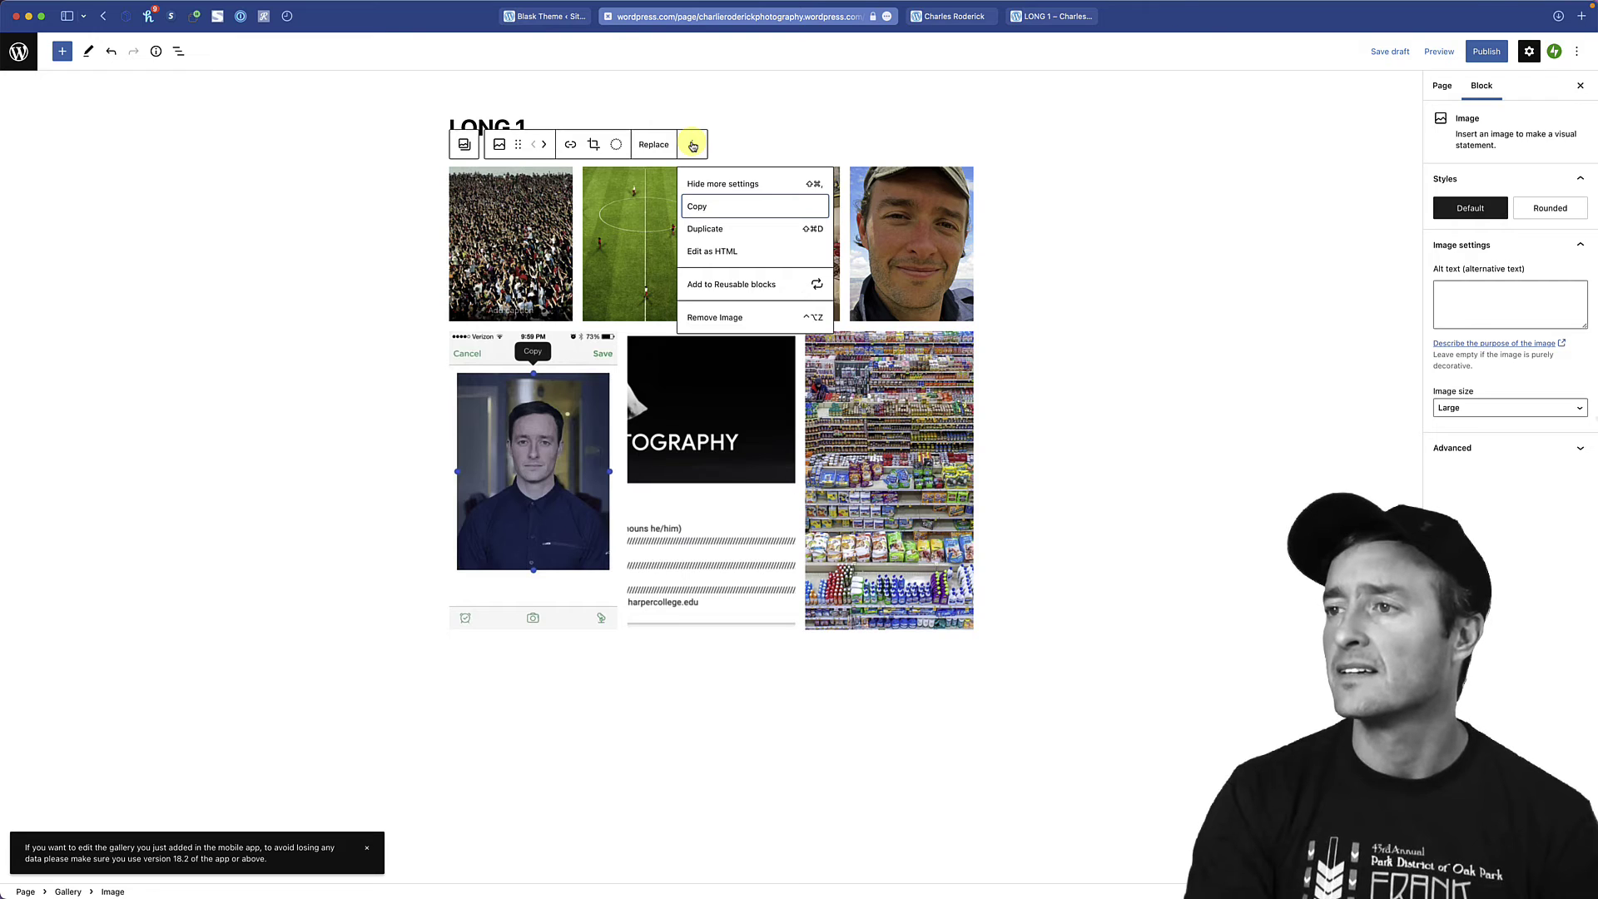
click(692, 146)
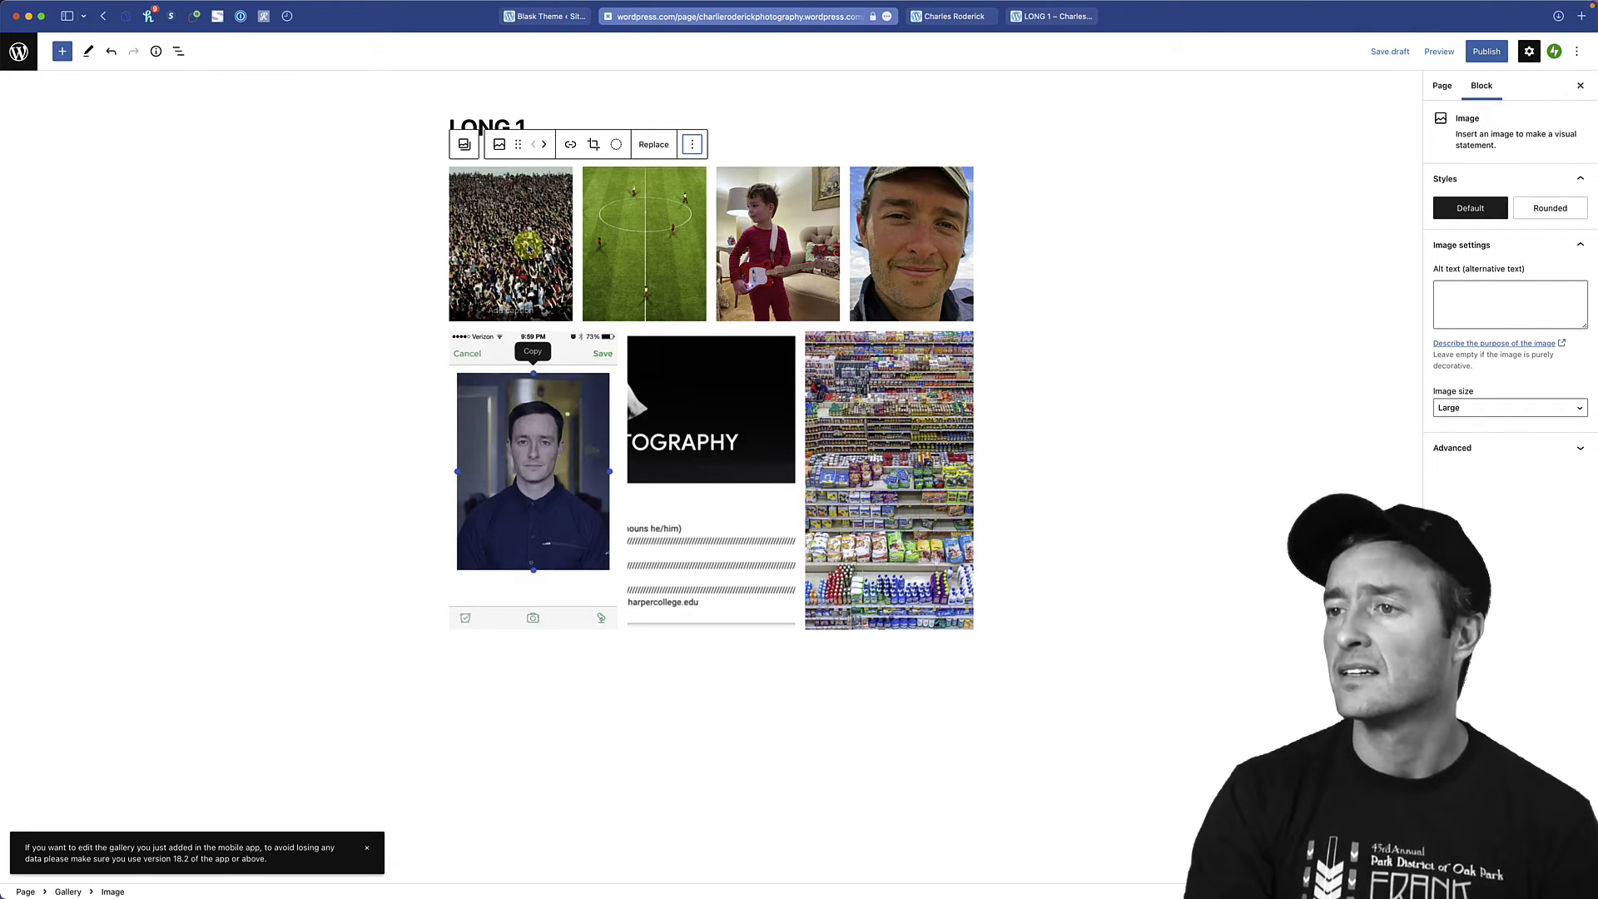
click(549, 450)
click(682, 450)
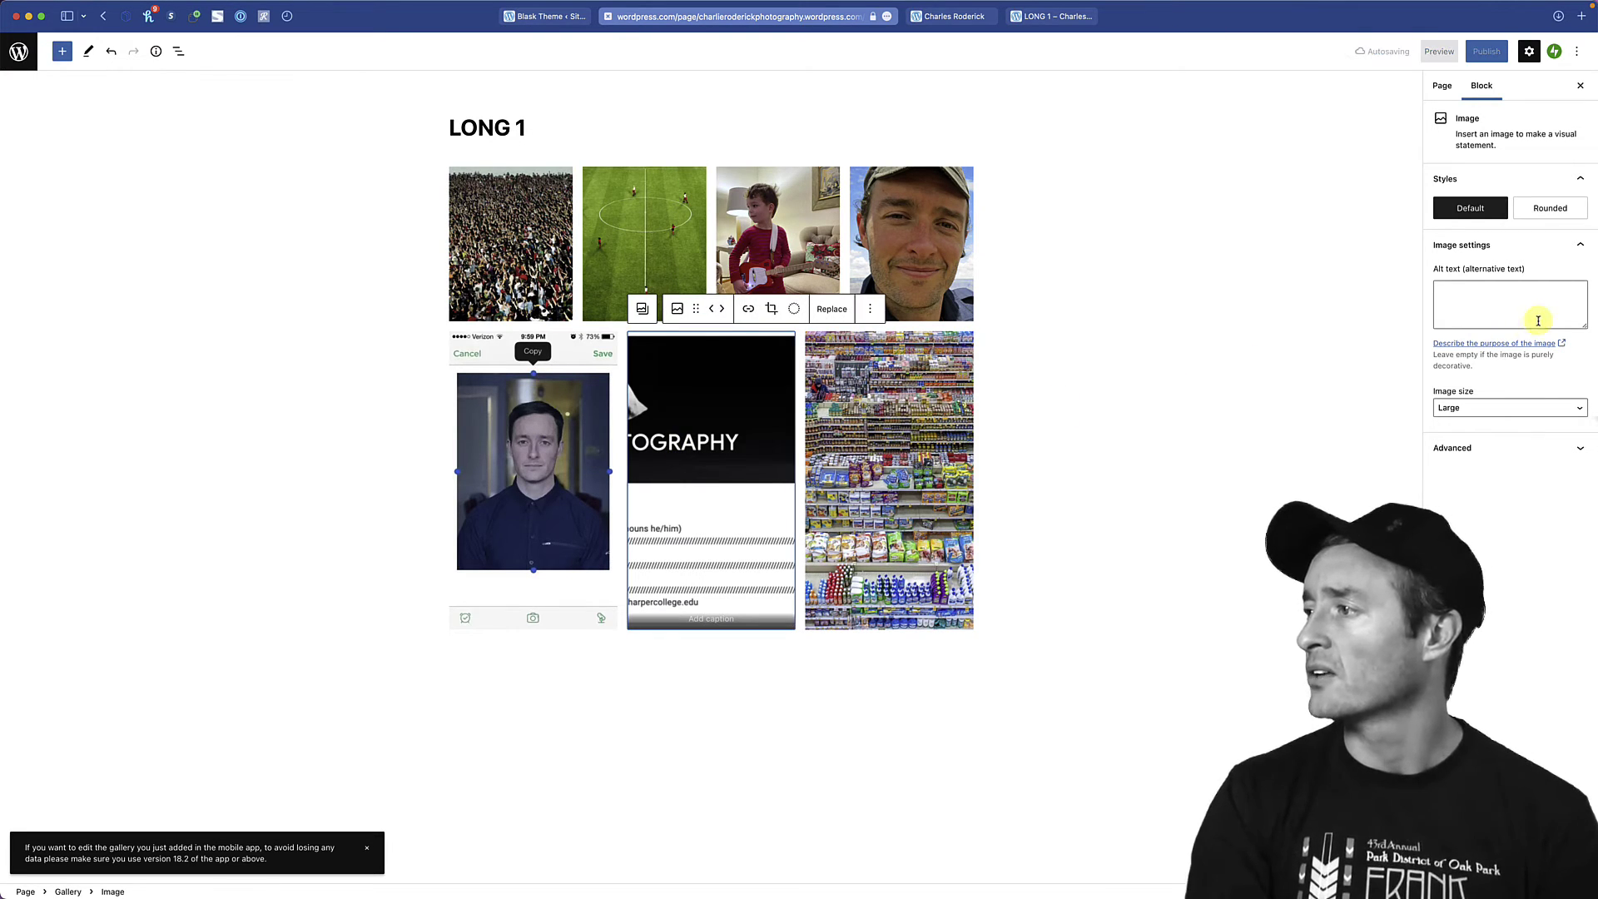
click(1516, 309)
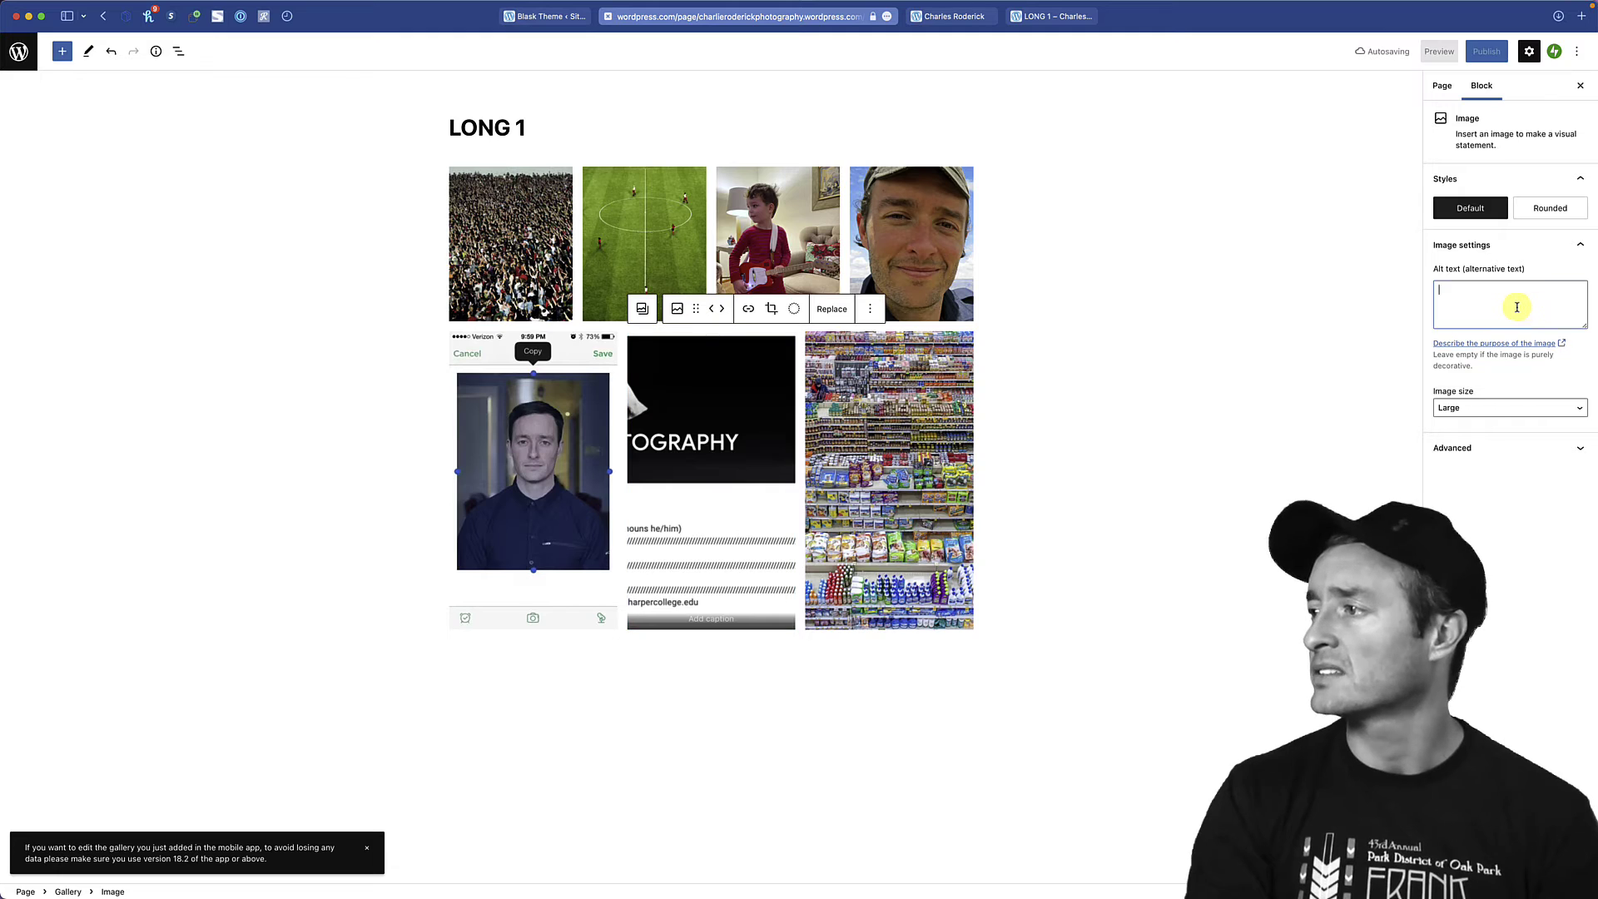
click(779, 245)
click(649, 245)
click(1506, 299)
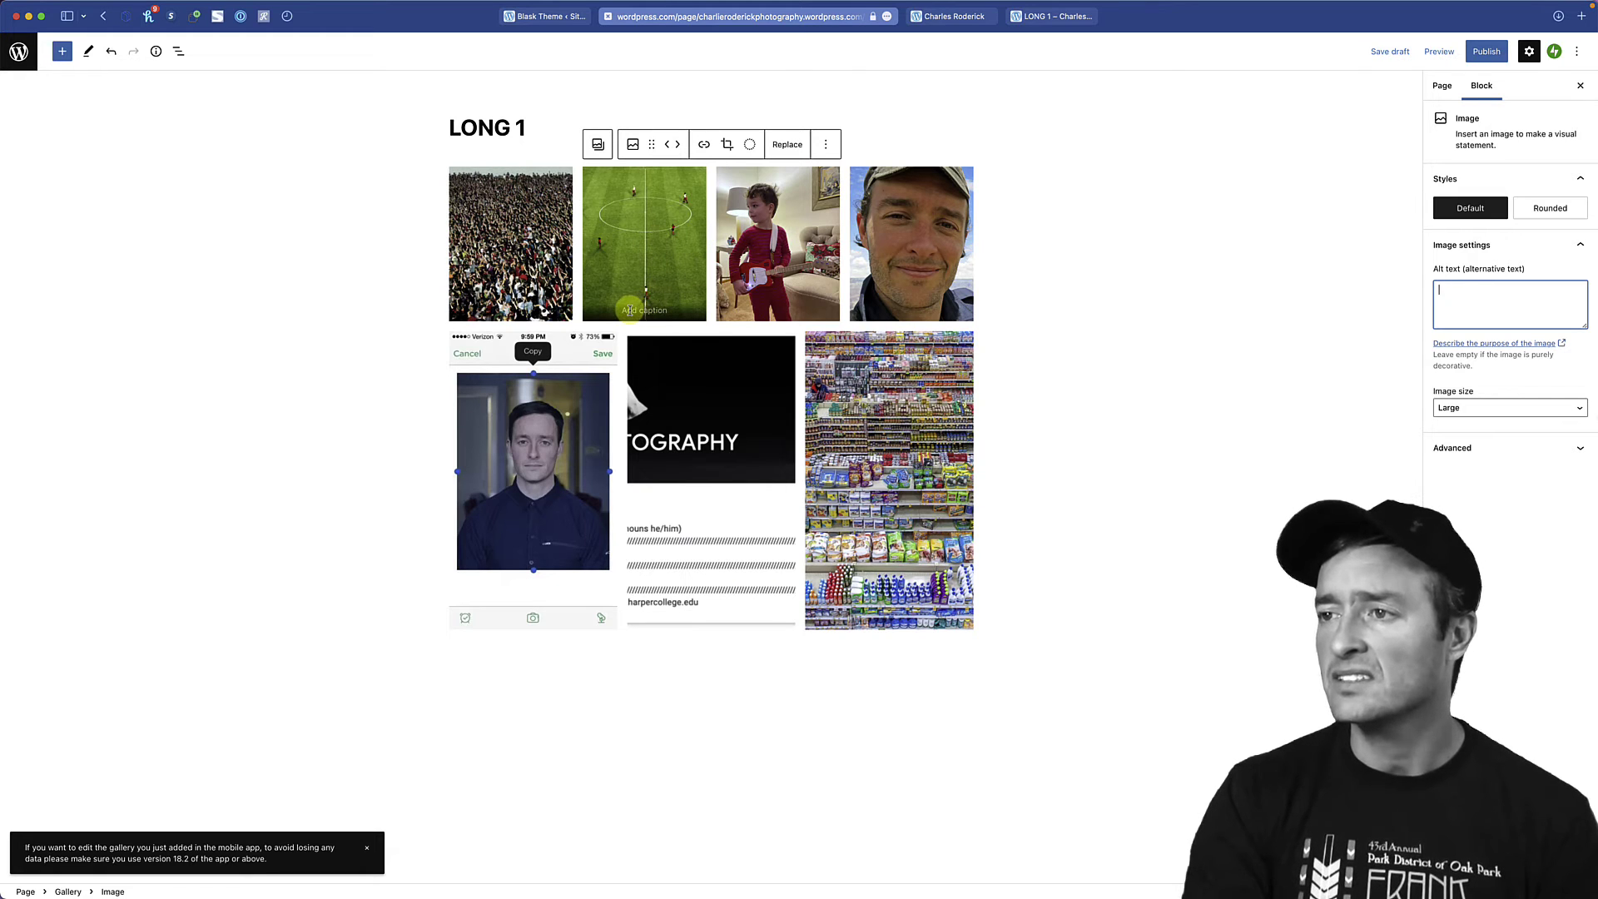
- Caption the boy-with-guitar photo with his name and a short cheer
click(751, 288)
click(731, 400)
click(768, 255)
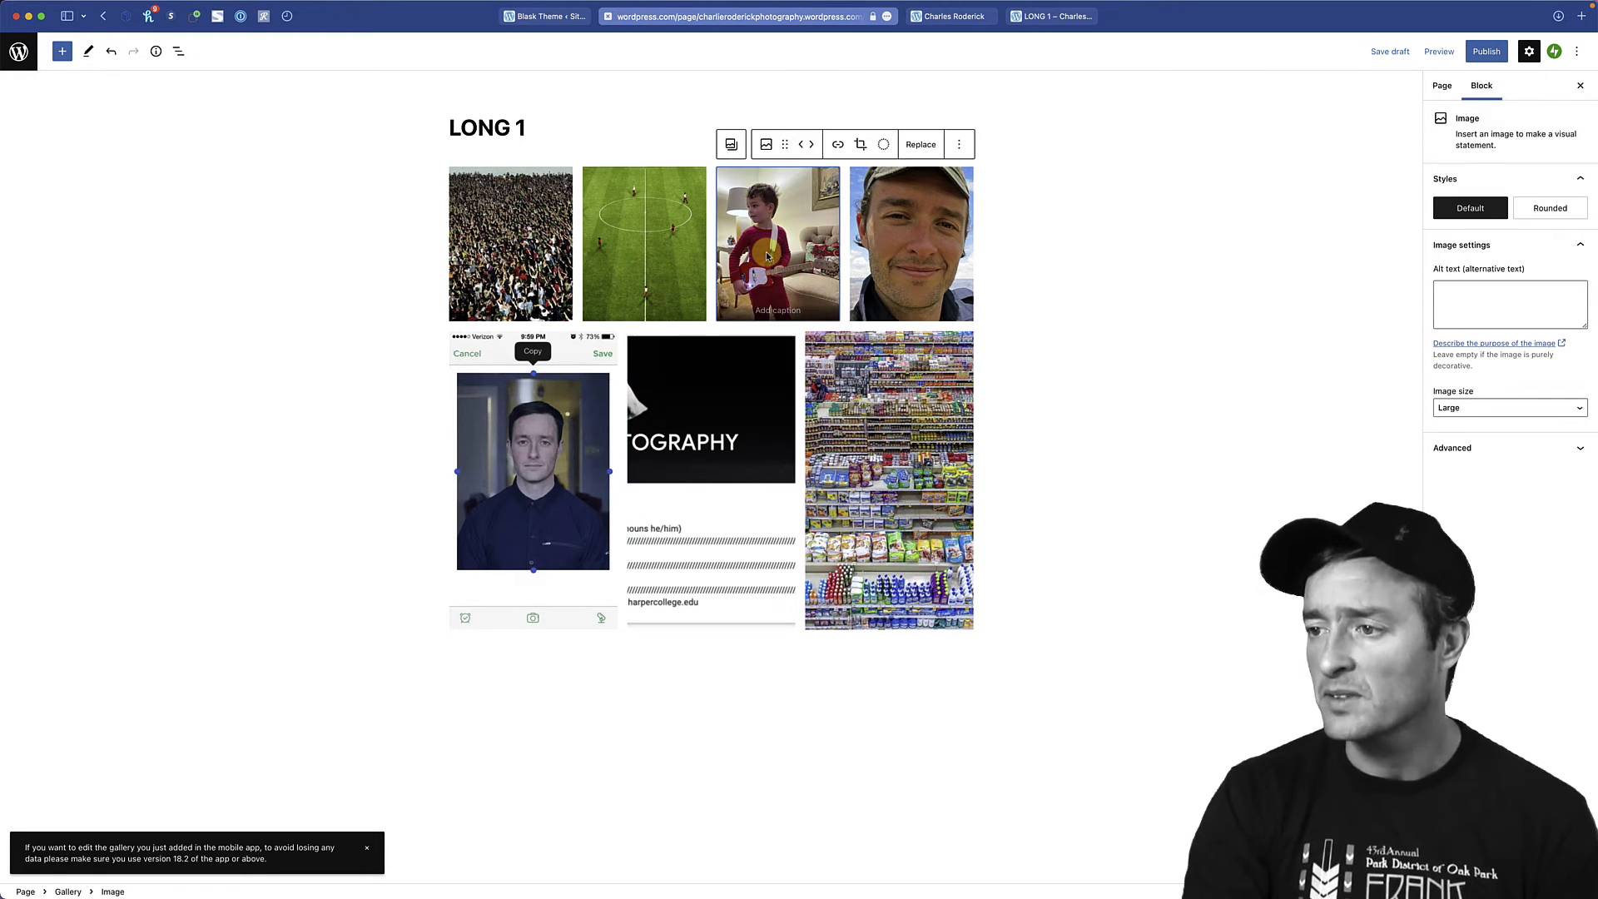
click(795, 314)
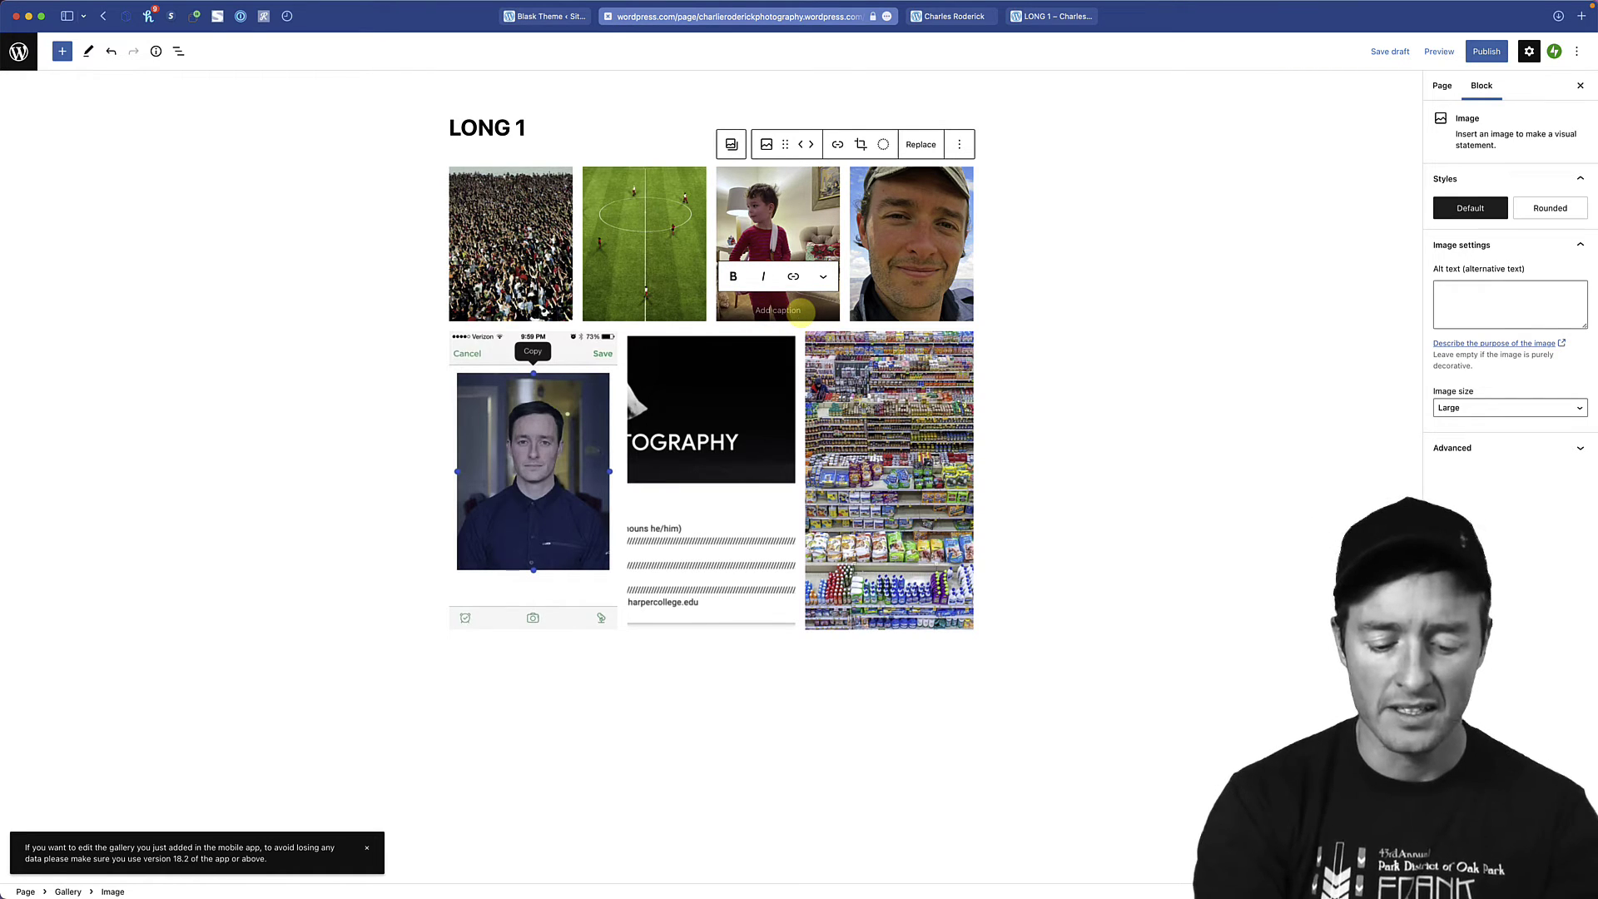
text(Gus)
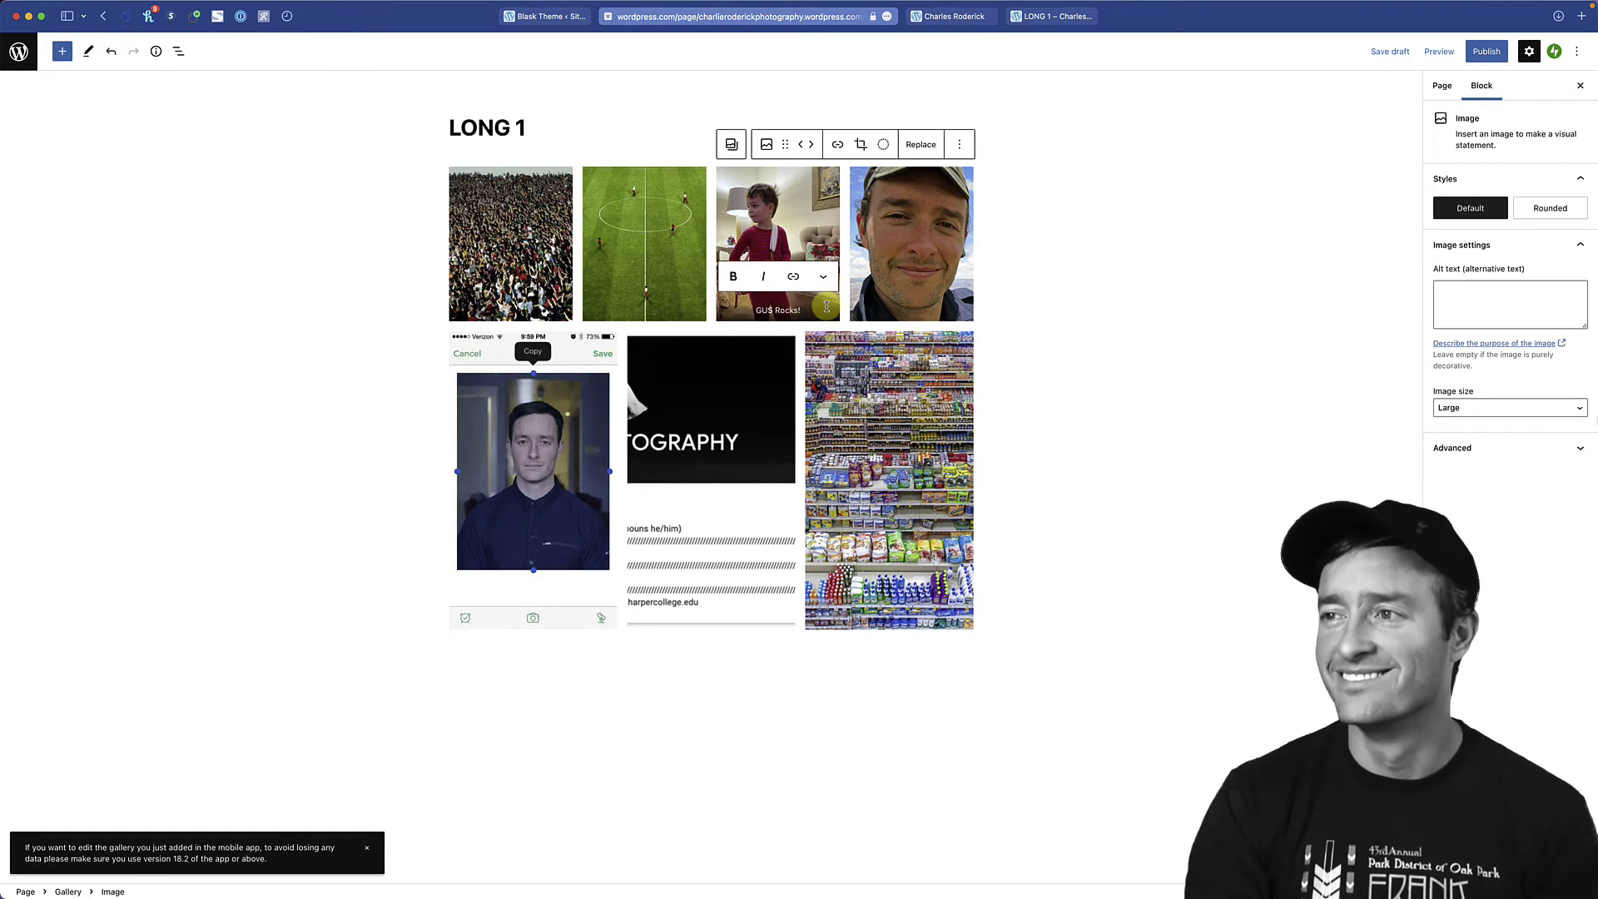
click(828, 291)
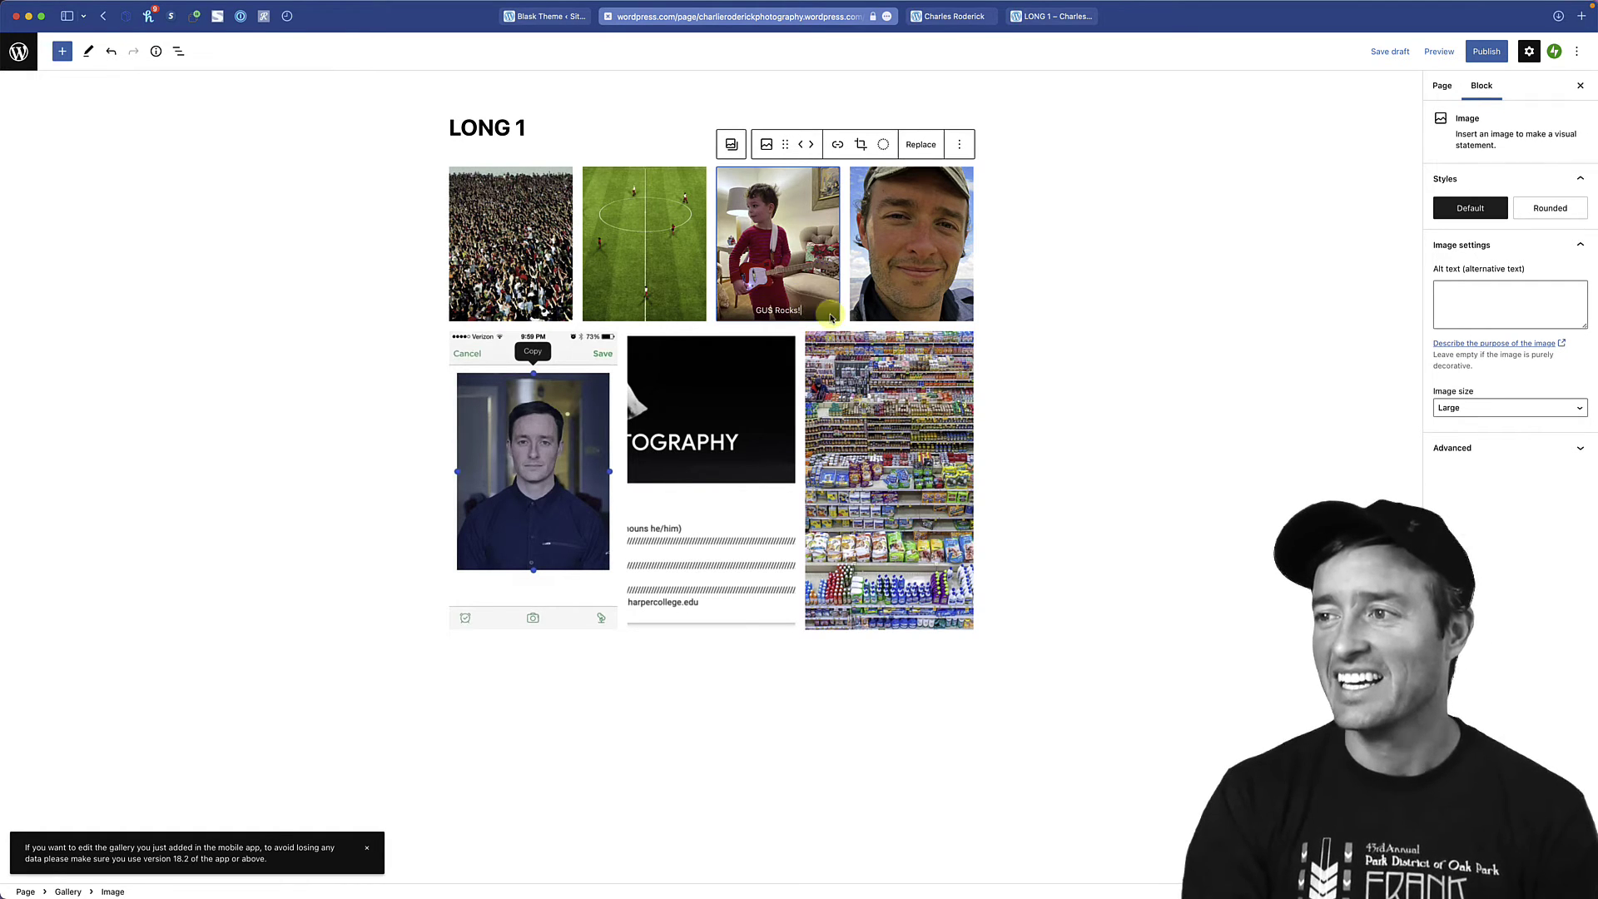
click(934, 264)
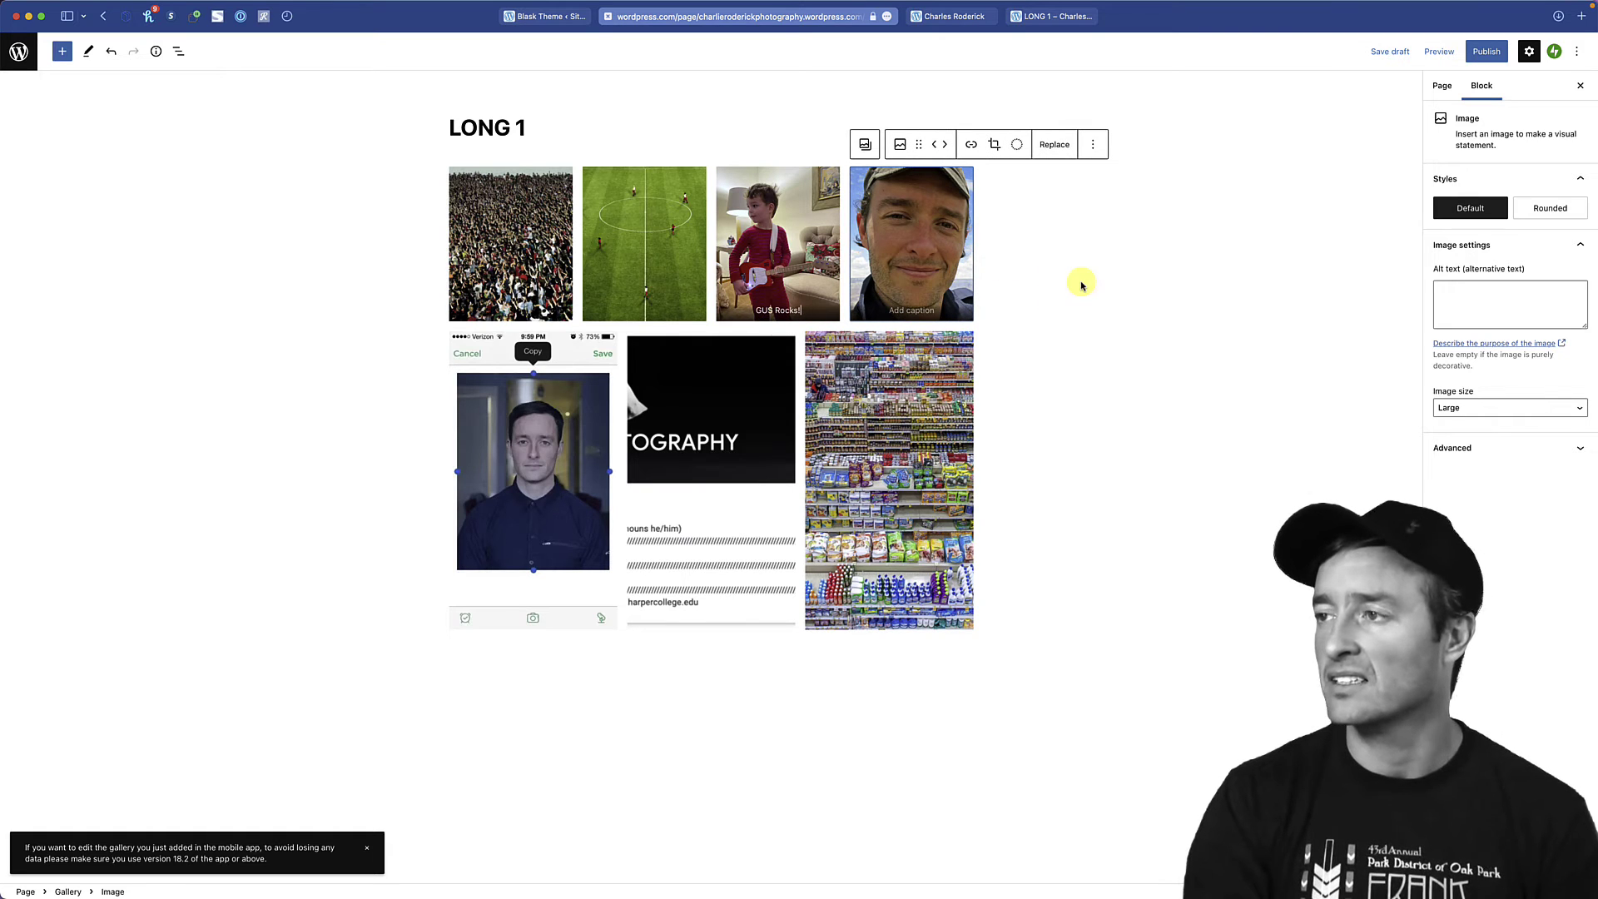
- Preview LONG 1 in a new tab, enlarge the captioned boy photo, then return to the editor
click(1440, 53)
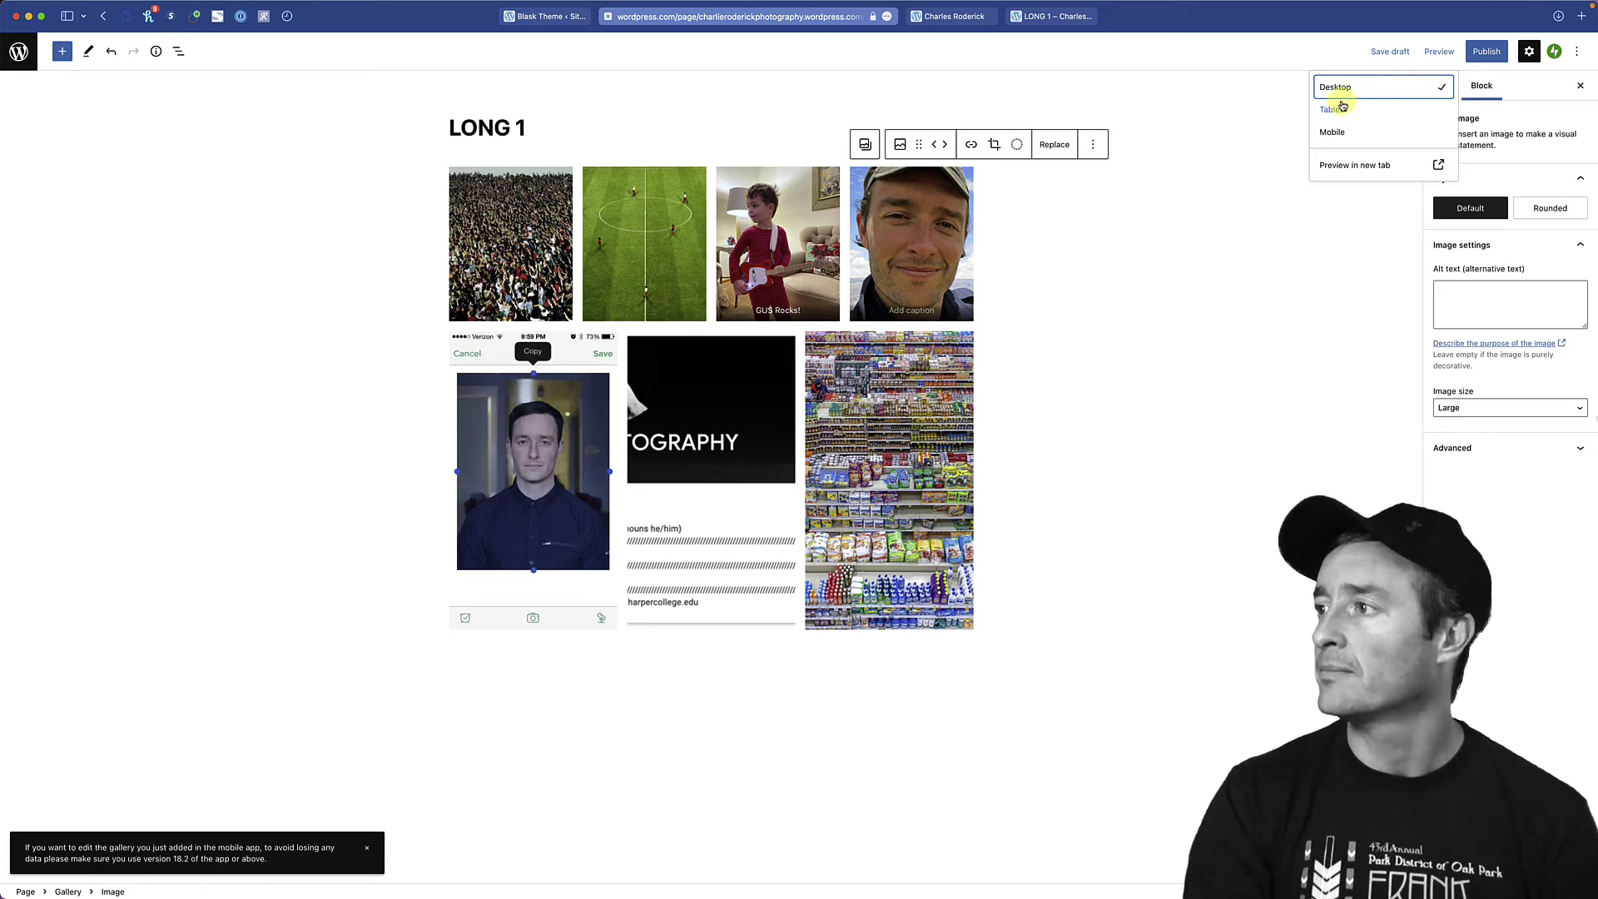
click(1437, 166)
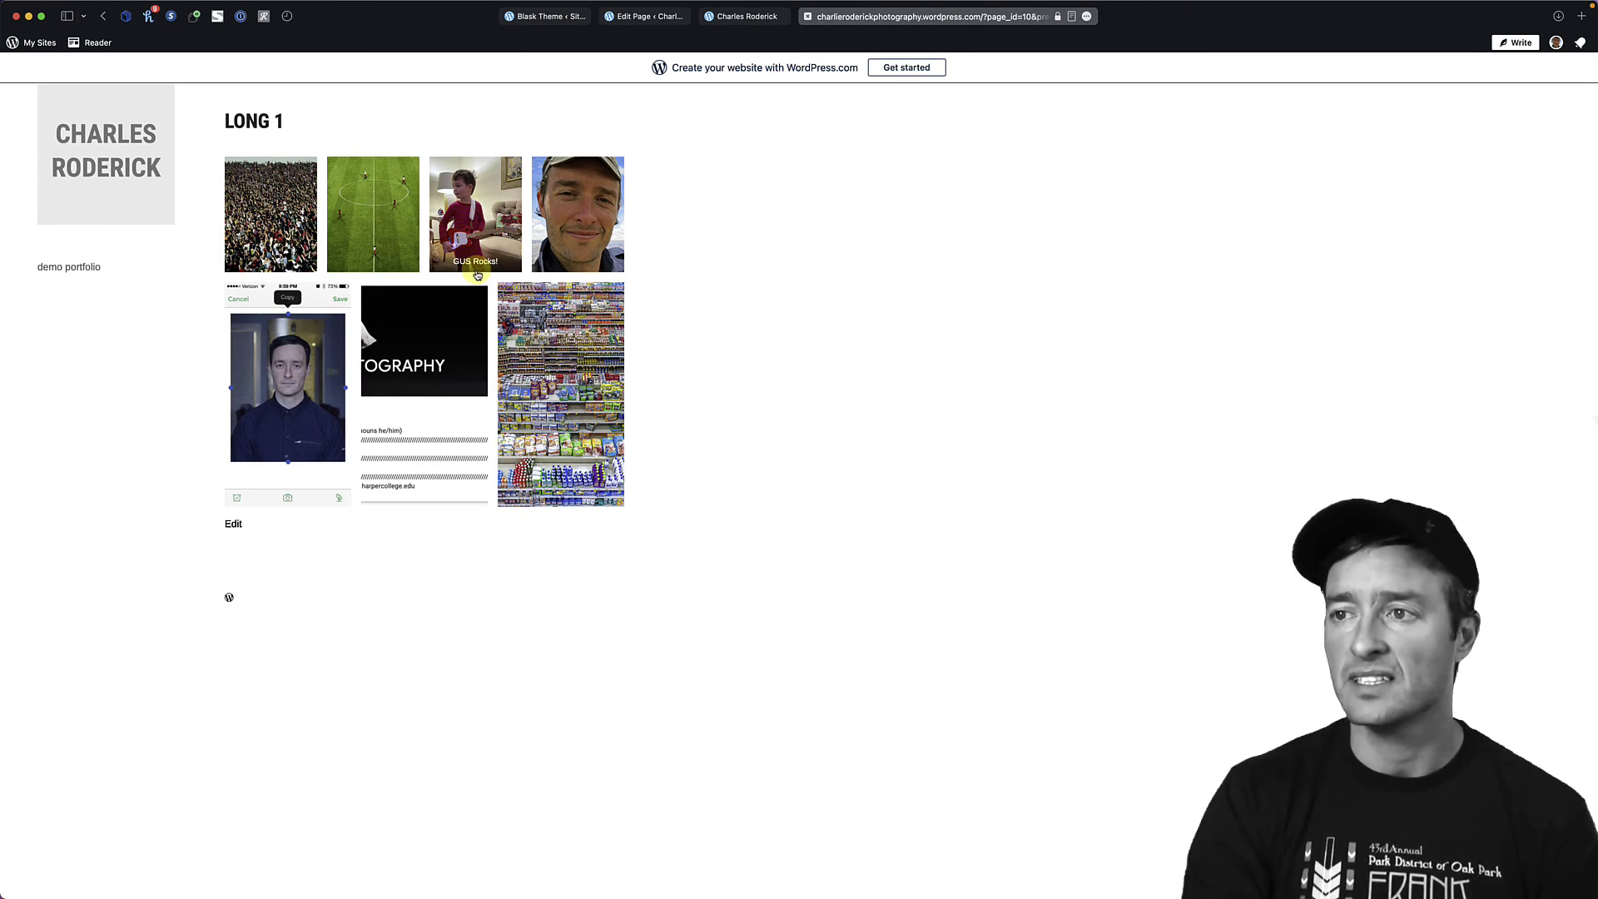
click(478, 232)
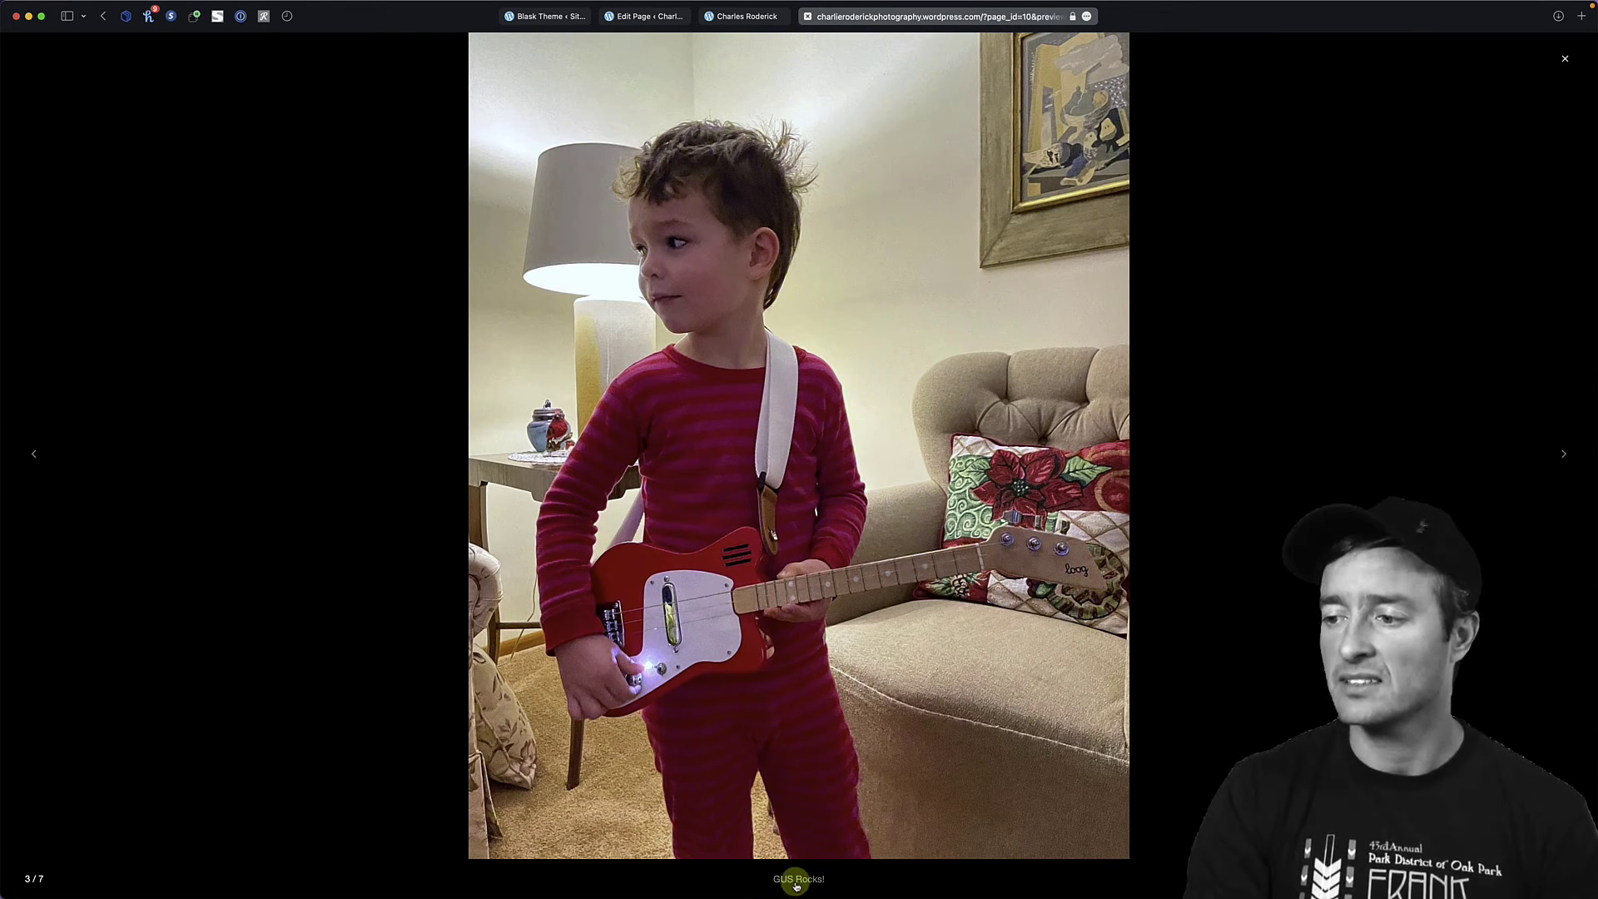
click(1565, 60)
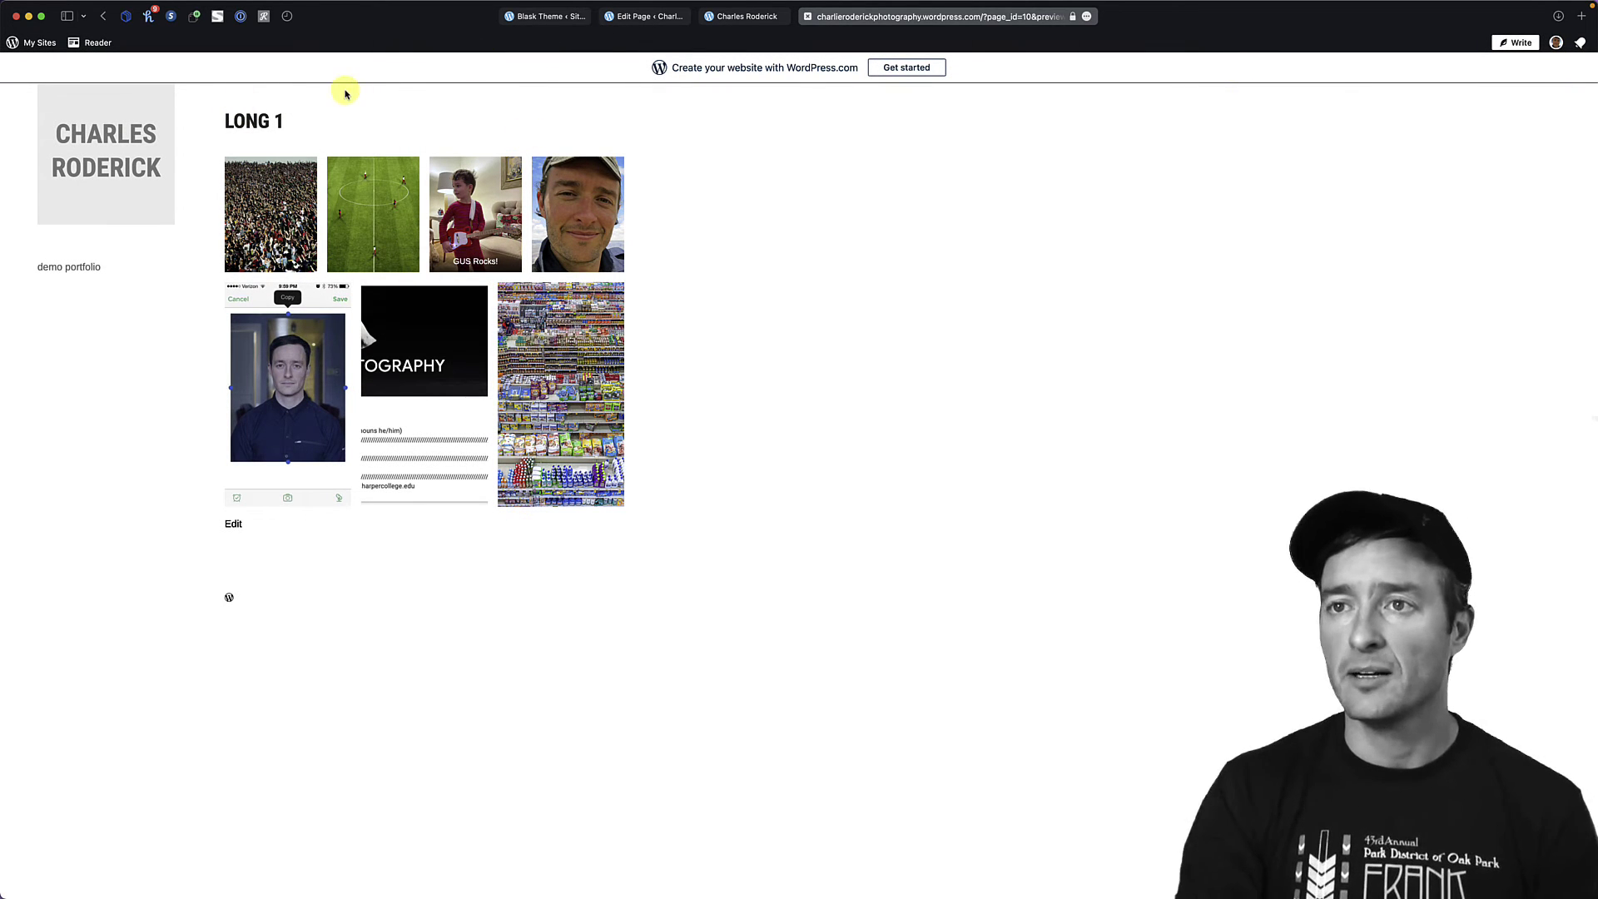
click(659, 20)
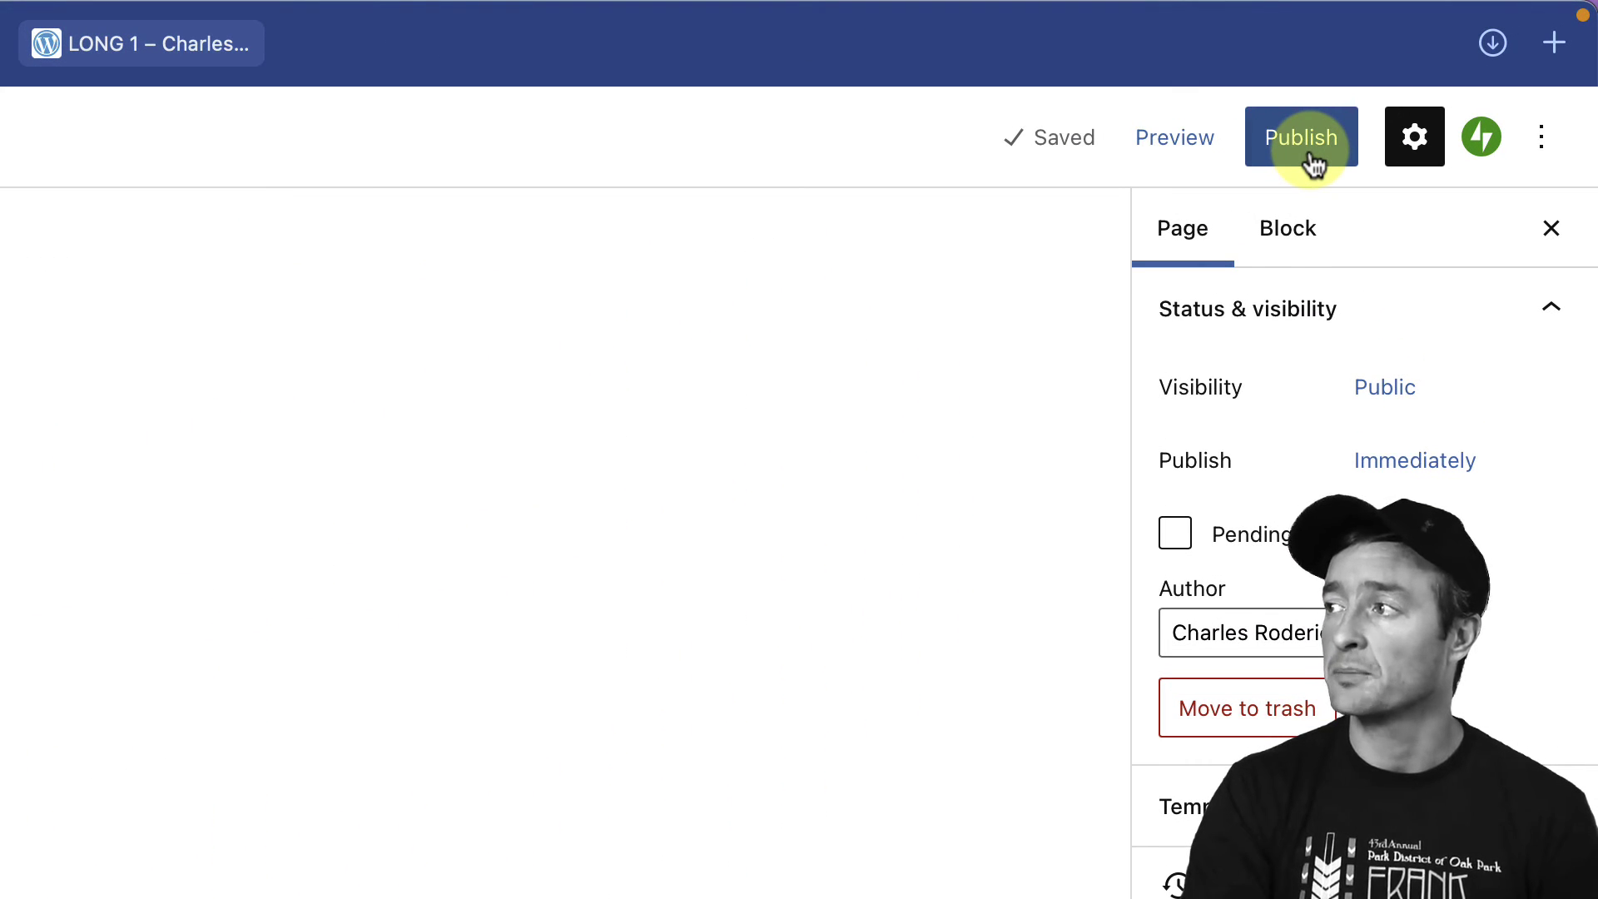
- Publish the LONG 1 page and copy its live page address
click(1312, 160)
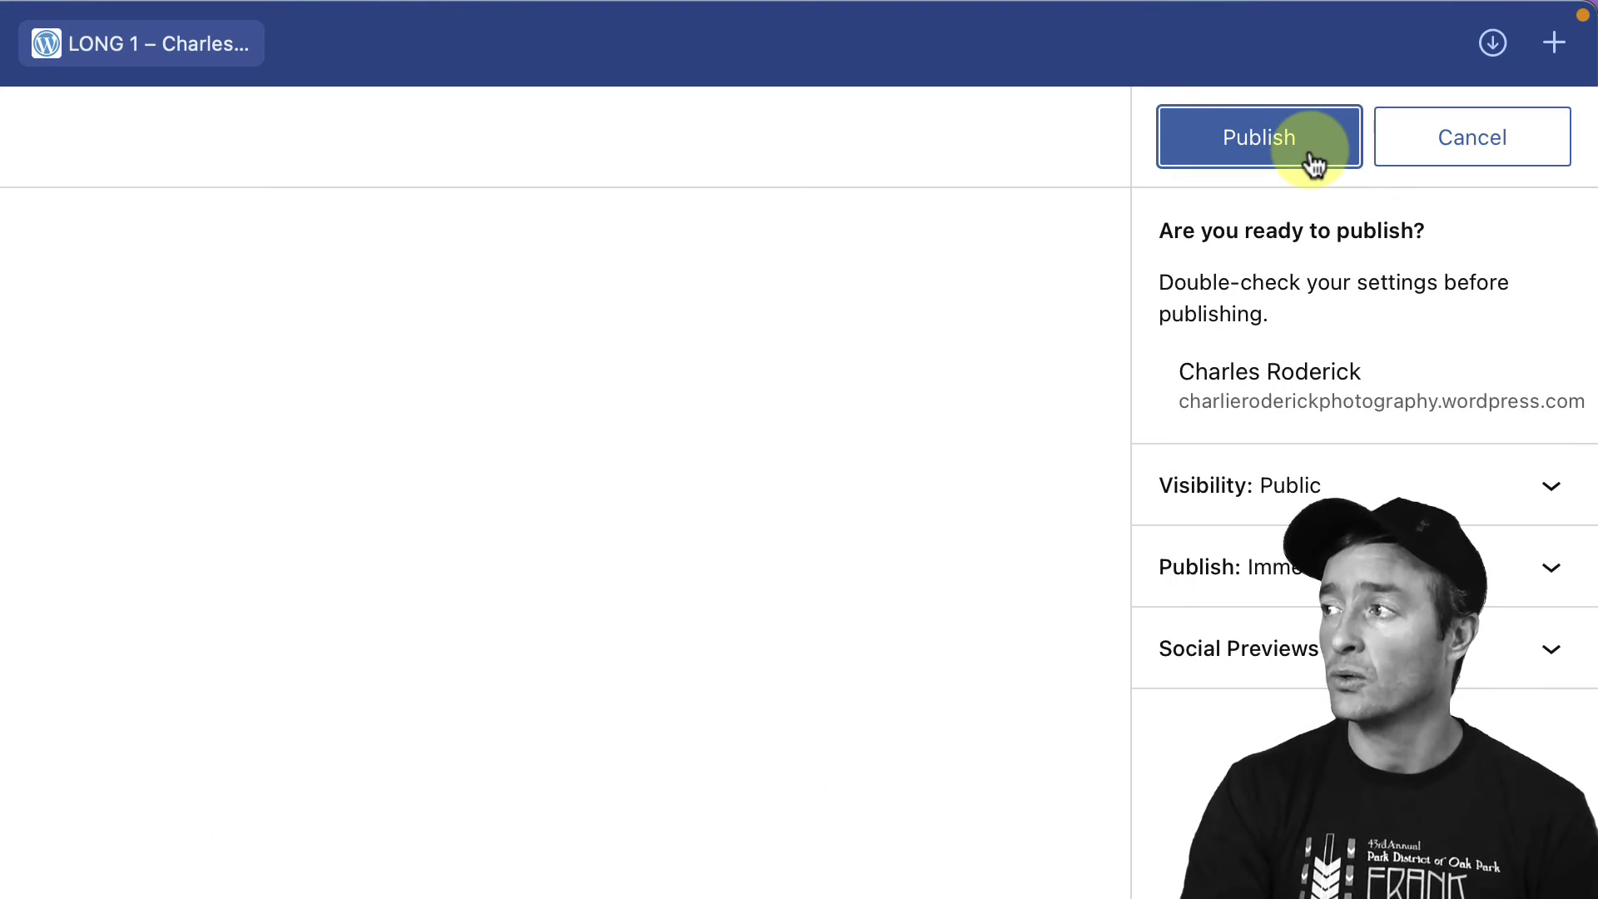
click(1257, 143)
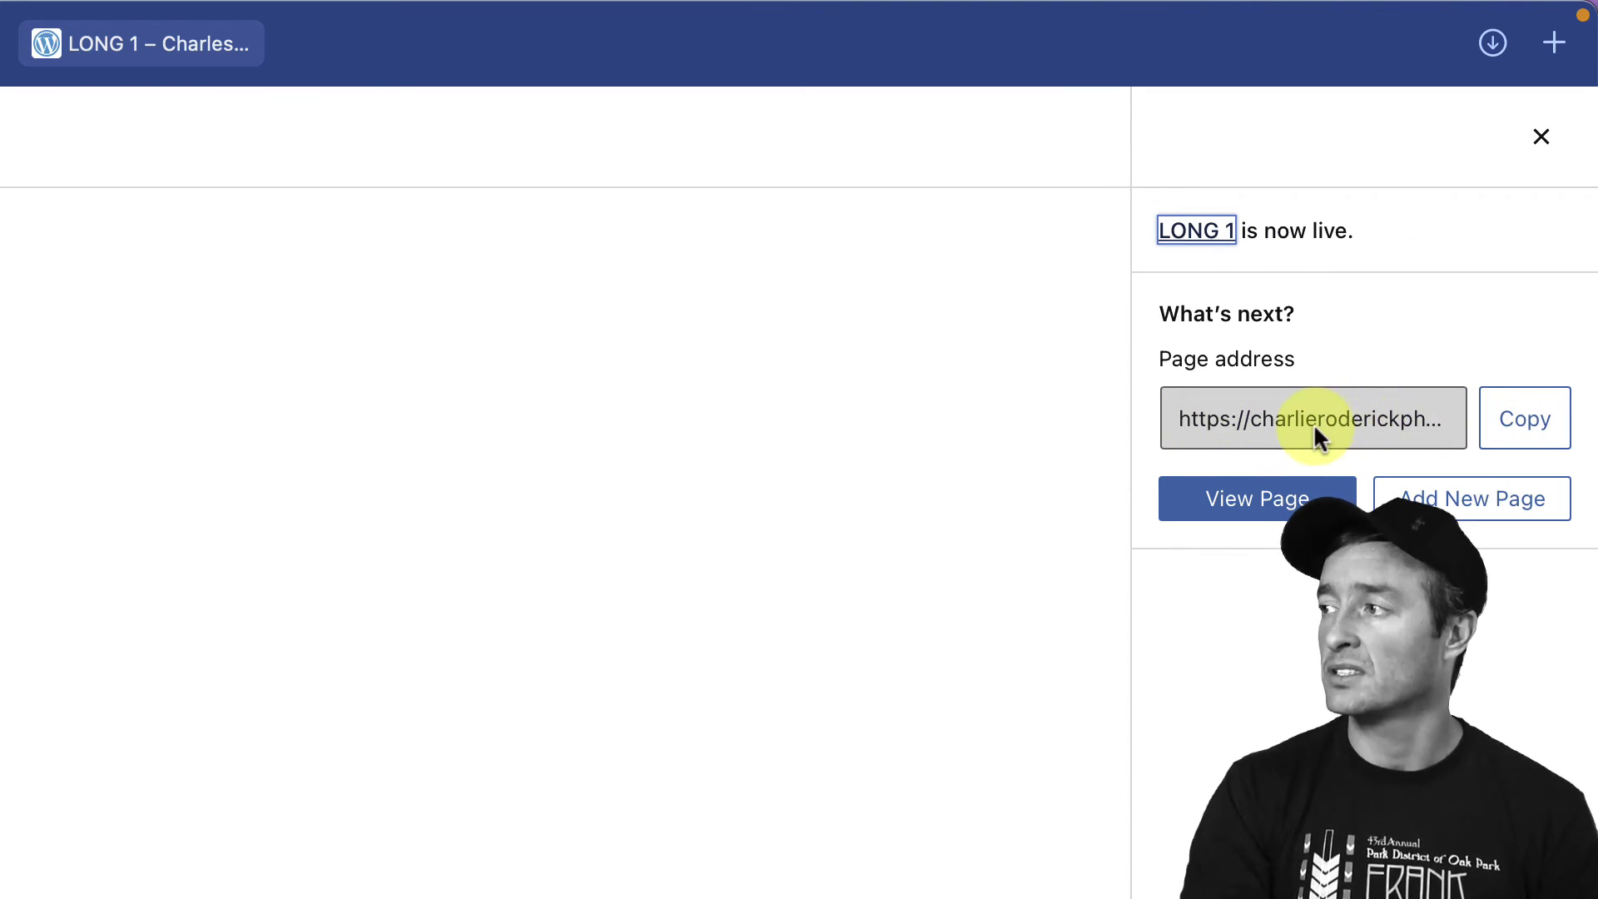
click(1521, 441)
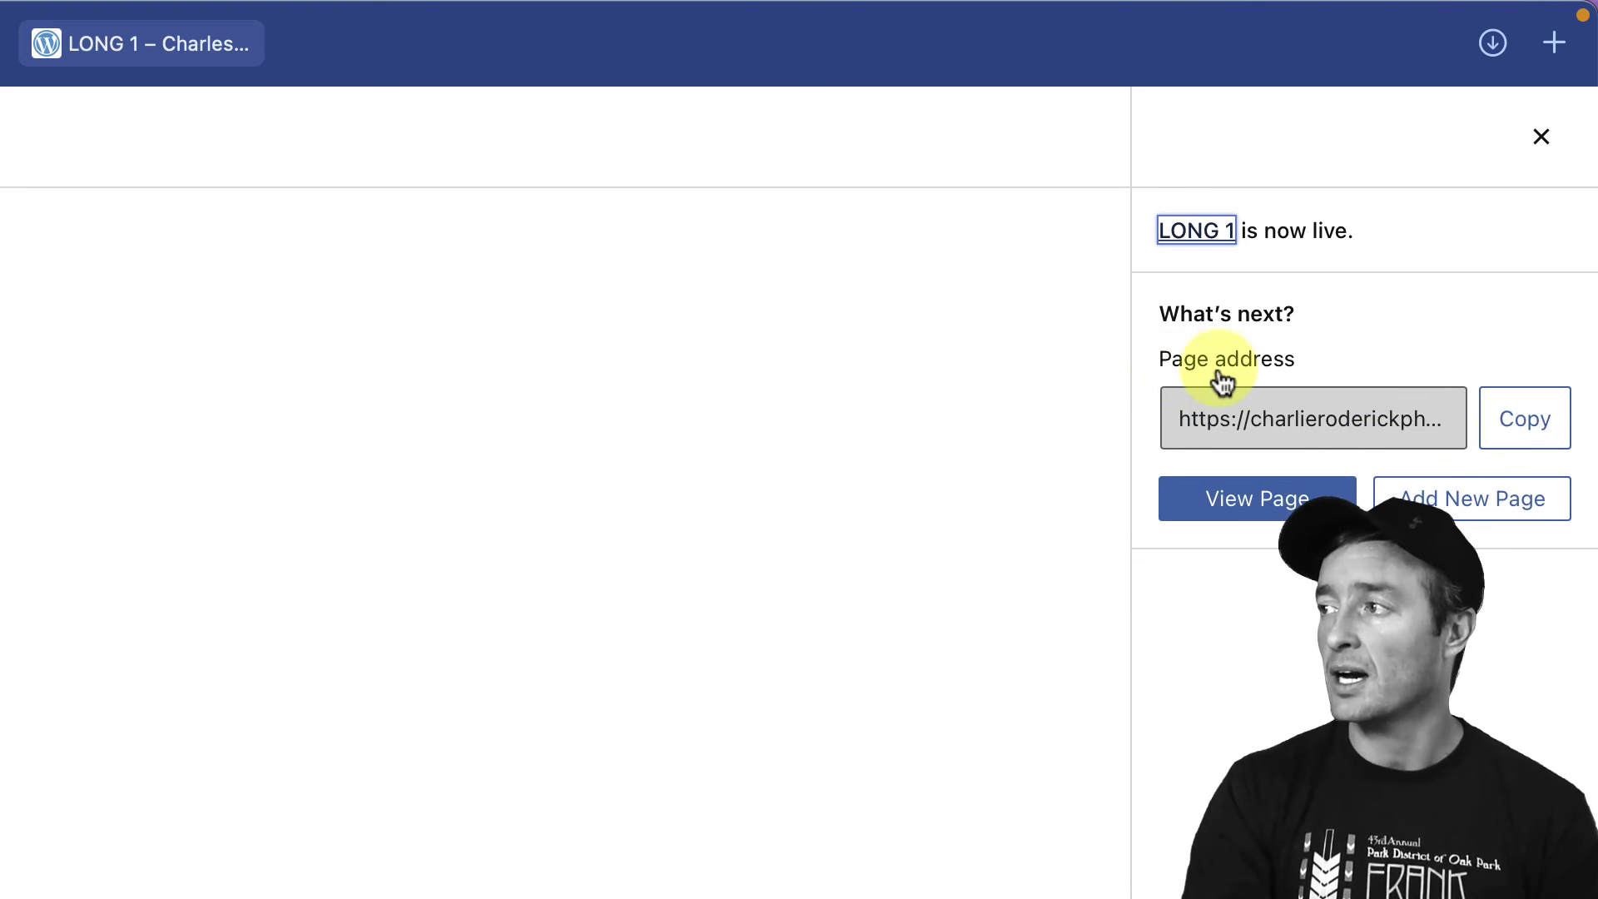
click(1532, 434)
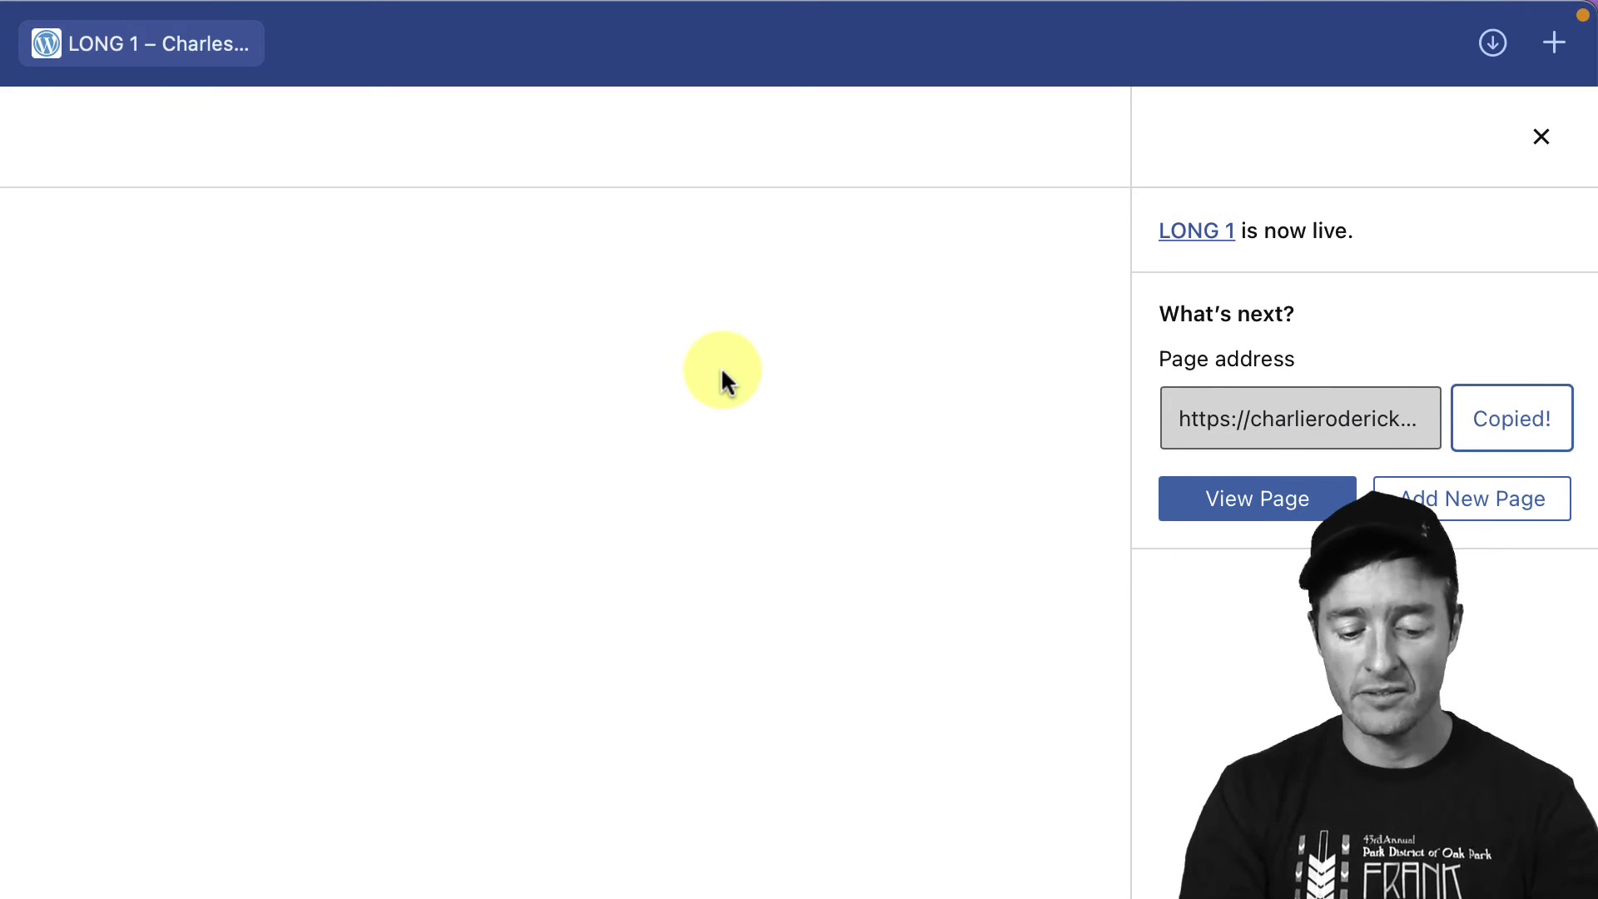
key(super+t)
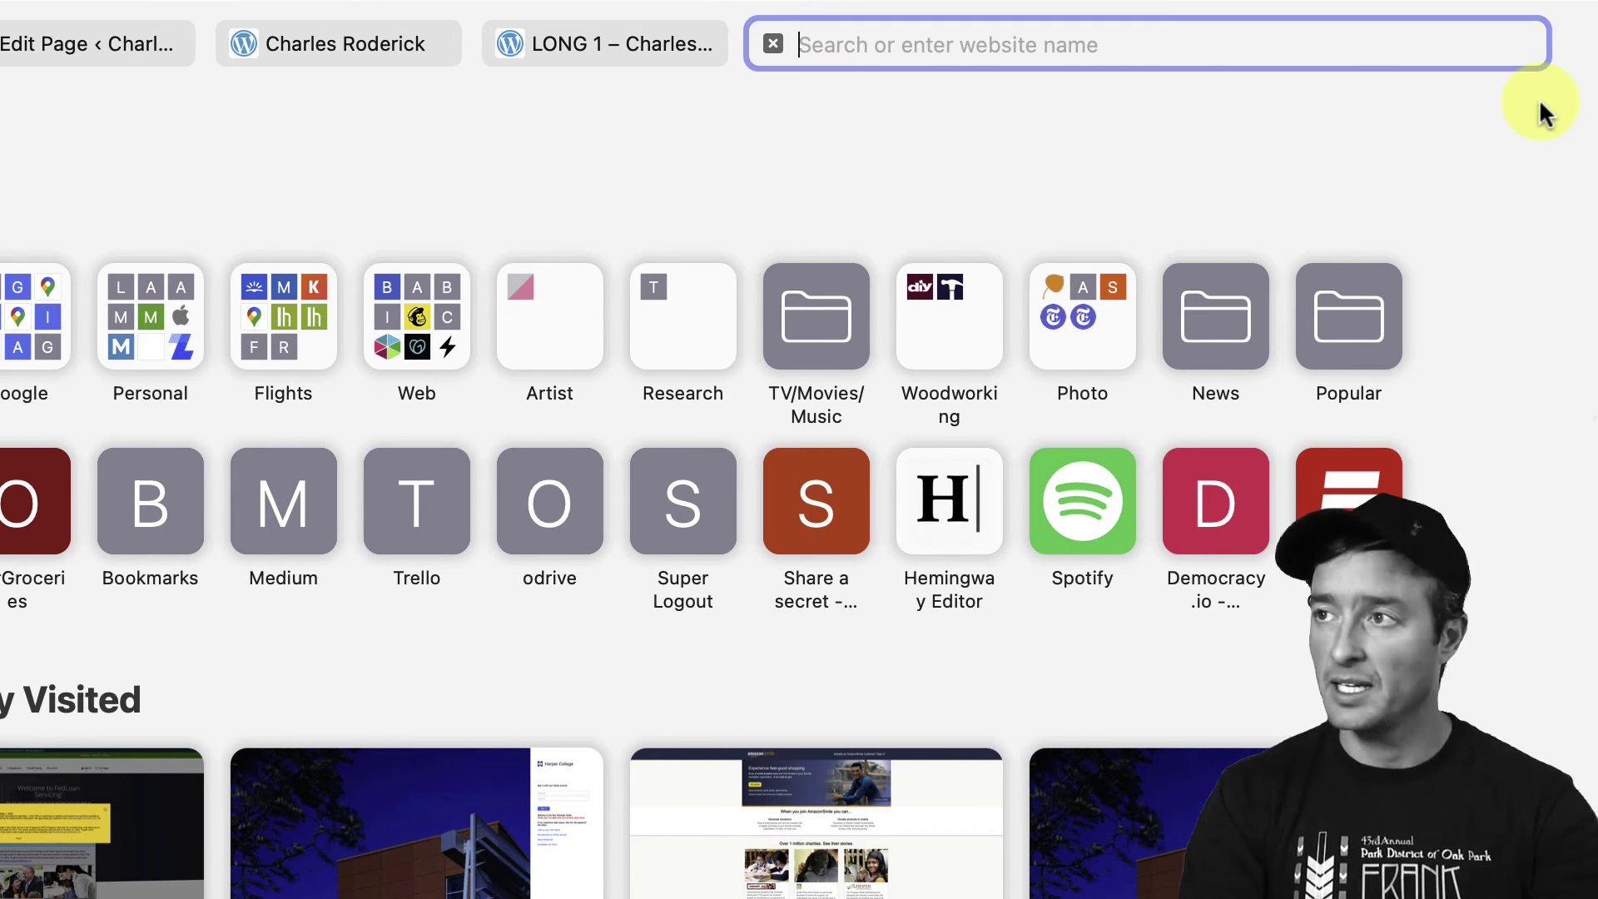
- Paste the LONG 1 address into the new tab, then return to the editor and close the publish panel
key(super+v)
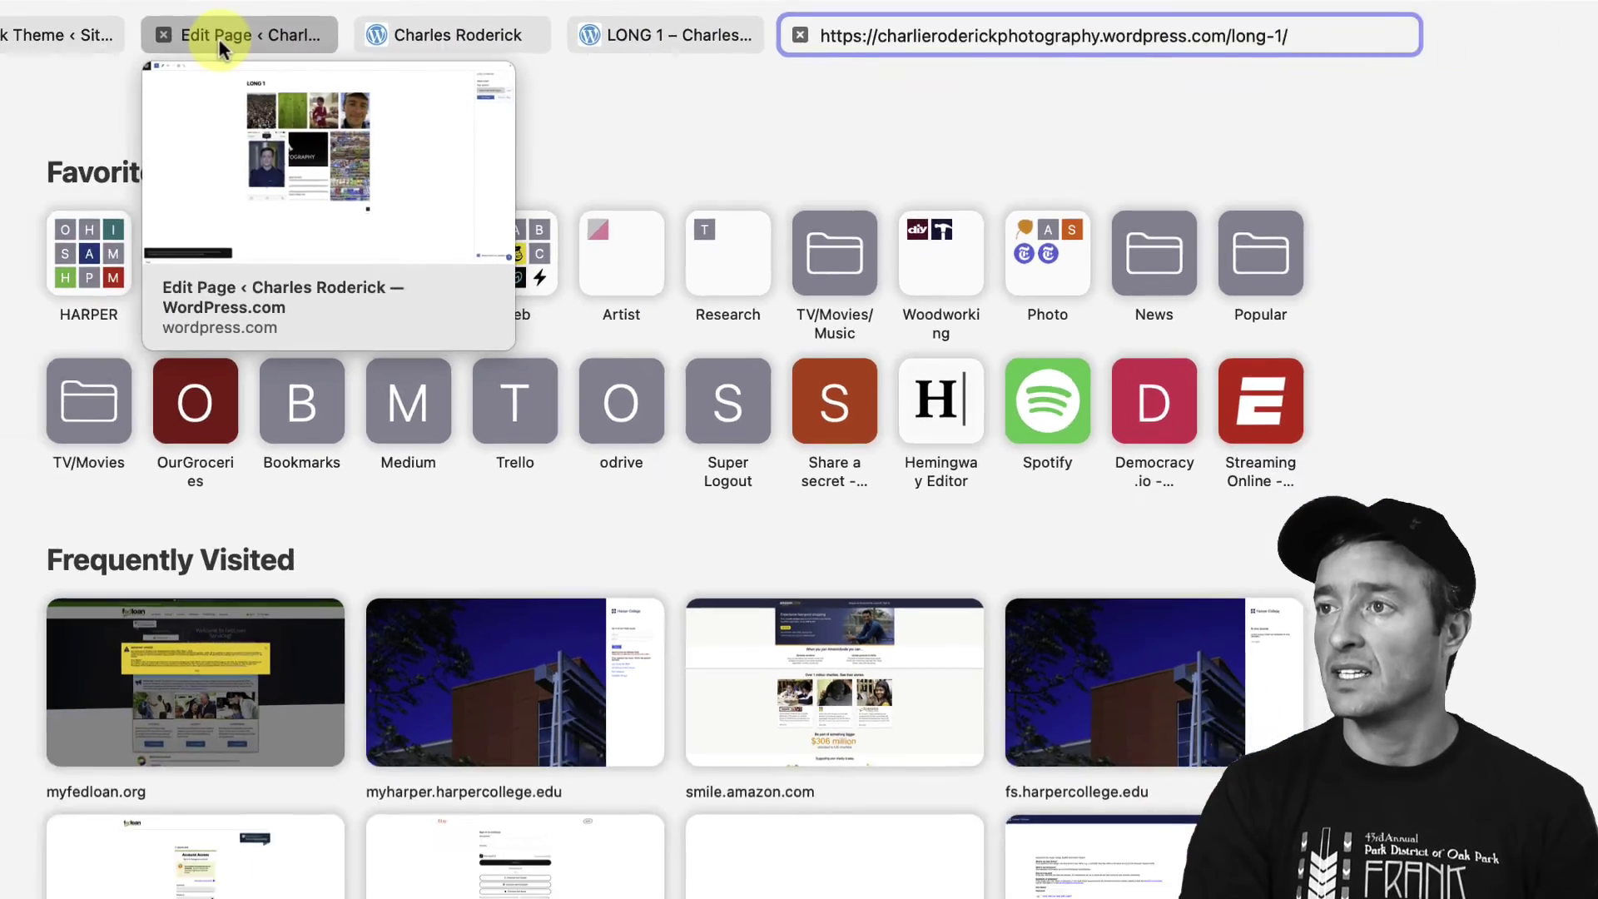
click(121, 43)
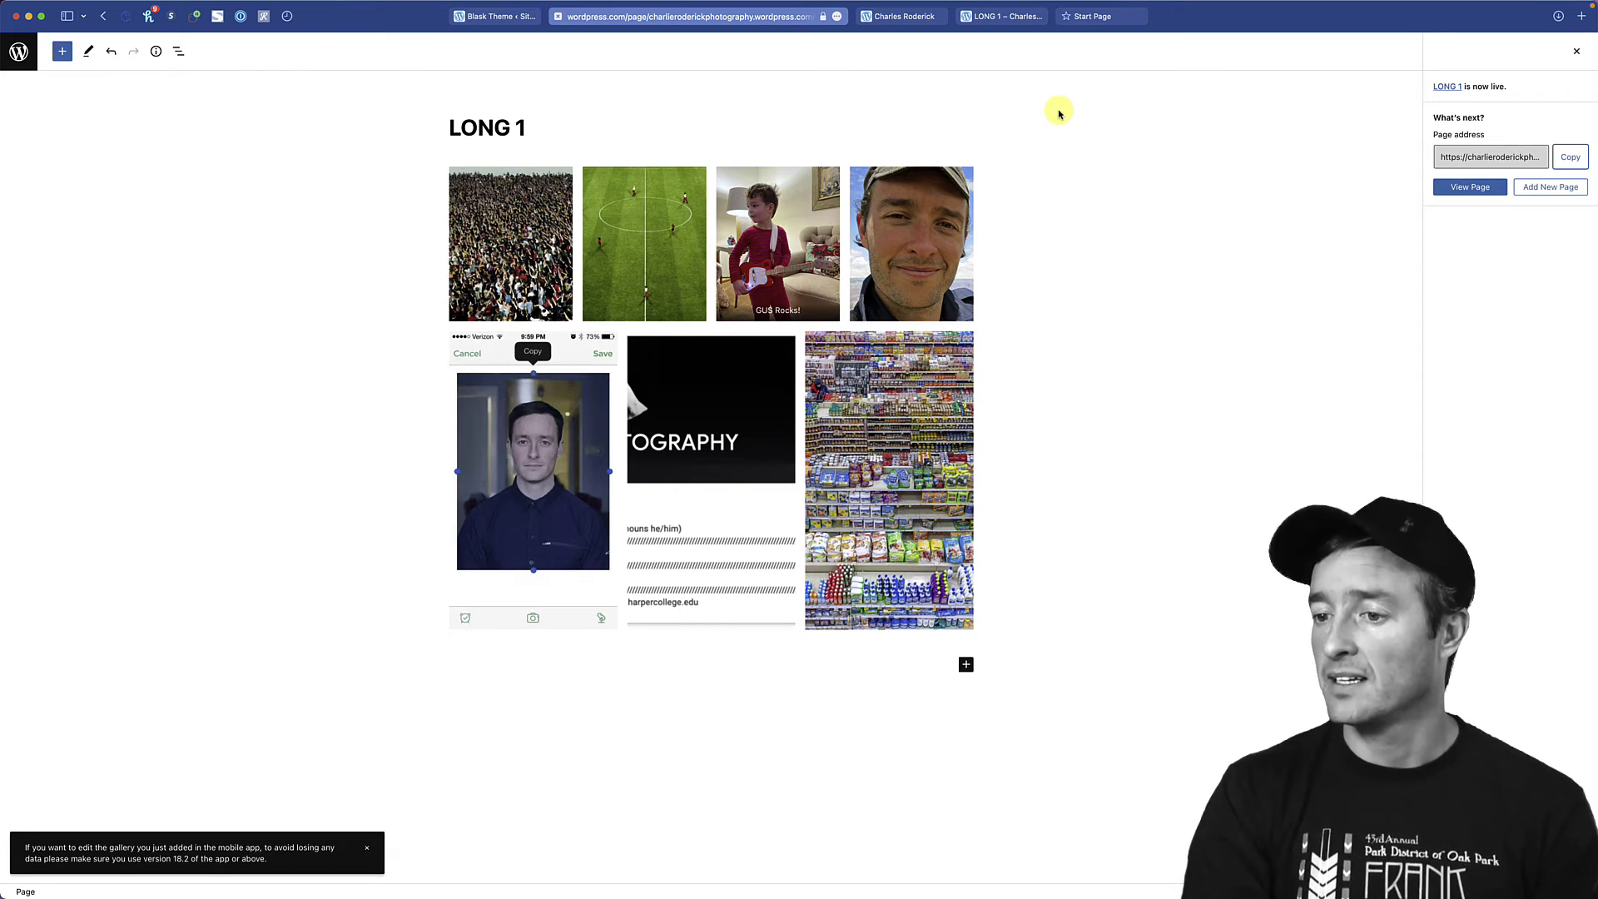
click(1577, 54)
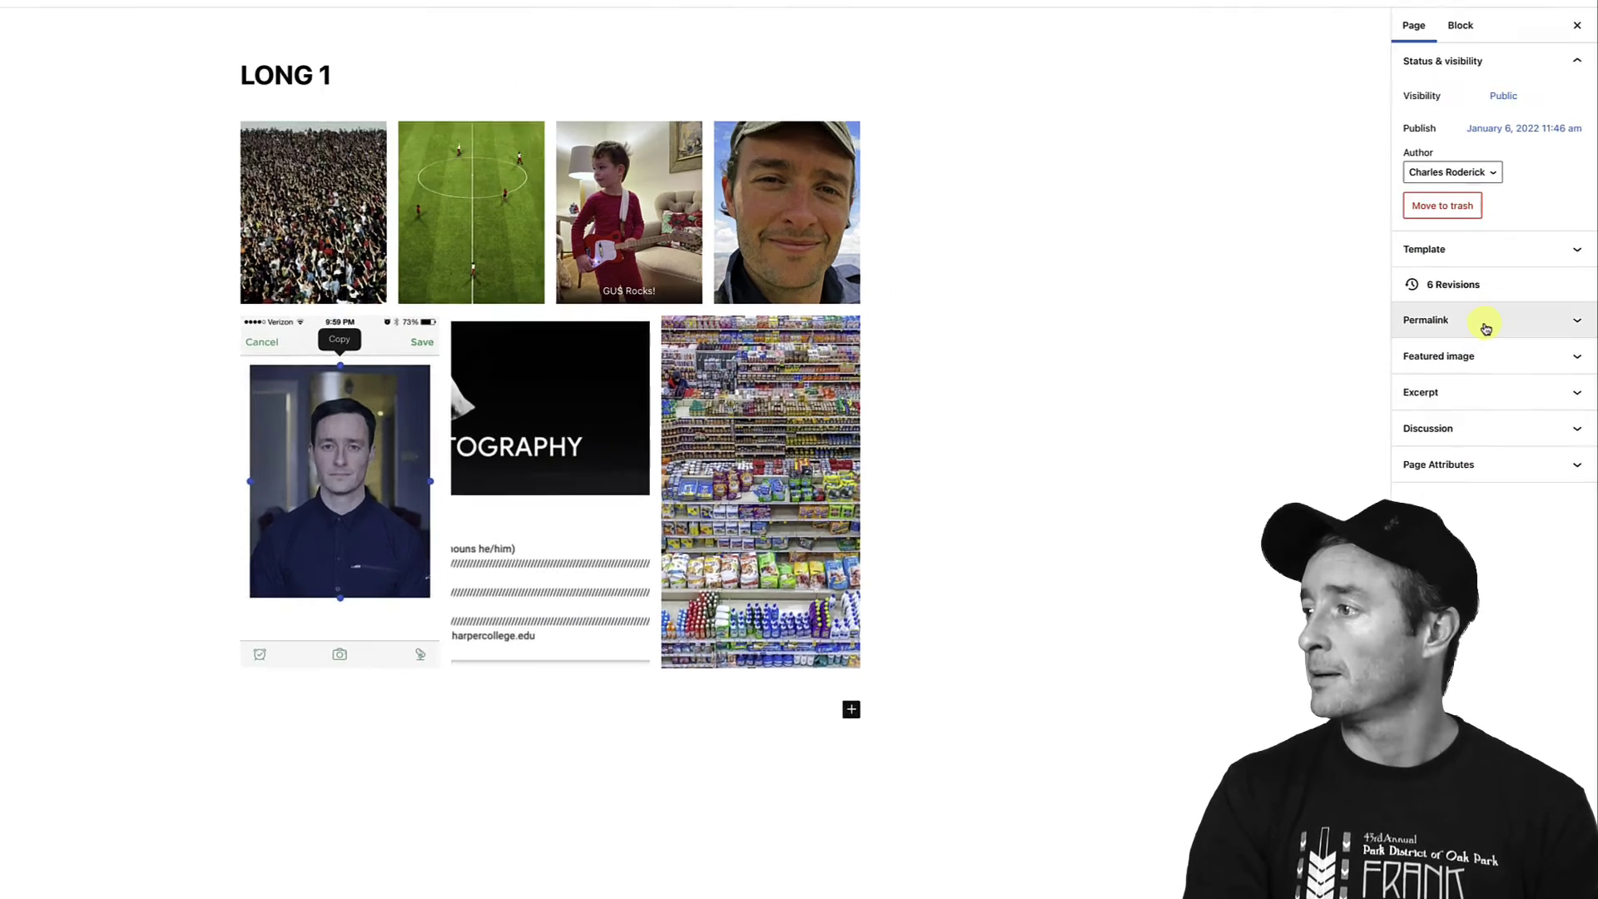
- Verify the page's permalink slug is long-1, then load the live LONG 1 page at that address
click(1502, 337)
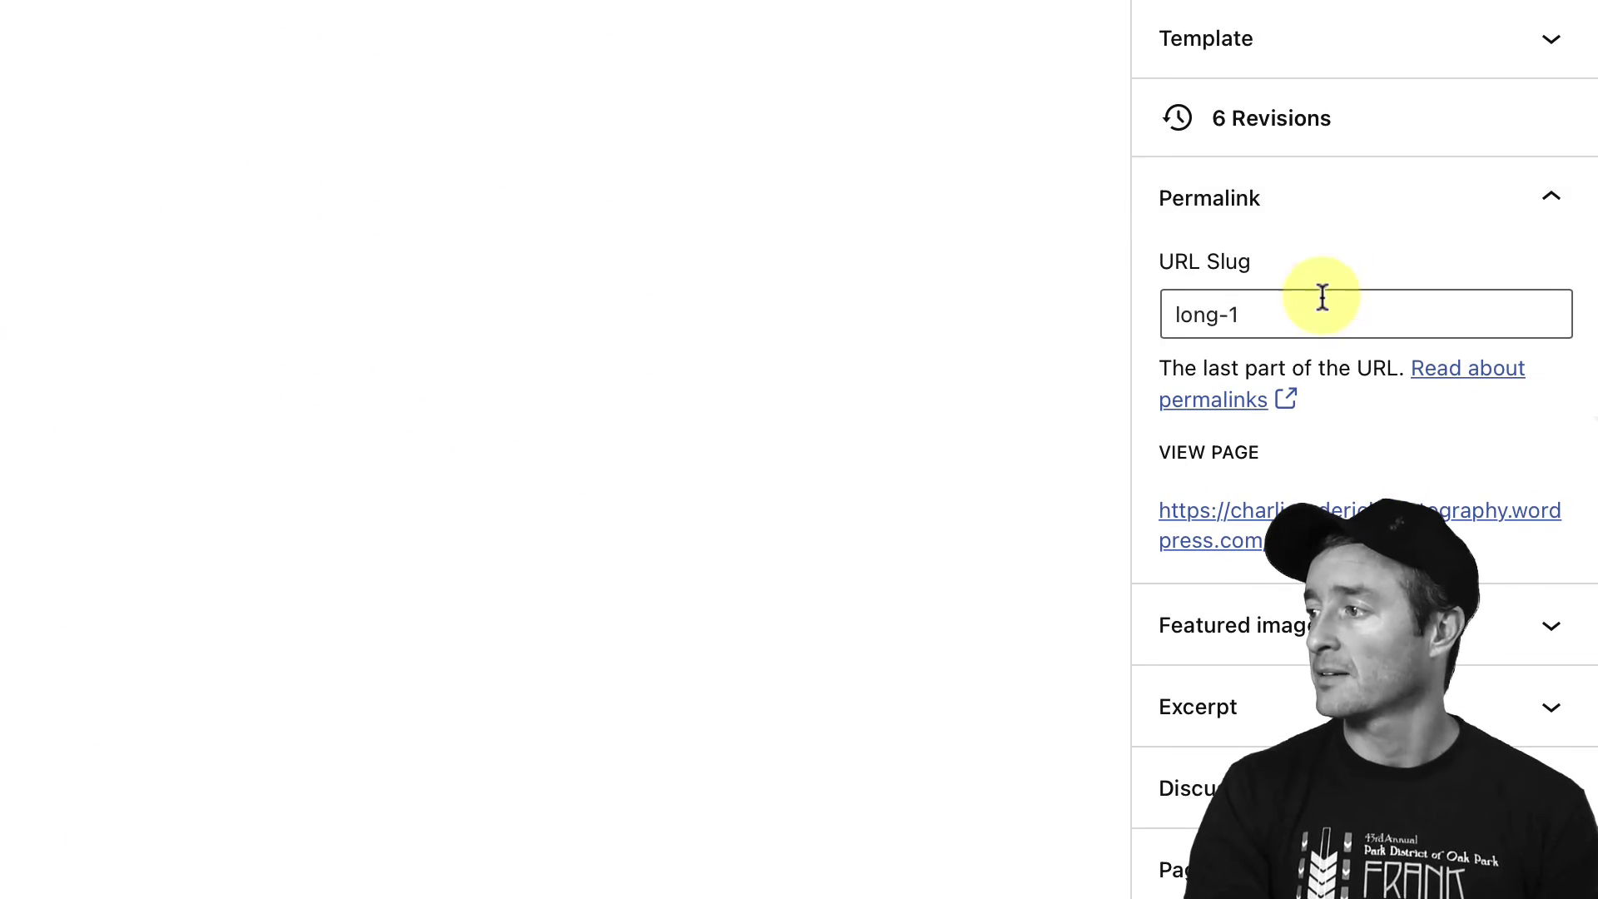
drag(1277, 317, 1146, 319)
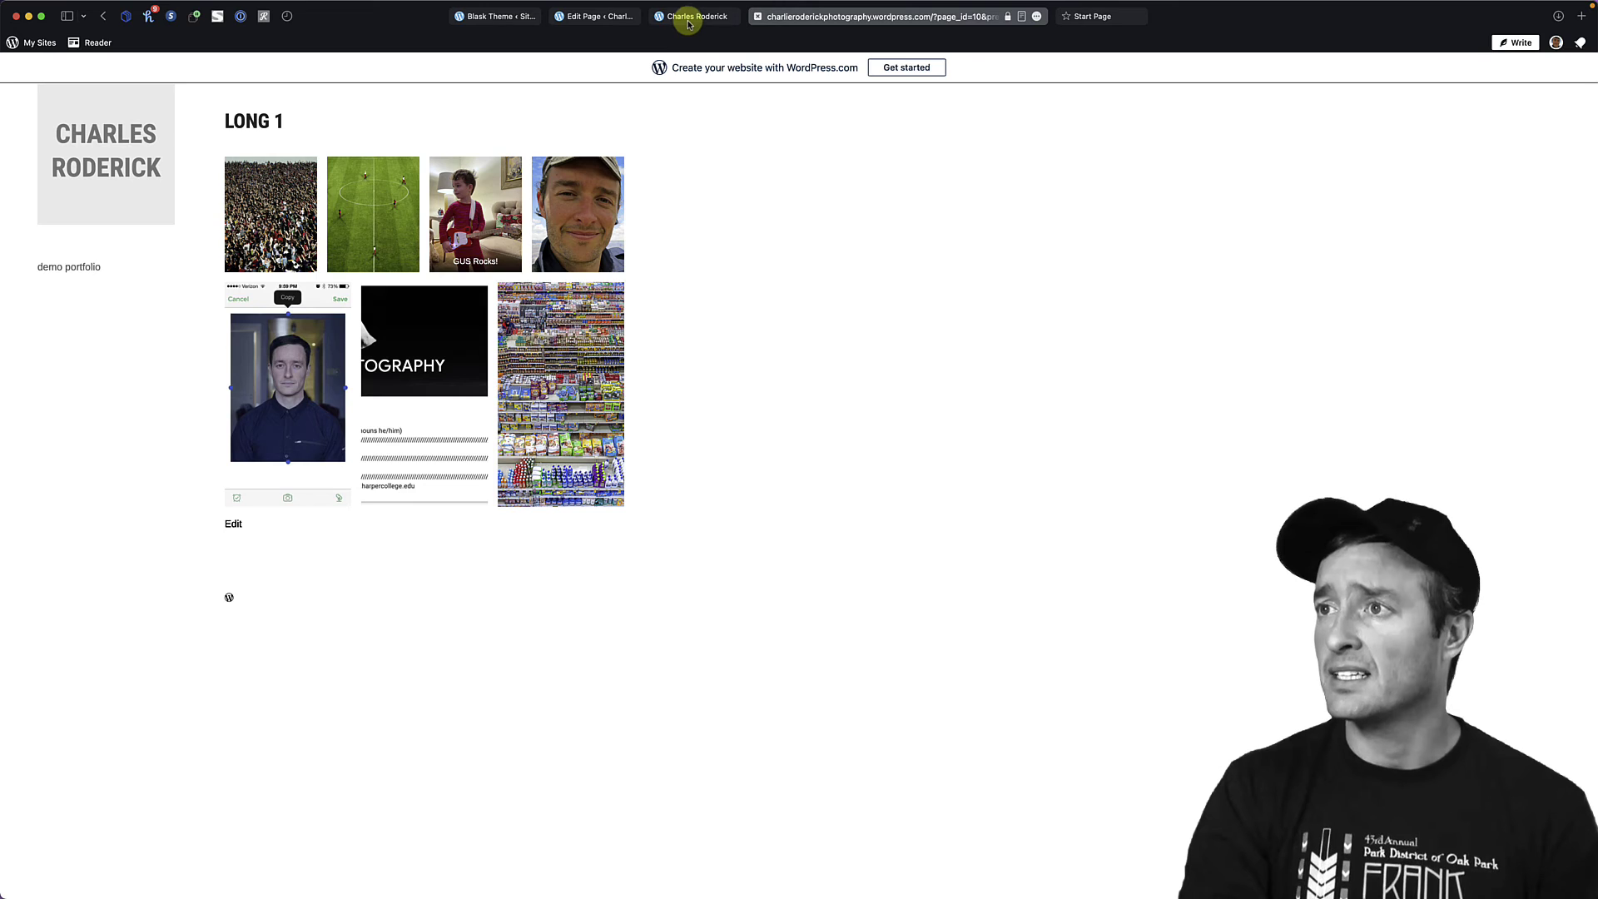
click(682, 16)
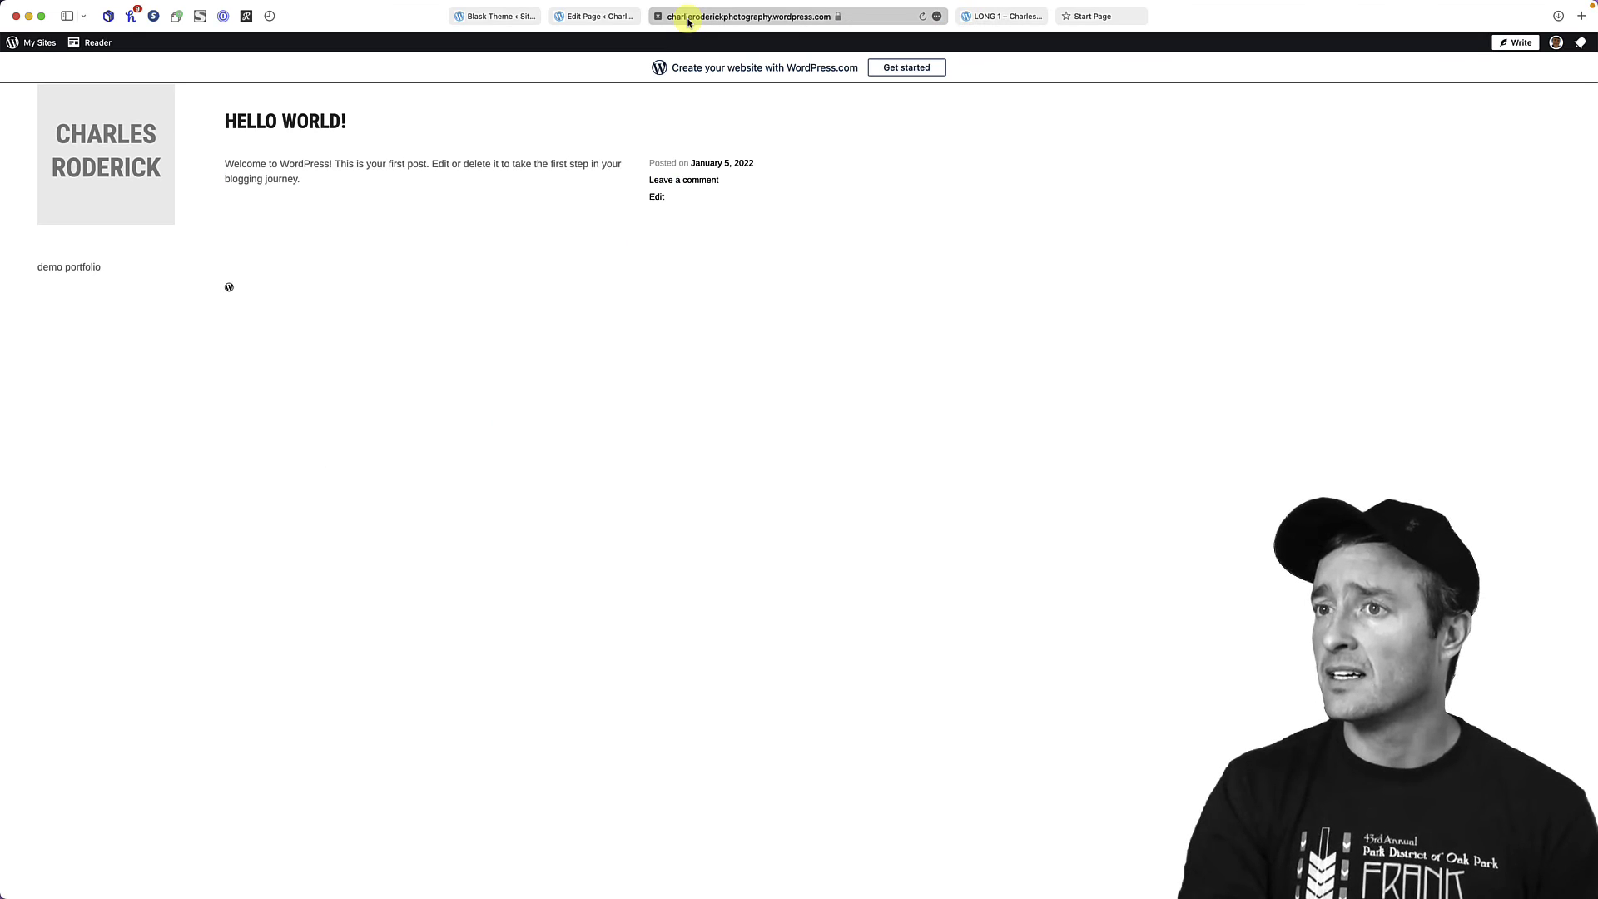
click(1003, 17)
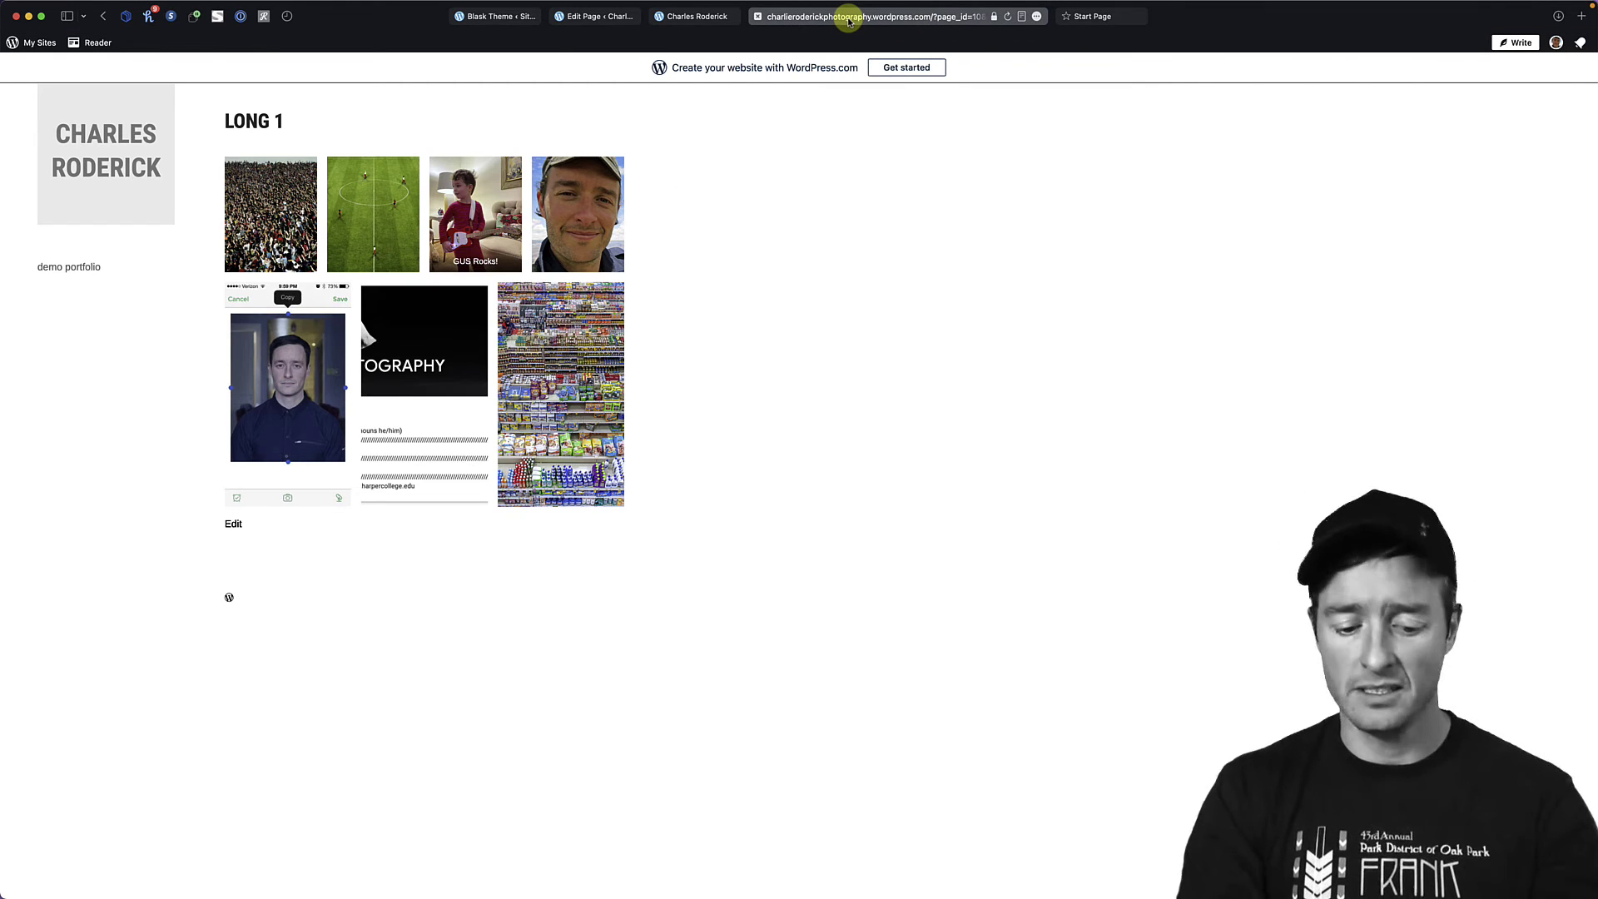
mouse_move(1091, 17)
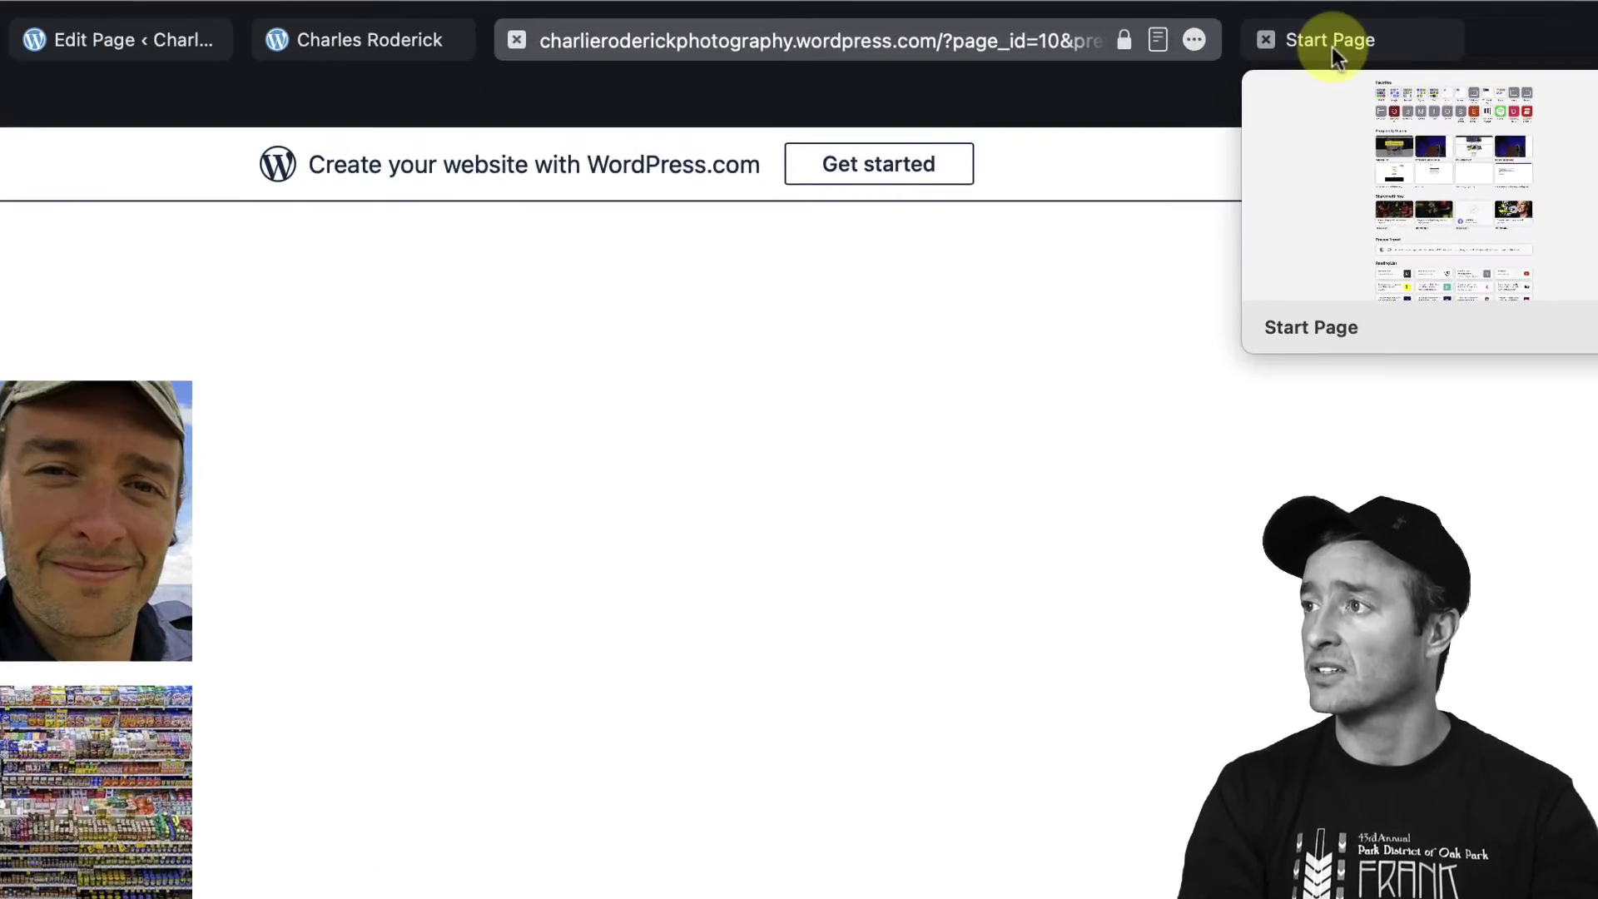
click(1331, 46)
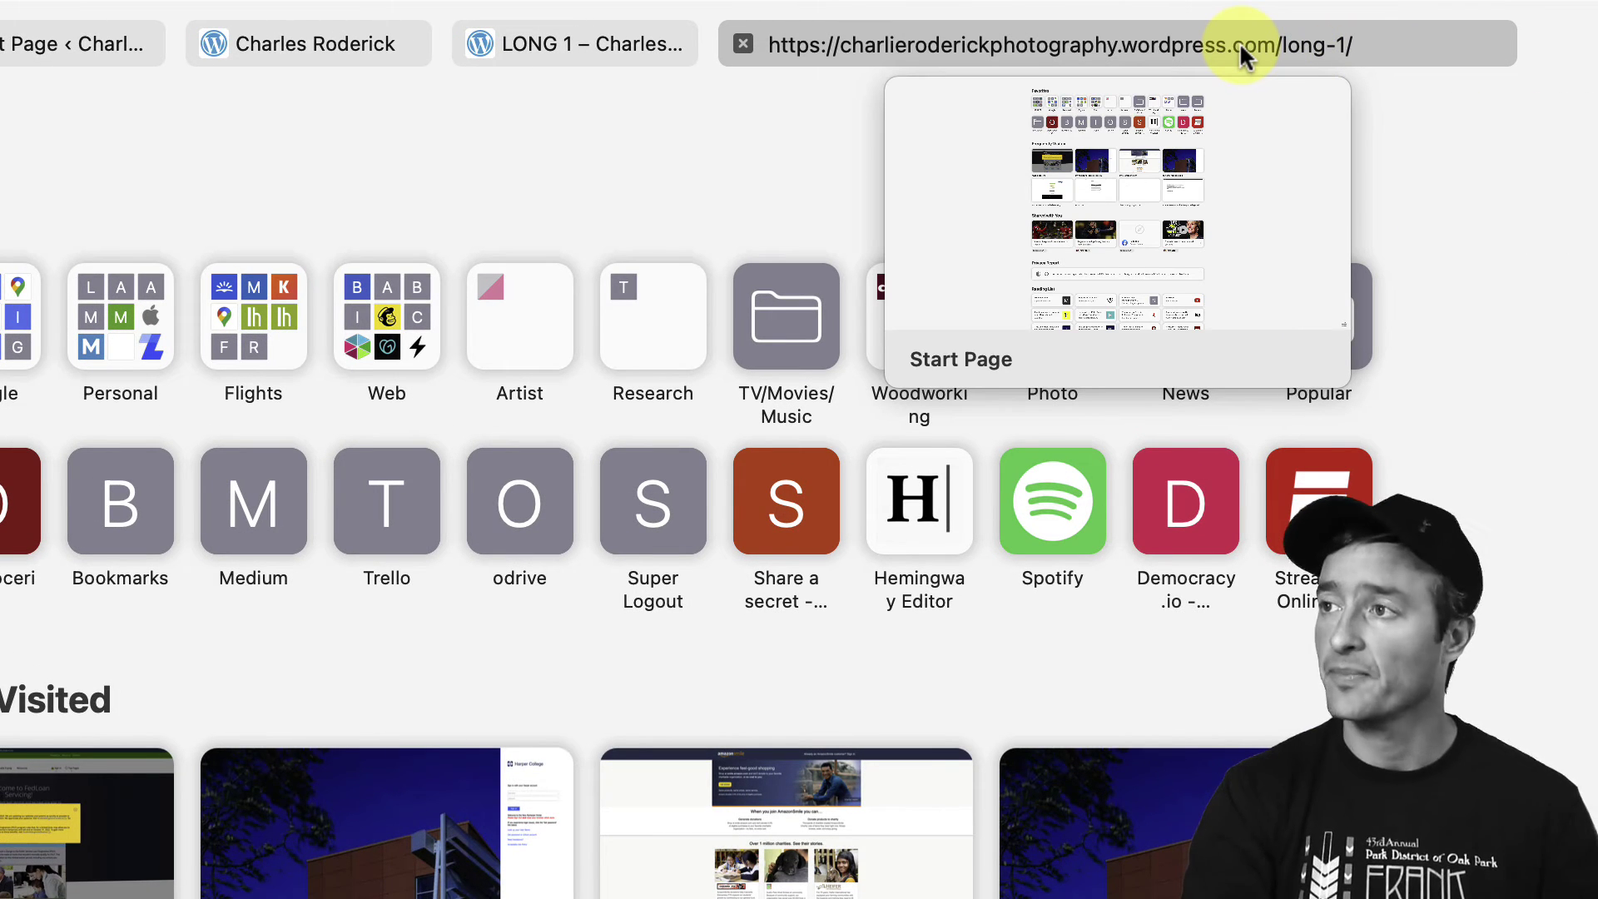
click(1396, 46)
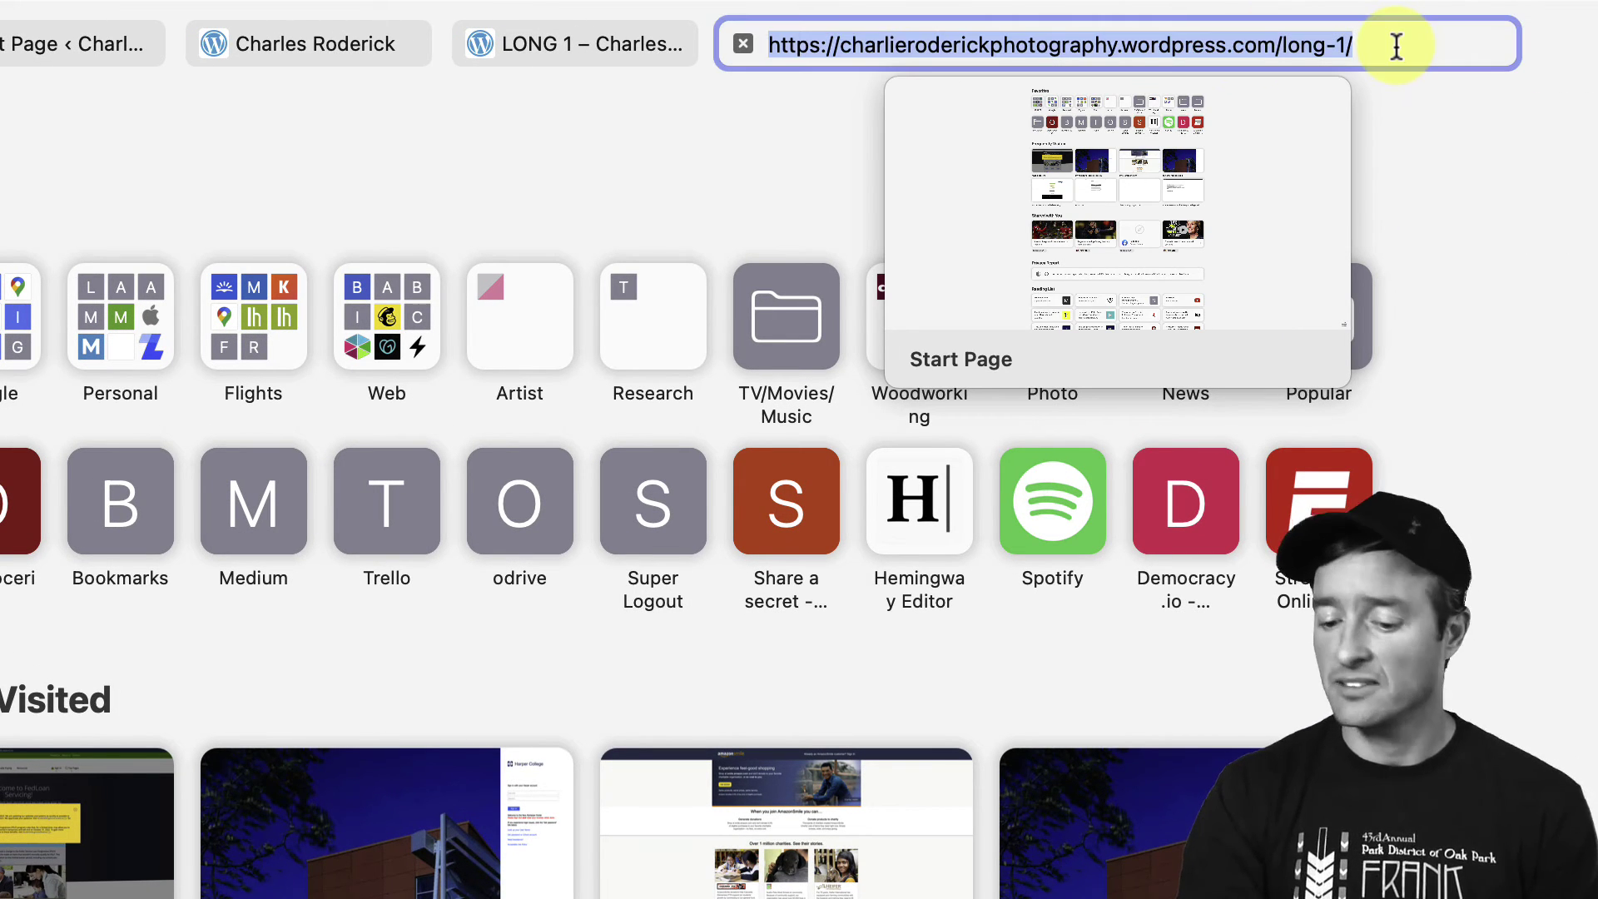
key(Return)
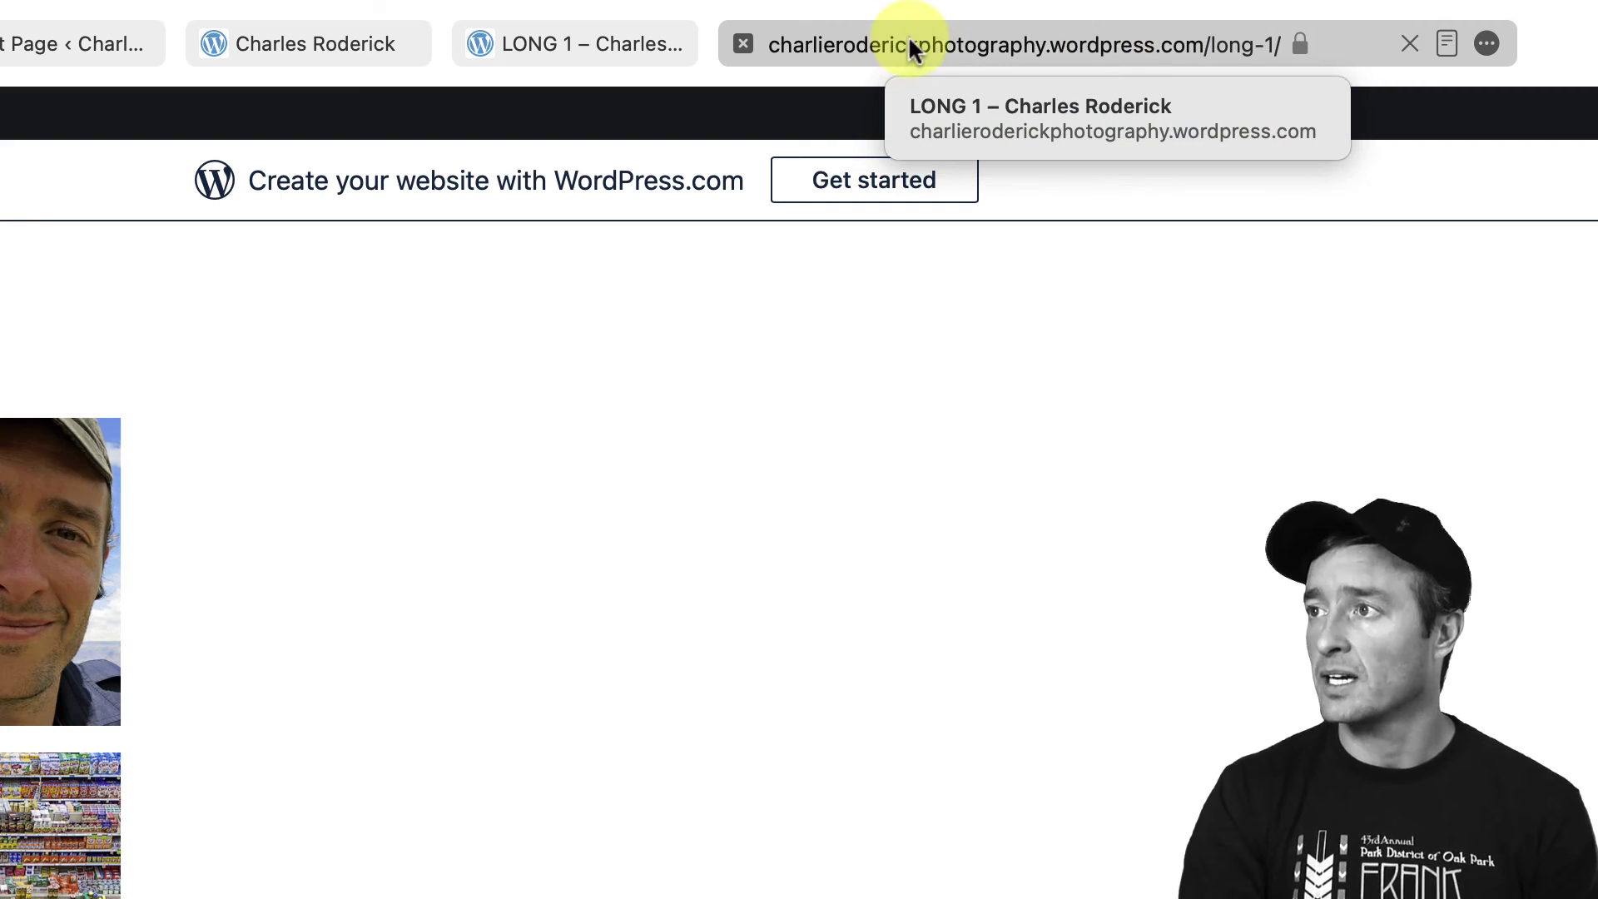
click(1107, 48)
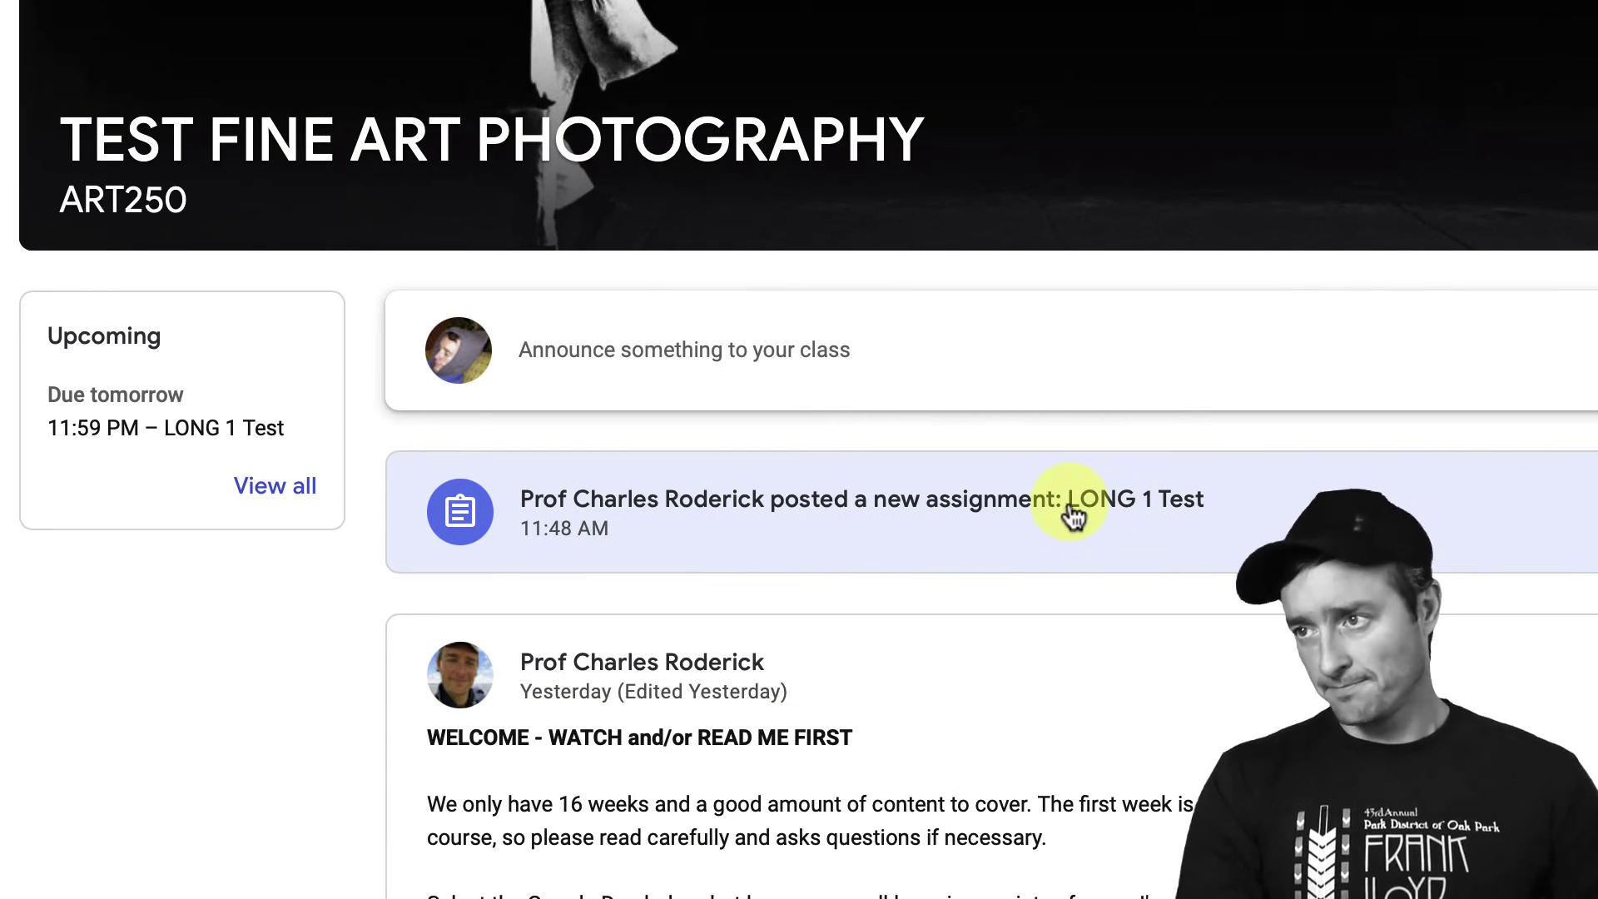
- Find LONG 1 Test in the class's Classwork list and open its assignment details
click(962, 532)
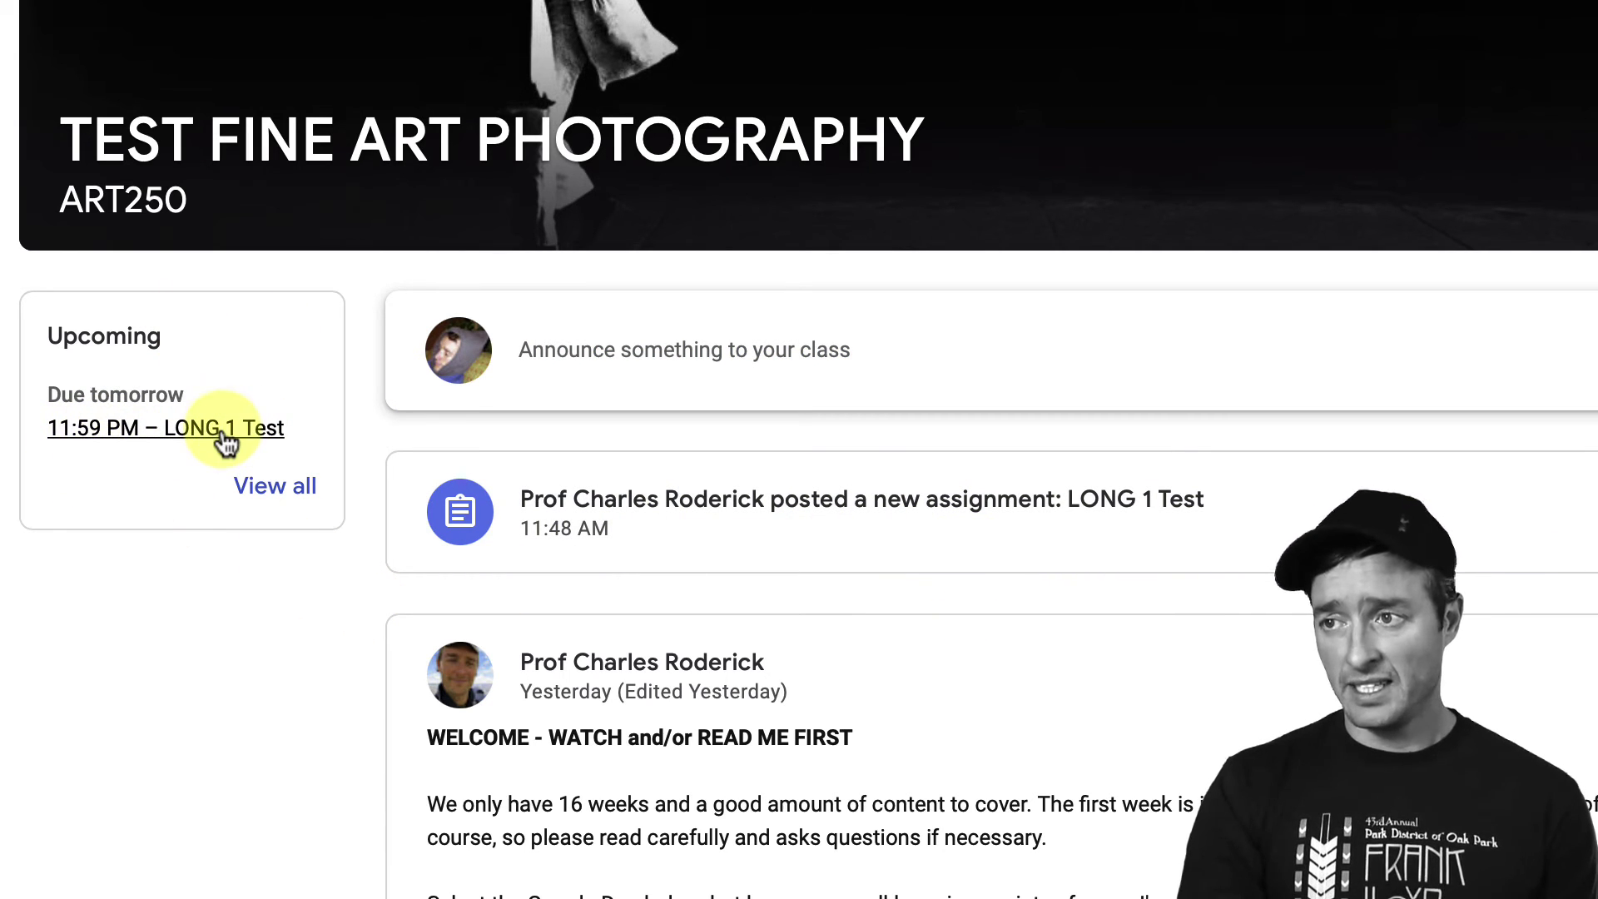
click(276, 487)
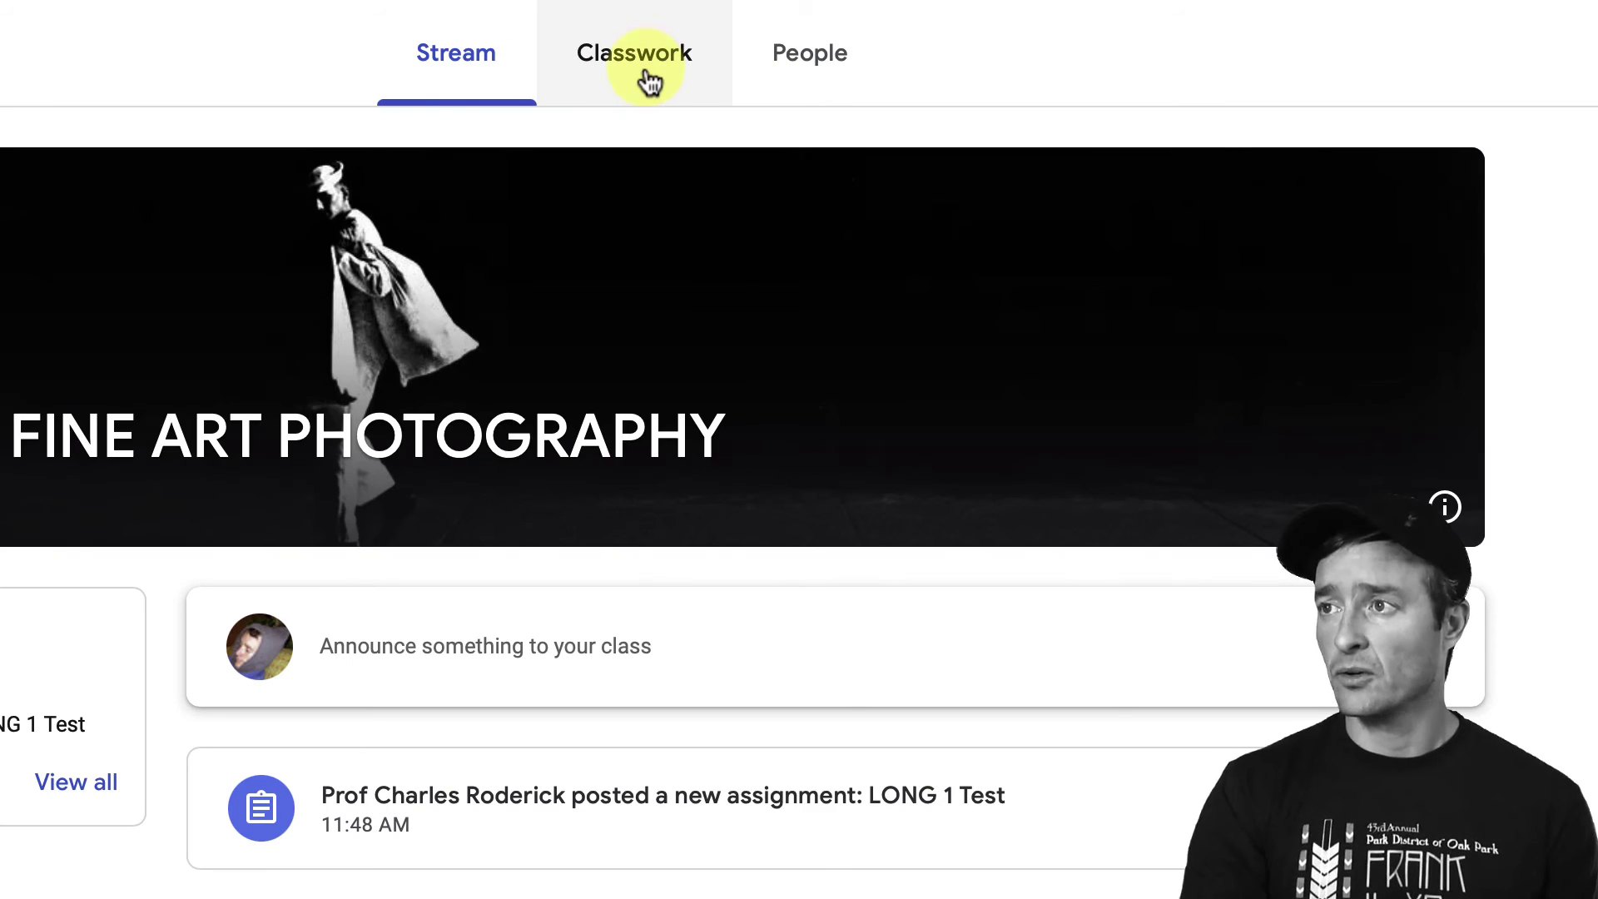
click(647, 68)
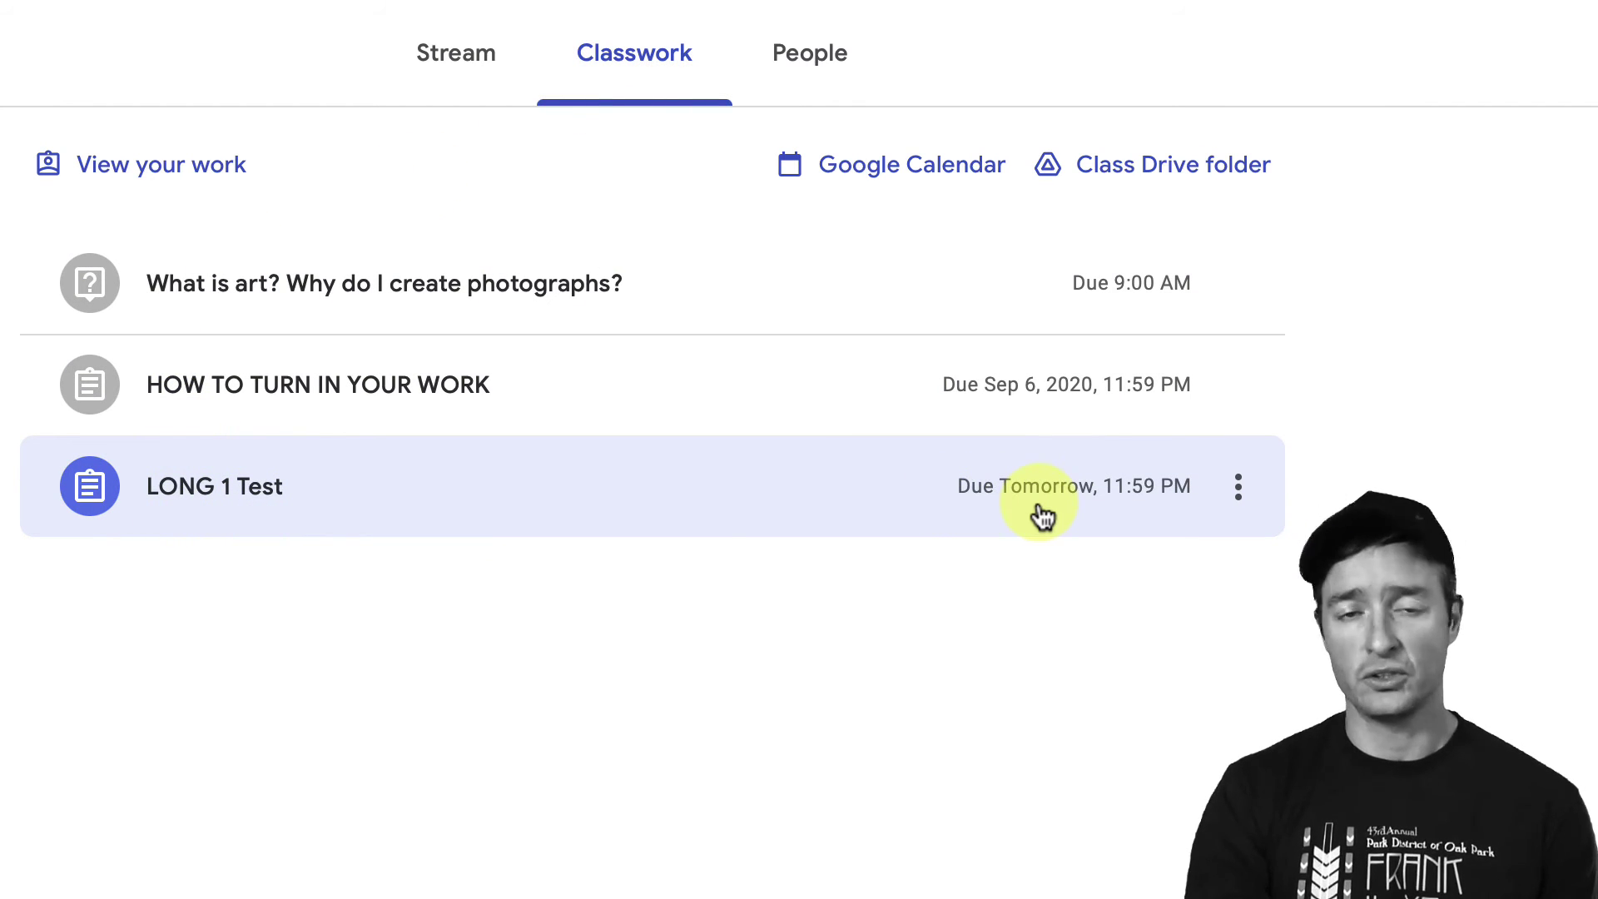
click(225, 509)
click(193, 734)
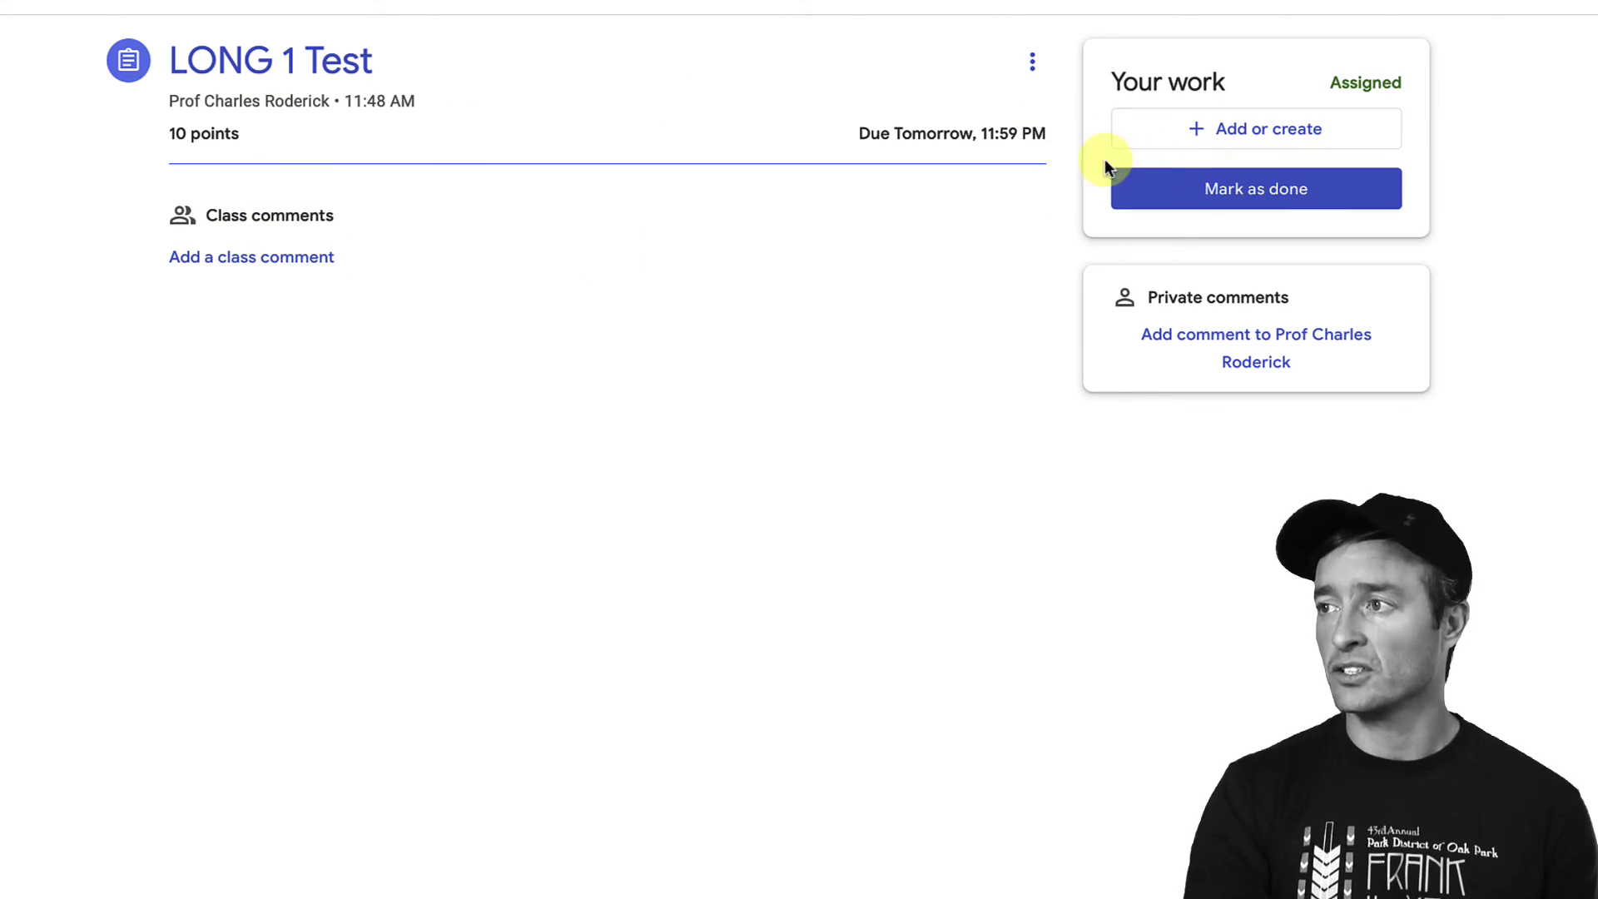
- Paste and attach the LONG 1 gallery page URL as a link, then turn in LONG 1 Test
click(1227, 140)
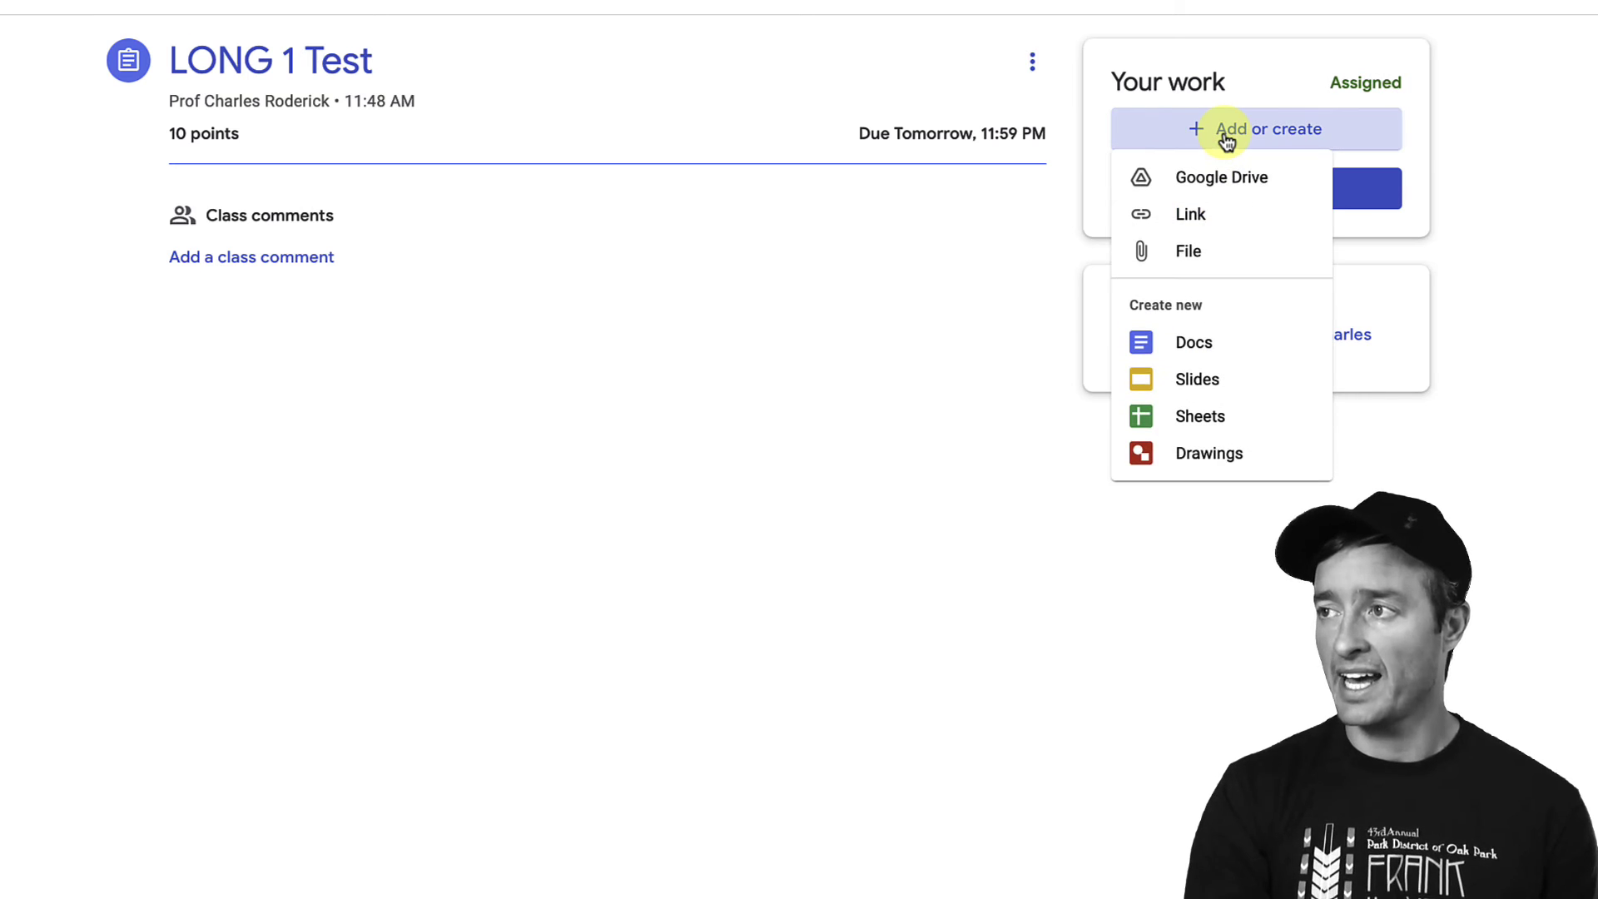
click(1191, 216)
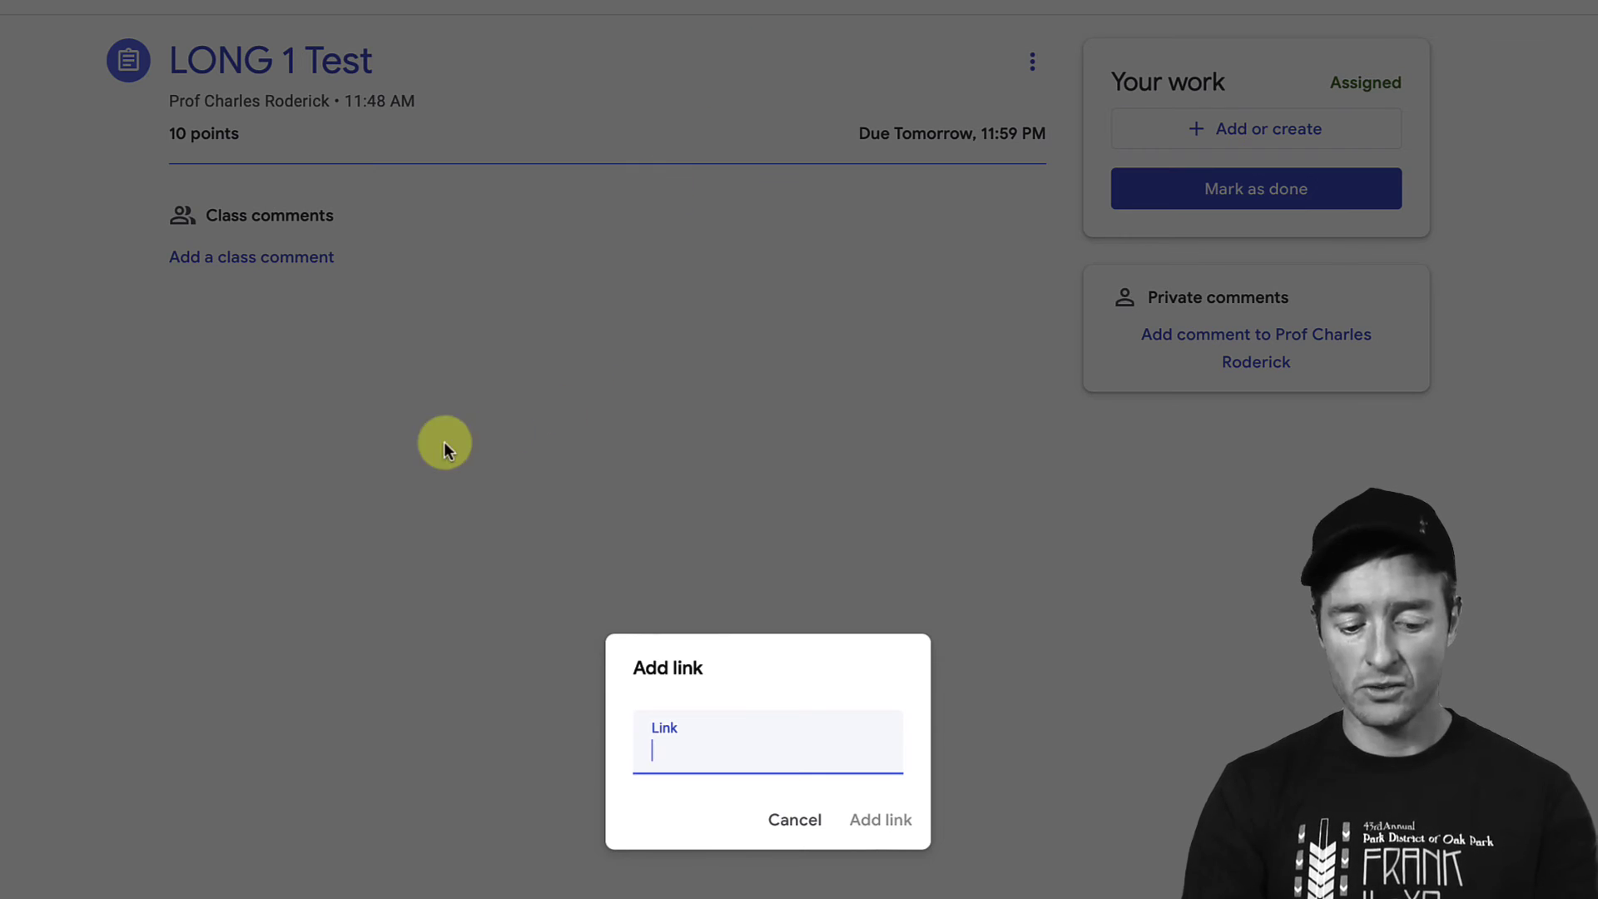
key(ctrl+v)
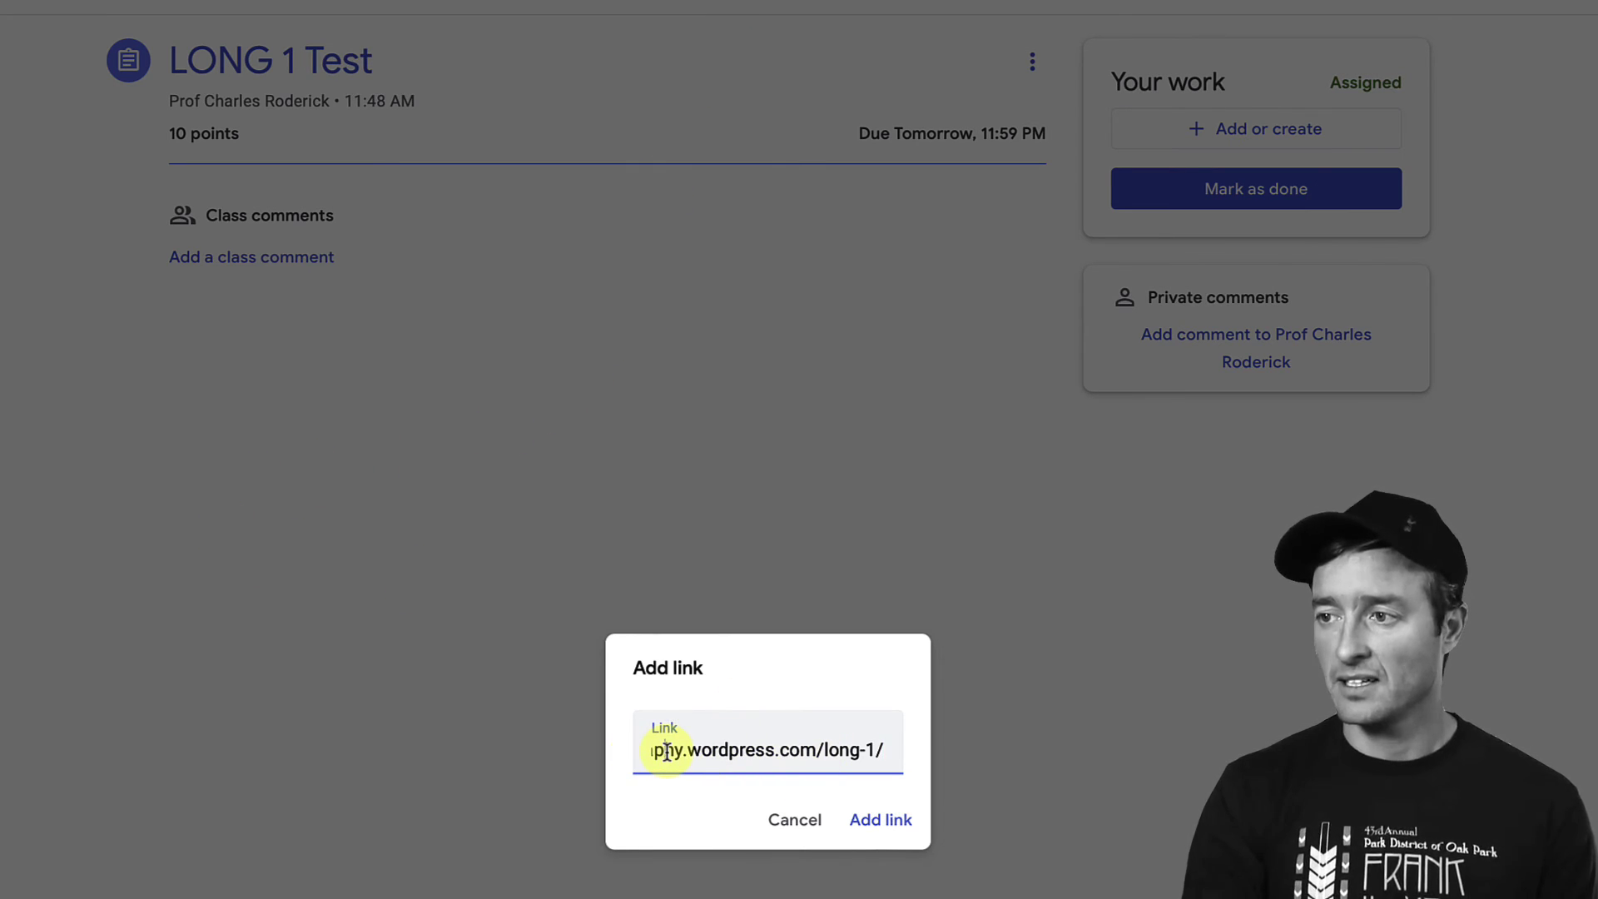
drag(666, 751, 617, 748)
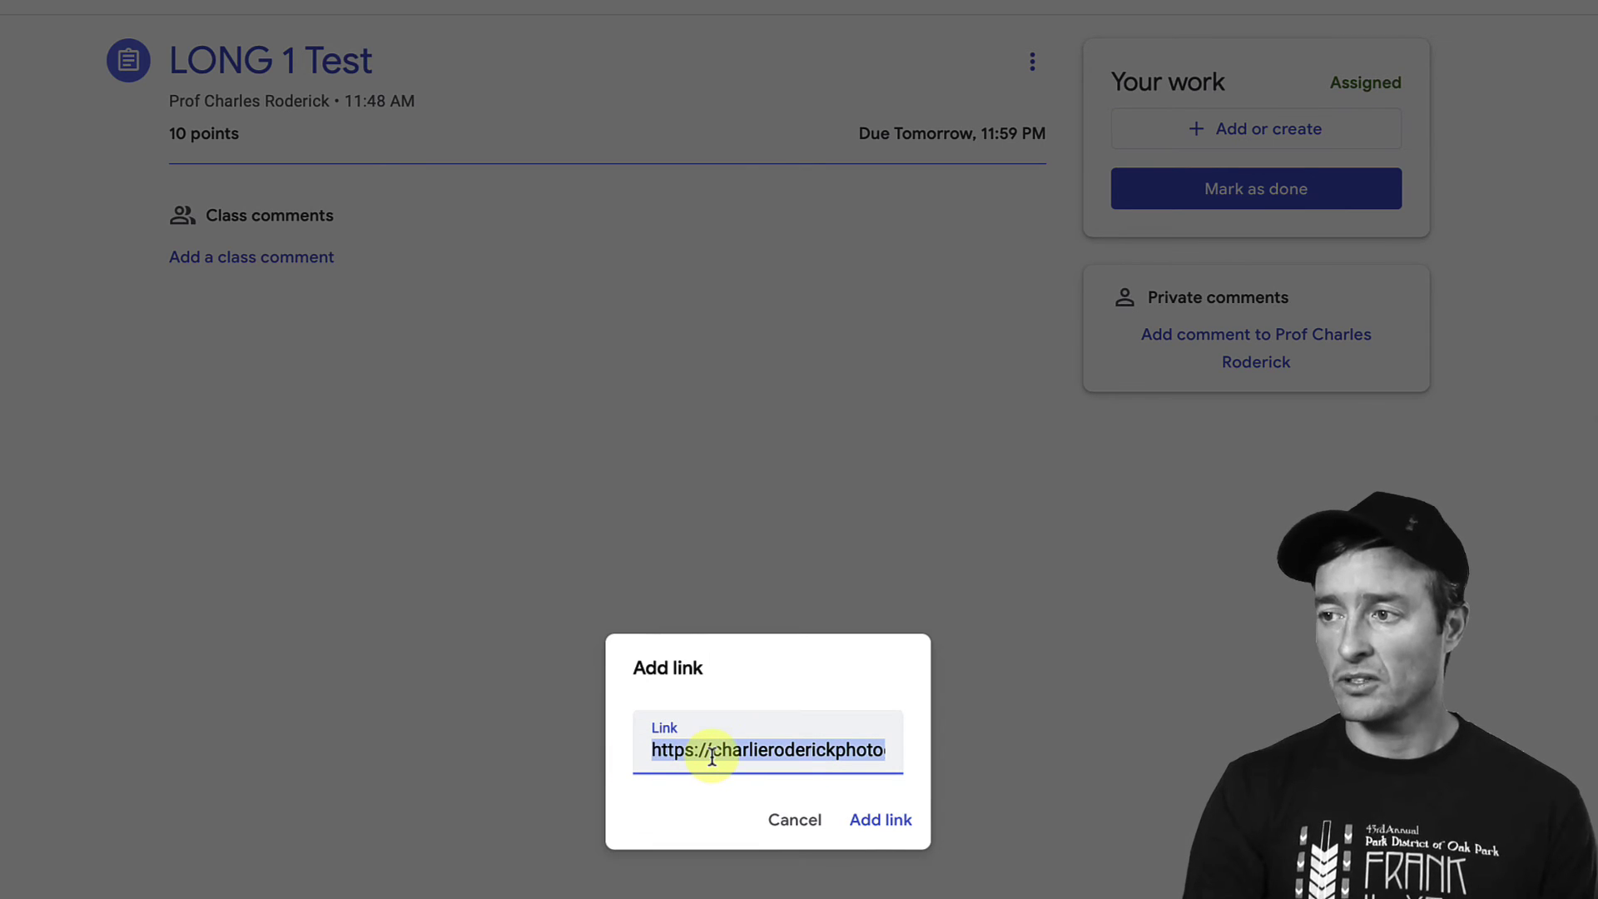
click(816, 745)
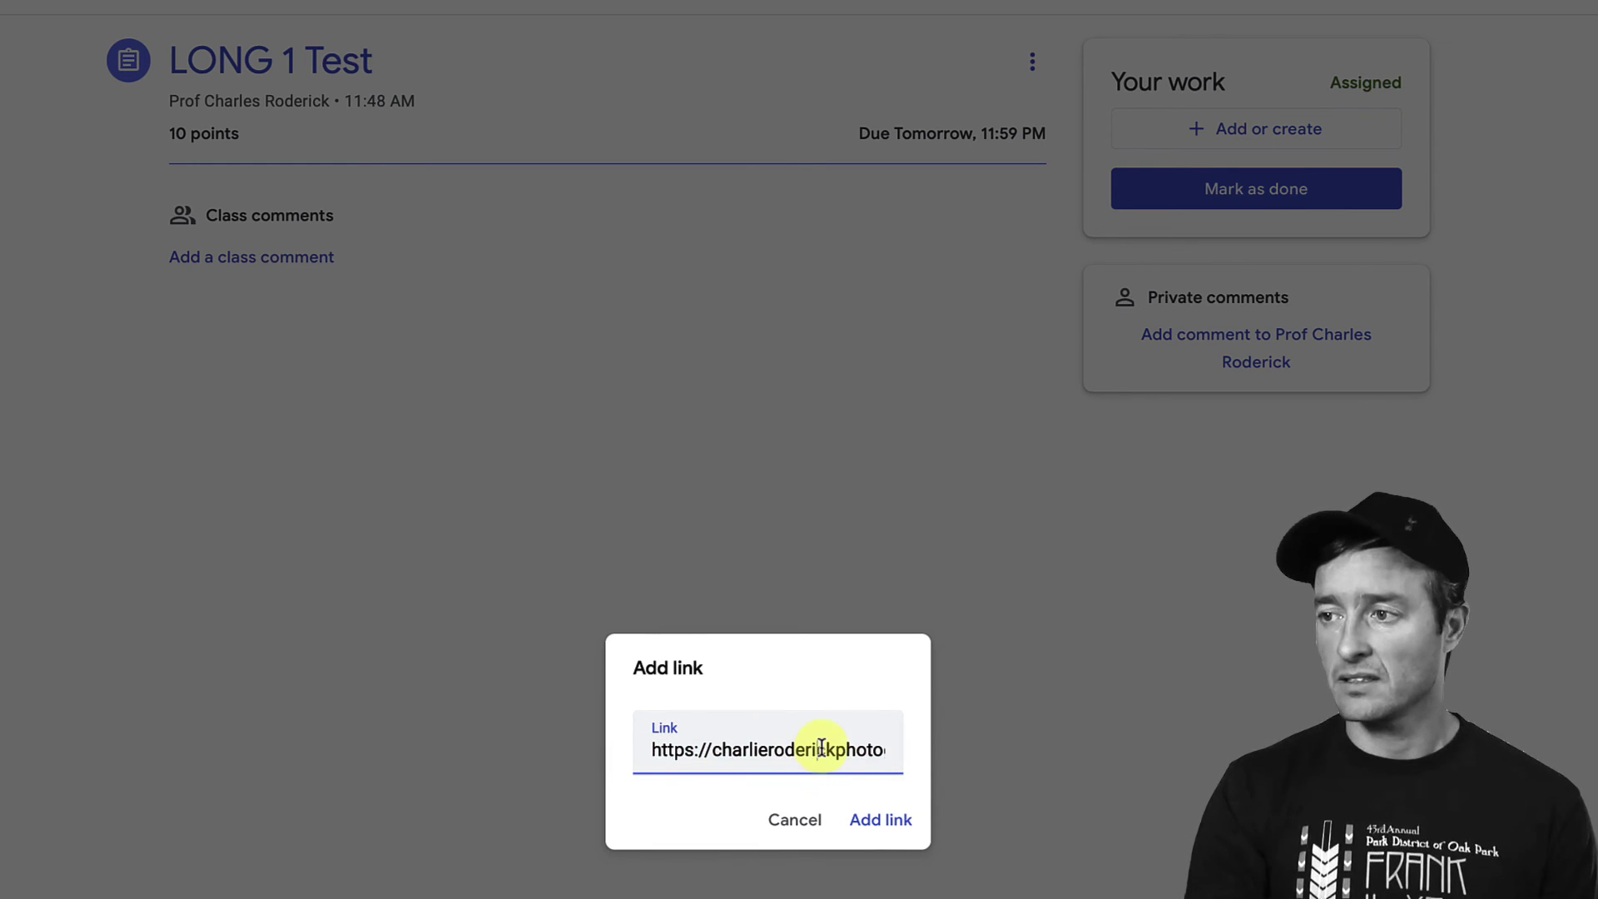
drag(820, 746, 904, 748)
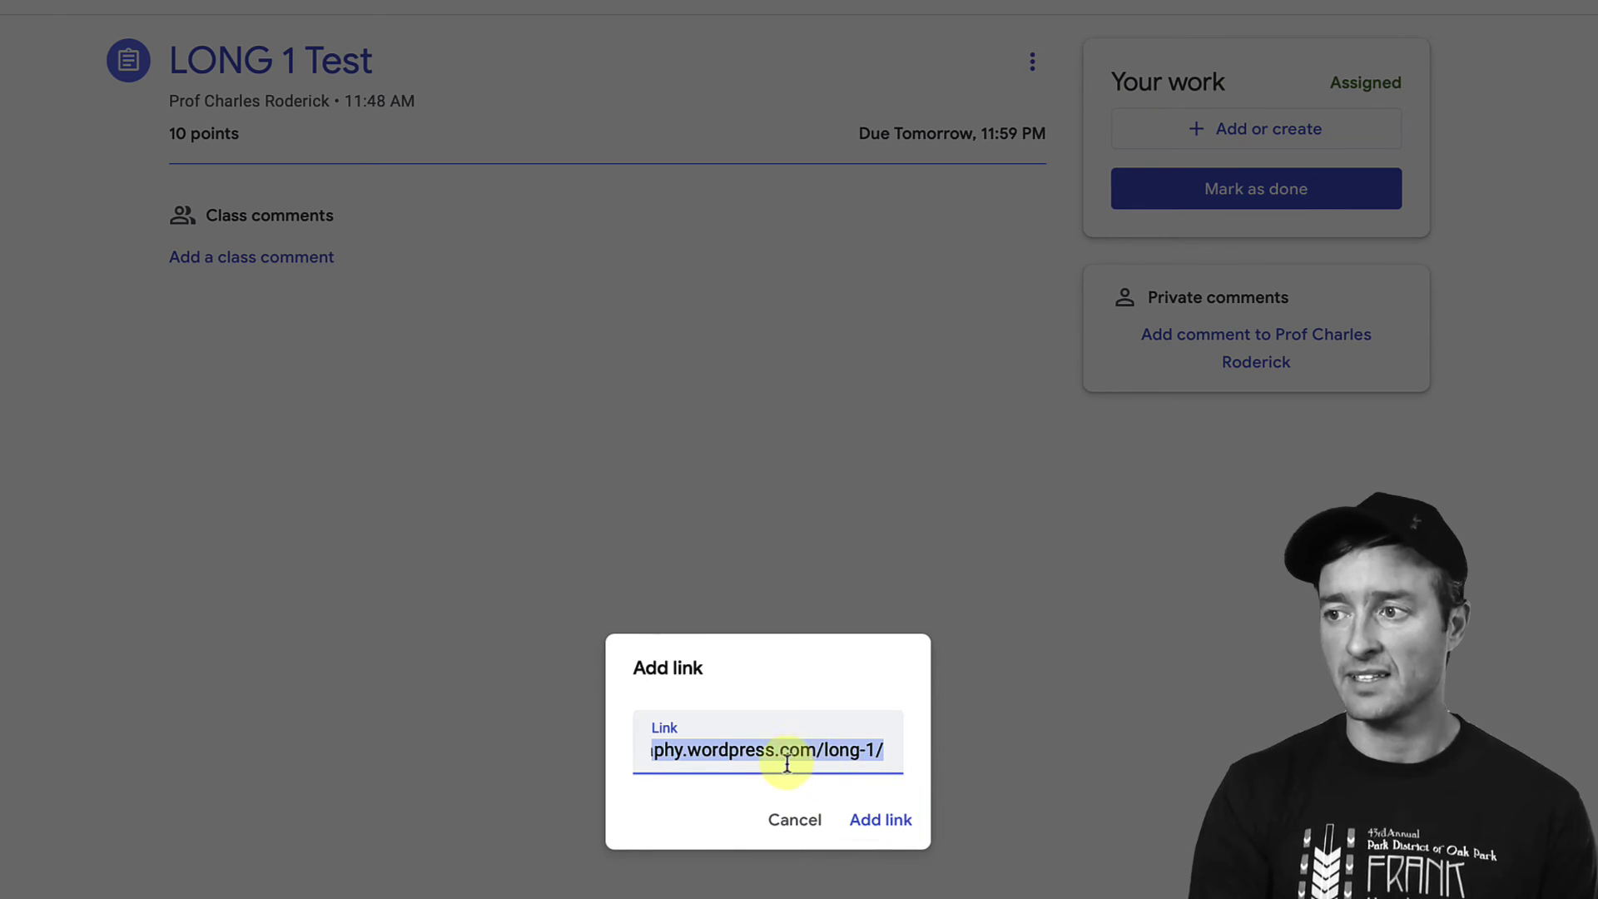
click(873, 824)
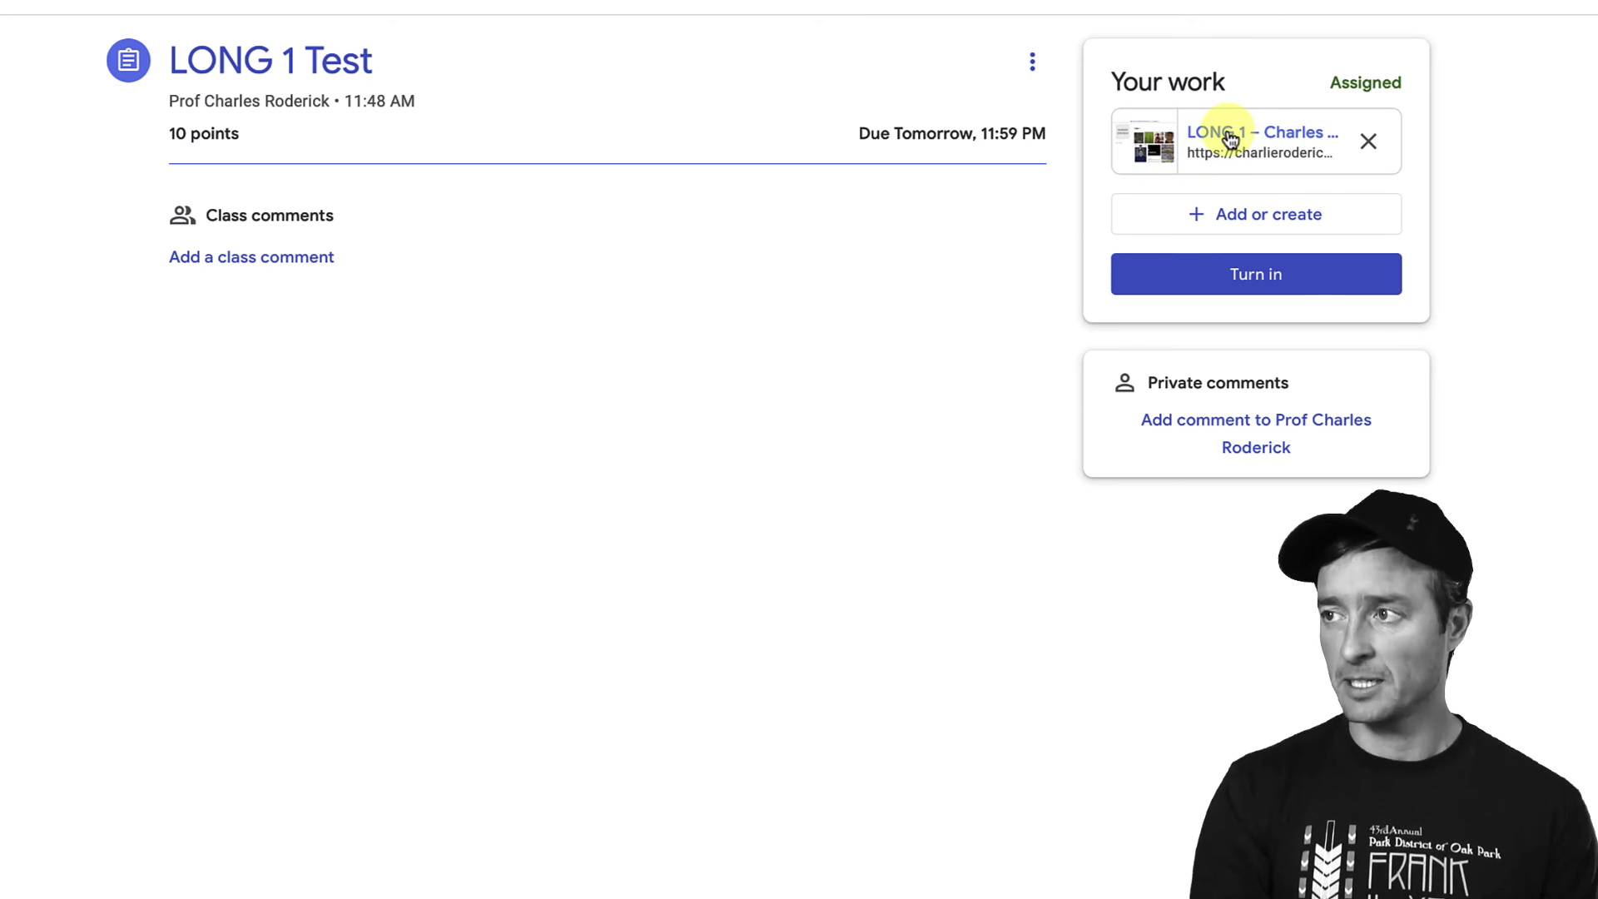
click(1261, 287)
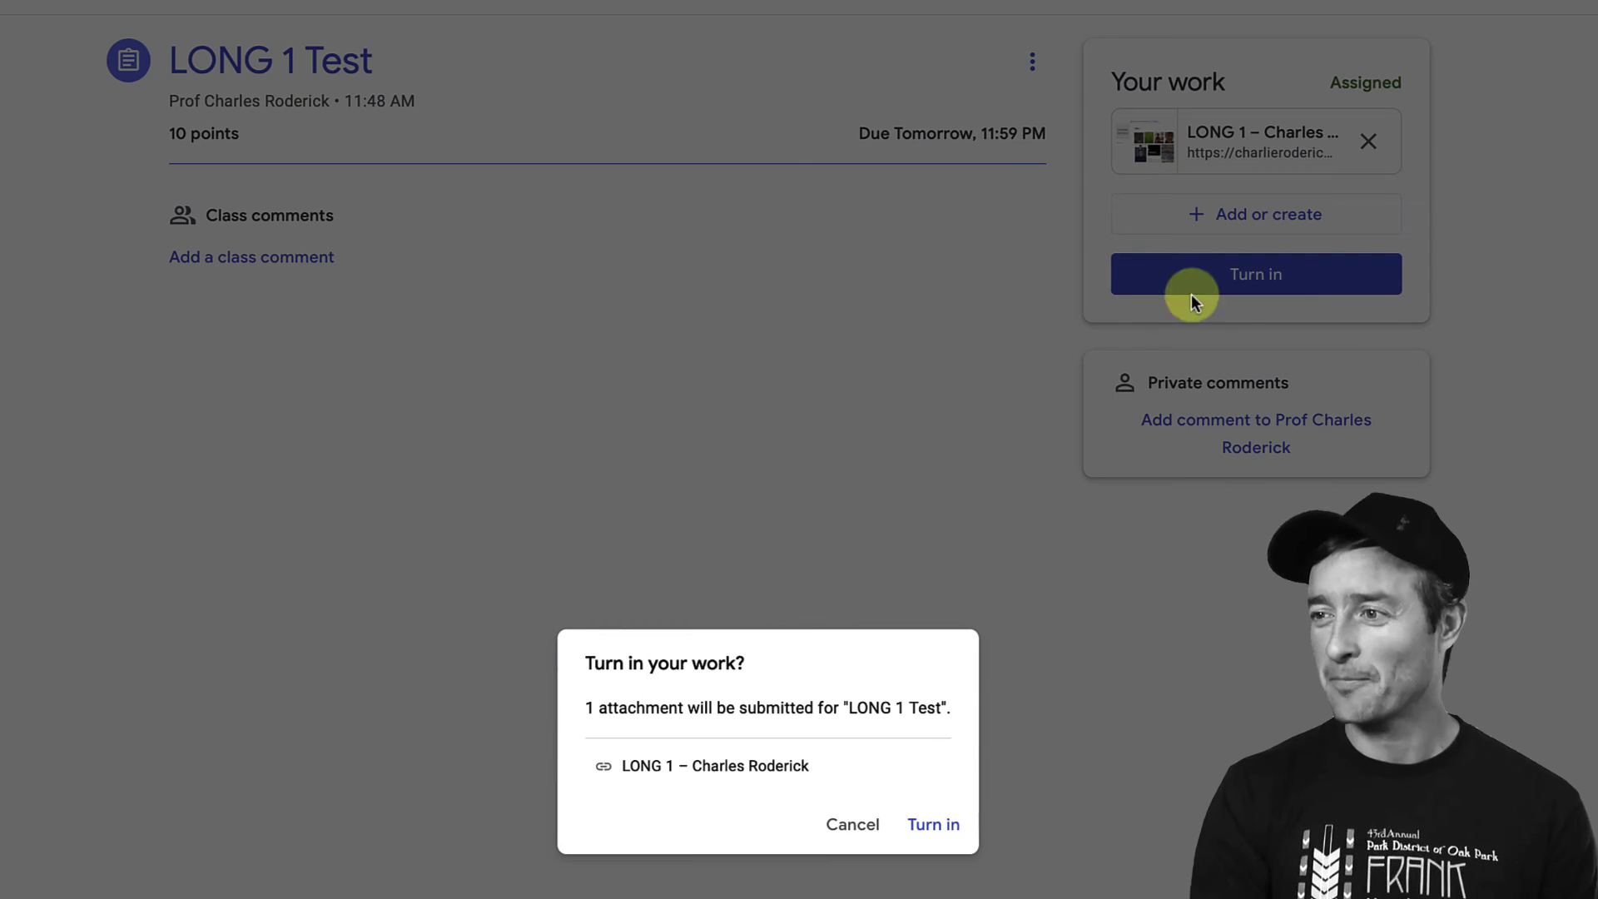
click(925, 825)
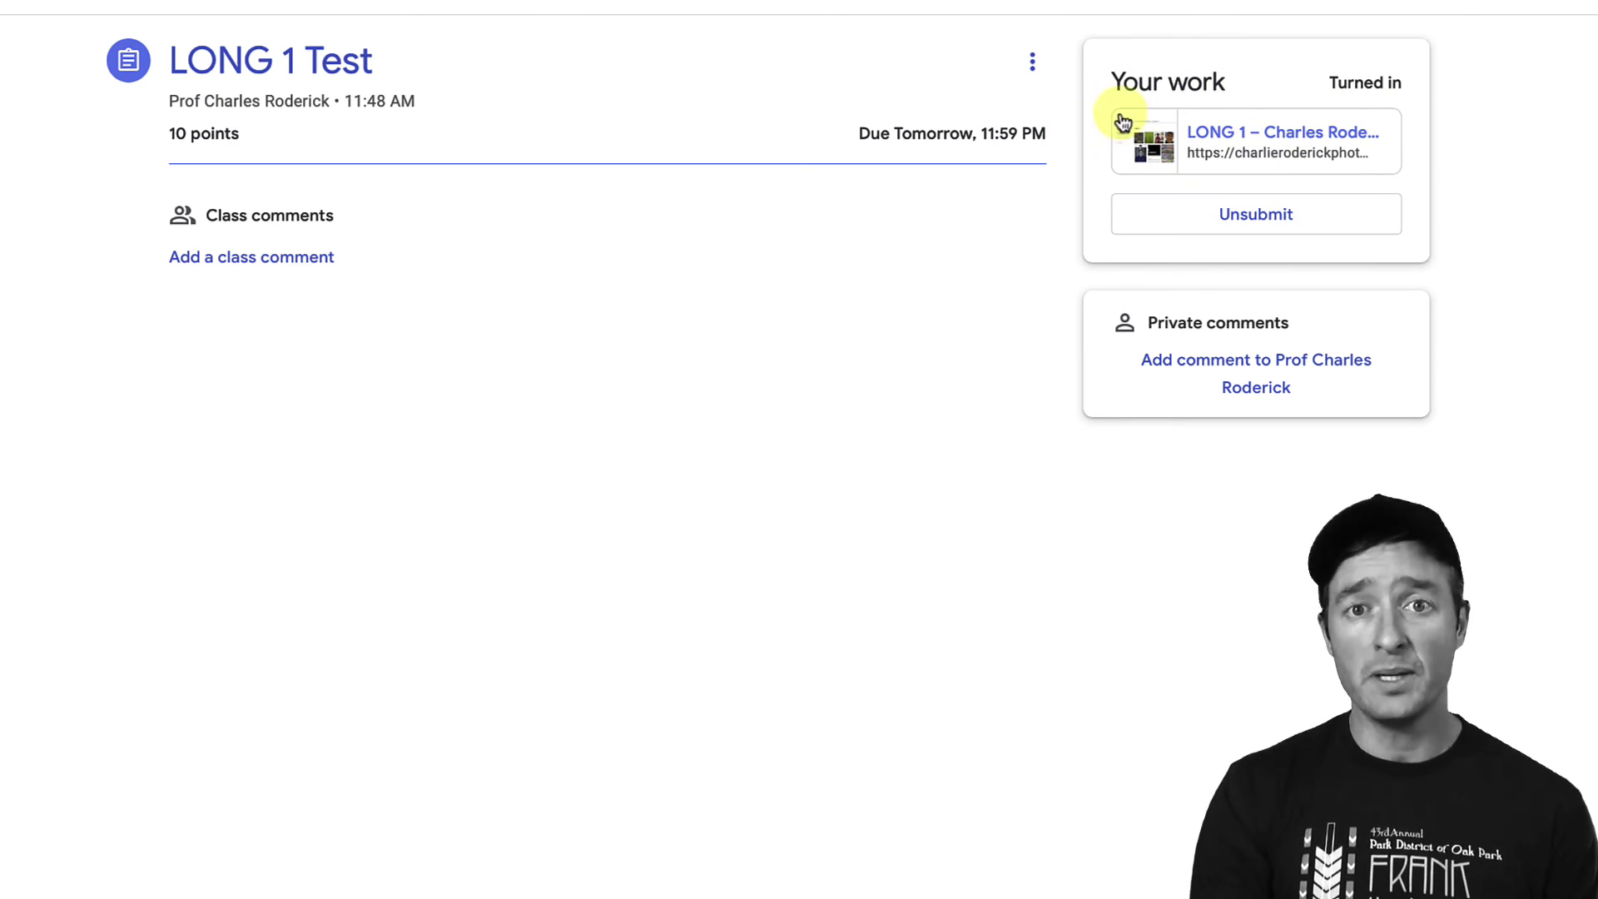
- Unsubmit LONG 1 Test and remove the attached LONG 1 link
click(1274, 233)
click(907, 820)
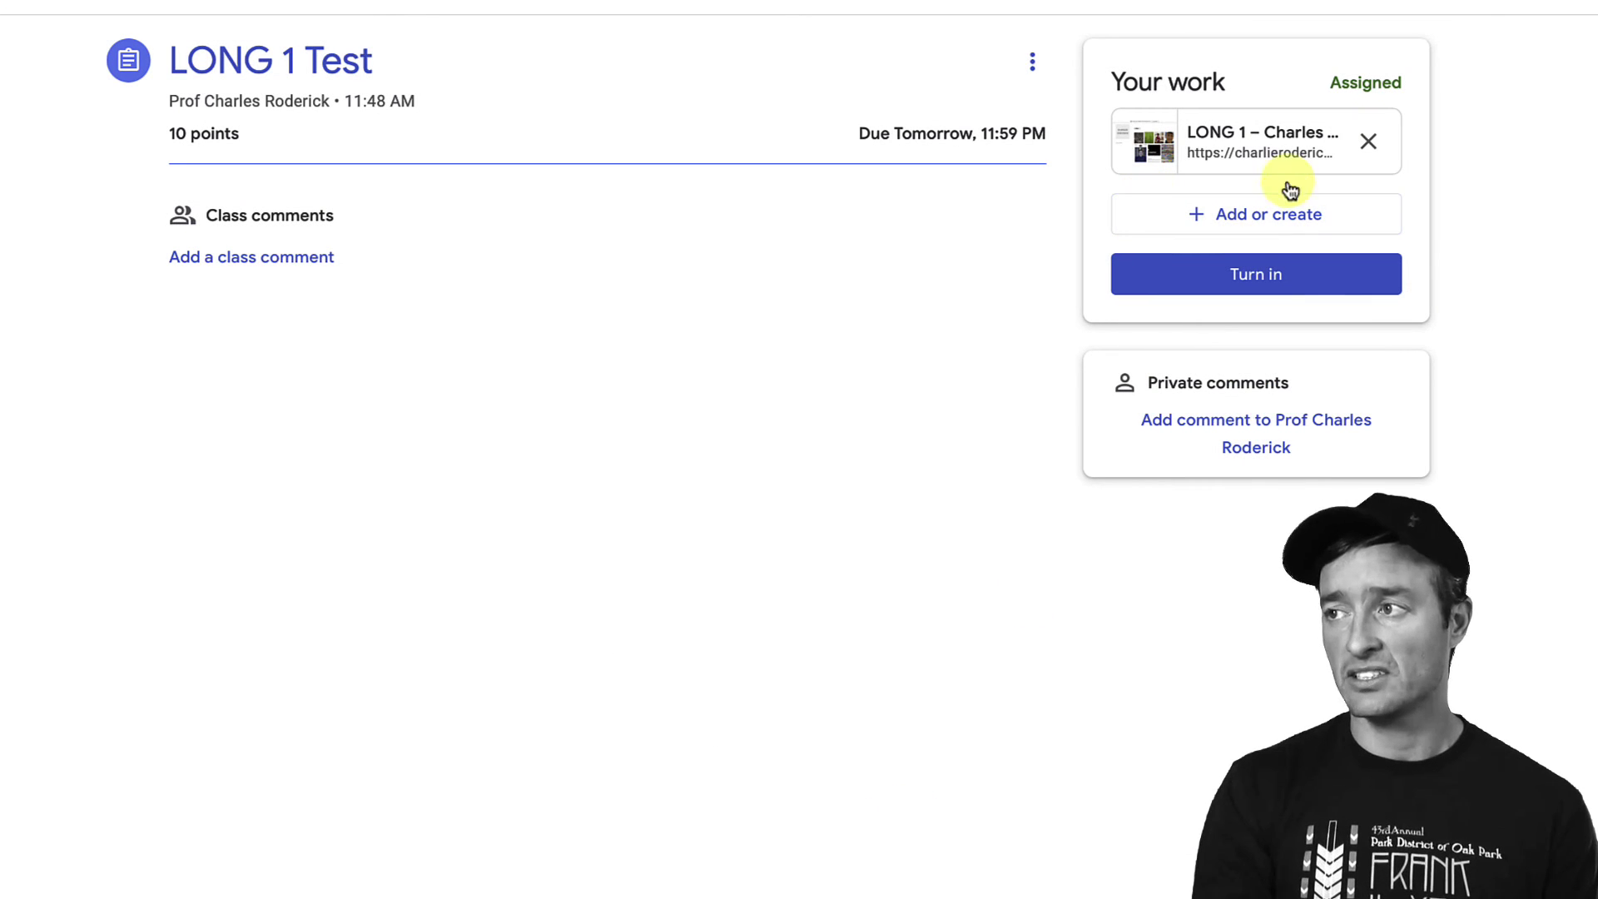
click(1366, 140)
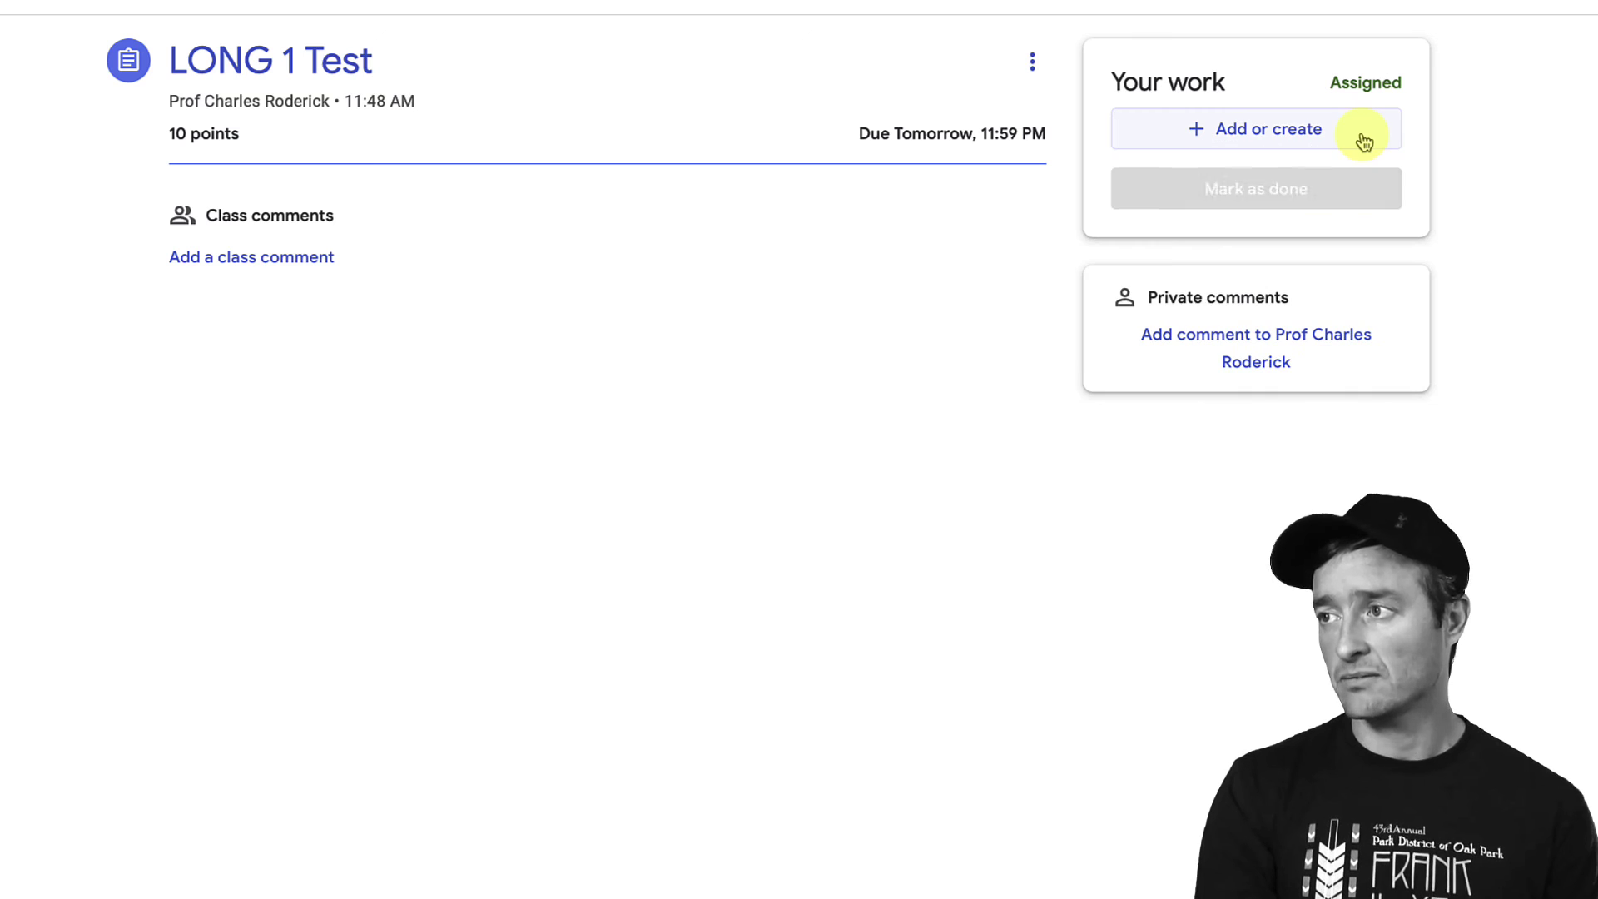
- Re-attach the pasted LONG 1 gallery link and turn the assignment in again
click(1245, 129)
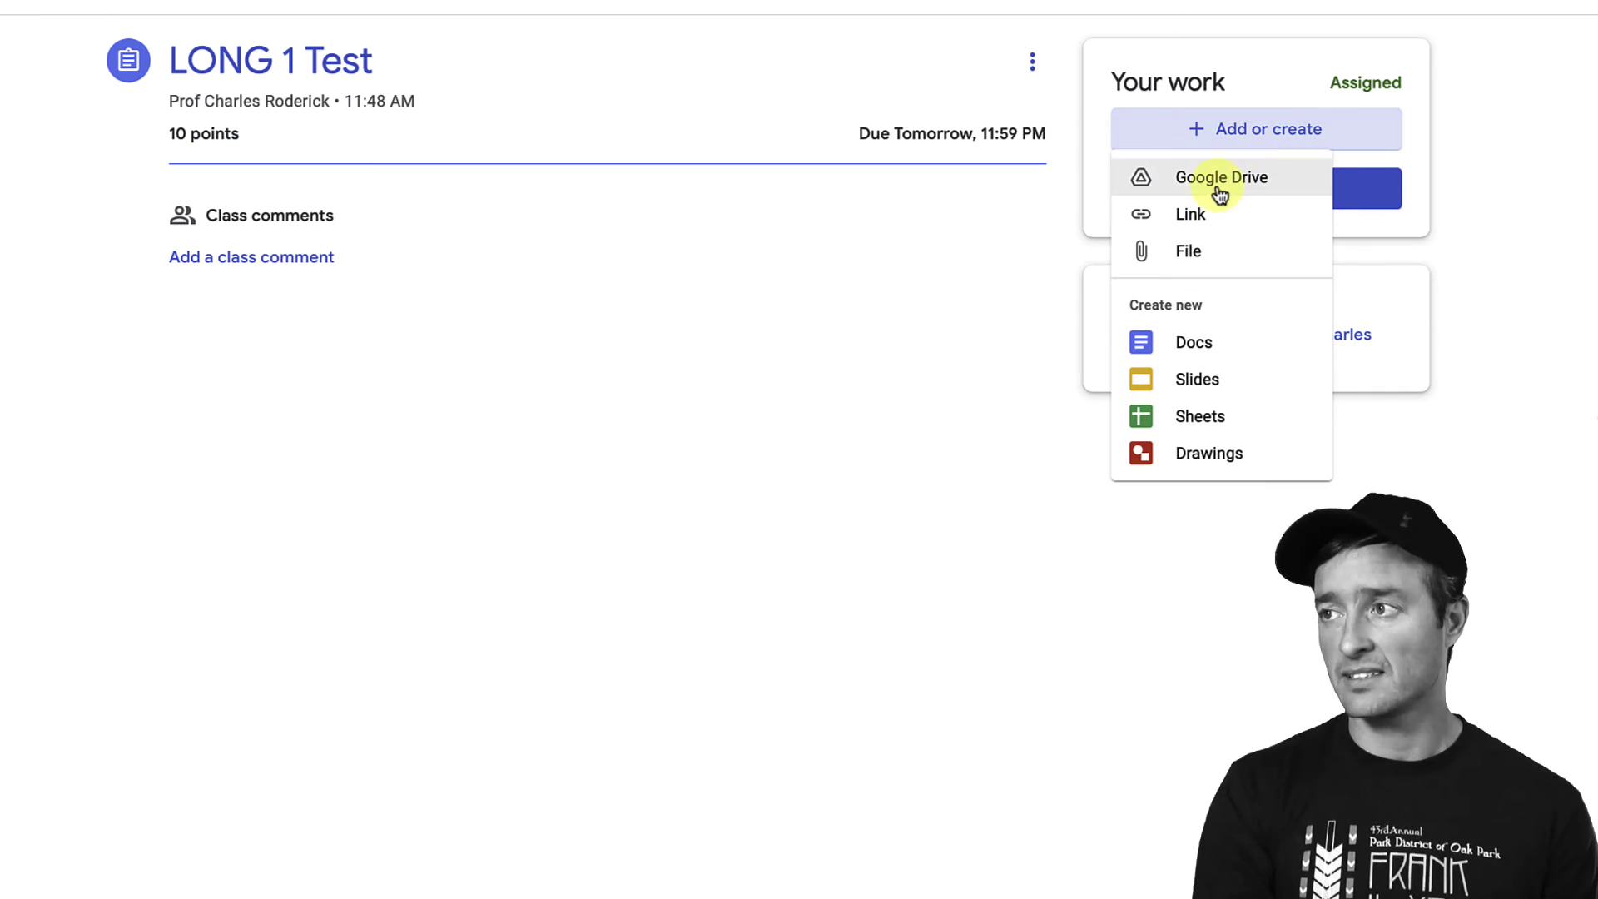
click(1206, 216)
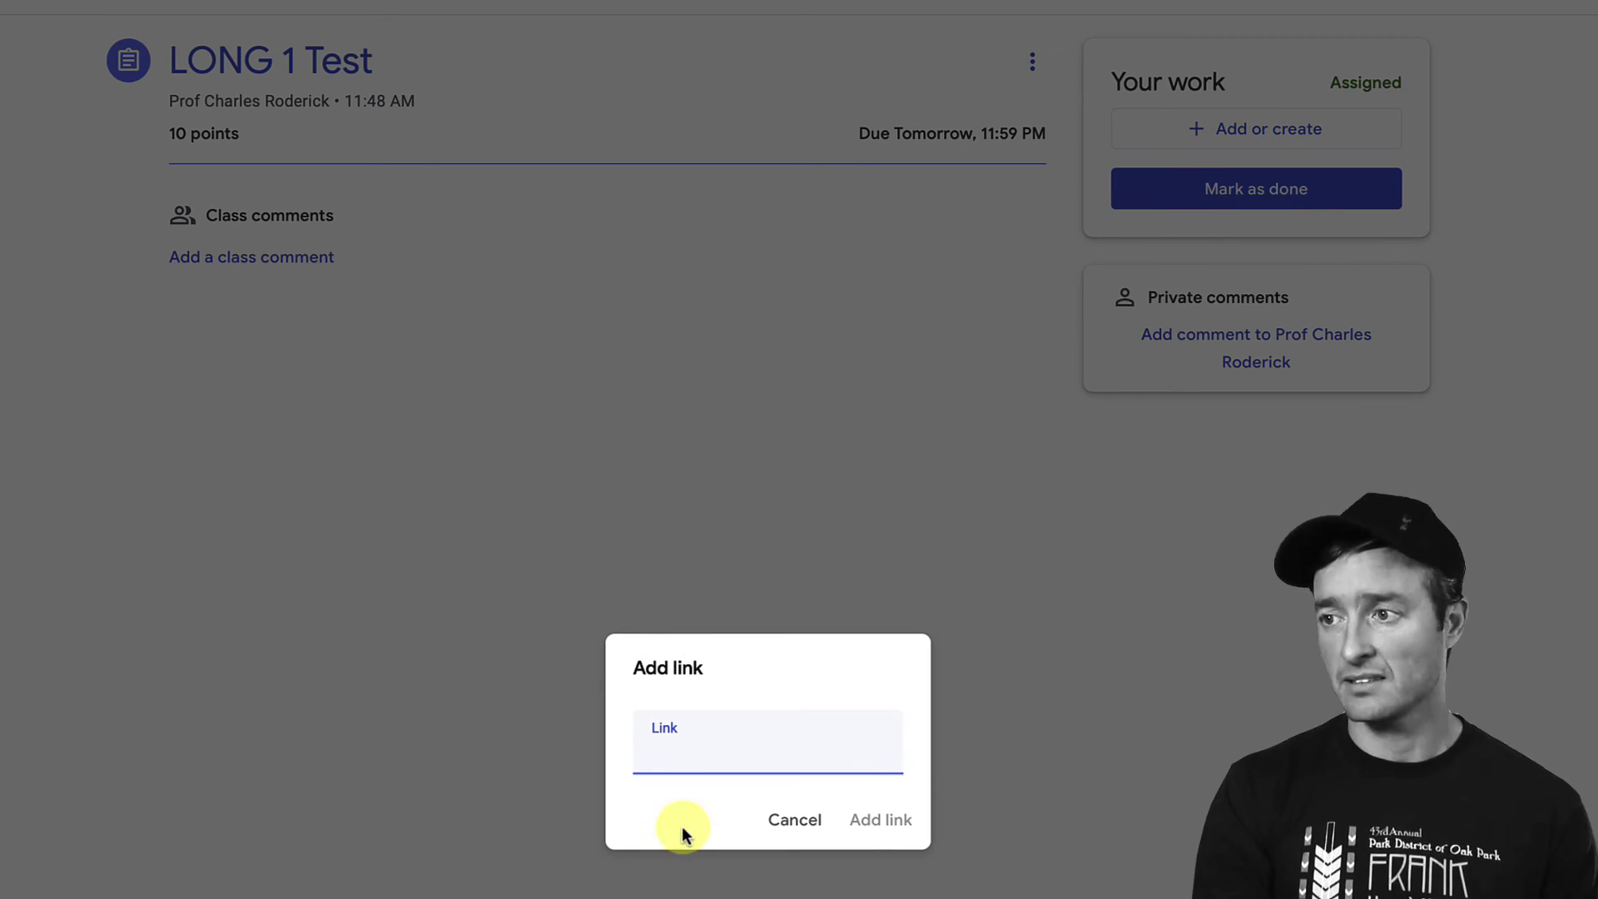
key(ctrl+v)
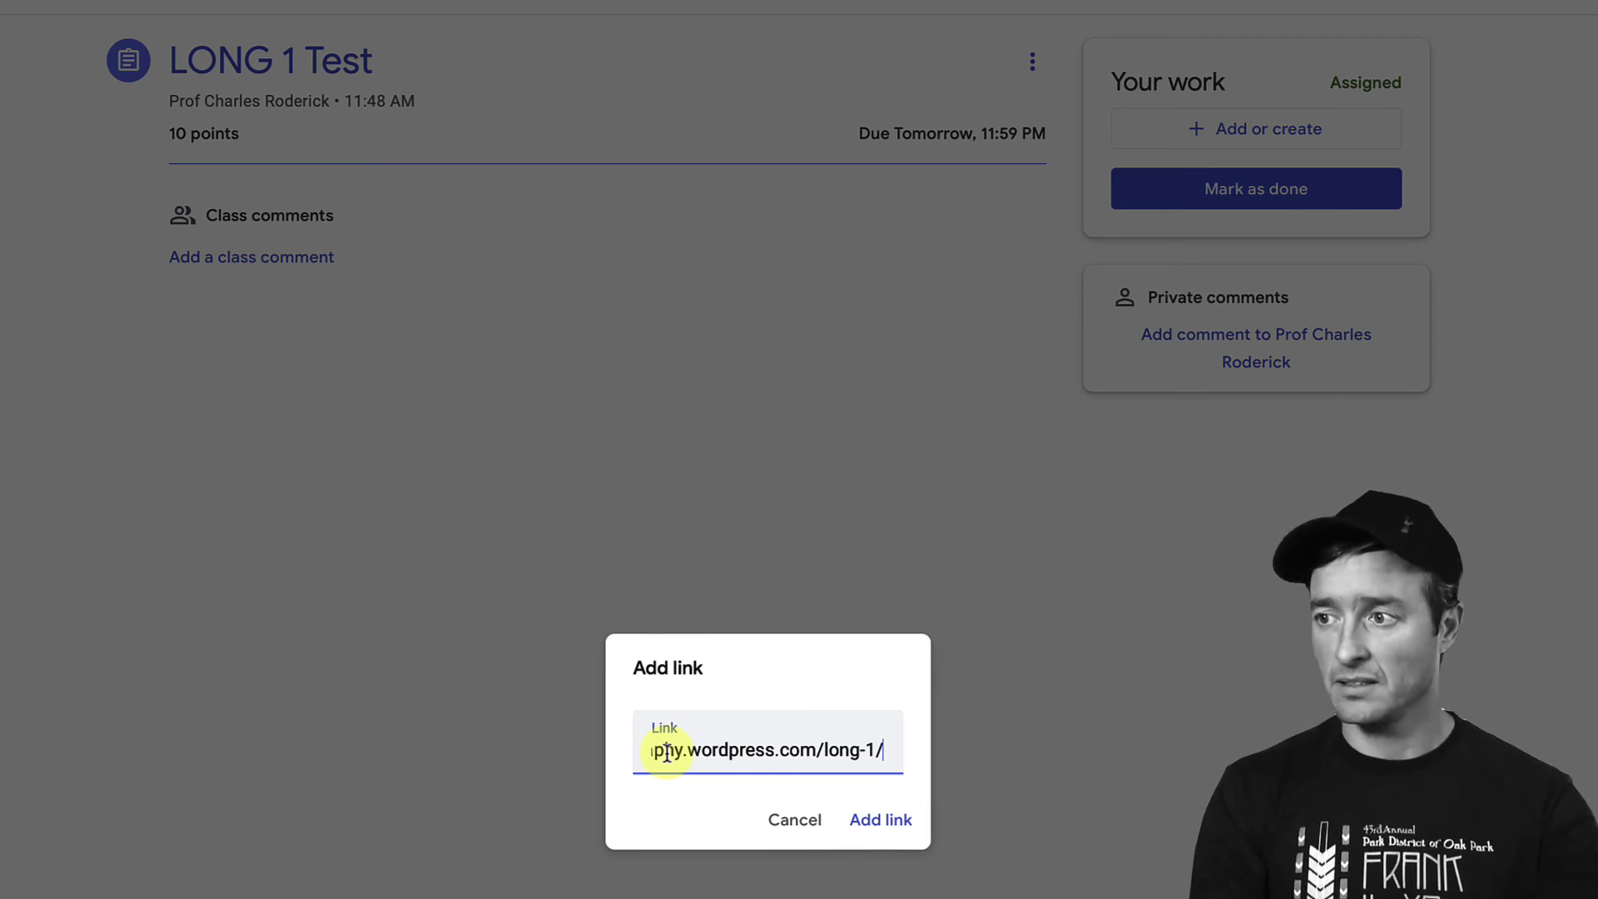
click(847, 818)
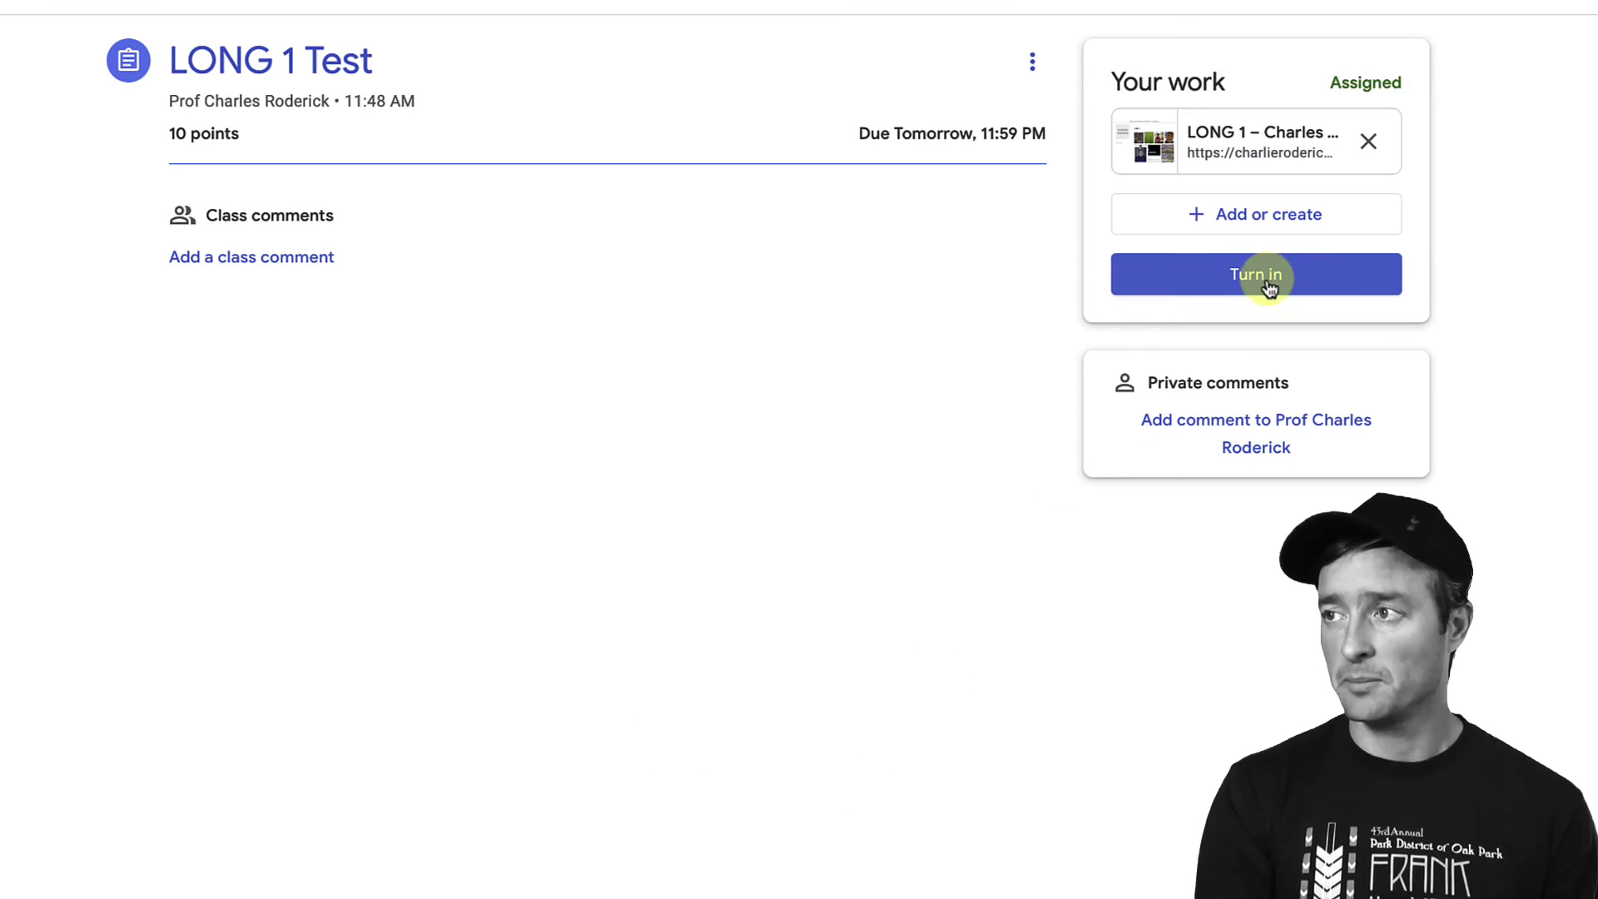
click(1267, 283)
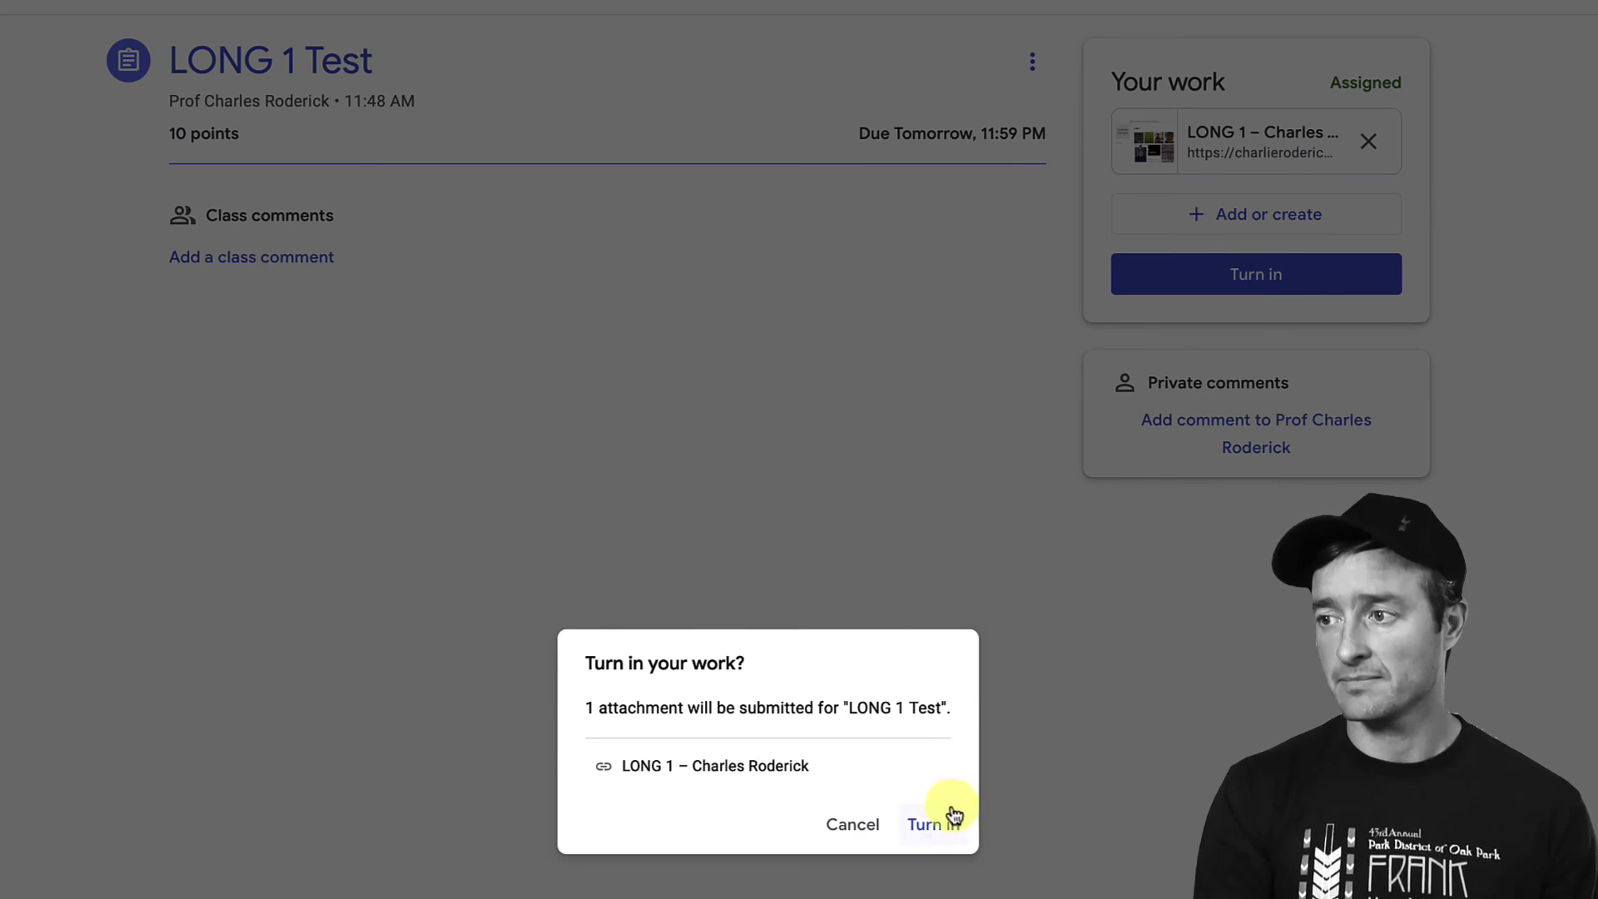
click(953, 820)
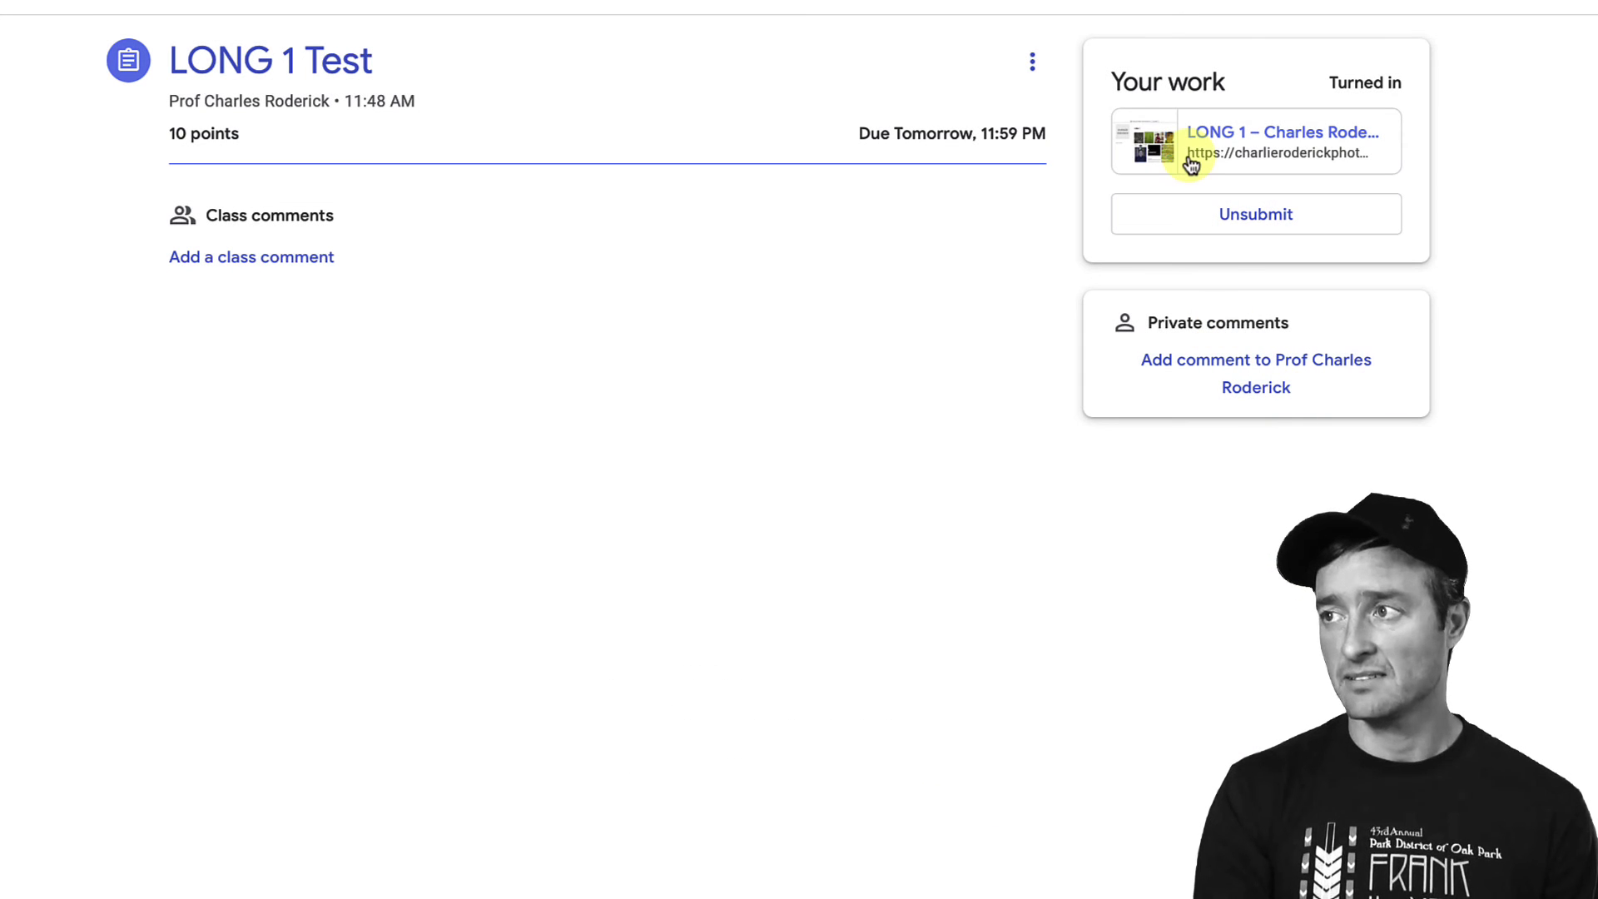
- Unsubmit the assignment once more, returning its status to Assigned
click(1263, 223)
click(915, 811)
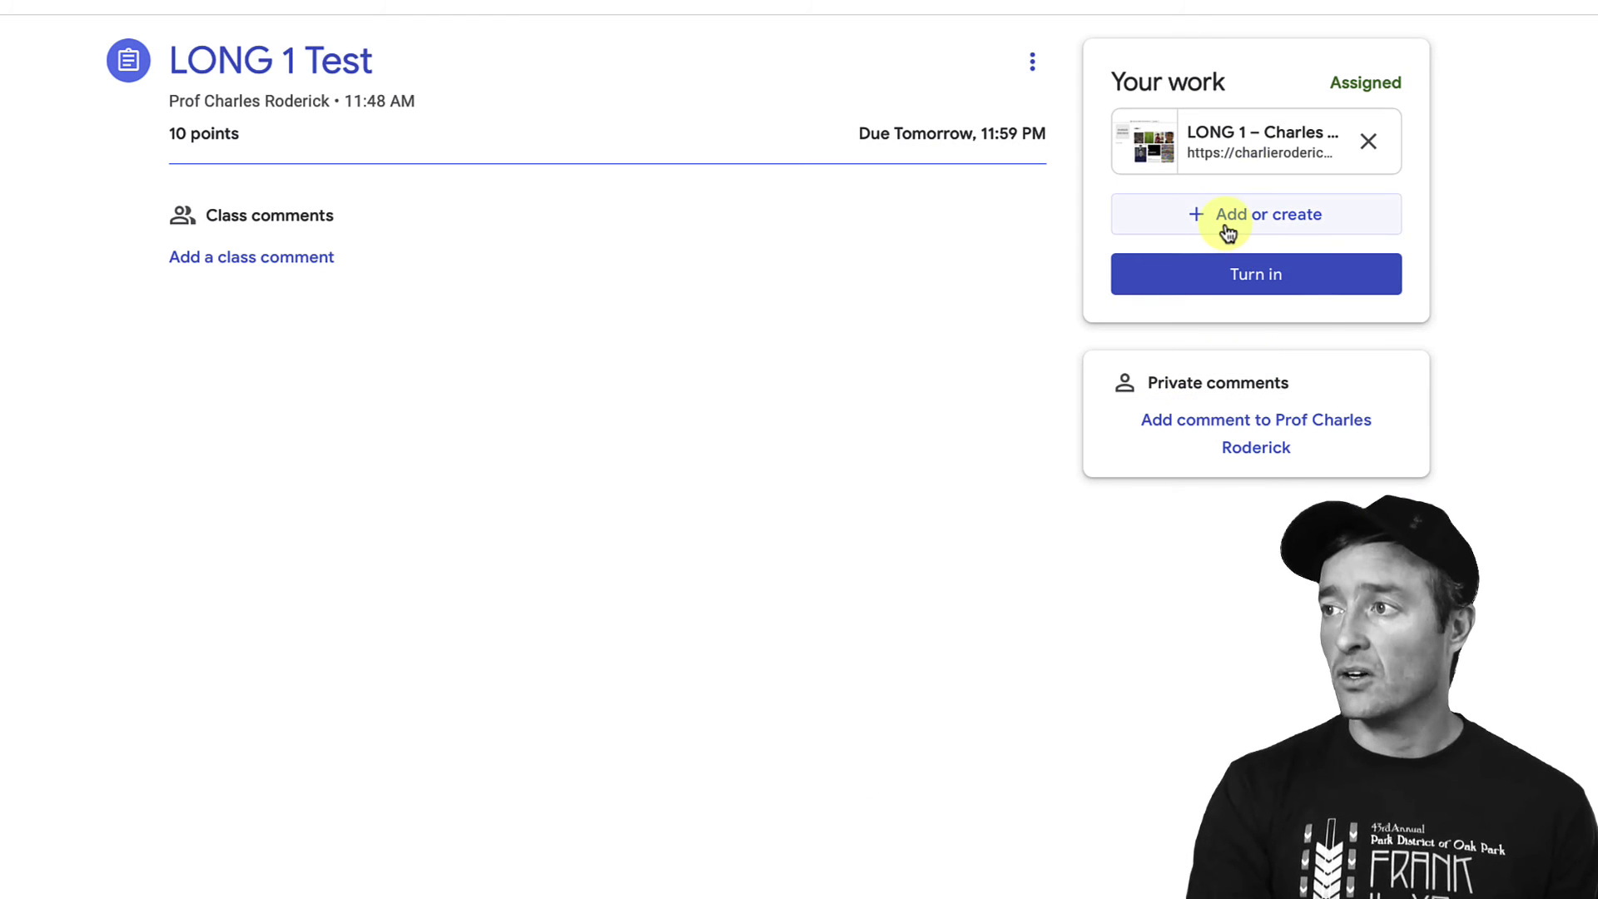
click(1227, 226)
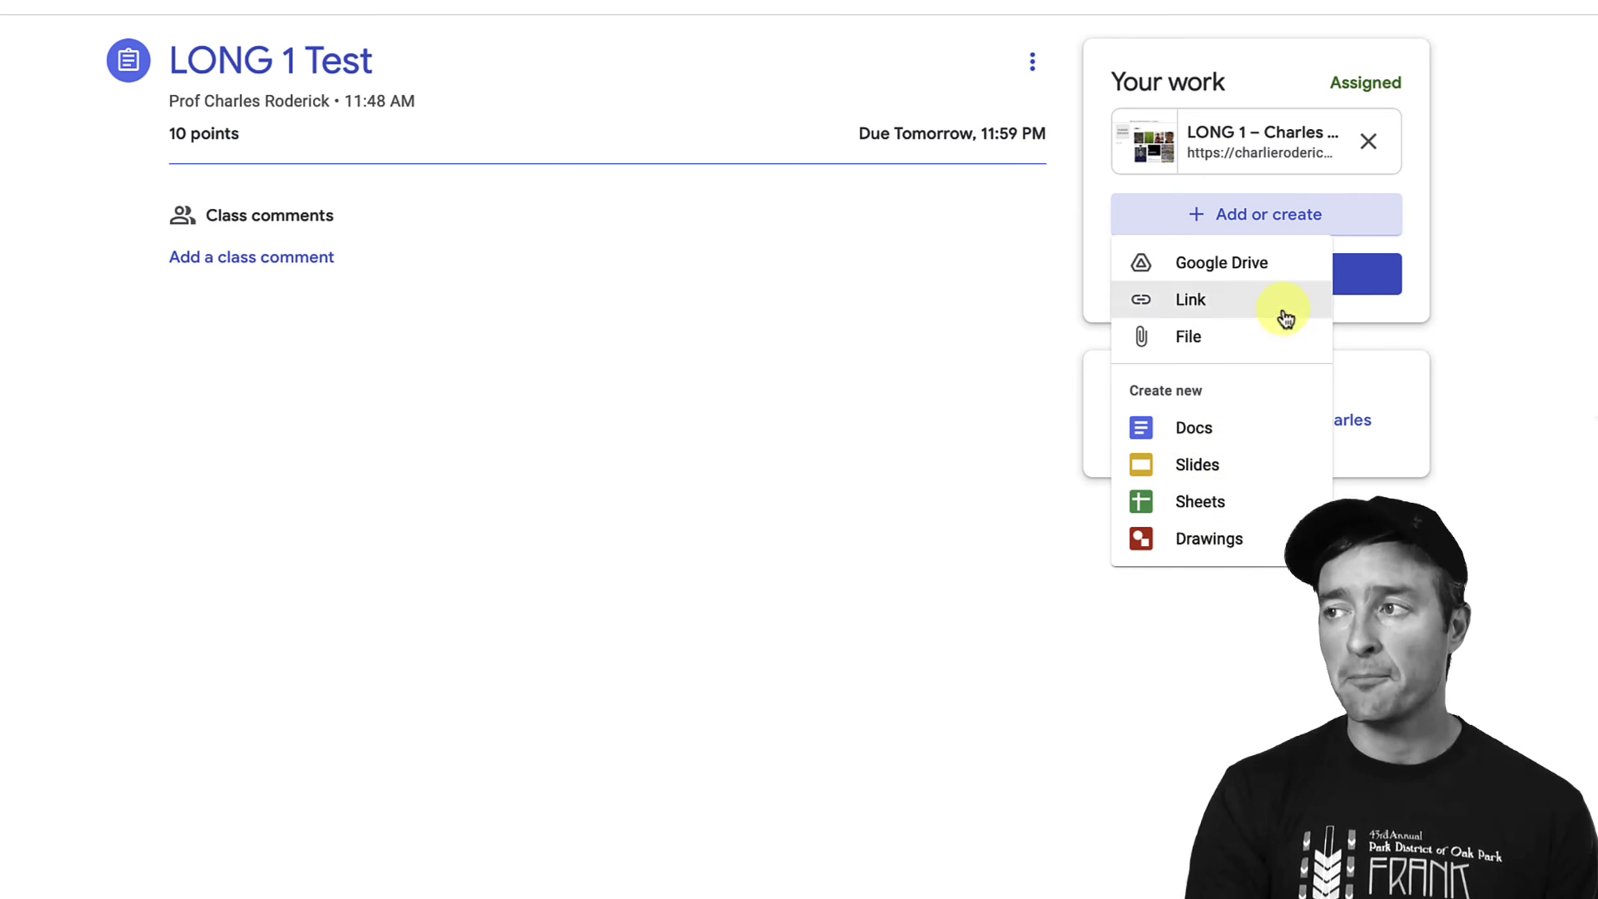
- Dismiss the add-work menu and turn in LONG 1 Test with the LONG 1 link attached
click(1406, 172)
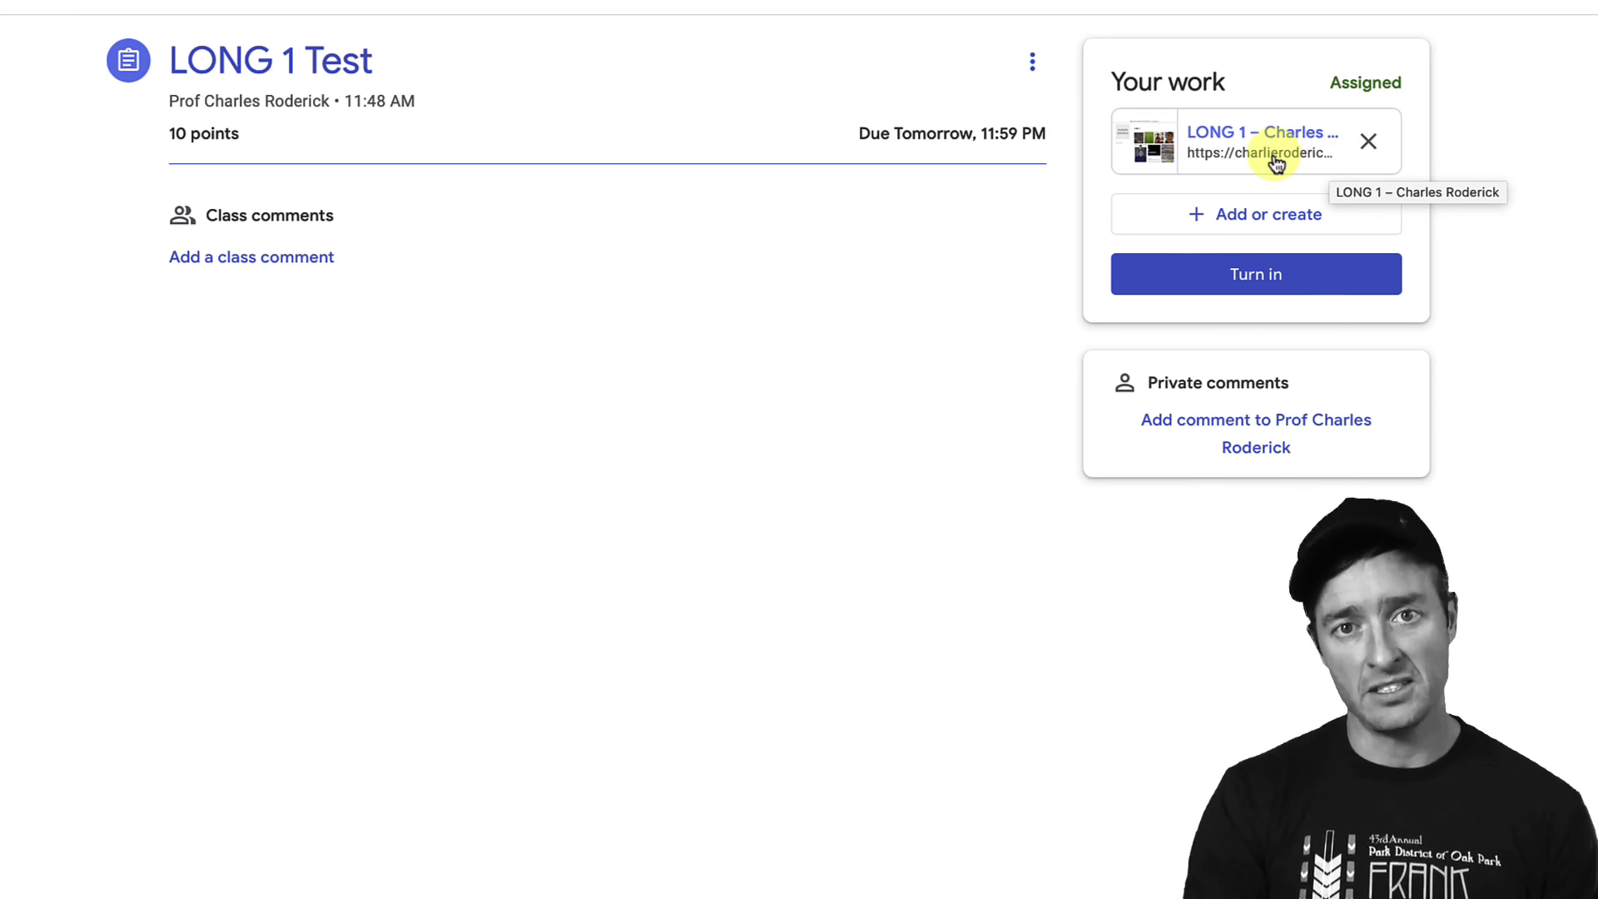
click(1258, 275)
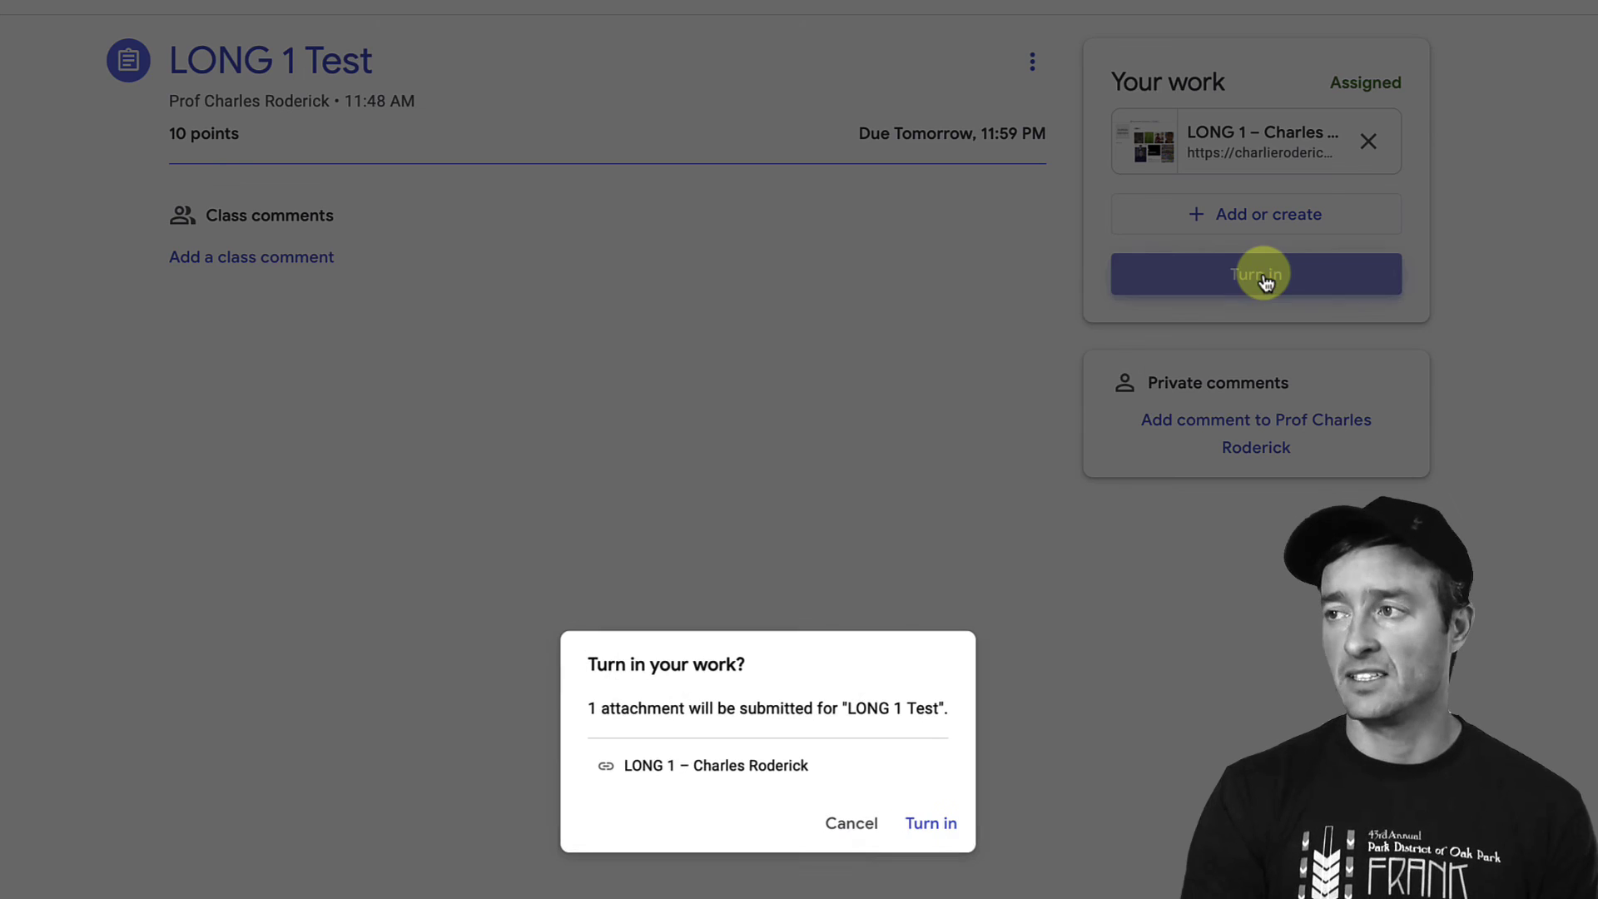
click(963, 826)
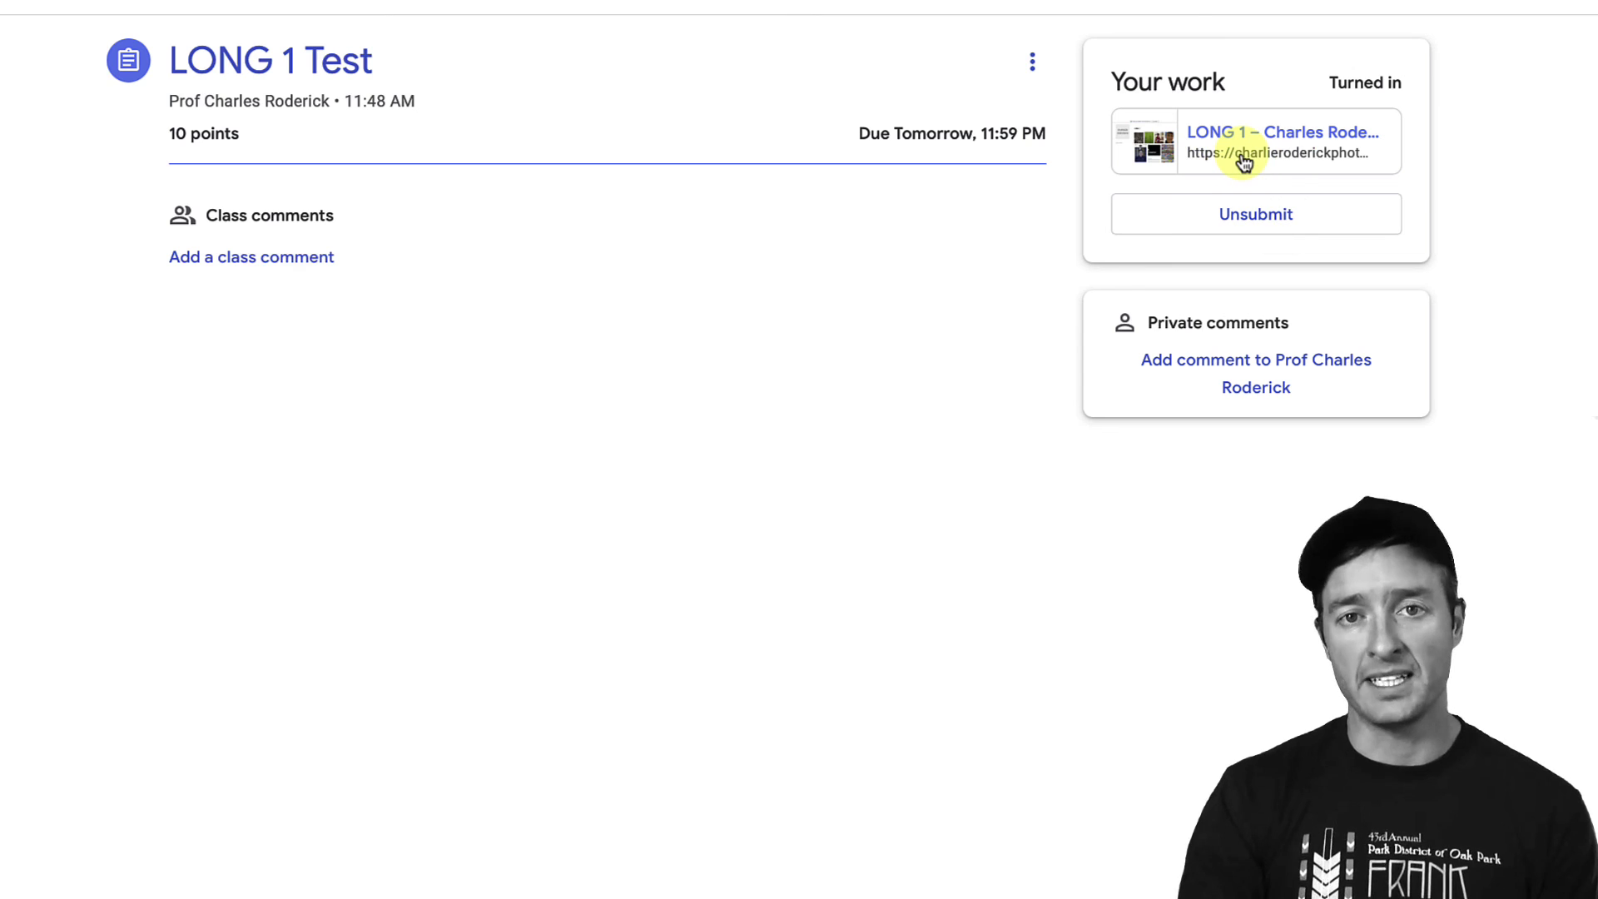
- View the attached LONG 1 gallery page, then return to the TEST FINE ART PHOTOGRAPHY class stream
click(1237, 156)
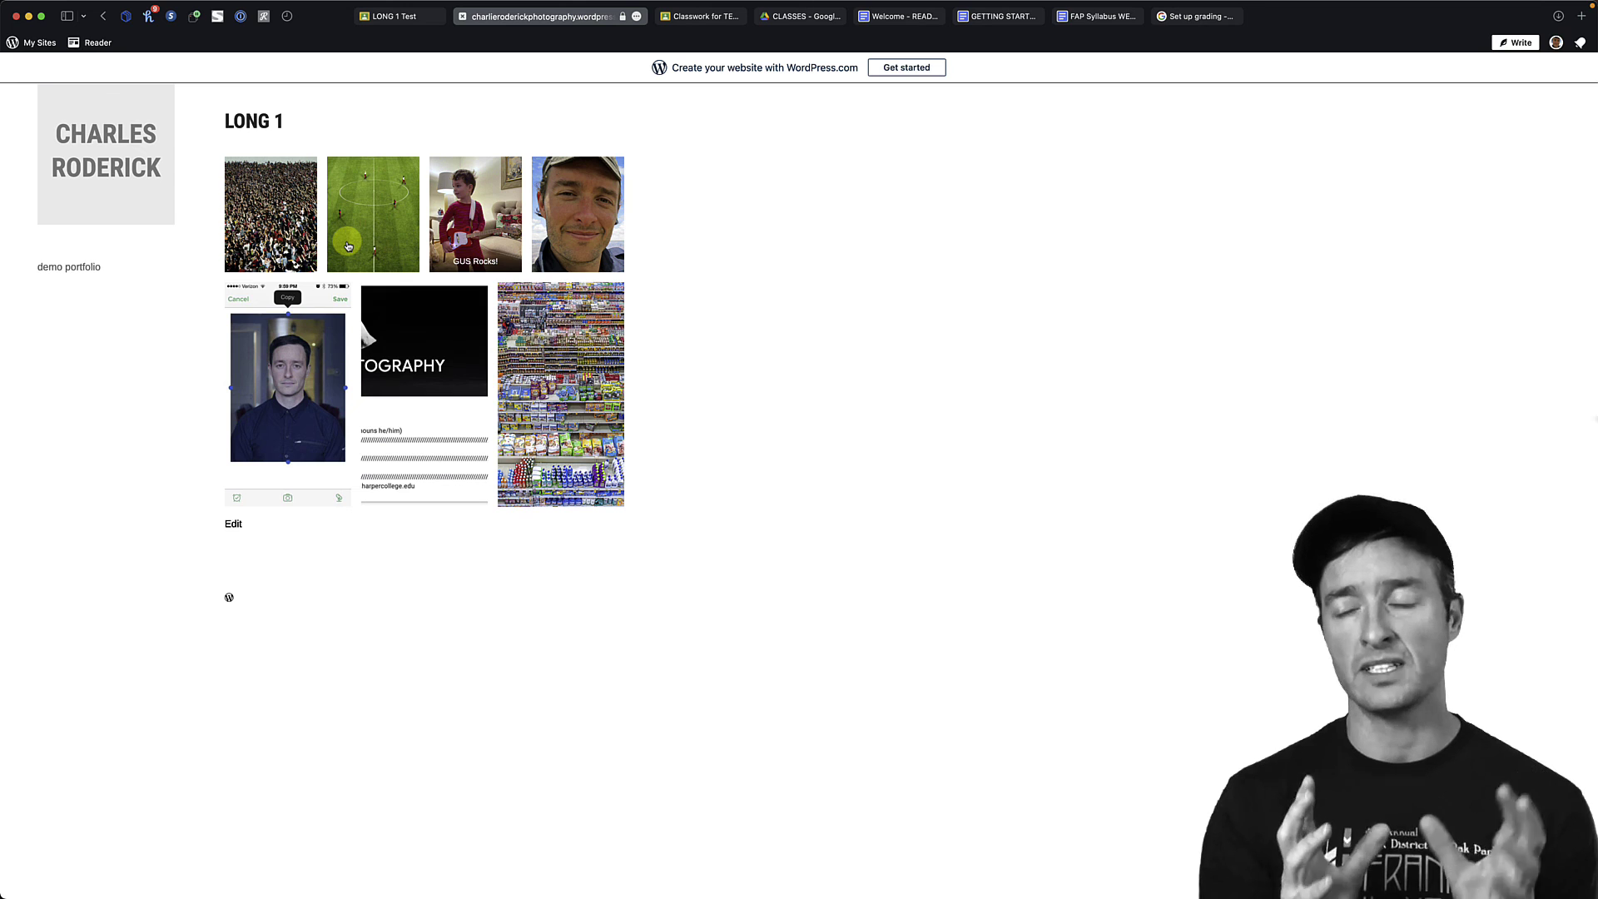
click(376, 17)
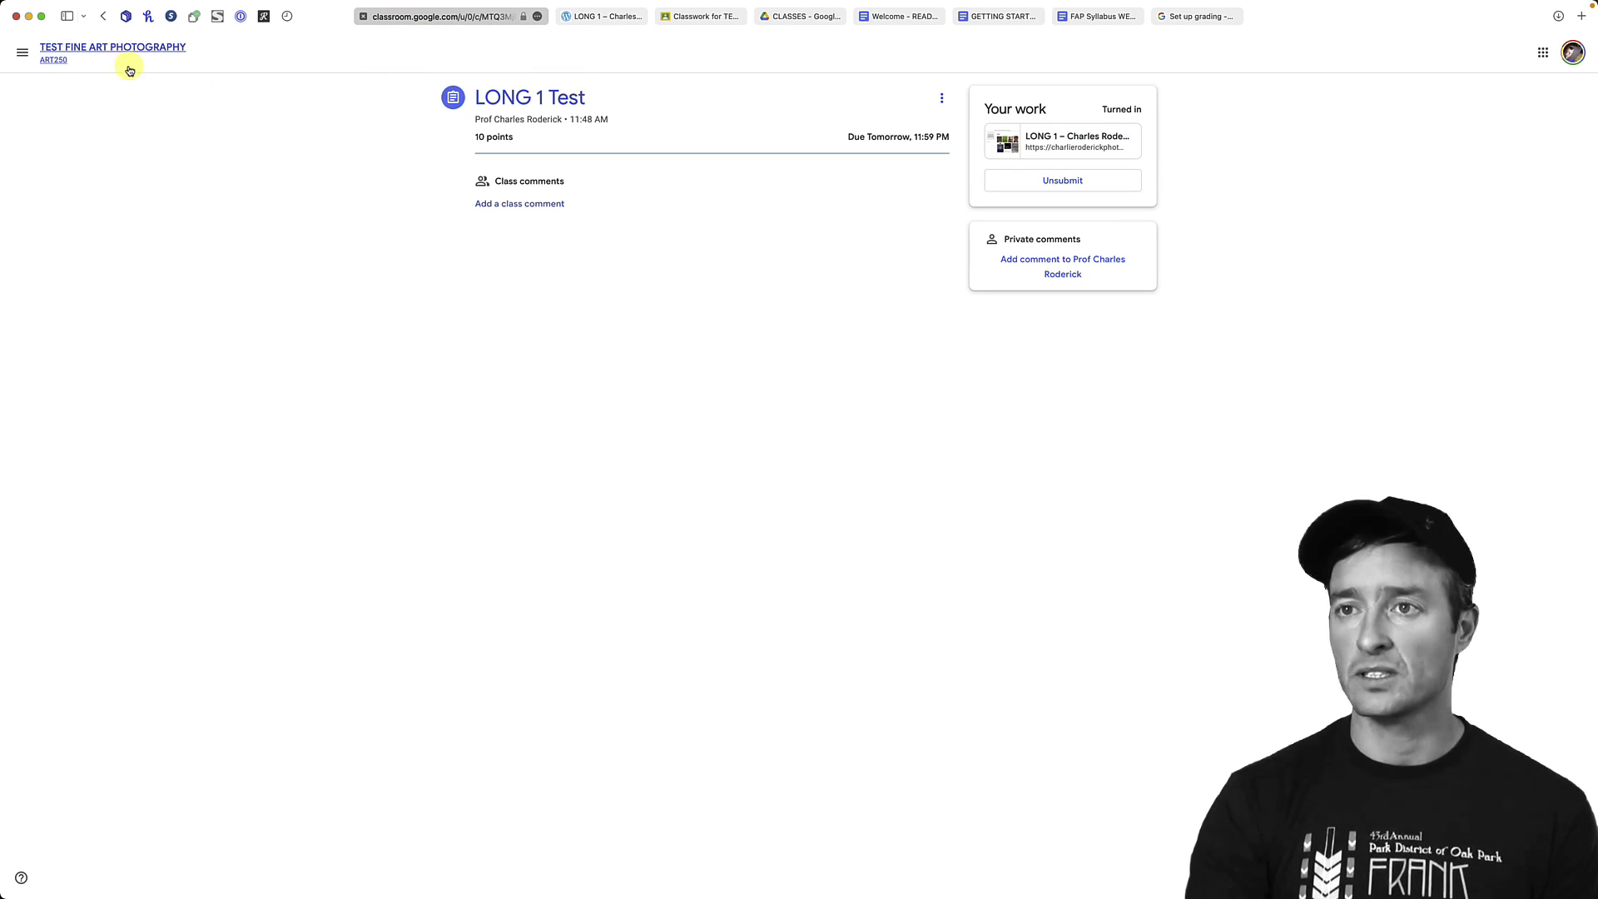
click(58, 50)
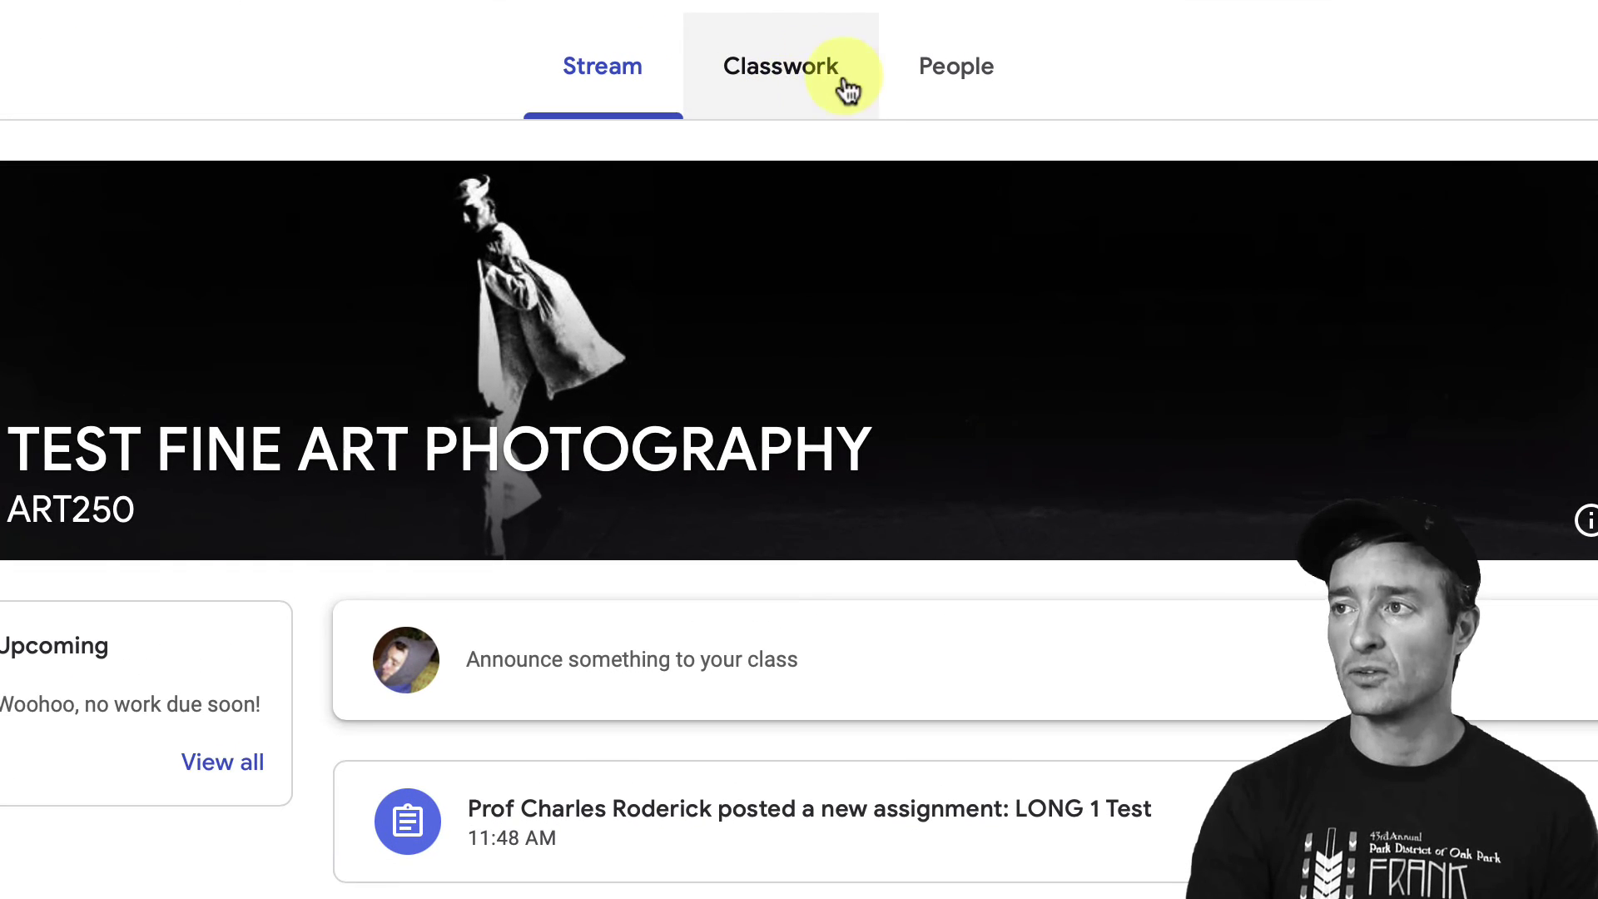